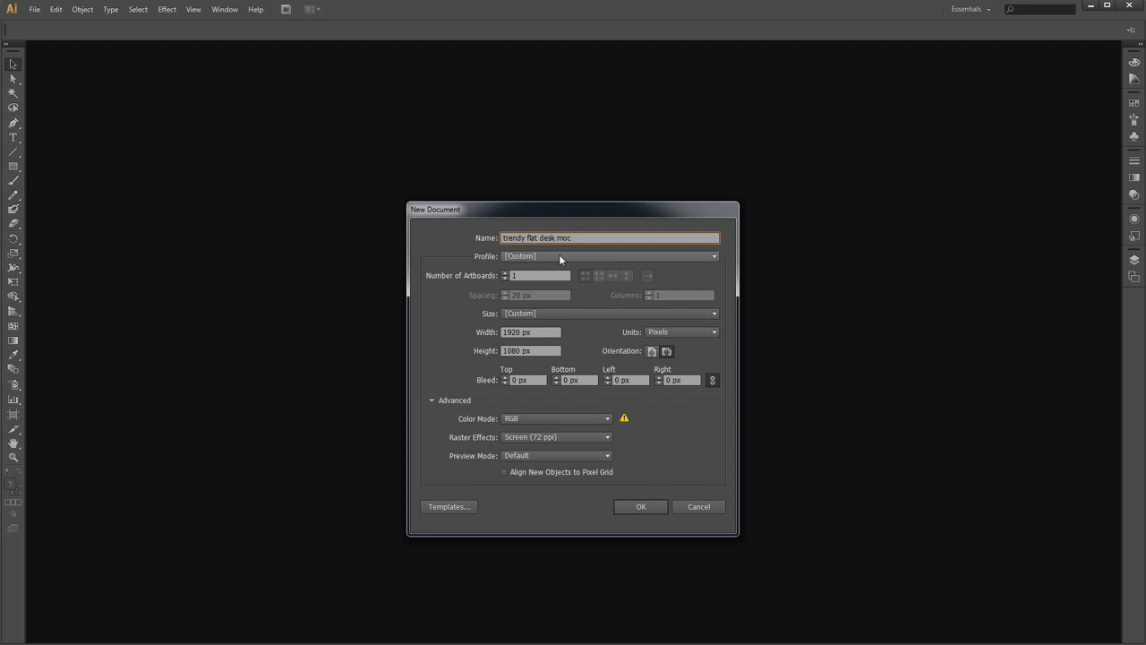
- Create a 1920 × 1080 px RGB document named "trendy flat desk mockup vector"
{"action": "type", "text": "tor"}
{"action": "key", "text": "Return"}
- Place the logo image "1" from the ilus folder and move it to the artboard's top-left corner
{"action": "left_click", "coordinate": [38, 10]}
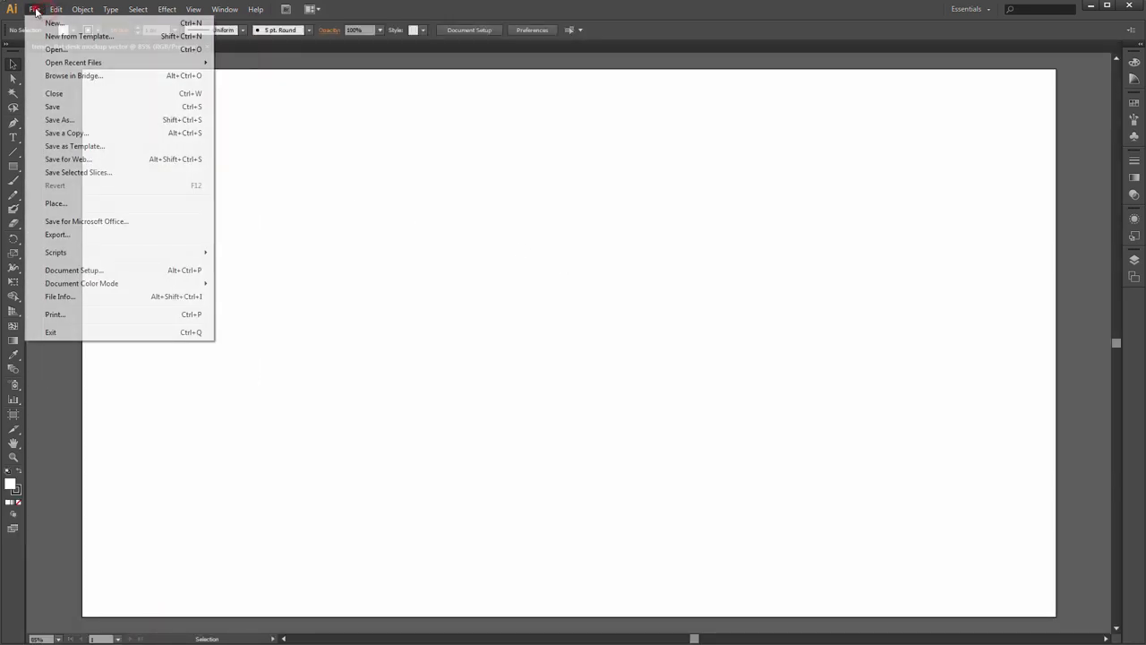
{"action": "left_click", "coordinate": [162, 203]}
{"action": "left_click", "coordinate": [89, 179]}
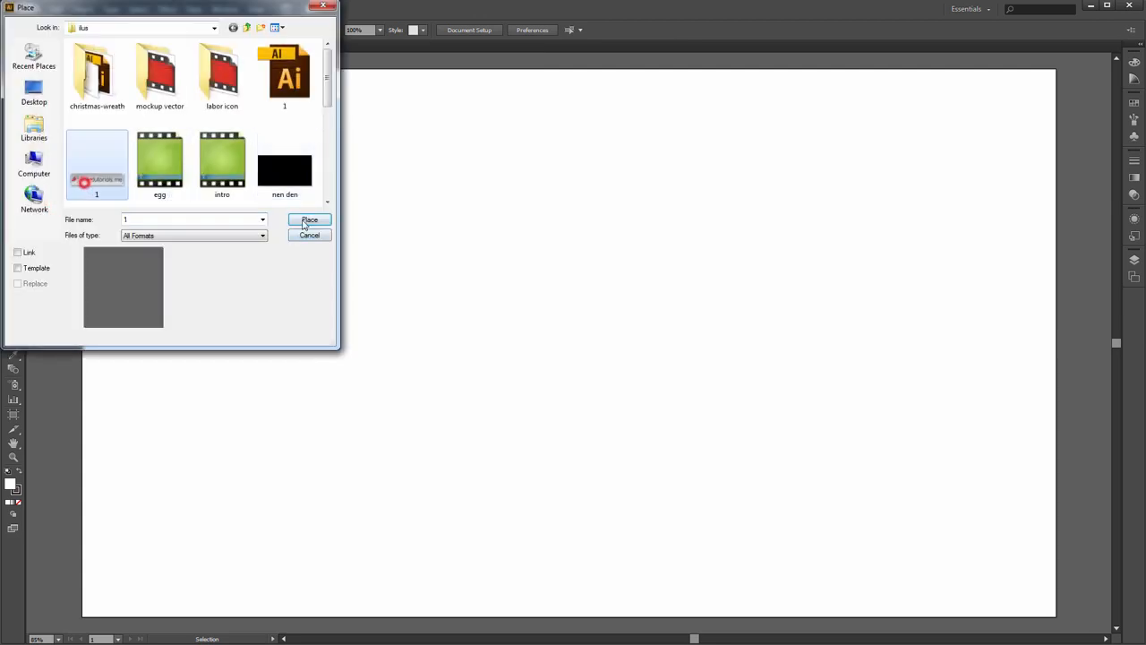
{"action": "left_click", "coordinate": [309, 219]}
{"action": "left_click", "coordinate": [639, 359]}
{"action": "left_click_drag", "start_coordinate": [617, 352], "coordinate": [201, 93]}
{"action": "left_click", "coordinate": [363, 111]}
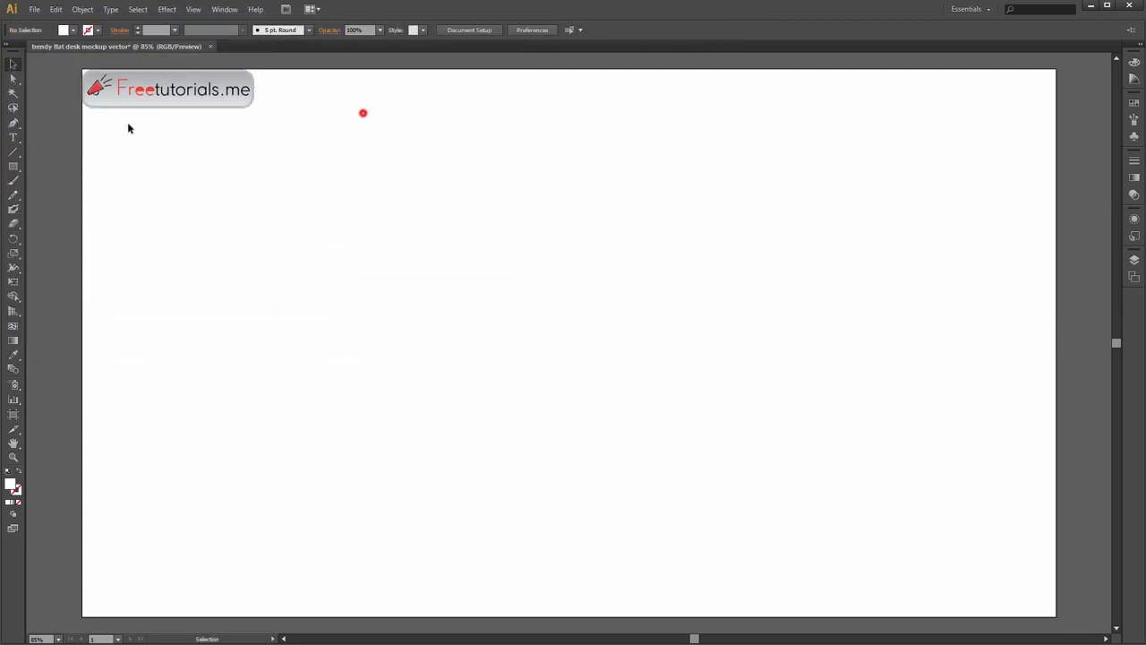
- Create a 1920 × 1080 px rectangle and move it over the artboard
{"action": "key", "text": "m"}
{"action": "left_click", "coordinate": [461, 230]}
{"action": "type", "text": "1920"}
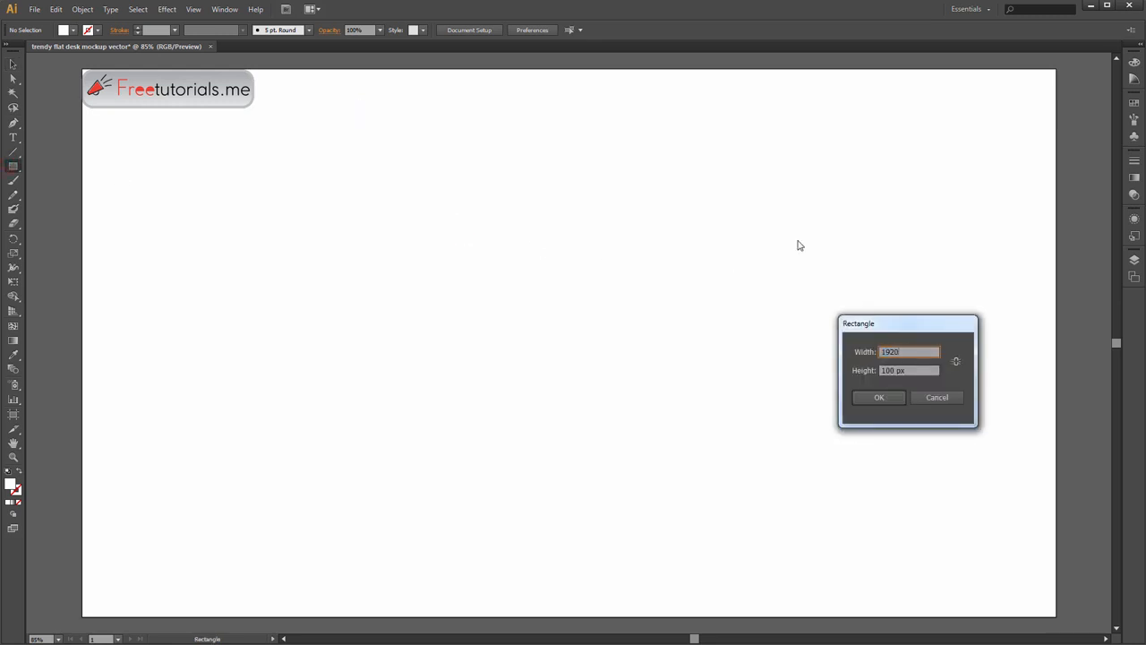
{"action": "key", "text": "Tab"}
{"action": "type", "text": "1080"}
{"action": "key", "text": "Return"}
{"action": "key", "text": "v"}
{"action": "left_click_drag", "start_coordinate": [886, 326], "coordinate": [243, 170]}
- Fill the rectangle with turquoise, R 70, G 194, B 204
{"action": "double_click", "coordinate": [16, 485]}
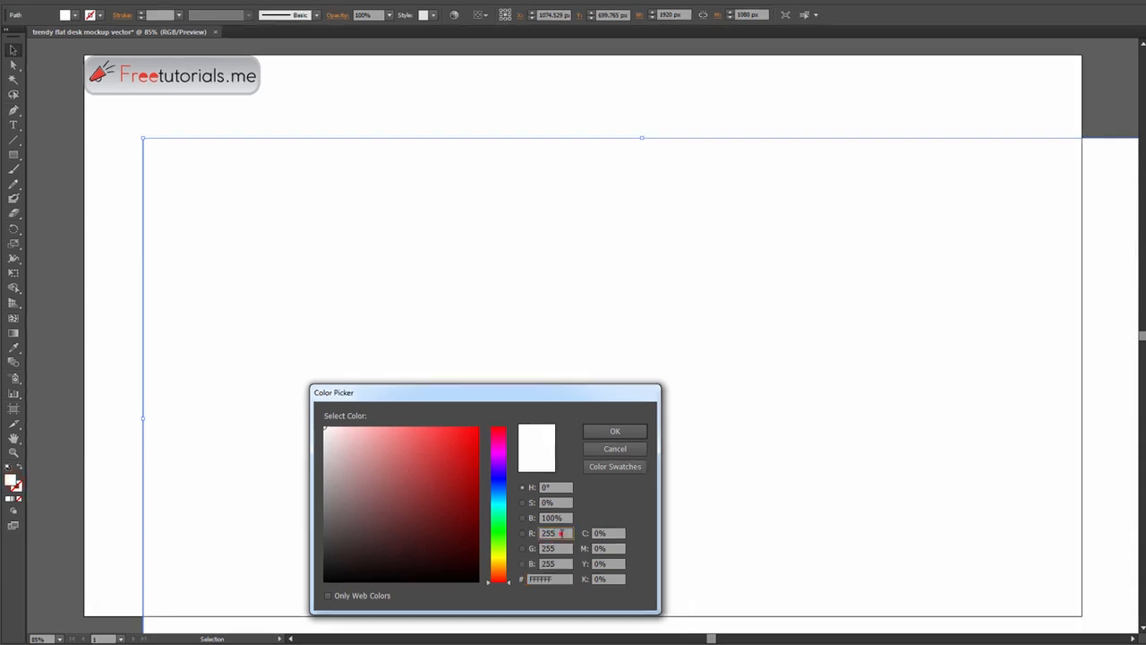
{"action": "type", "text": "70"}
{"action": "key", "text": "Tab"}
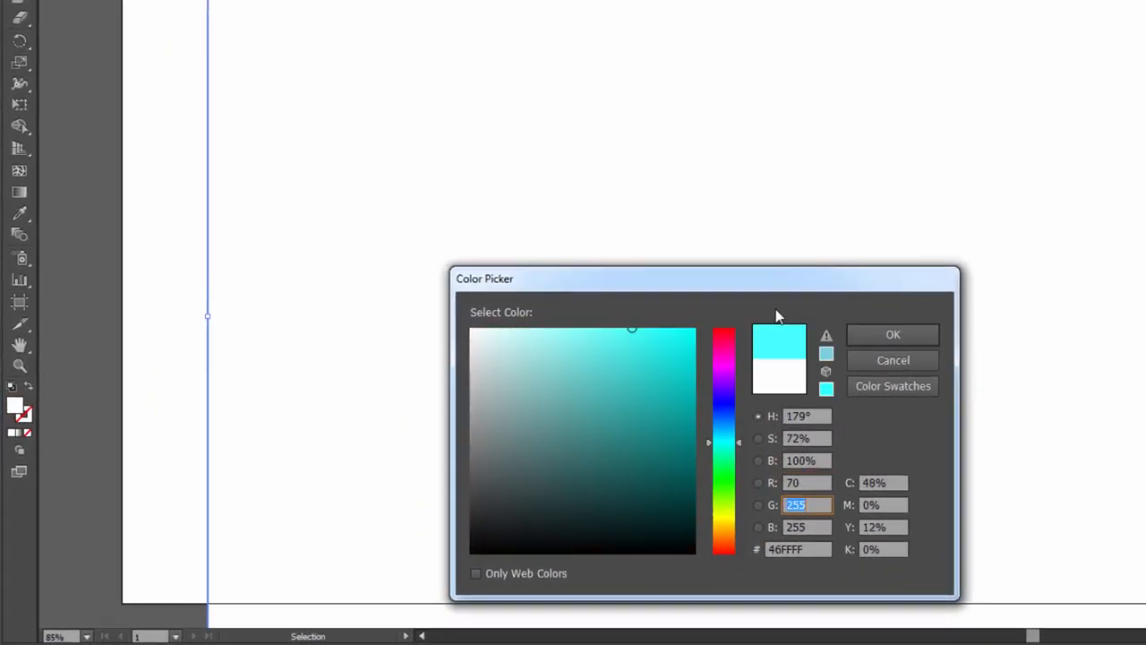
{"action": "type", "text": "194"}
{"action": "key", "text": "Return"}
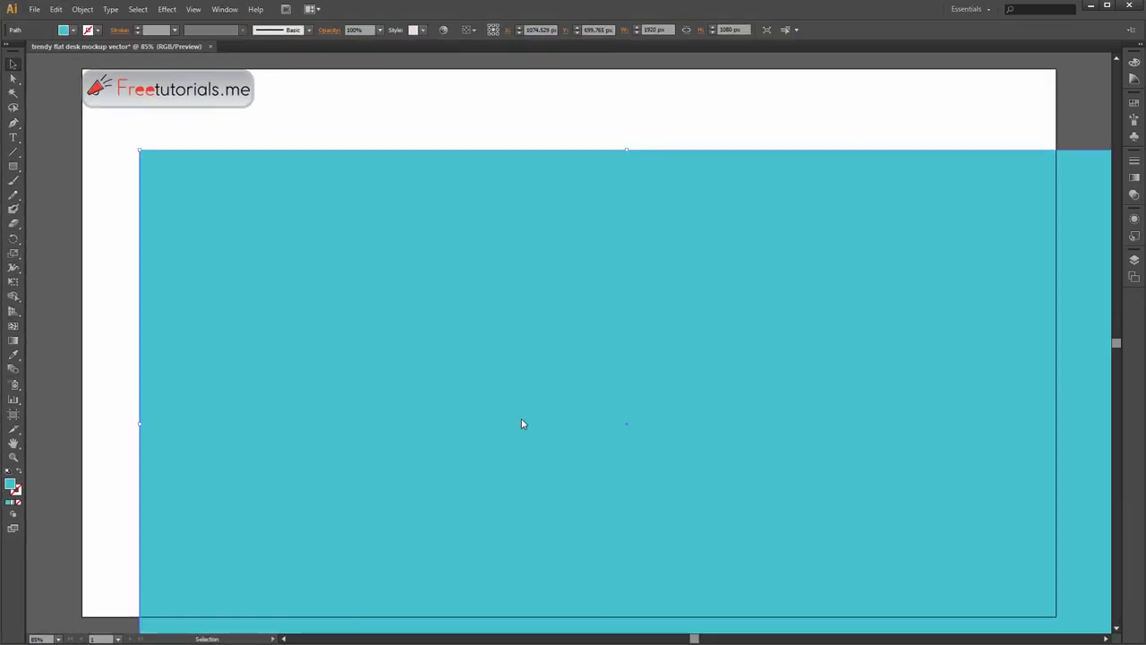
- Align the turquoise rectangle exactly with the artboard and send it to the back behind the logo
{"action": "left_click_drag", "start_coordinate": [675, 359], "coordinate": [641, 287]}
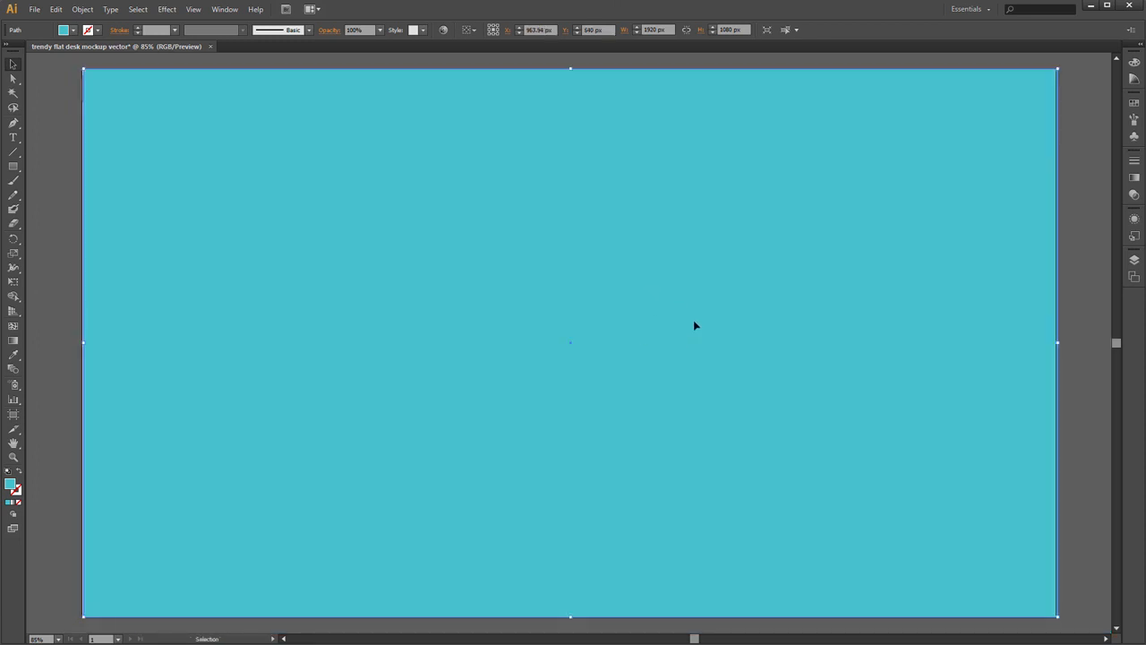
{"action": "left_click", "coordinate": [1089, 295]}
{"action": "left_click", "coordinate": [577, 393]}
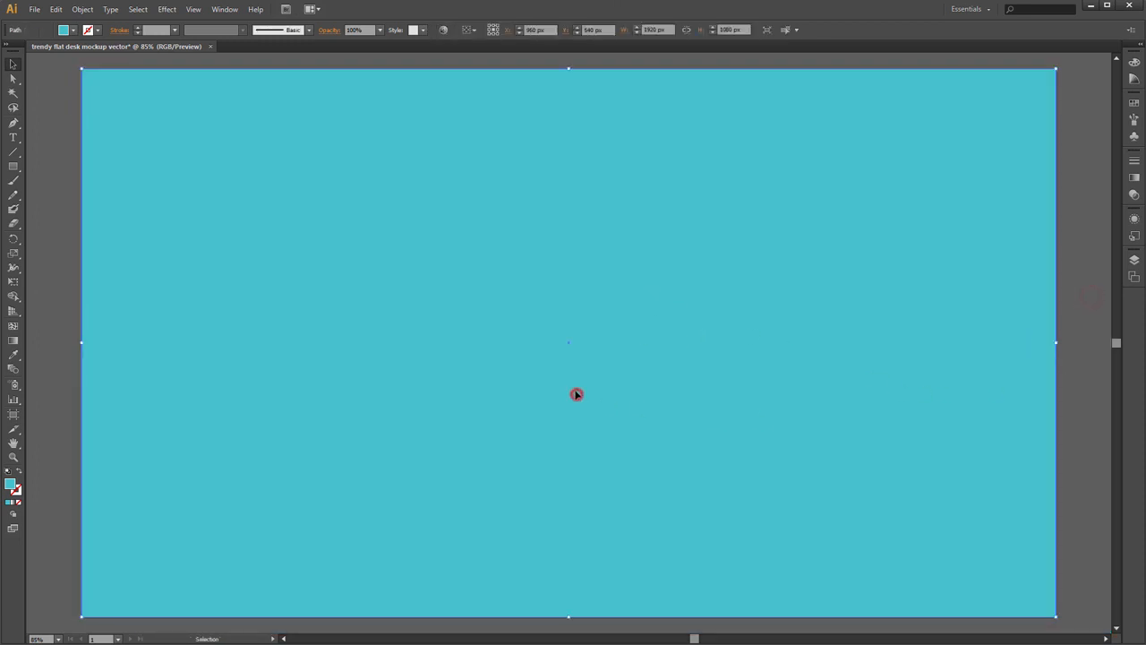
{"action": "left_click", "coordinate": [1069, 185]}
{"action": "right_click", "coordinate": [1007, 216]}
{"action": "left_click", "coordinate": [932, 411]}
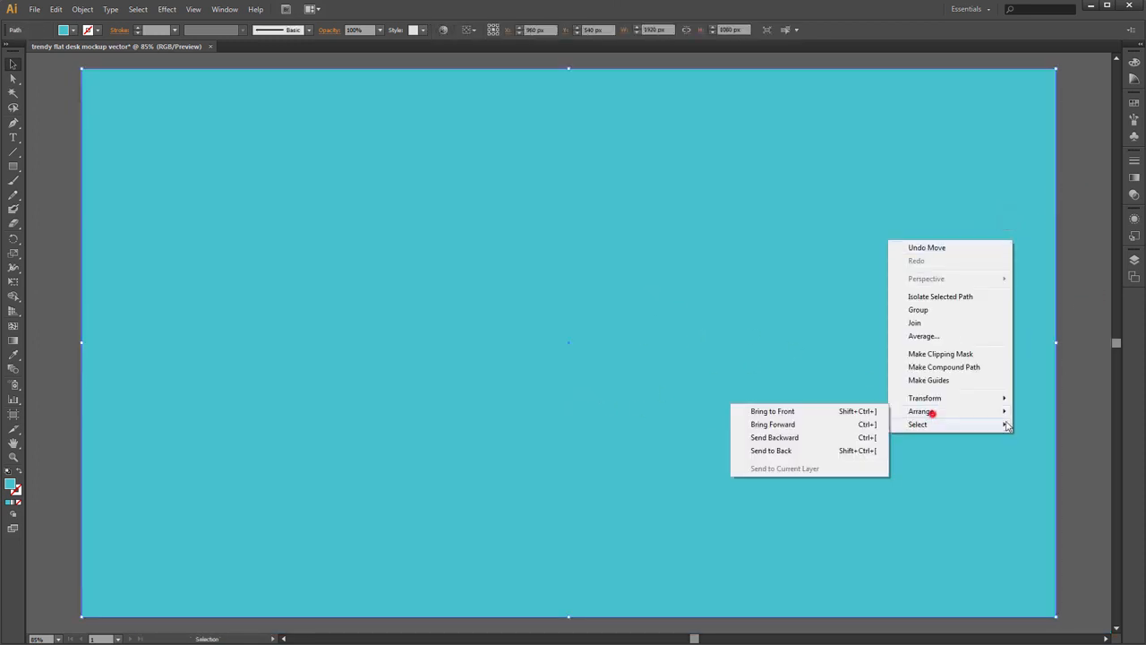
{"action": "left_click", "coordinate": [824, 450]}
{"action": "left_click", "coordinate": [1075, 215]}
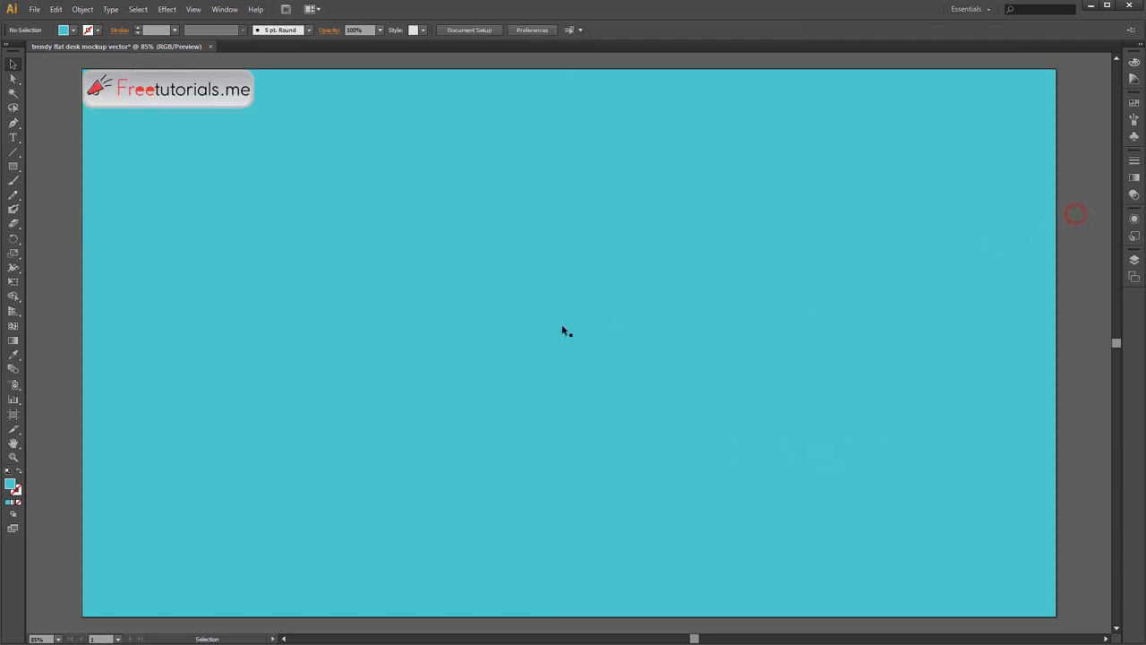
- Enlarge the logo image slightly, keeping it anchored at the artboard's top-left corner
{"action": "scroll", "coordinate": [670, 275], "scroll_direction": "down", "scroll_amount": 1}
{"action": "left_click_drag", "start_coordinate": [641, 313], "coordinate": [639, 306]}
{"action": "scroll", "coordinate": [641, 297], "scroll_direction": "up", "scroll_amount": 1}
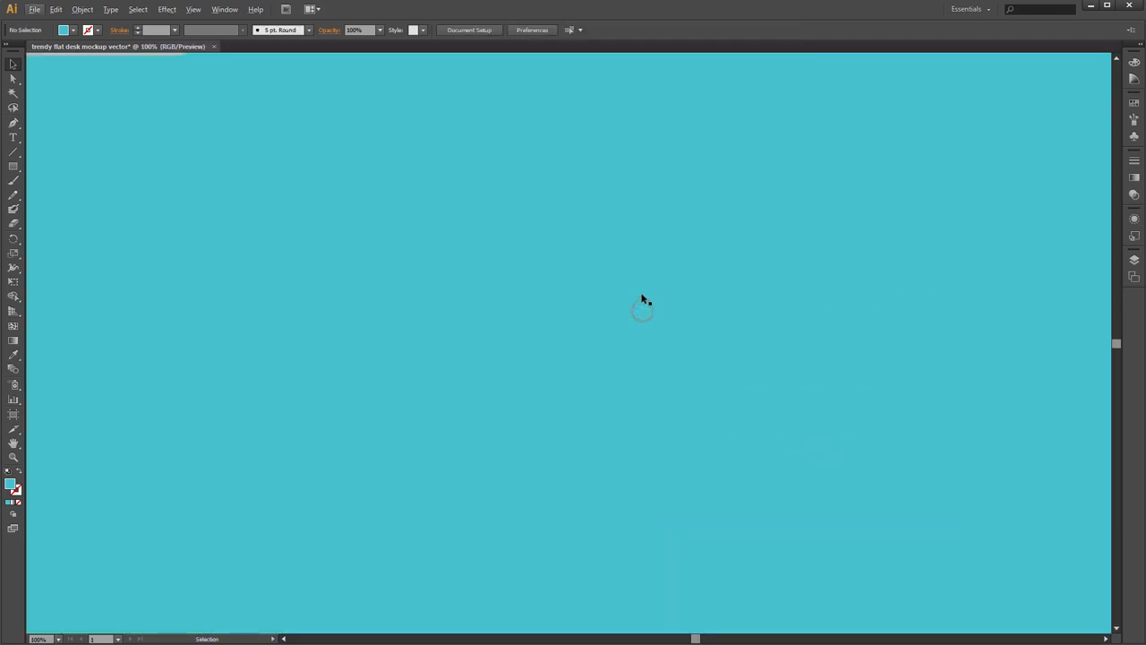
{"action": "left_click_drag", "start_coordinate": [556, 259], "coordinate": [633, 311]}
{"action": "left_click", "coordinate": [256, 100]}
{"action": "left_click_drag", "start_coordinate": [266, 107], "coordinate": [307, 123]}
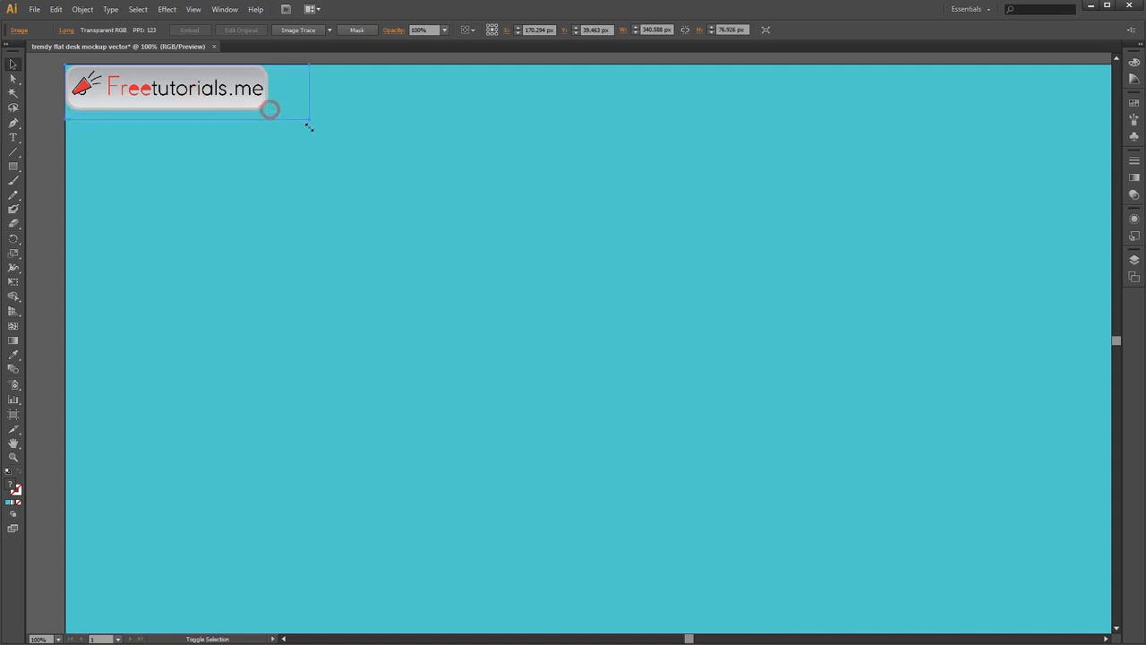
{"action": "scroll", "coordinate": [523, 222], "scroll_direction": "down", "scroll_amount": 2}
{"action": "left_click", "coordinate": [842, 210]}
- Lock the turquoise background path within Layer 1
{"action": "left_click", "coordinate": [1134, 259]}
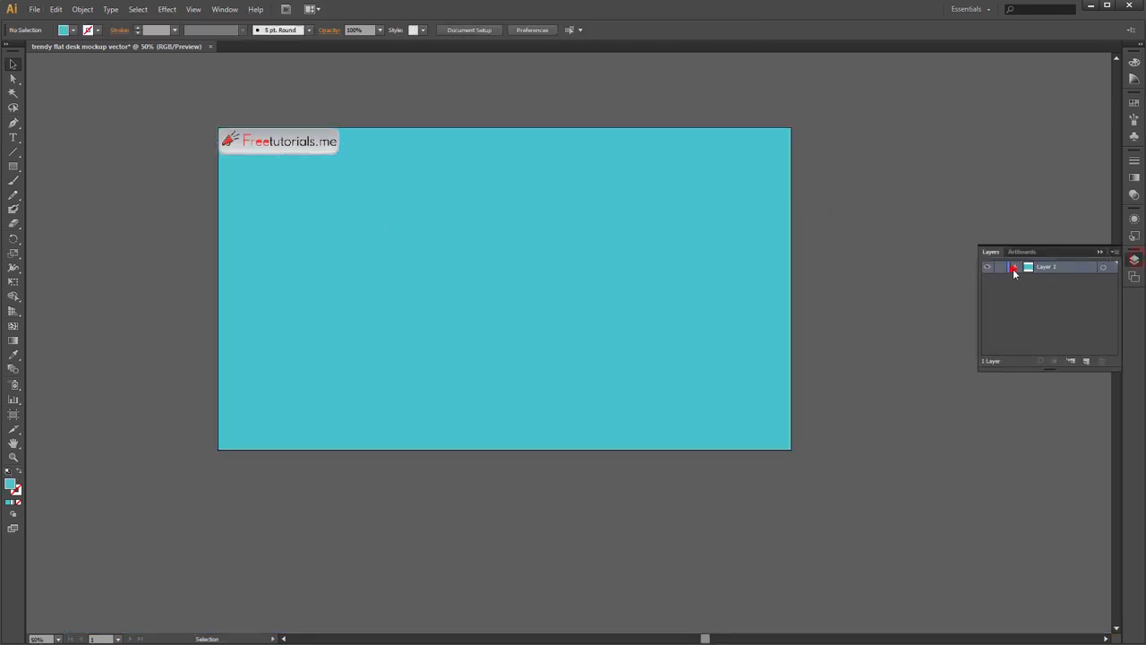
{"action": "left_click", "coordinate": [1015, 267]}
{"action": "left_click", "coordinate": [1103, 292]}
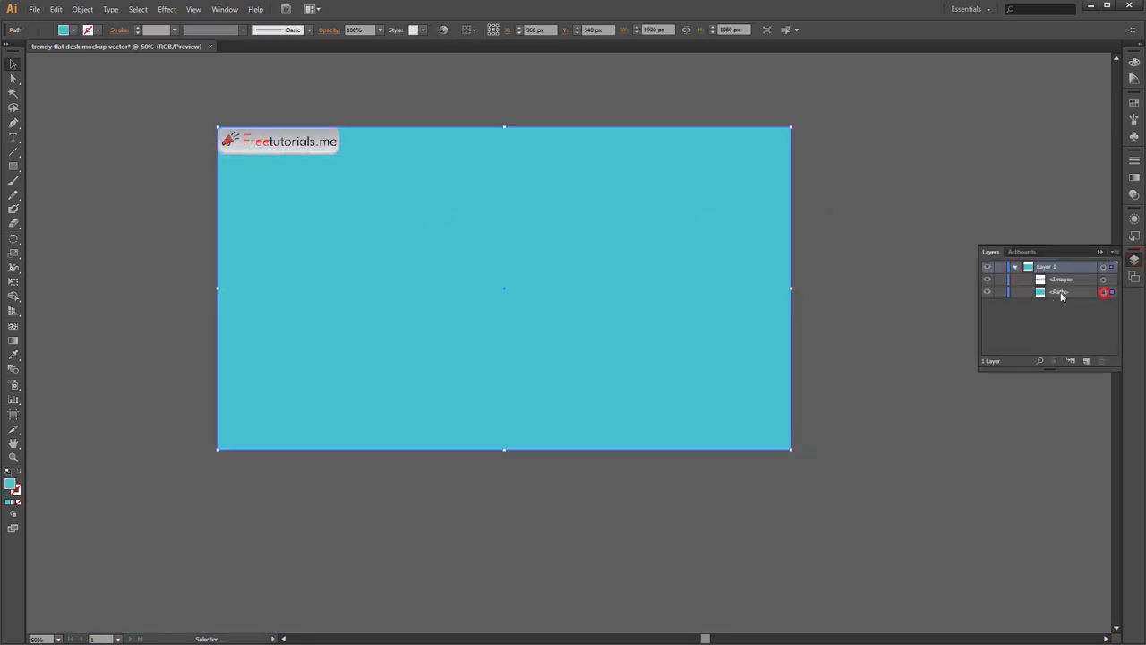
{"action": "left_click", "coordinate": [1000, 291]}
- Draw an upright, strongly rounded rectangle of about 289 × 474 px on the background as the mouse body
{"action": "key", "text": "ctrl+1"}
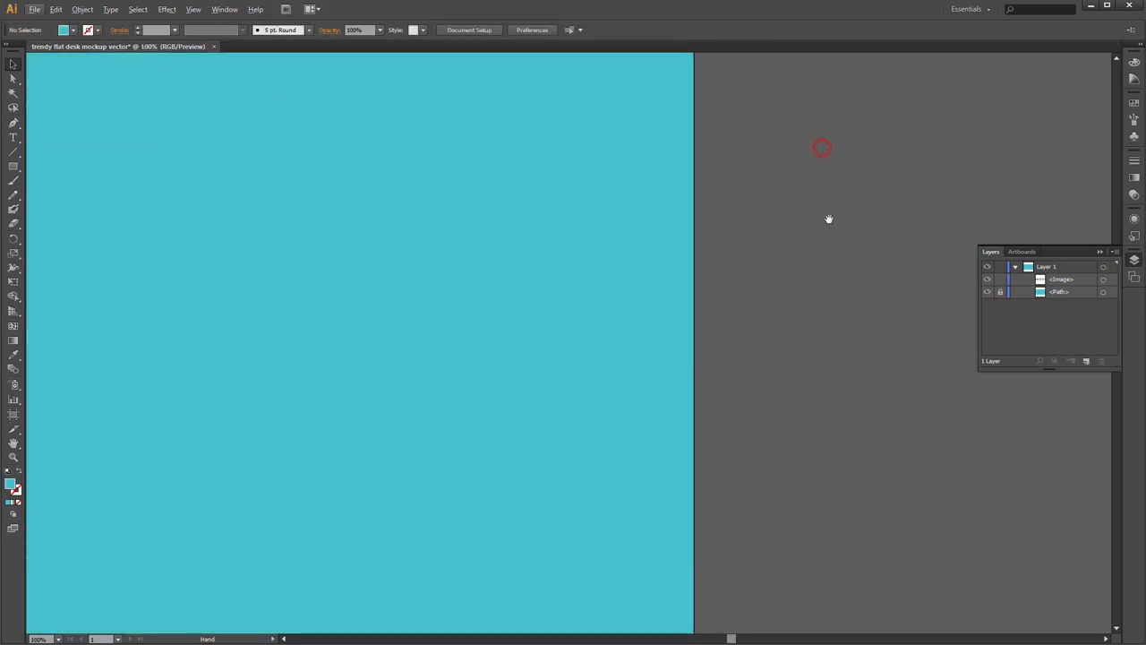
{"action": "scroll", "coordinate": [545, 268], "scroll_direction": "down", "scroll_amount": 2}
{"action": "left_click_drag", "start_coordinate": [376, 245], "coordinate": [579, 266]}
{"action": "scroll", "coordinate": [578, 268], "scroll_direction": "up", "scroll_amount": 1}
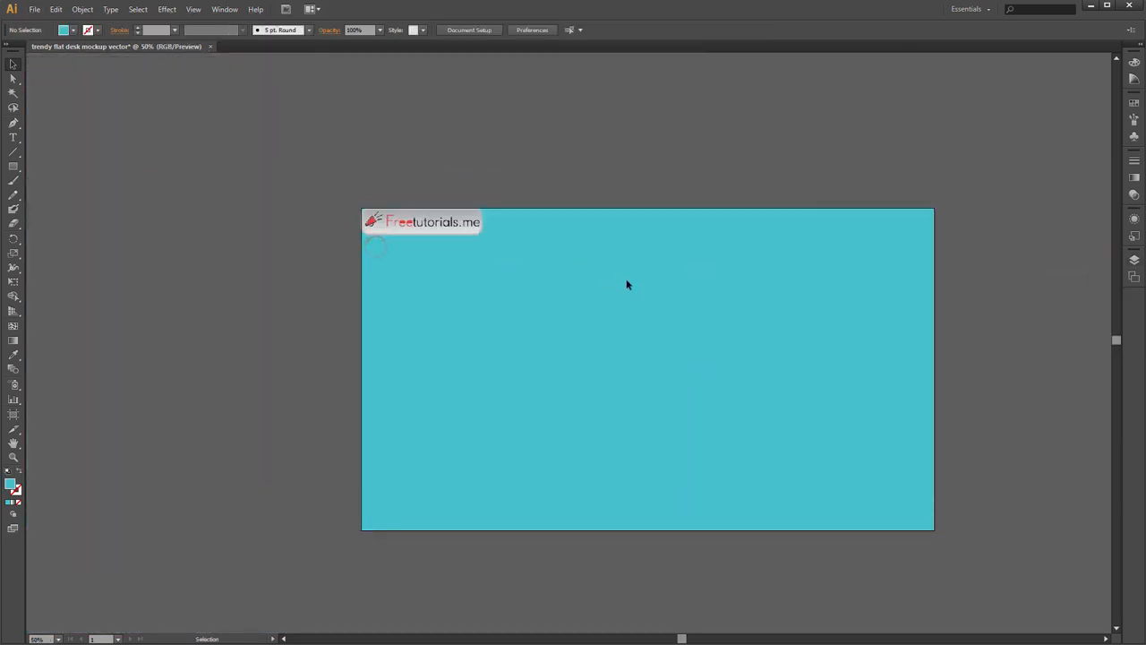
{"action": "scroll", "coordinate": [622, 292], "scroll_direction": "up", "scroll_amount": 1}
{"action": "left_click_drag", "start_coordinate": [616, 318], "coordinate": [557, 245]}
{"action": "left_click", "coordinate": [13, 166]}
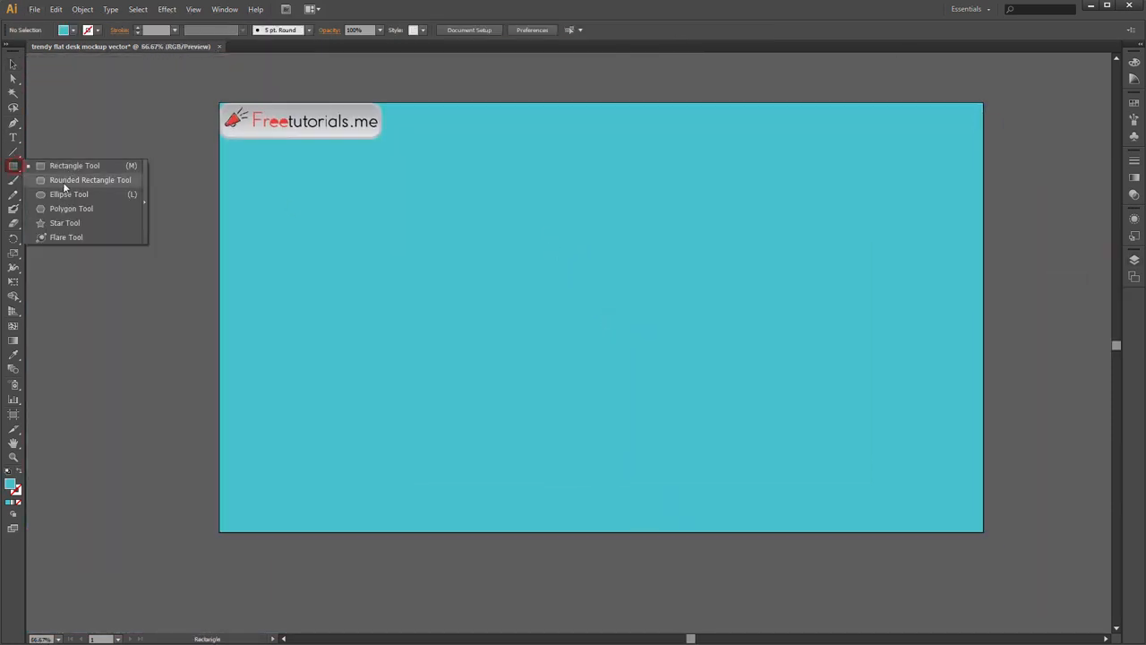
{"action": "left_click", "coordinate": [62, 178]}
{"action": "left_click_drag", "start_coordinate": [462, 179], "coordinate": [575, 363]}
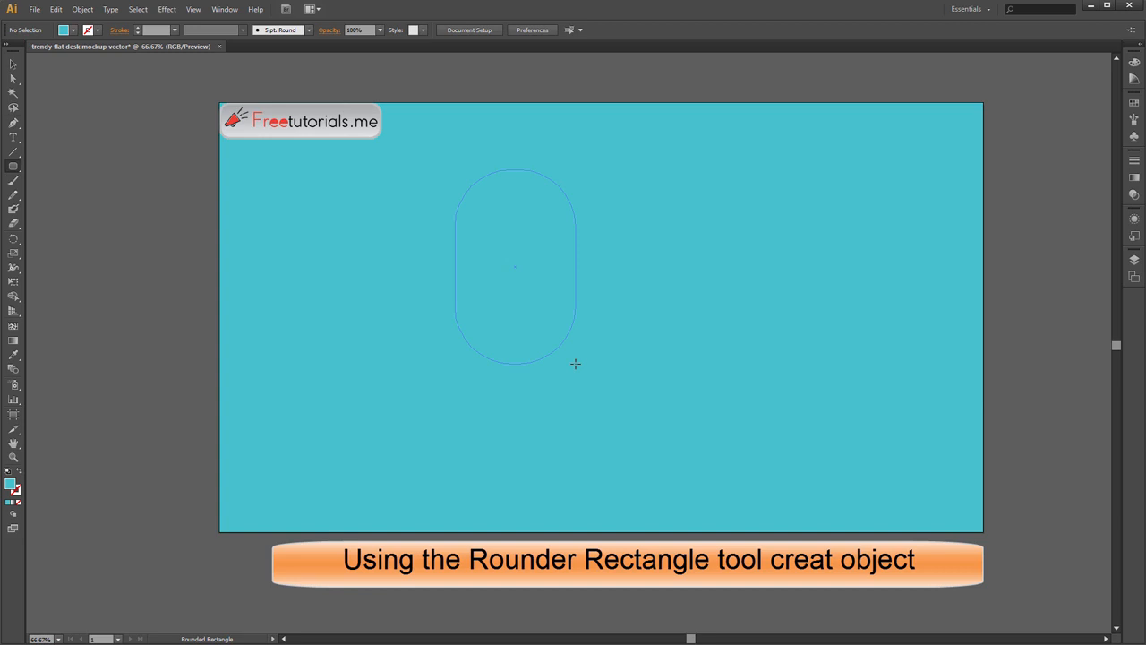
{"action": "left_click_drag", "start_coordinate": [575, 363], "coordinate": [570, 358]}
- Fill the mouse body with dark gray, R 54, G 50, B 51
{"action": "double_click", "coordinate": [11, 484]}
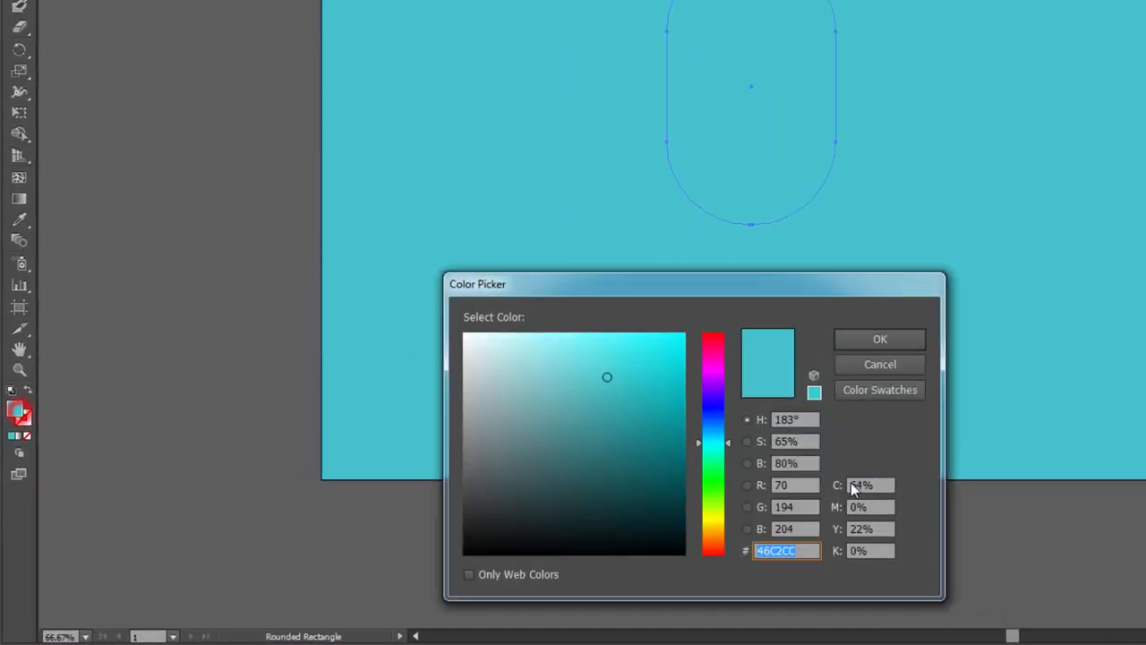
{"action": "left_click", "coordinate": [805, 485]}
{"action": "type", "text": "54"}
{"action": "key", "text": "Tab"}
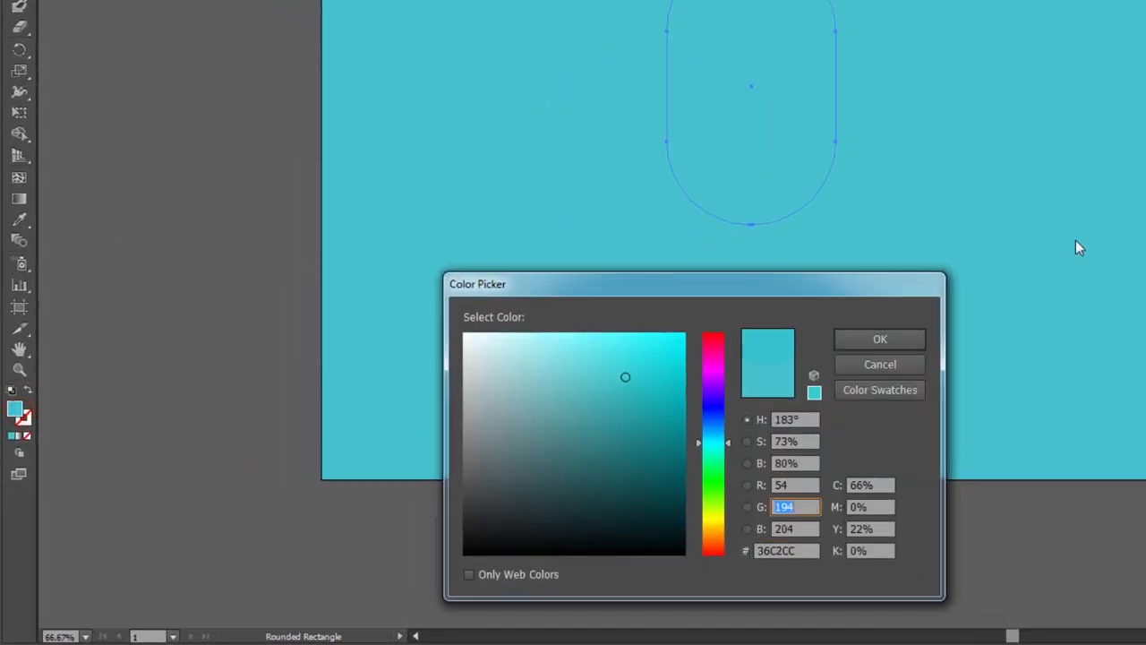
{"action": "type", "text": "50"}
{"action": "key", "text": "Tab"}
{"action": "type", "text": "51"}
{"action": "key", "text": "Return"}
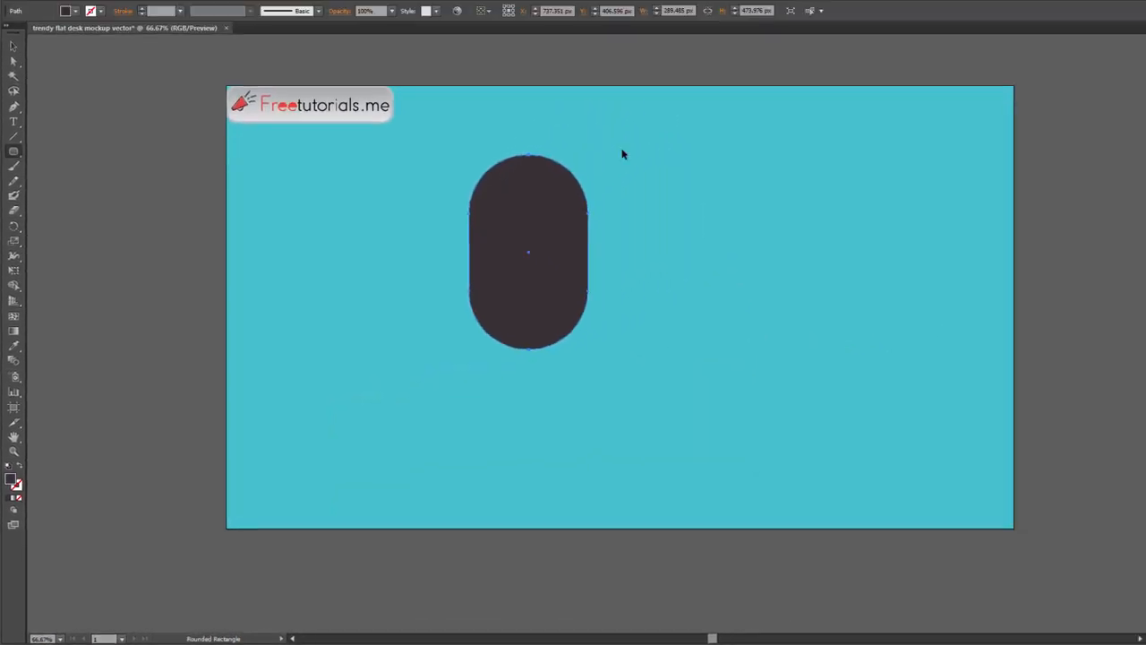
- Shift the mouse body slightly and shorten it to about 448 px tall
{"action": "key", "text": "v"}
{"action": "left_click_drag", "start_coordinate": [541, 248], "coordinate": [526, 250]}
{"action": "left_click", "coordinate": [646, 255]}
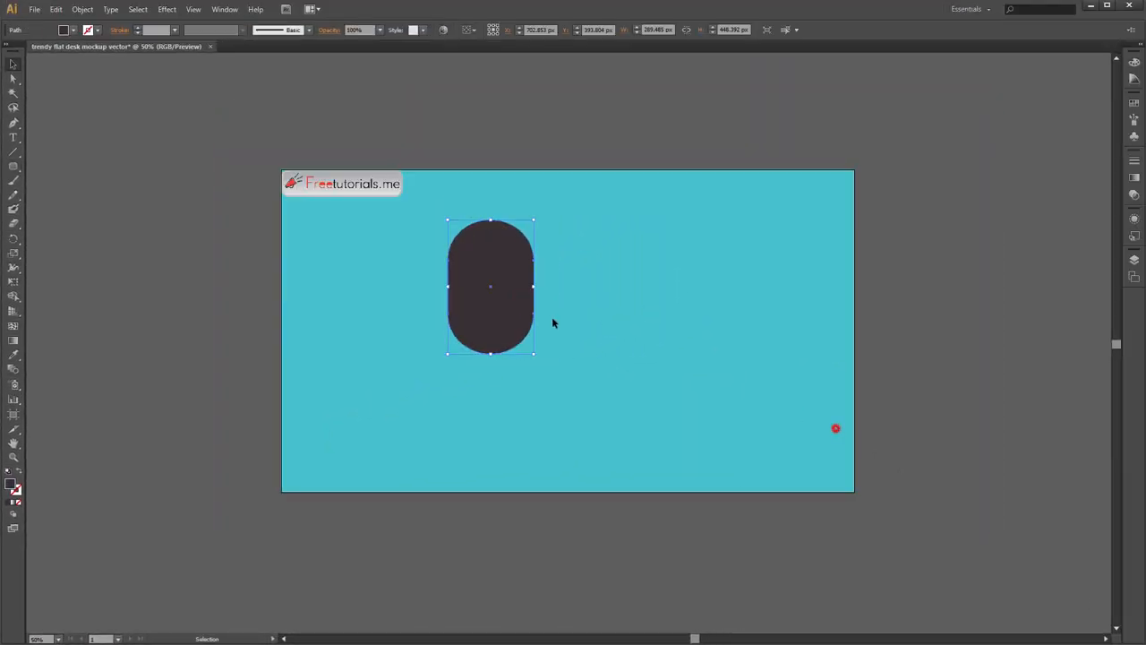
- Draw a thin horizontal rectangle about 8 px high across the full width of the mouse body's upper part
{"action": "scroll", "coordinate": [555, 312], "scroll_direction": "up", "scroll_amount": 2}
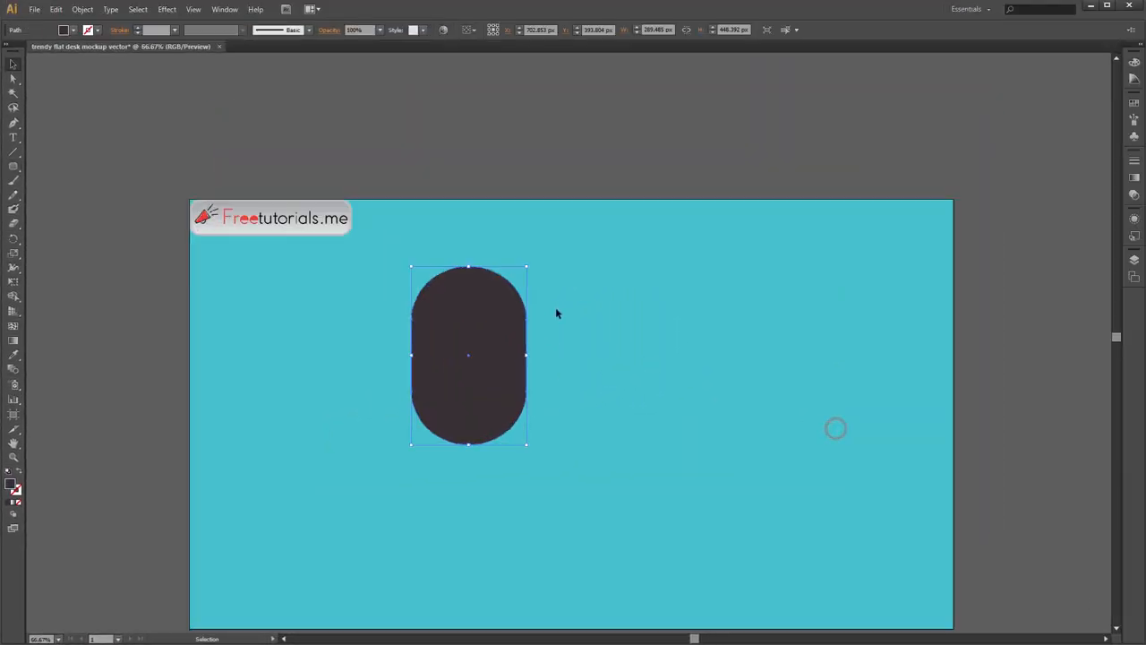
{"action": "mouse_move", "coordinate": [565, 305]}
{"action": "left_mouse_down"}
{"action": "mouse_move", "coordinate": [570, 269]}
{"action": "mouse_move", "coordinate": [662, 246]}
{"action": "left_mouse_up"}
{"action": "scroll", "coordinate": [565, 306], "scroll_direction": "up", "scroll_amount": 2}
{"action": "left_click", "coordinate": [489, 311]}
{"action": "left_click", "coordinate": [196, 255]}
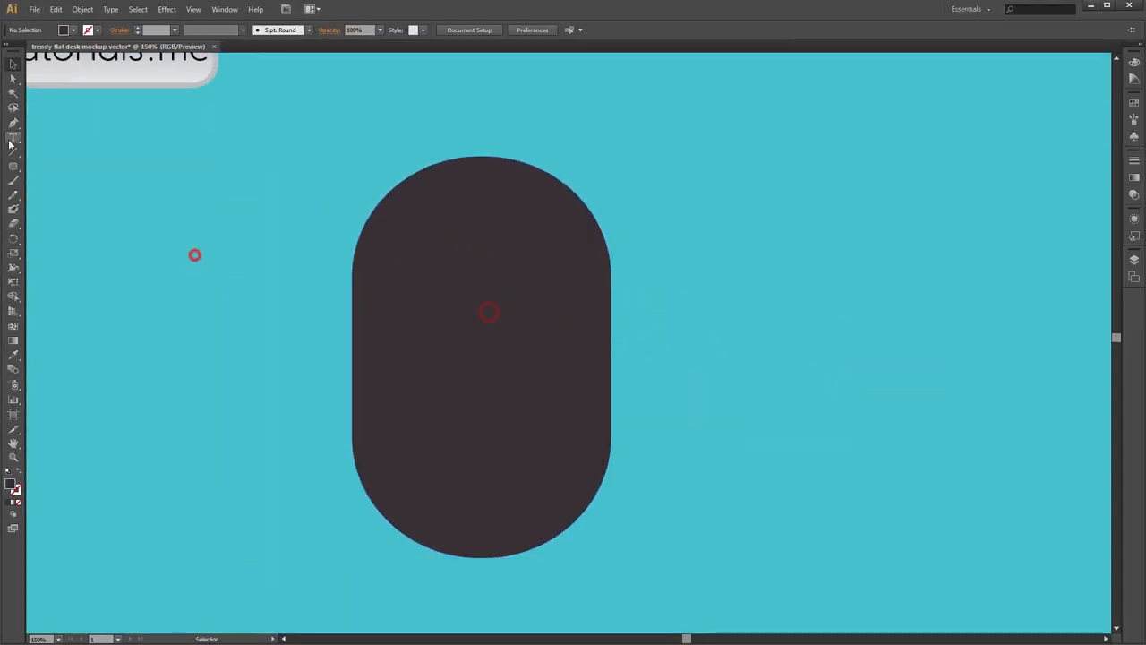
{"action": "left_click_drag", "start_coordinate": [13, 166], "coordinate": [66, 170]}
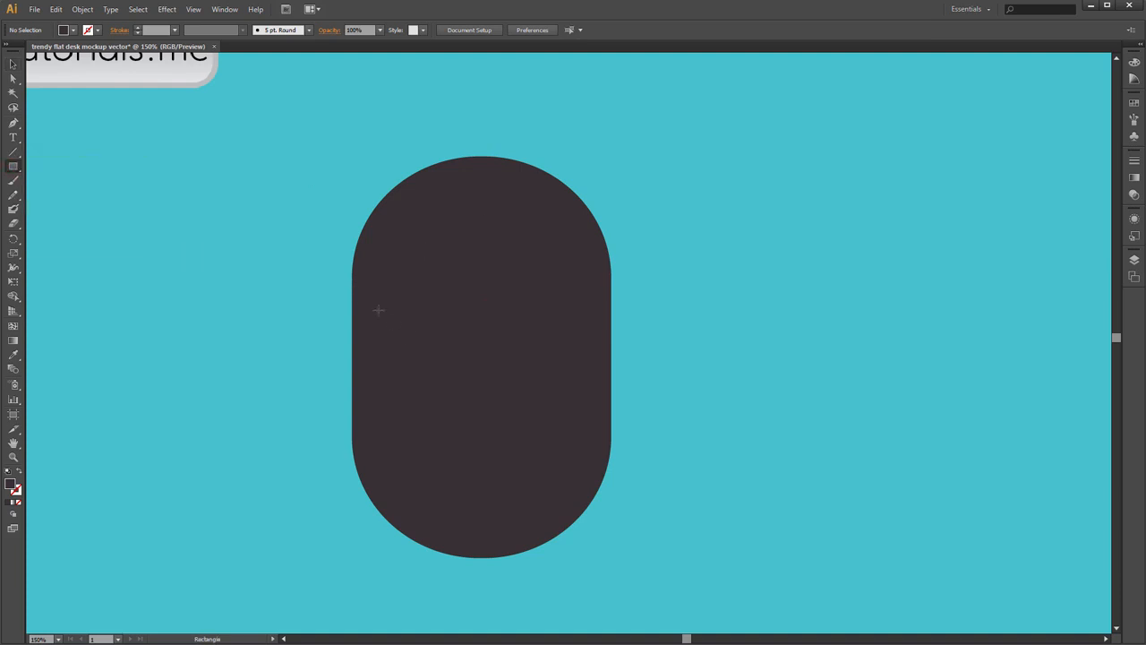
{"action": "left_click_drag", "start_coordinate": [352, 295], "coordinate": [611, 302]}
- Fill the thin horizontal strip with black
{"action": "double_click", "coordinate": [11, 484]}
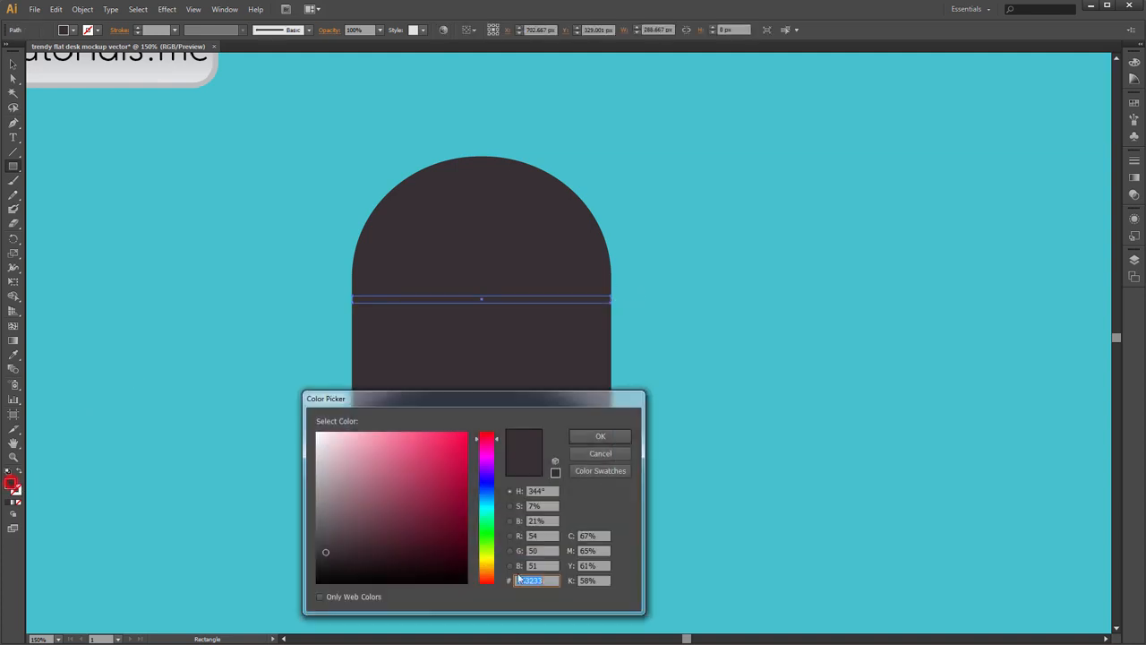
{"action": "left_click", "coordinate": [459, 564]}
{"action": "left_click", "coordinate": [610, 436]}
{"action": "key", "text": "v"}
{"action": "left_click", "coordinate": [656, 310]}
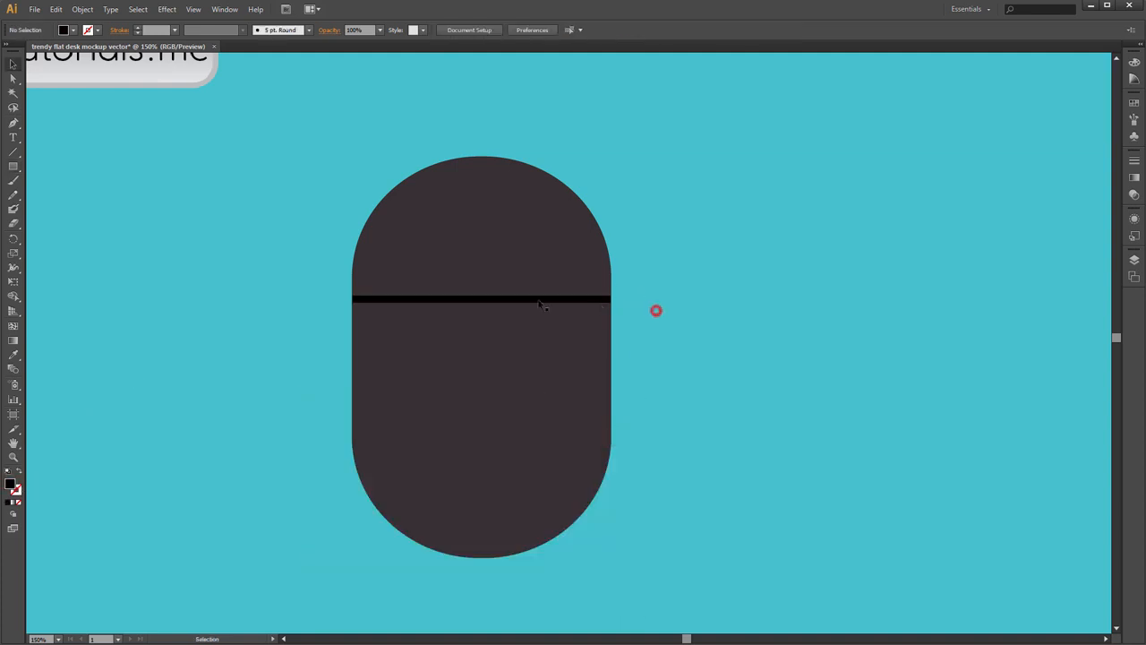
- Draw a black vertical strip about 9 × 159 px from the body's top center down to the horizontal strip
{"action": "left_click", "coordinate": [12, 166]}
{"action": "left_click", "coordinate": [478, 178], "text": "ctrl"}
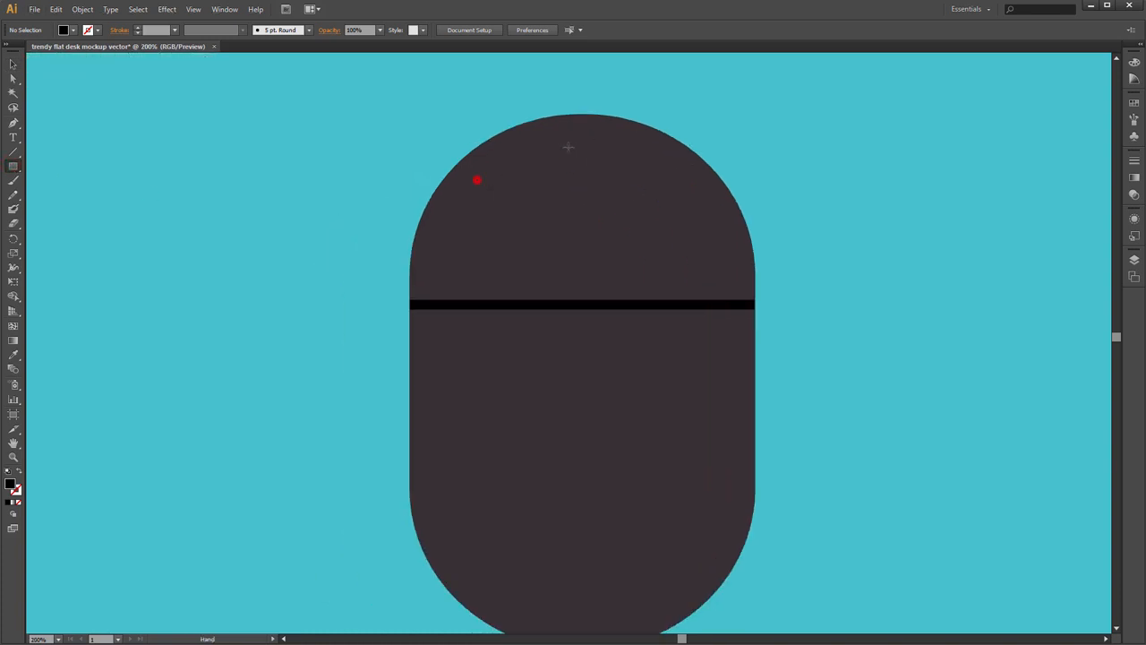
{"action": "left_click_drag", "start_coordinate": [577, 114], "coordinate": [587, 303]}
{"action": "key", "text": "v"}
{"action": "left_click", "coordinate": [773, 135]}
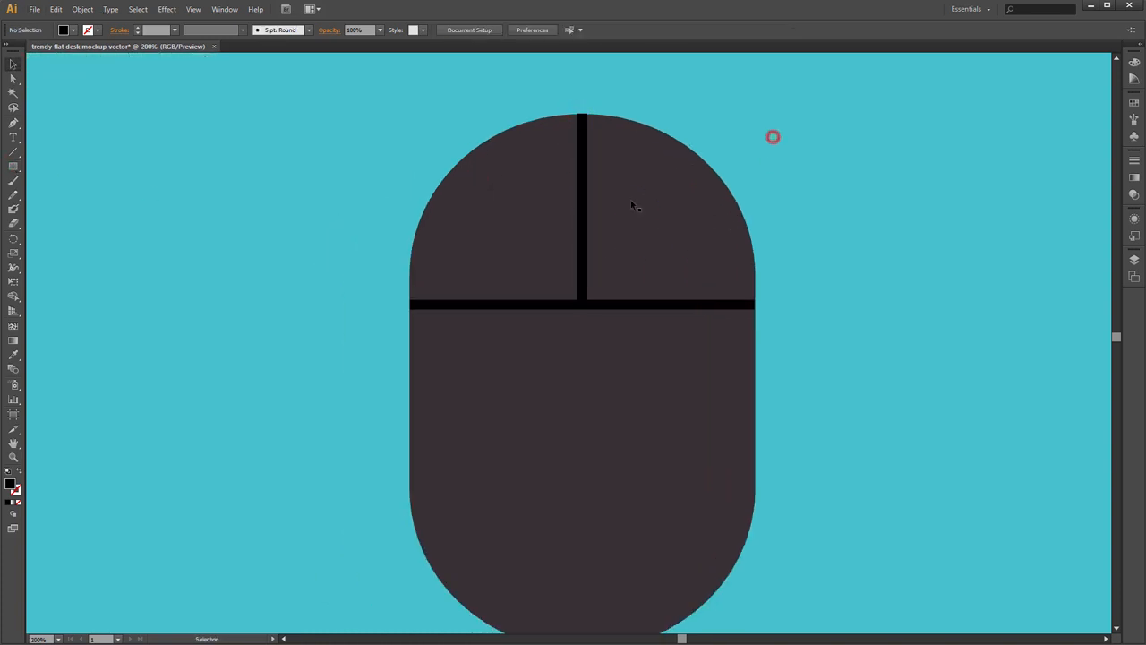
- Extend the vertical strip's upper end to meet the top edge of the mouse body
{"action": "scroll", "coordinate": [631, 194], "scroll_direction": "up", "scroll_amount": 3}
{"action": "scroll", "coordinate": [562, 95], "scroll_direction": "up", "scroll_amount": 2}
{"action": "left_click", "coordinate": [560, 180]}
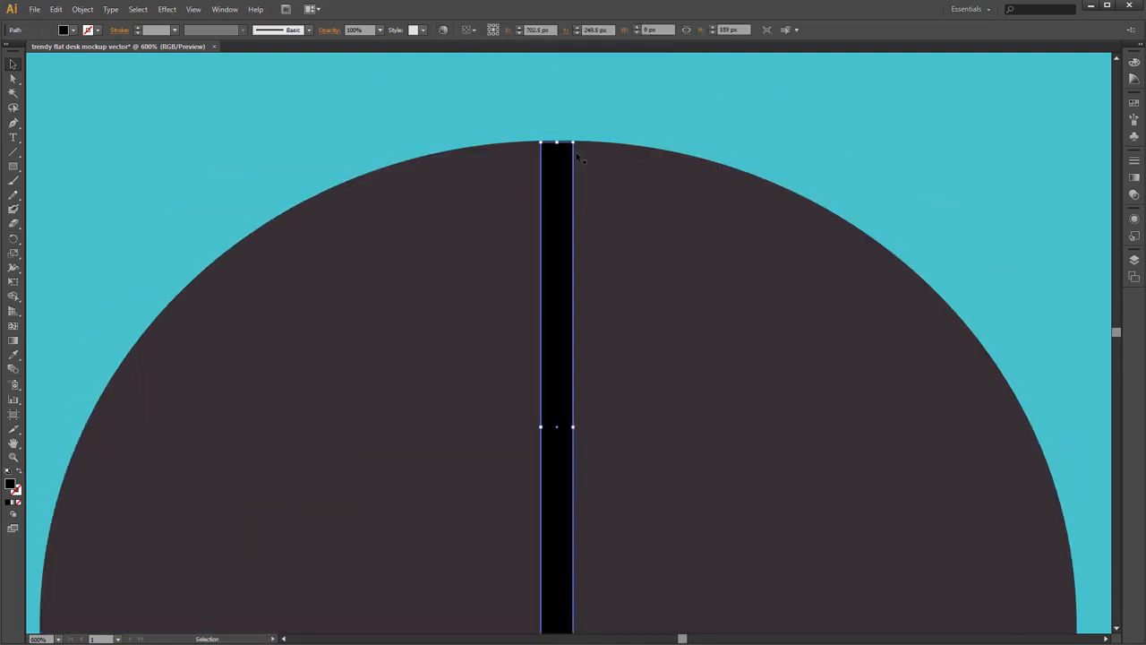
{"action": "left_click_drag", "start_coordinate": [556, 143], "coordinate": [556, 138]}
{"action": "left_click", "coordinate": [610, 122]}
{"action": "scroll", "coordinate": [585, 292], "scroll_direction": "down", "scroll_amount": 2}
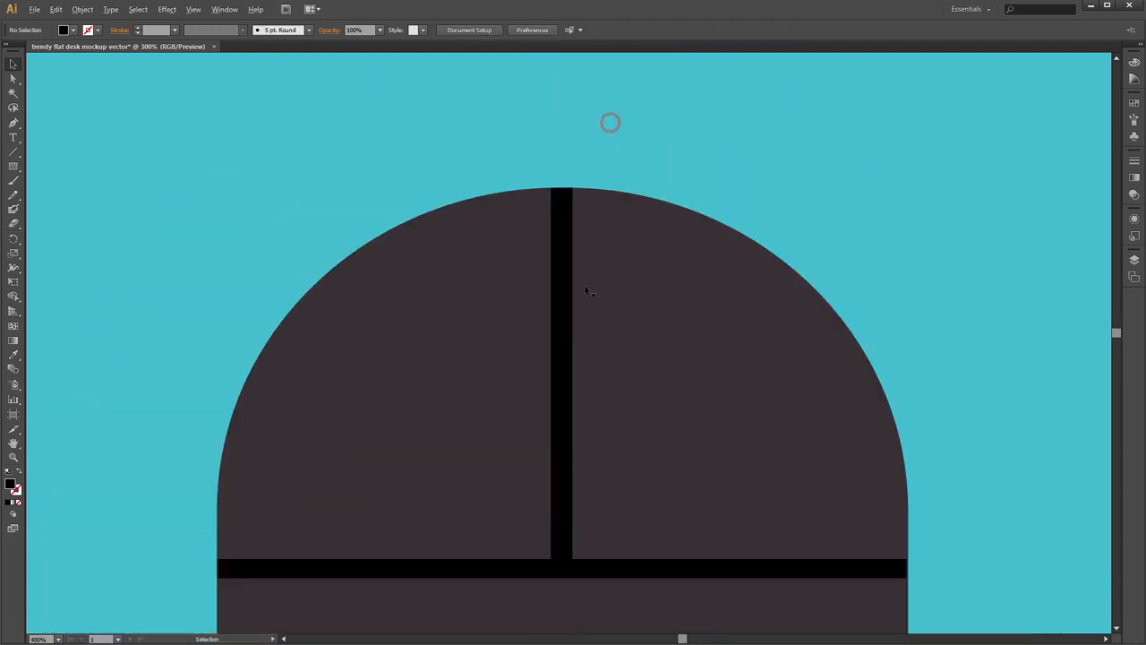
- Extend the horizontal strip's right end to meet the edge of the mouse body
{"action": "left_click_drag", "start_coordinate": [663, 371], "coordinate": [675, 340]}
{"action": "scroll", "coordinate": [813, 431], "scroll_direction": "up", "scroll_amount": 4}
{"action": "left_click_drag", "start_coordinate": [782, 526], "coordinate": [807, 498]}
{"action": "left_click", "coordinate": [788, 478]}
{"action": "scroll", "coordinate": [852, 479], "scroll_direction": "up", "scroll_amount": 3}
{"action": "left_click", "coordinate": [823, 444]}
{"action": "scroll", "coordinate": [694, 437], "scroll_direction": "down", "scroll_amount": 3}
- Draw a black rounded rectangle of about 25 × 98 px over the vertical strip as the scroll wheel slot
{"action": "left_click_drag", "start_coordinate": [407, 327], "coordinate": [838, 281]}
{"action": "left_click_drag", "start_coordinate": [259, 301], "coordinate": [506, 302]}
{"action": "scroll", "coordinate": [506, 301], "scroll_direction": "down", "scroll_amount": 3}
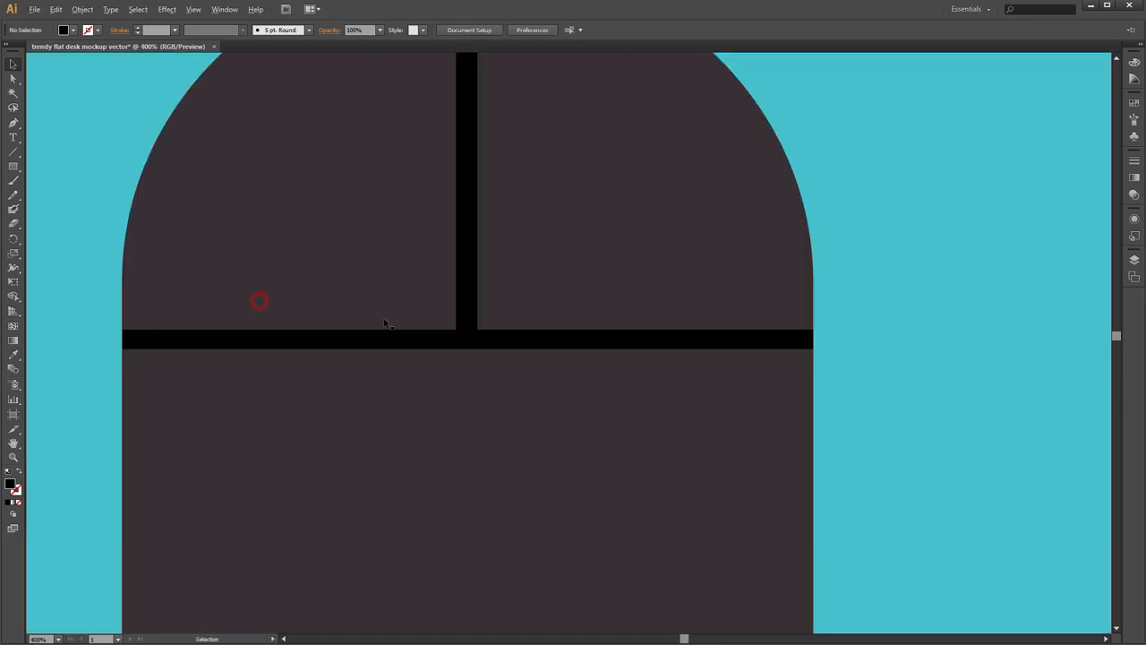
{"action": "left_click_drag", "start_coordinate": [221, 278], "coordinate": [550, 274]}
{"action": "scroll", "coordinate": [550, 274], "scroll_direction": "down", "scroll_amount": 2}
{"action": "left_click_drag", "start_coordinate": [811, 276], "coordinate": [637, 354]}
{"action": "scroll", "coordinate": [734, 271], "scroll_direction": "down", "scroll_amount": 1}
{"action": "scroll", "coordinate": [735, 275], "scroll_direction": "down", "scroll_amount": 1}
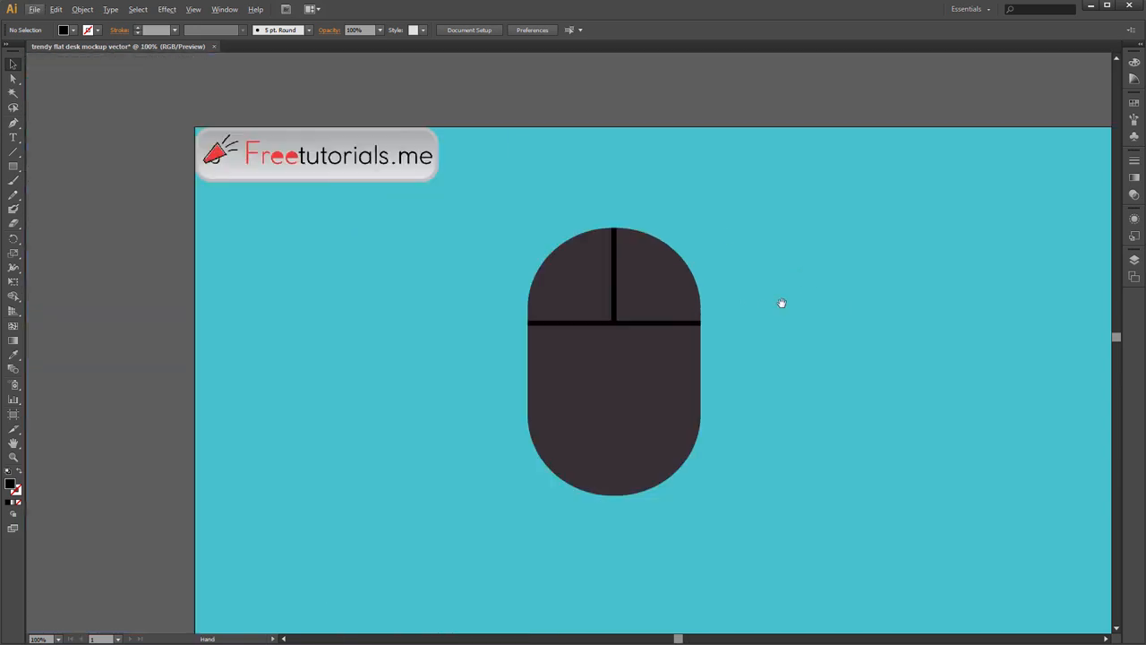
{"action": "left_click_drag", "start_coordinate": [15, 168], "coordinate": [59, 179]}
{"action": "left_click_drag", "start_coordinate": [562, 231], "coordinate": [566, 244]}
{"action": "scroll", "coordinate": [563, 226], "scroll_direction": "up", "scroll_amount": 1}
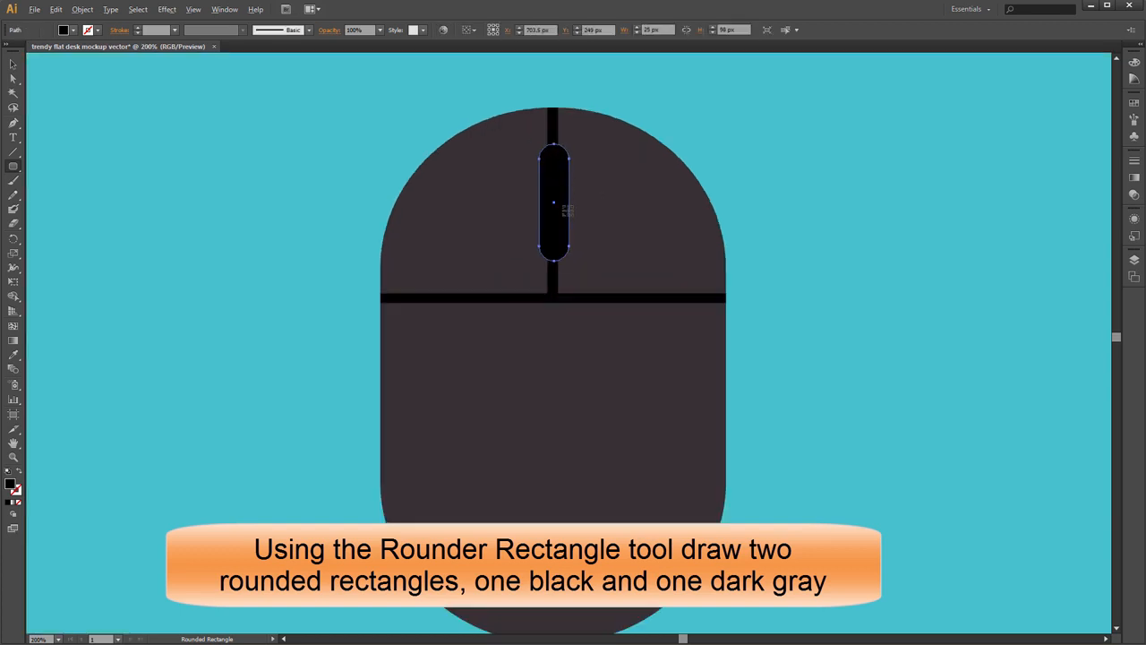
- Center the scroll wheel slot and the vertical strip horizontally on each other
{"action": "key", "text": "alt+v"}
{"action": "left_click", "coordinate": [551, 128]}
{"action": "left_click", "coordinate": [591, 354]}
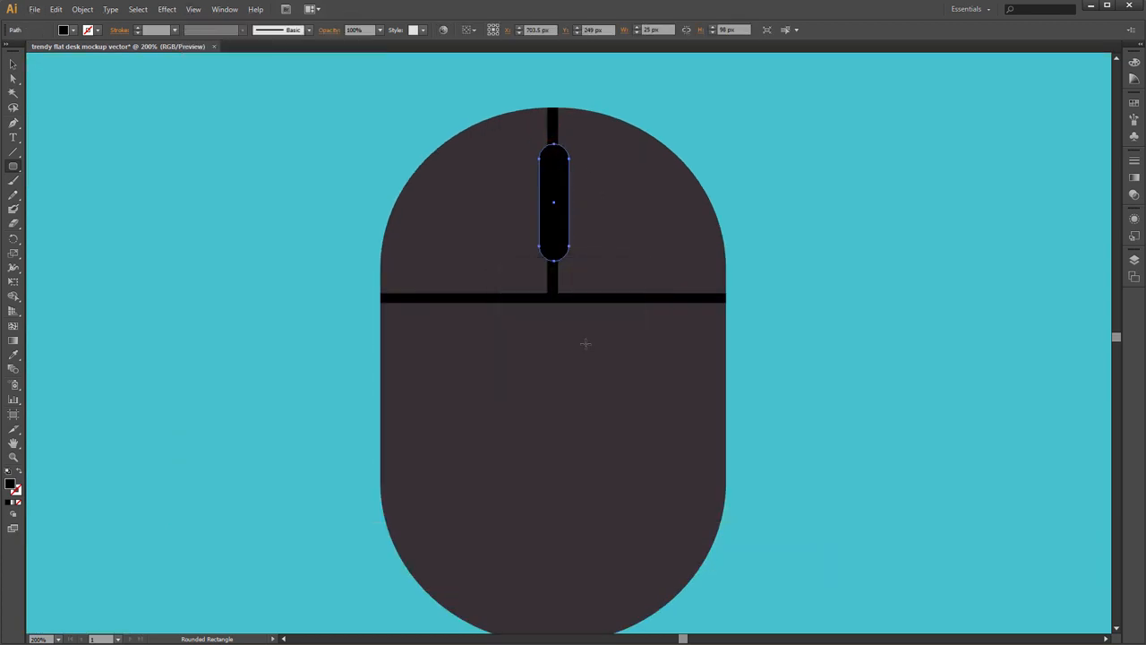
{"action": "key", "text": "v"}
{"action": "left_click", "coordinate": [550, 129]}
{"action": "left_click", "coordinate": [562, 172], "text": "shift"}
{"action": "left_click", "coordinate": [225, 9]}
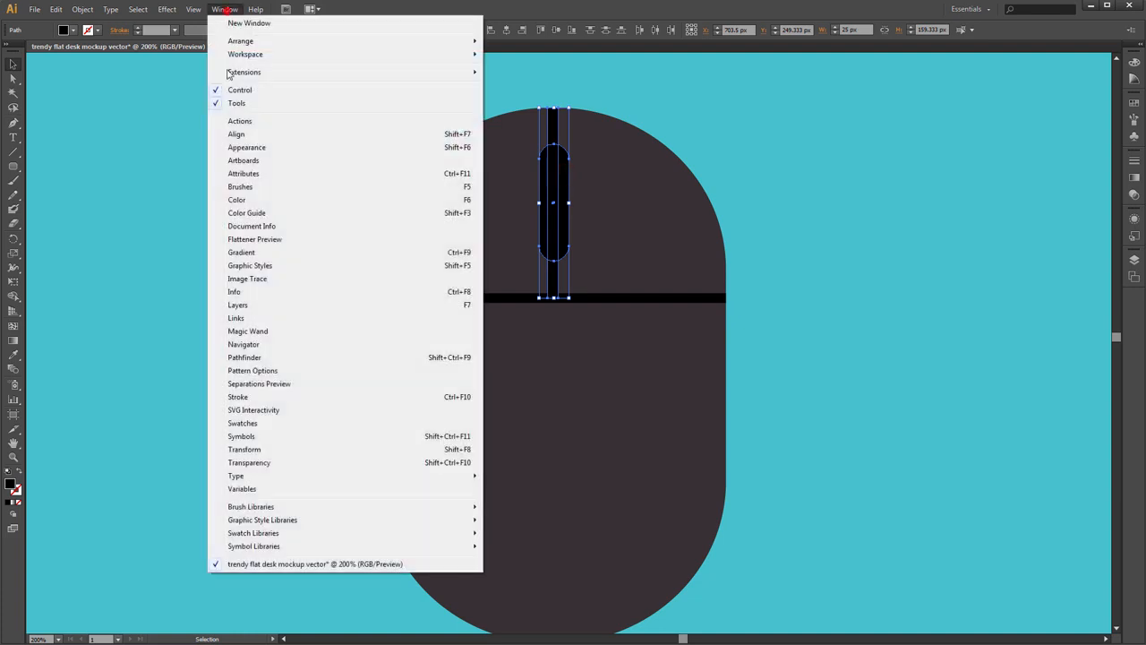
{"action": "left_click", "coordinate": [242, 140]}
{"action": "left_click_drag", "start_coordinate": [126, 244], "coordinate": [823, 136]}
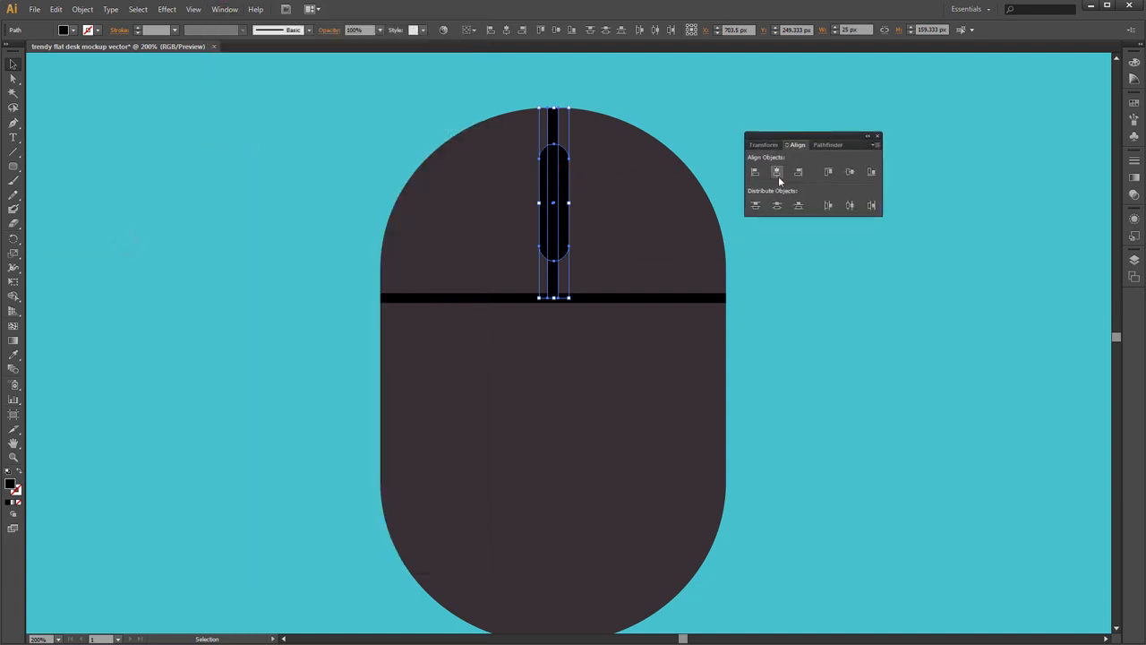
{"action": "left_click", "coordinate": [776, 171]}
{"action": "left_click", "coordinate": [674, 125]}
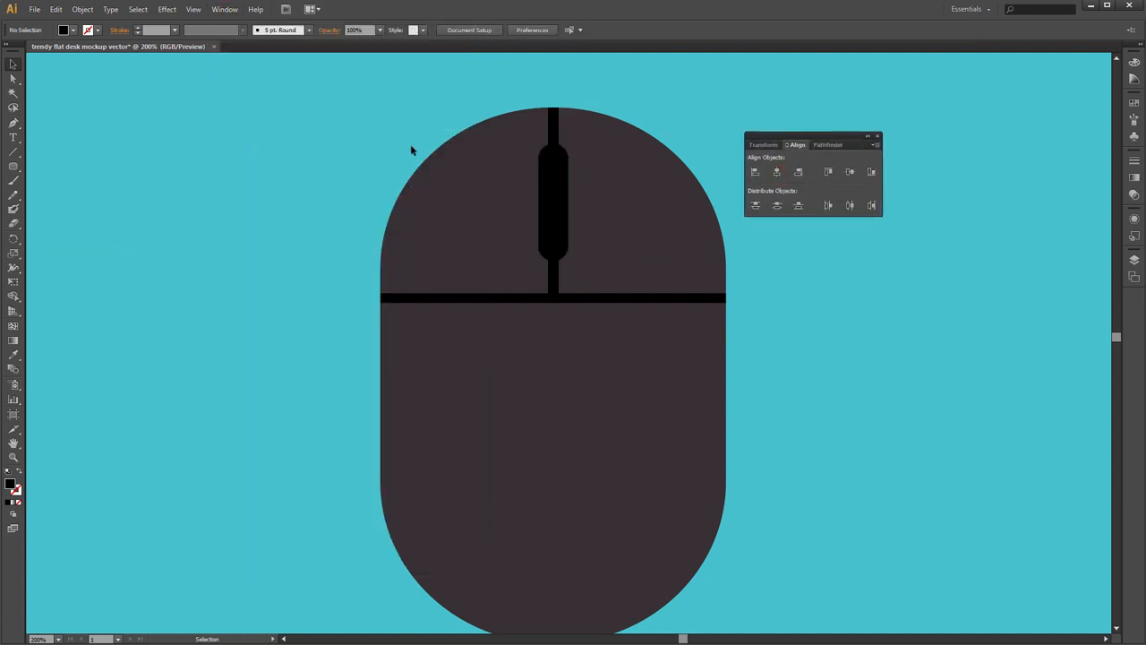
- Center all the mouse parts horizontally on one another
{"action": "left_click_drag", "start_coordinate": [424, 113], "coordinate": [673, 531]}
{"action": "left_click", "coordinate": [776, 171]}
{"action": "left_click", "coordinate": [779, 246]}
- Add a smaller copy of the slot, about 19 × 91.5 px, centered horizontally on the slot, strip and mouse body
{"action": "scroll", "coordinate": [558, 225], "scroll_direction": "up", "scroll_amount": 1}
{"action": "left_click", "coordinate": [558, 225]}
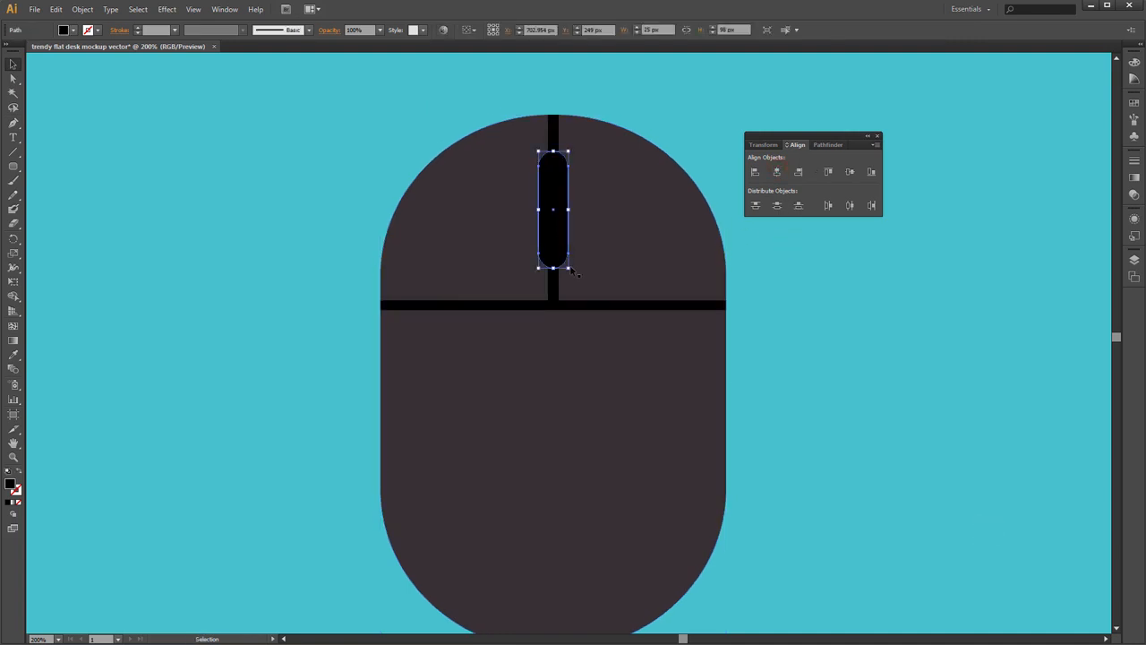
{"action": "left_click_drag", "start_coordinate": [568, 267], "coordinate": [570, 264]}
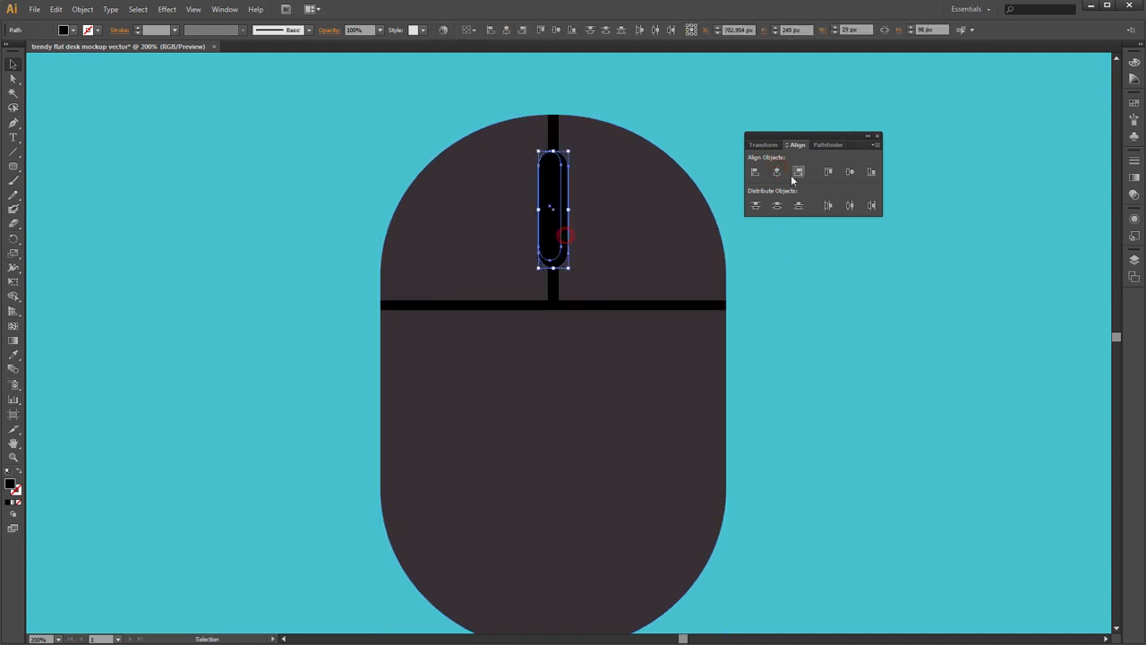
{"action": "left_click", "coordinate": [778, 173]}
{"action": "left_click", "coordinate": [552, 133], "text": "shift"}
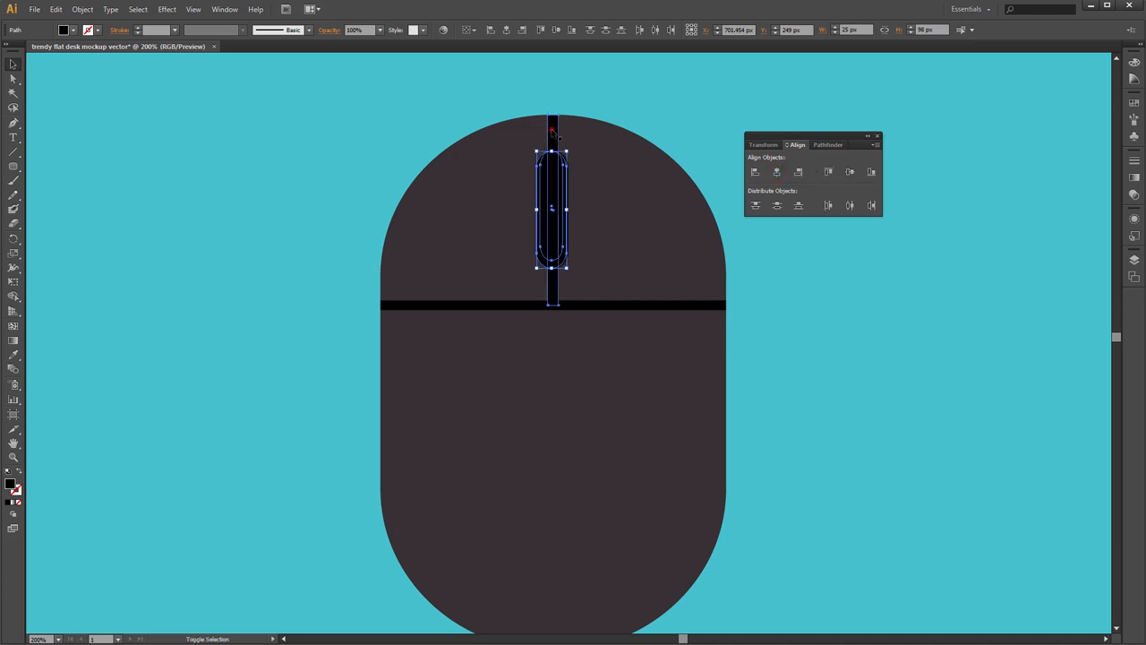
{"action": "left_click", "coordinate": [426, 177], "text": "shift"}
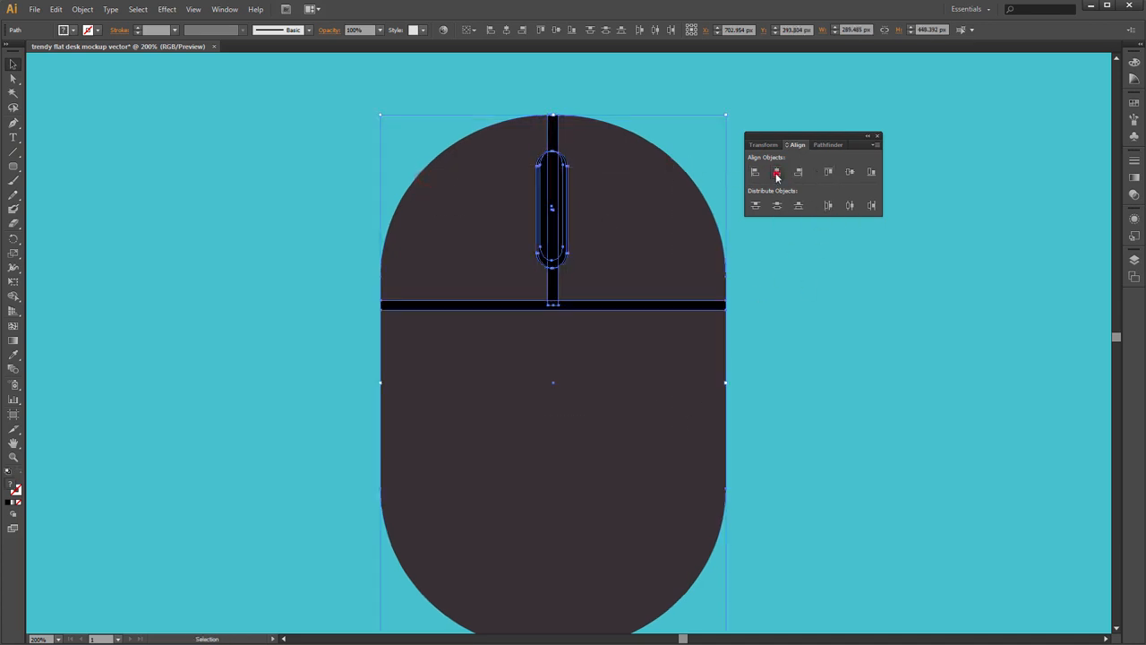
{"action": "left_click", "coordinate": [803, 328]}
- Fill the inner rounded rectangle with the mouse body's dark gray and center it vertically inside the black slot
{"action": "left_click", "coordinate": [553, 217]}
{"action": "key", "text": "i"}
{"action": "left_click", "coordinate": [645, 225]}
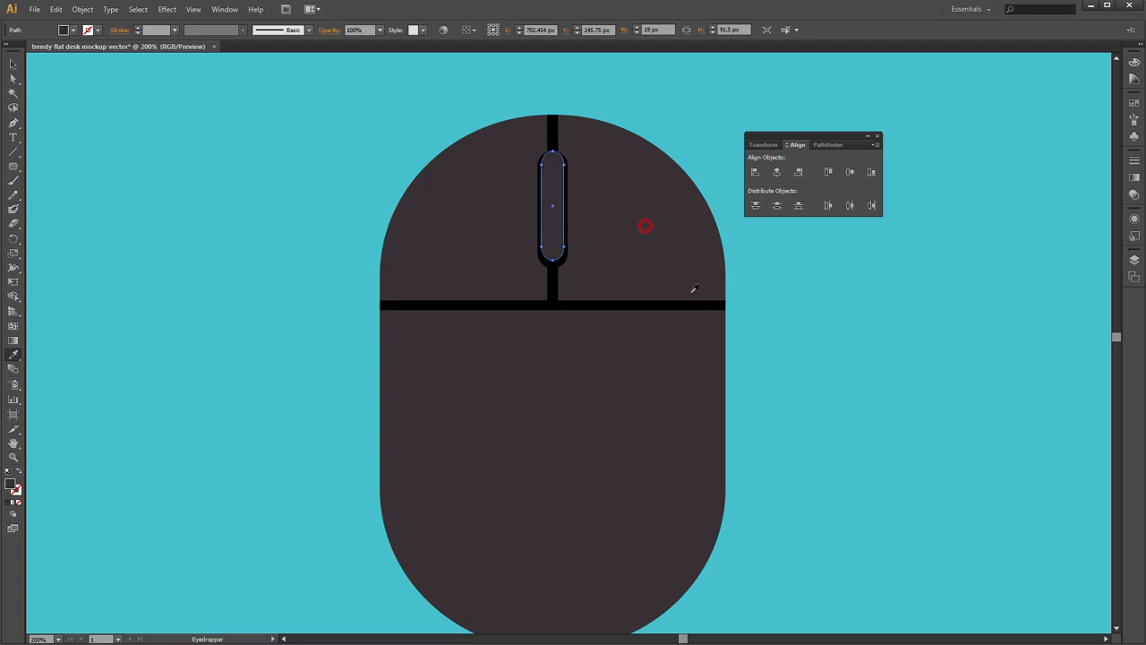
{"action": "key", "text": "v"}
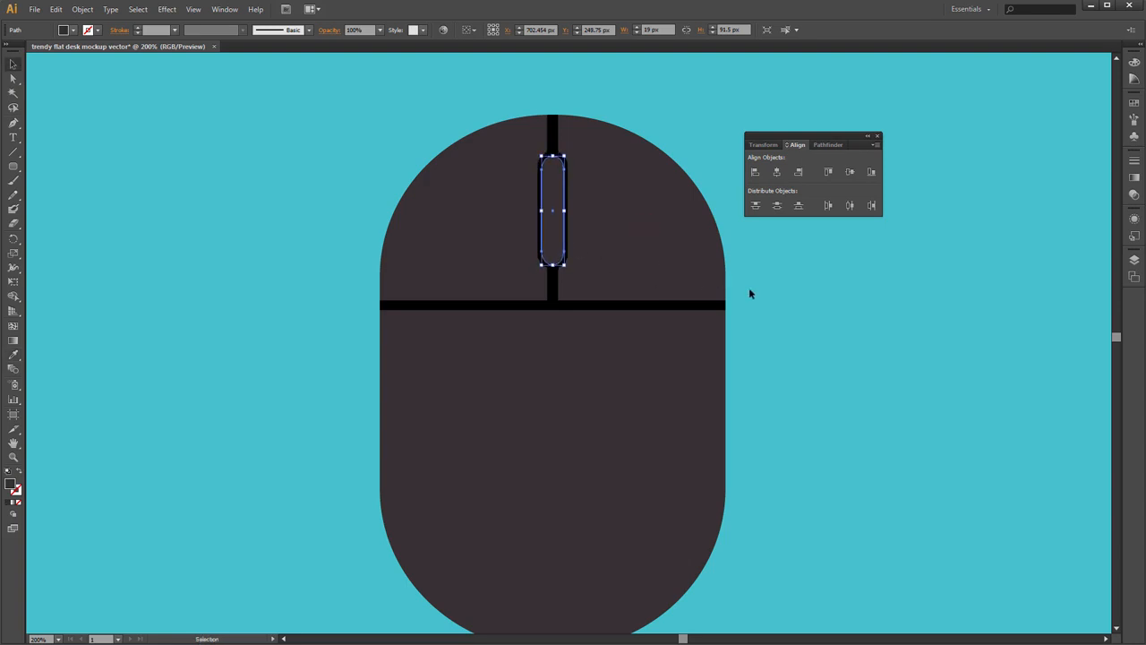
{"action": "left_click", "coordinate": [751, 289]}
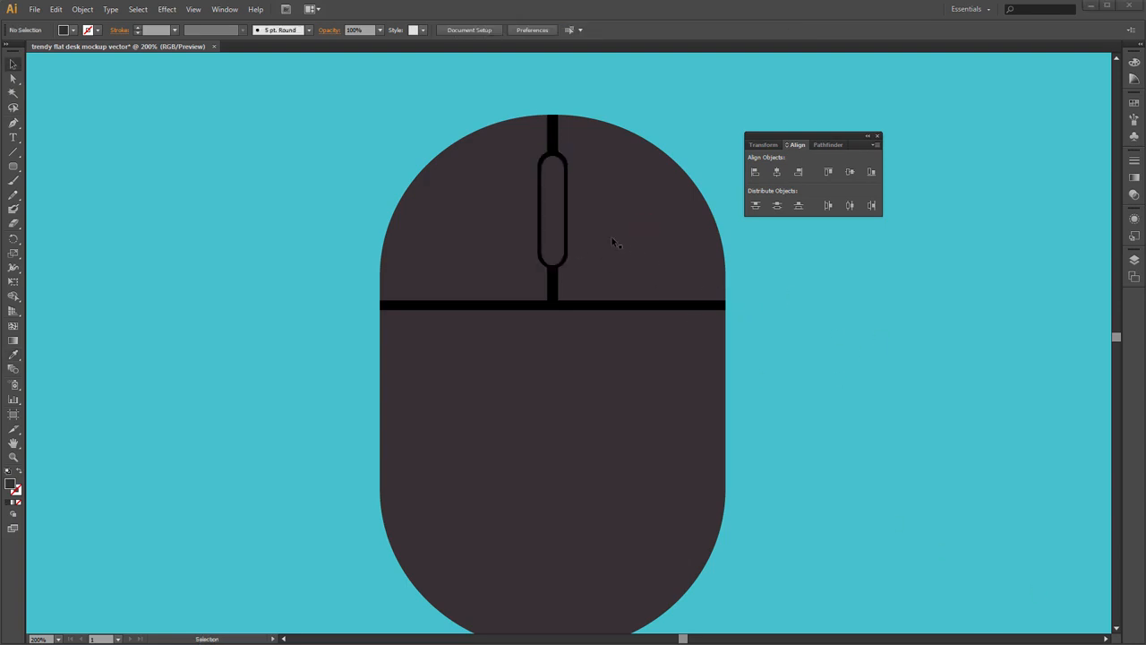
{"action": "left_click", "coordinate": [806, 267]}
- Draw a rectangle of about 19 × 38 px across the middle of the scroll wheel
{"action": "scroll", "coordinate": [623, 265], "scroll_direction": "up", "scroll_amount": 3}
{"action": "left_click_drag", "start_coordinate": [535, 192], "coordinate": [616, 335]}
{"action": "left_click_drag", "start_coordinate": [836, 136], "coordinate": [996, 133]}
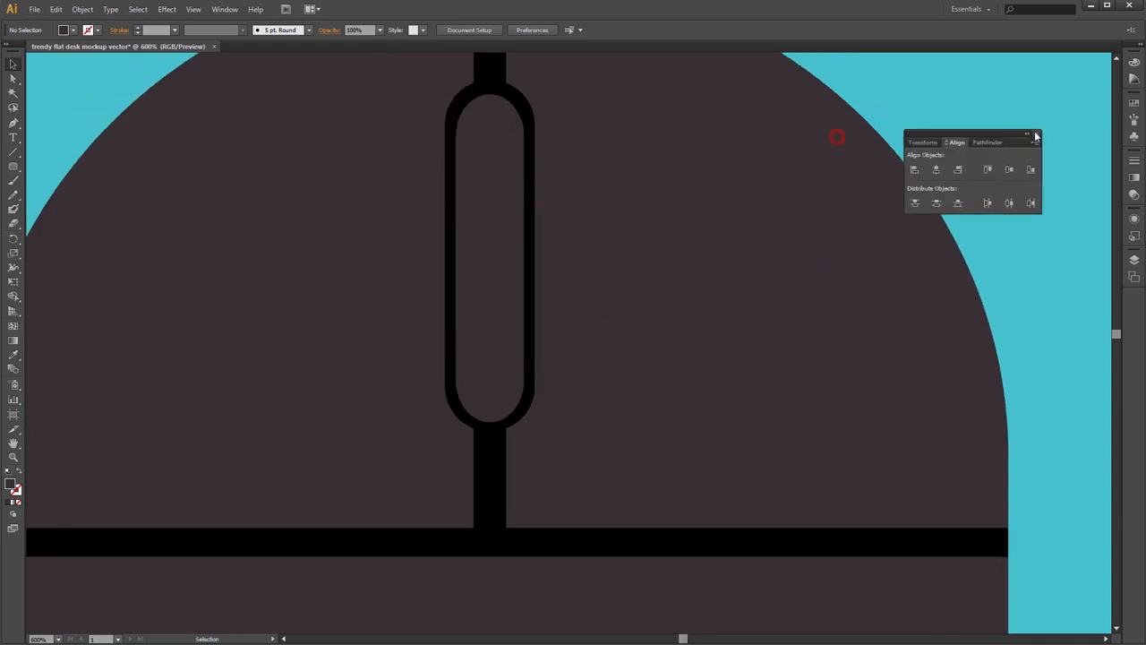
{"action": "left_click", "coordinate": [1036, 136]}
{"action": "left_click", "coordinate": [13, 165]}
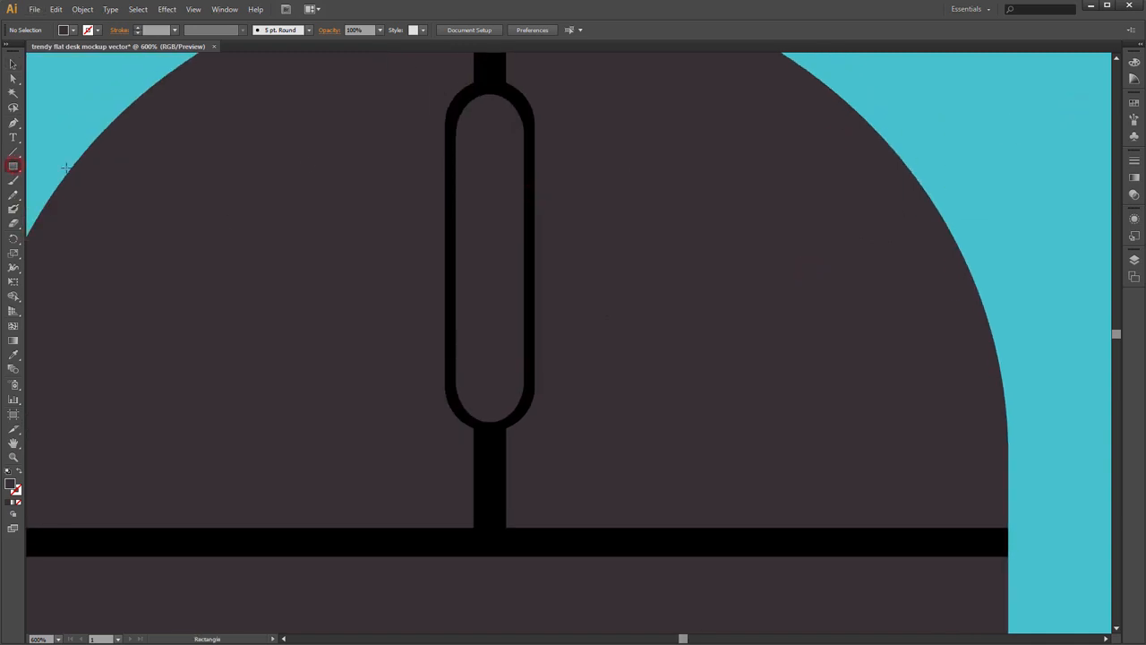
{"action": "scroll", "coordinate": [477, 158], "scroll_direction": "up", "scroll_amount": 1}
{"action": "left_click_drag", "start_coordinate": [511, 236], "coordinate": [540, 375]}
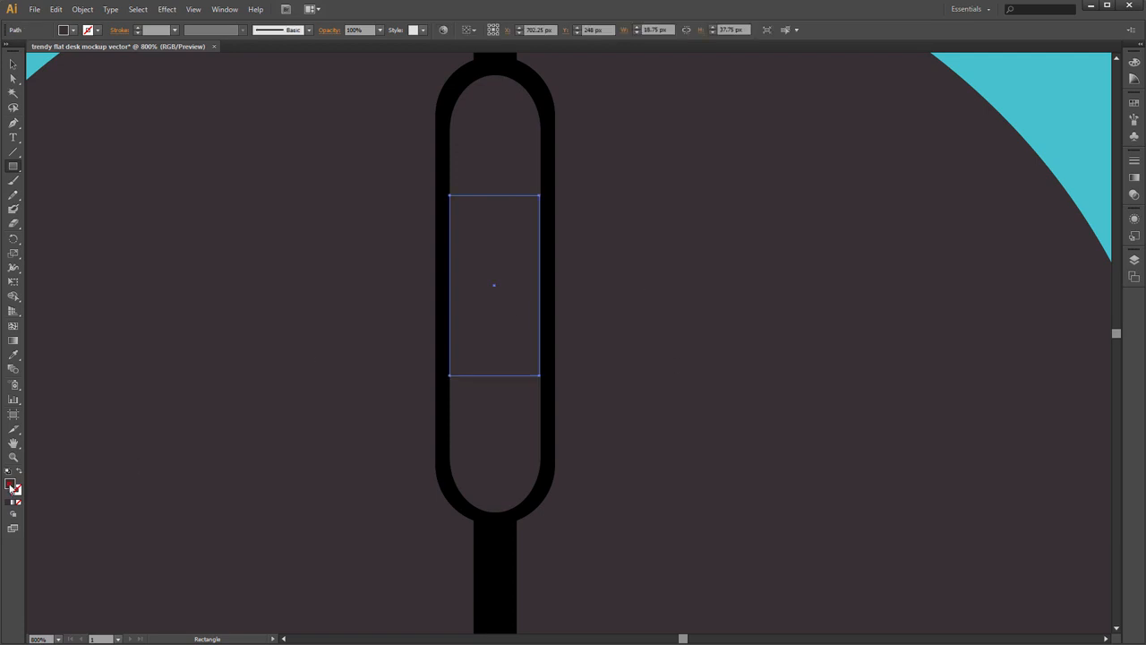
- Fill the rectangle on the scroll wheel with RGB 72, 68, 70
{"action": "double_click", "coordinate": [9, 483]}
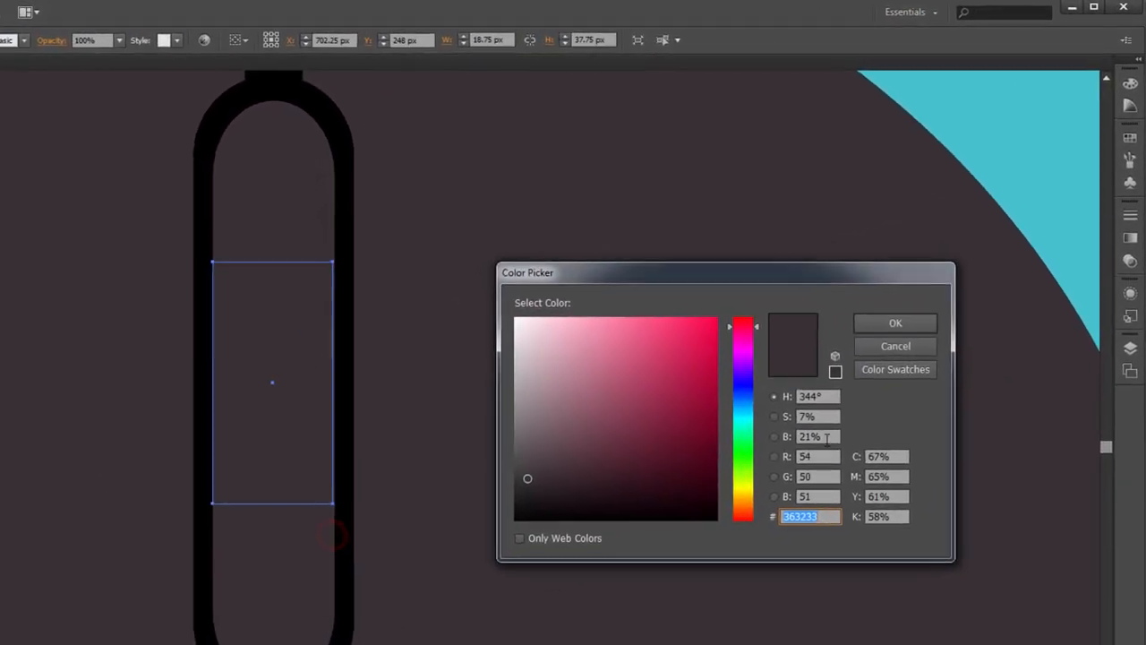
{"action": "left_click", "coordinate": [821, 456]}
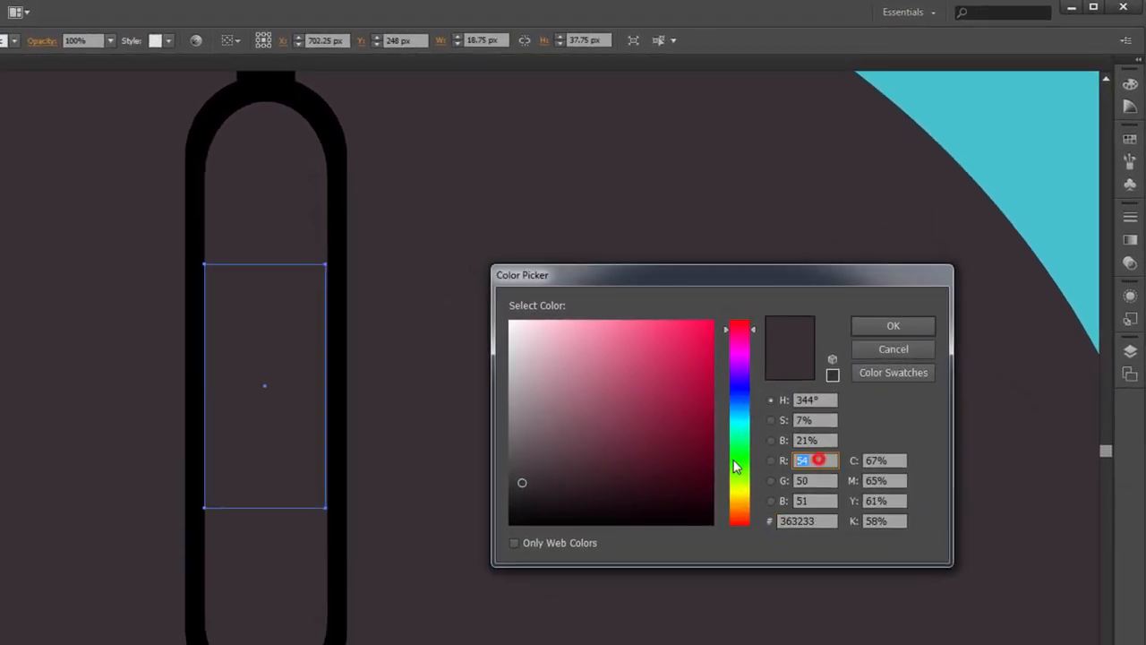
{"action": "type", "text": "72"}
{"action": "key", "text": "Tab"}
{"action": "type", "text": "68"}
{"action": "key", "text": "Tab"}
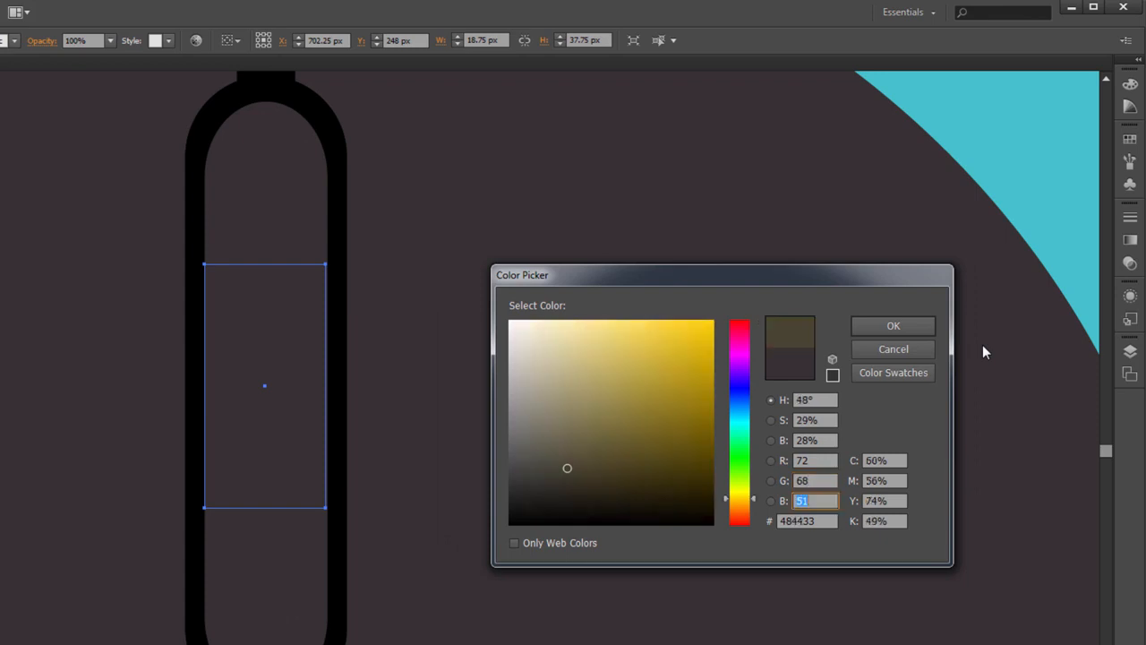
{"action": "type", "text": "70"}
{"action": "key", "text": "Return"}
- Add a copy of the scroll wheel rectangle over it, shortened to about 24 px high
{"action": "left_click", "coordinate": [262, 385]}
{"action": "left_click_drag", "start_coordinate": [265, 265], "coordinate": [265, 354]}
{"action": "left_click_drag", "start_coordinate": [268, 399], "coordinate": [266, 356]}
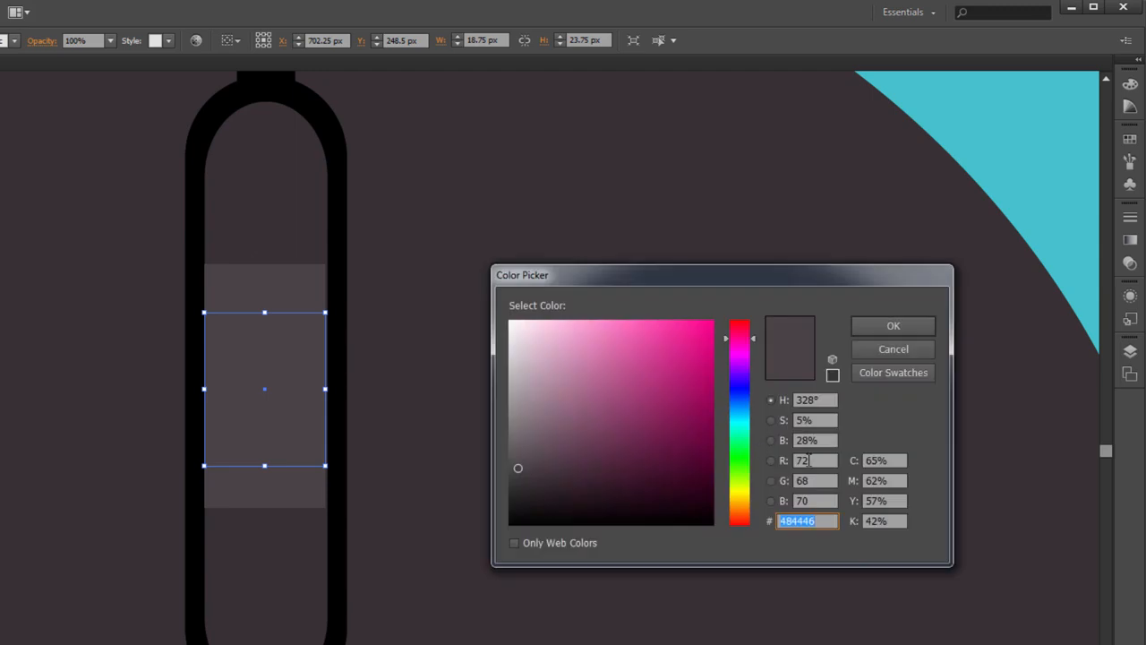
- Fill the shorter scroll wheel rectangle with the lighter gray RGB 85, 81, 82
{"action": "left_click", "coordinate": [777, 460]}
{"action": "type", "text": "85"}
{"action": "key", "text": "Tab"}
{"action": "type", "text": "81"}
{"action": "key", "text": "Tab"}
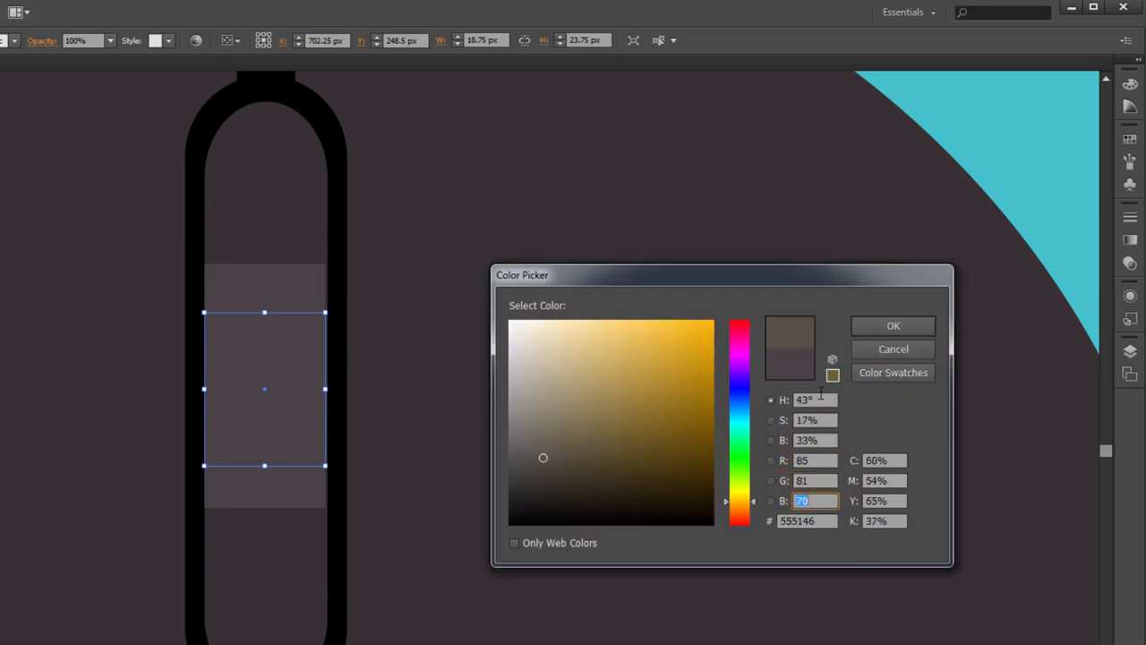
{"action": "type", "text": "82"}
{"action": "key", "text": "Return"}
{"action": "left_click", "coordinate": [600, 344]}
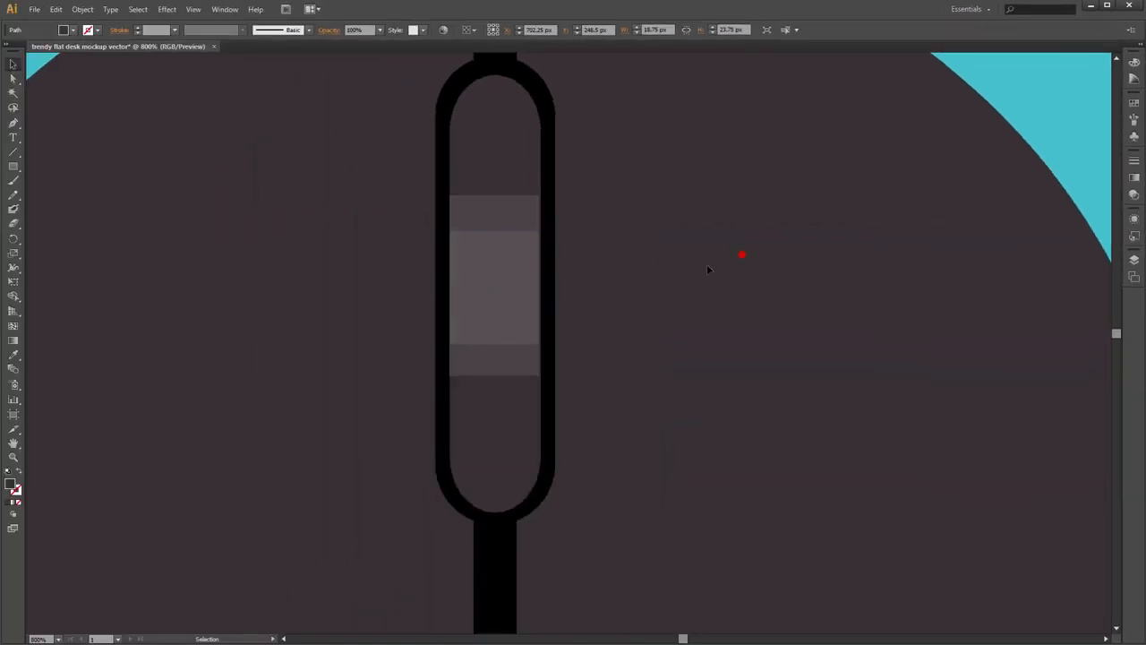
- Group all the parts of the computer mouse
{"action": "key", "text": "ctrl+minus"}
{"action": "key", "text": "ctrl+minus"}
{"action": "key", "text": "ctrl+minus"}
{"action": "key", "text": "ctrl+minus"}
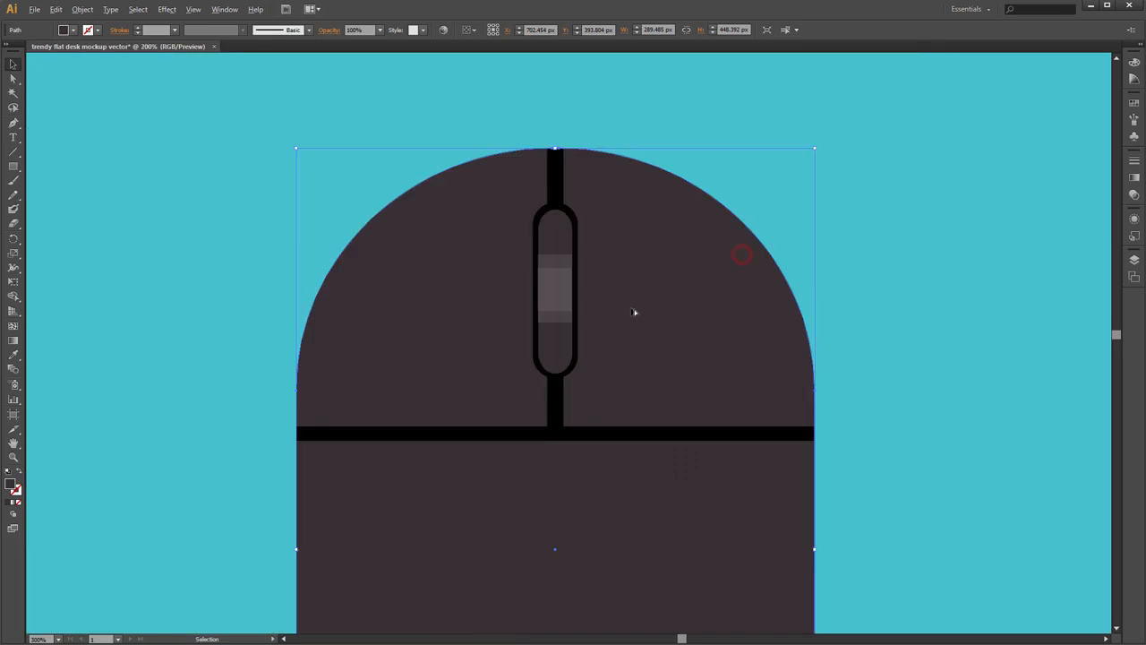
{"action": "key", "text": "ctrl+minus"}
{"action": "key", "text": "ctrl+minus"}
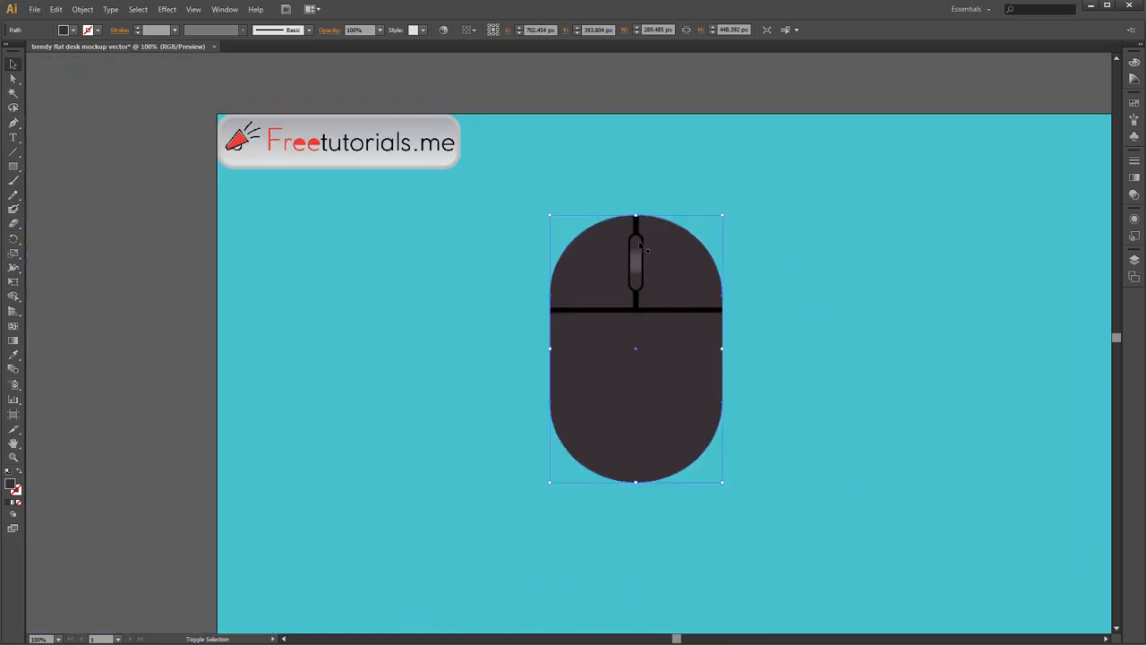
{"action": "left_click", "coordinate": [677, 268]}
{"action": "left_click", "coordinate": [869, 225]}
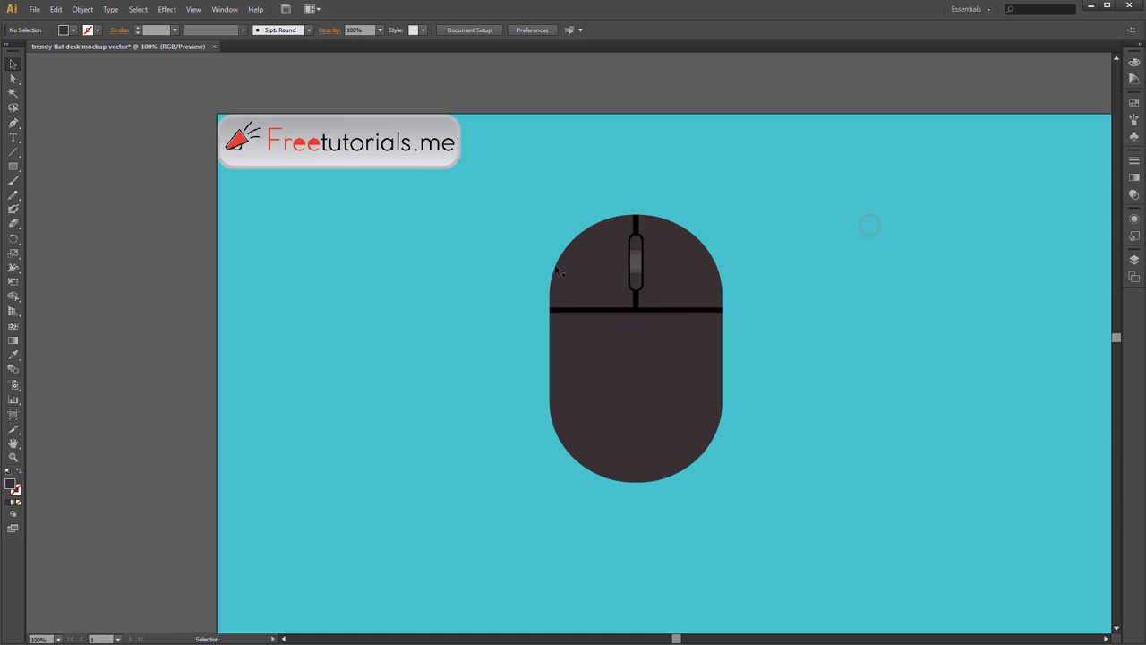
{"action": "left_click_drag", "start_coordinate": [535, 266], "coordinate": [706, 453]}
{"action": "right_click", "coordinate": [654, 303]}
{"action": "left_click", "coordinate": [704, 360]}
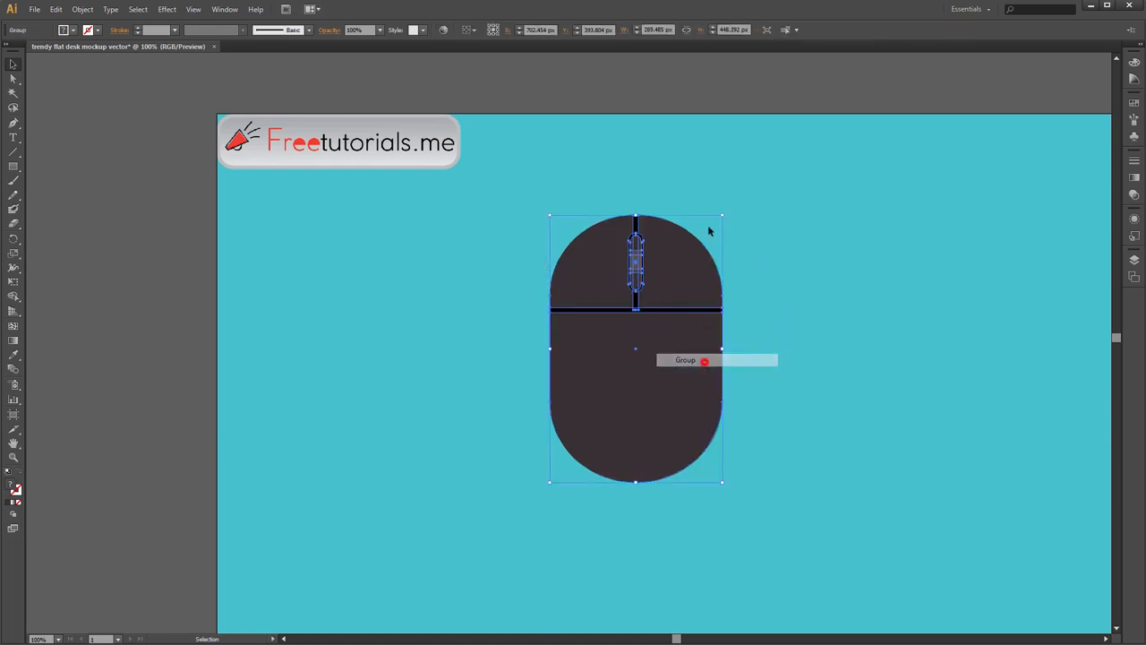
- Tilt the grouped mouse about 35° counterclockwise and move it slightly right of the artboard's center, in the upper half
{"action": "left_click", "coordinate": [729, 213]}
{"action": "left_click", "coordinate": [687, 243]}
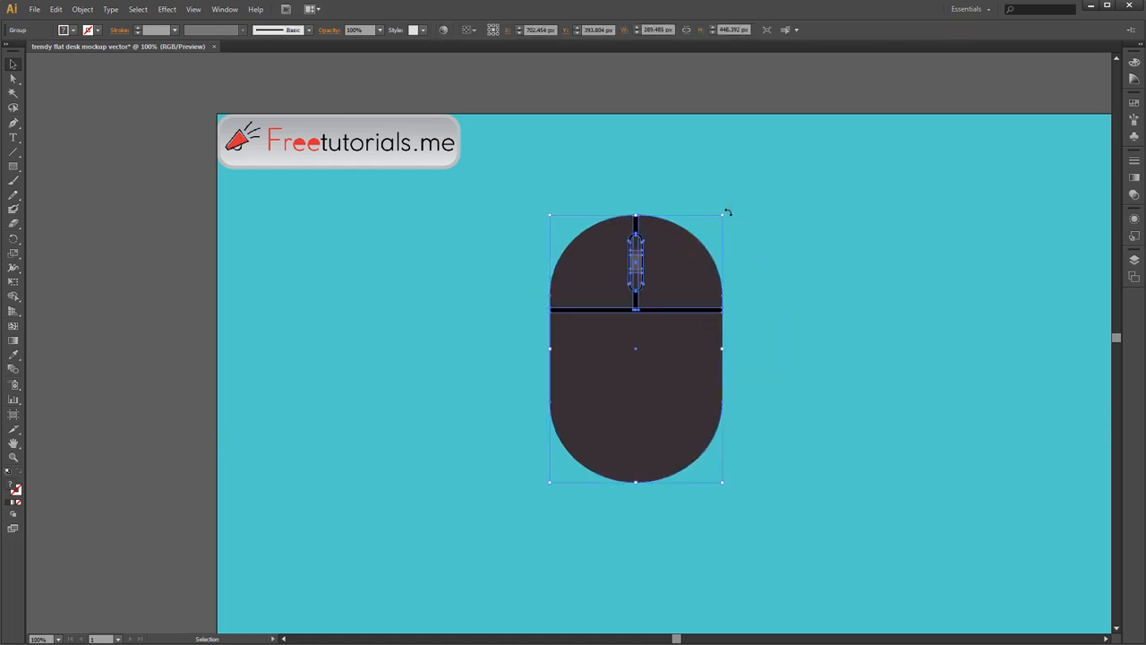
{"action": "left_click_drag", "start_coordinate": [727, 212], "coordinate": [649, 210]}
{"action": "key", "text": "ctrl+minus"}
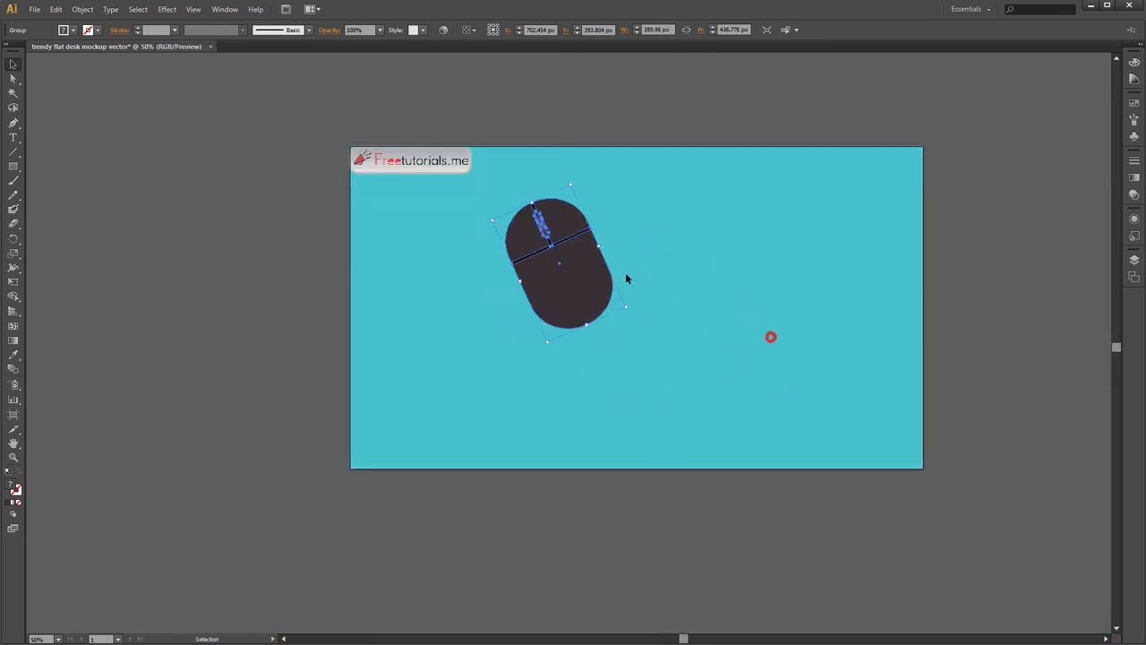
{"action": "scroll", "coordinate": [627, 278], "scroll_direction": "up", "scroll_amount": 1}
{"action": "left_click_drag", "start_coordinate": [555, 277], "coordinate": [688, 287]}
{"action": "left_click_drag", "start_coordinate": [690, 158], "coordinate": [668, 159]}
{"action": "left_click", "coordinate": [755, 190]}
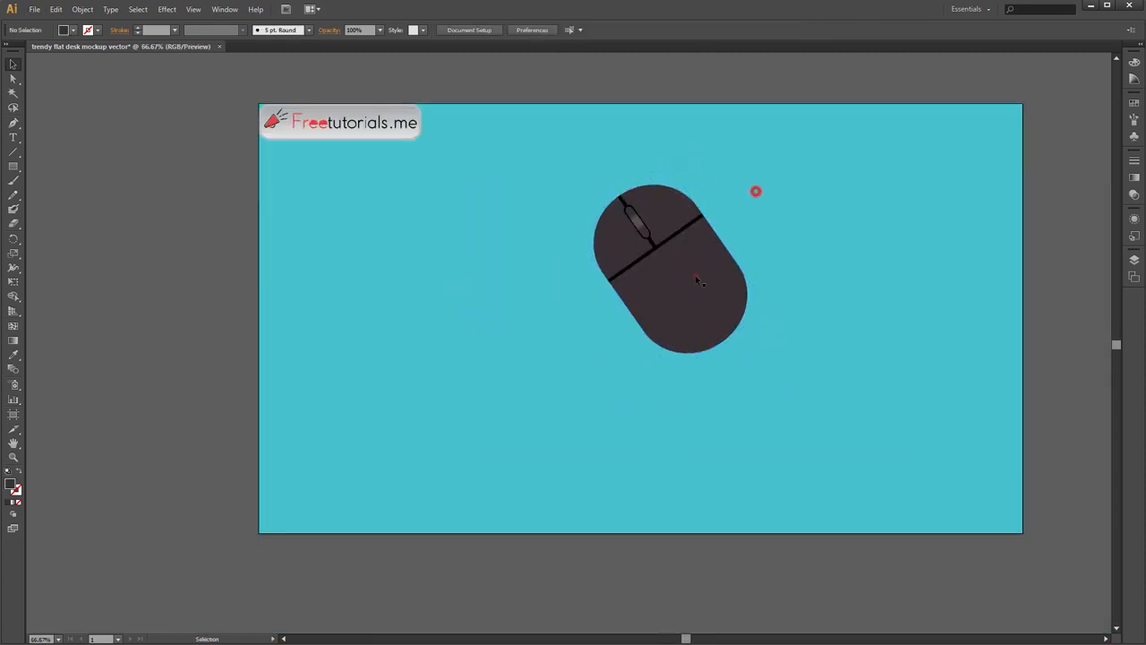
- Ungroup the mouse and paste a copy of its body shape behind the design
{"action": "right_click", "coordinate": [695, 276]}
{"action": "left_click", "coordinate": [737, 347]}
{"action": "scroll", "coordinate": [716, 287], "scroll_direction": "up", "scroll_amount": 2}
{"action": "key", "text": "a"}
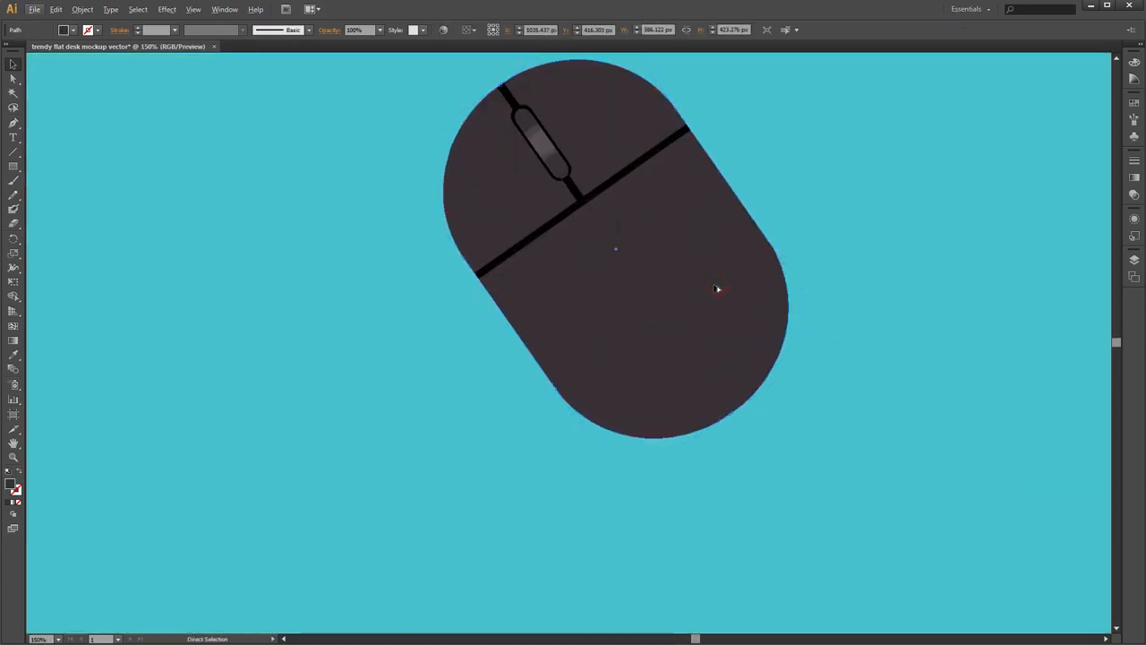
{"action": "key", "text": "v"}
{"action": "scroll", "coordinate": [717, 288], "scroll_direction": "down", "scroll_amount": 1}
{"action": "left_click", "coordinate": [714, 289]}
{"action": "key", "text": "ctrl+c"}
{"action": "key", "text": "ctrl+b"}
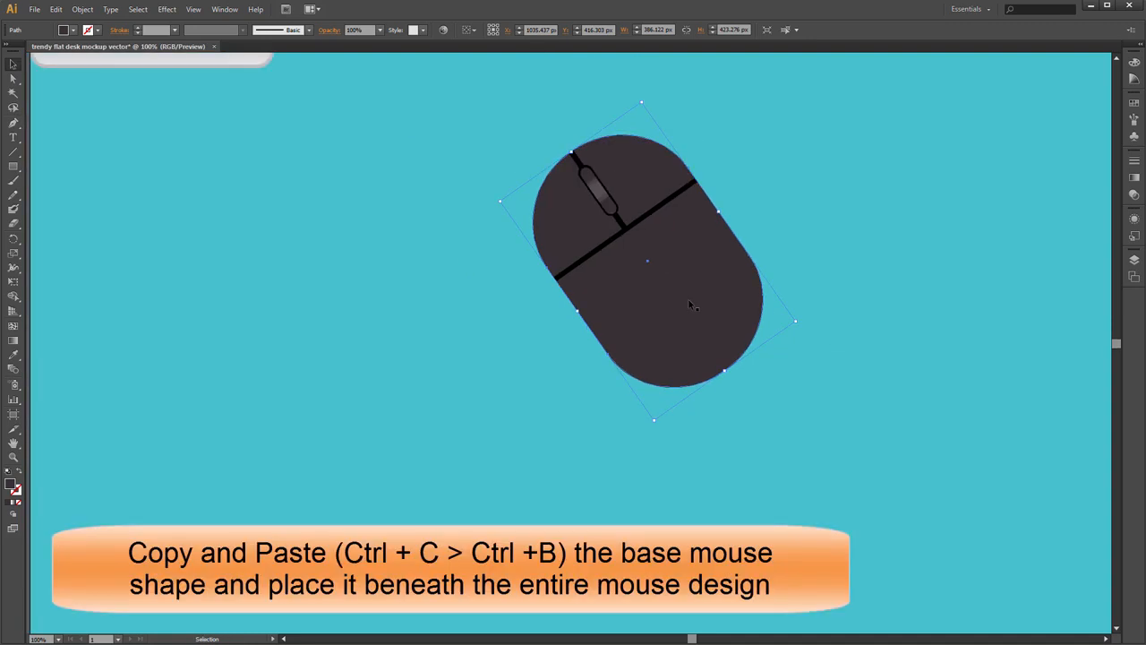
- Shift the body copy 8 px left and 10 px down from the original
{"action": "key", "text": "Left"}
{"action": "key", "text": "Left"}
{"action": "key", "text": "Left"}
{"action": "key", "text": "Left"}
{"action": "key", "text": "Down"}
{"action": "key", "text": "Down"}
{"action": "key", "text": "Down"}
{"action": "key", "text": "Down"}
{"action": "key", "text": "Down"}
{"action": "key", "text": "Down"}
{"action": "key", "text": "Down"}
{"action": "key", "text": "Down"}
{"action": "key", "text": "Down"}
{"action": "key", "text": "Down"}
{"action": "key", "text": "Down"}
{"action": "key", "text": "Down"}
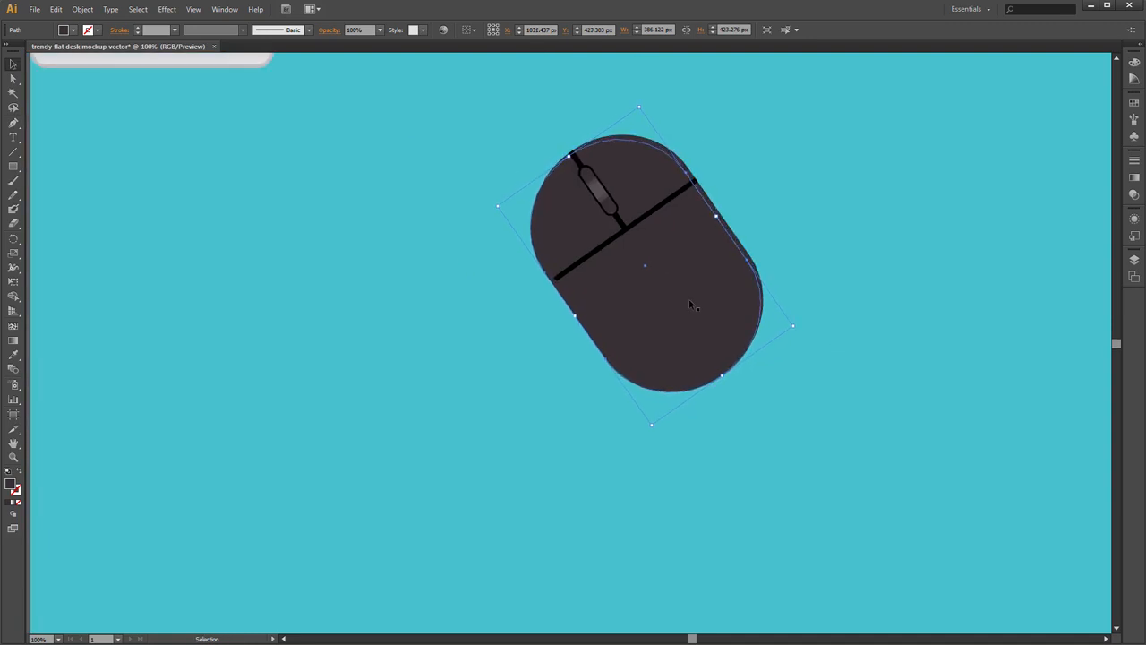
{"action": "key", "text": "Left"}
{"action": "key", "text": "Left"}
{"action": "key", "text": "Left"}
{"action": "key", "text": "Left"}
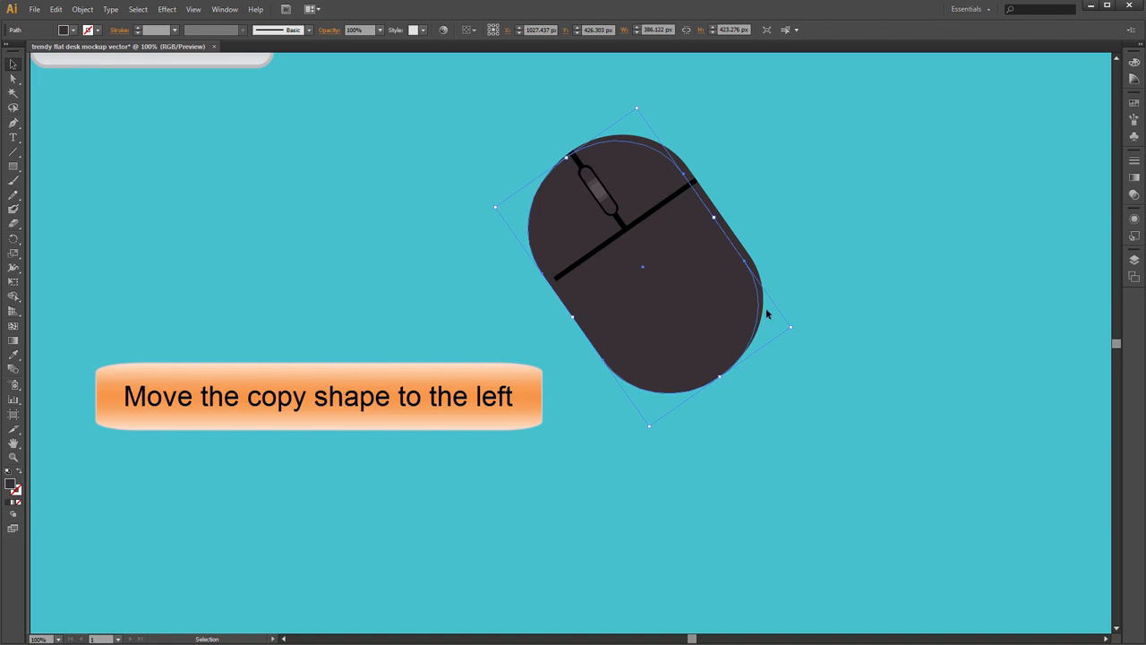
- Set the offset body copy behind the mouse to the Multiply blend mode at 50% opacity
{"action": "left_click", "coordinate": [701, 307]}
{"action": "left_click", "coordinate": [564, 303]}
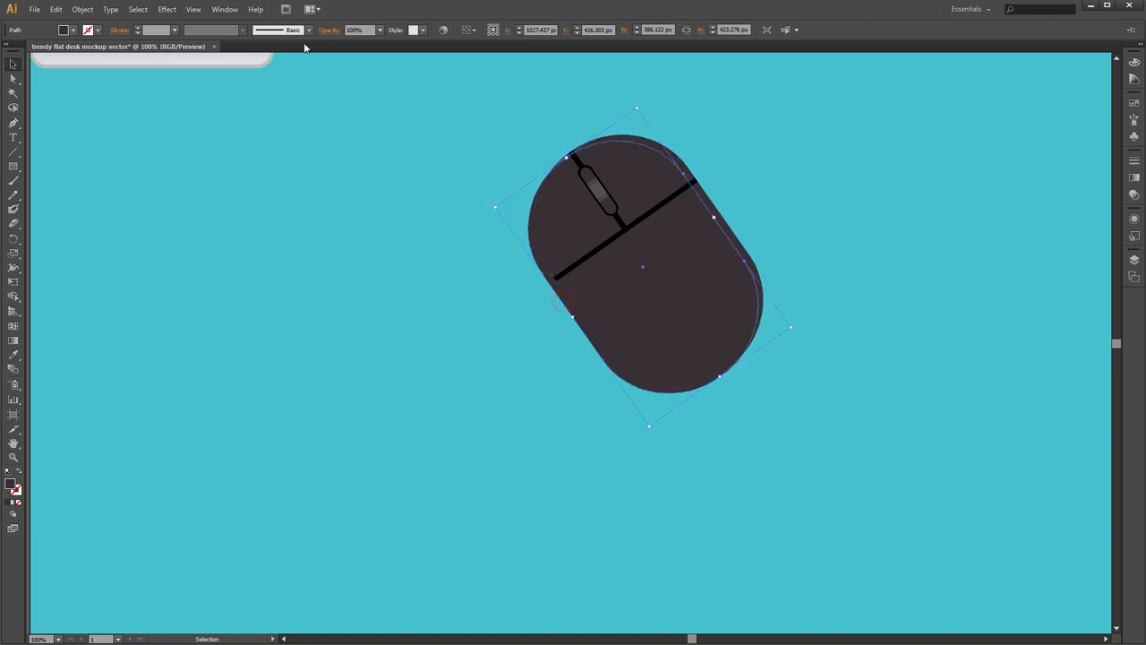
{"action": "left_click", "coordinate": [225, 10]}
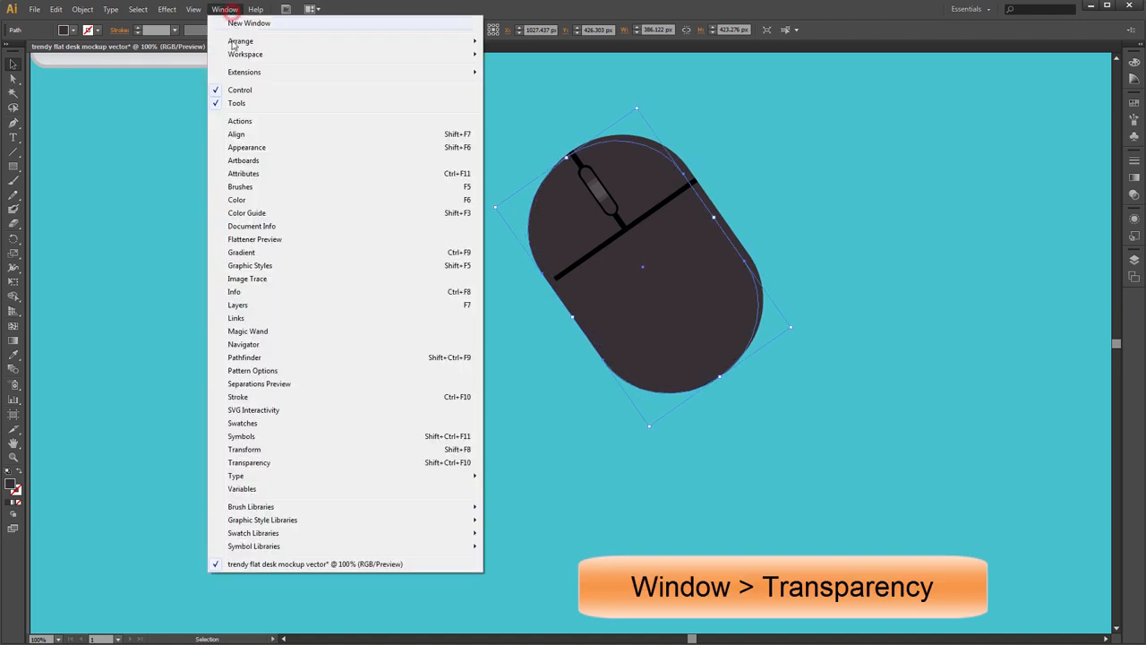
{"action": "left_click", "coordinate": [263, 463]}
{"action": "left_click", "coordinate": [1005, 167]}
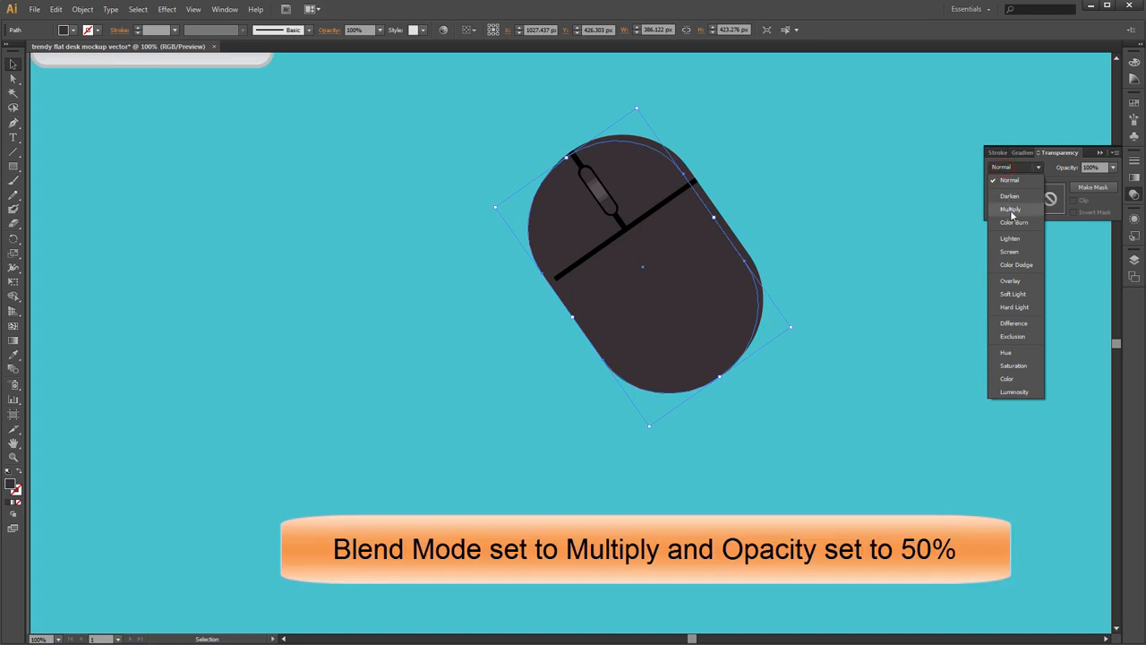
{"action": "left_click", "coordinate": [1010, 210]}
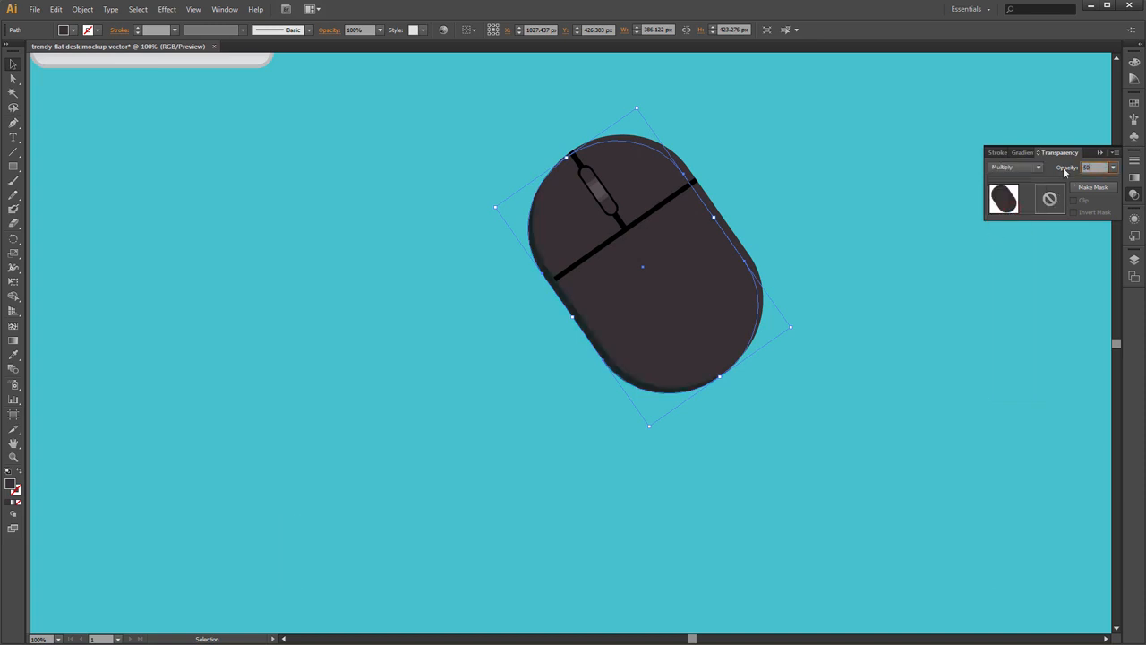
{"action": "type", "text": "50"}
{"action": "key", "text": "Return"}
{"action": "left_click", "coordinate": [1099, 153]}
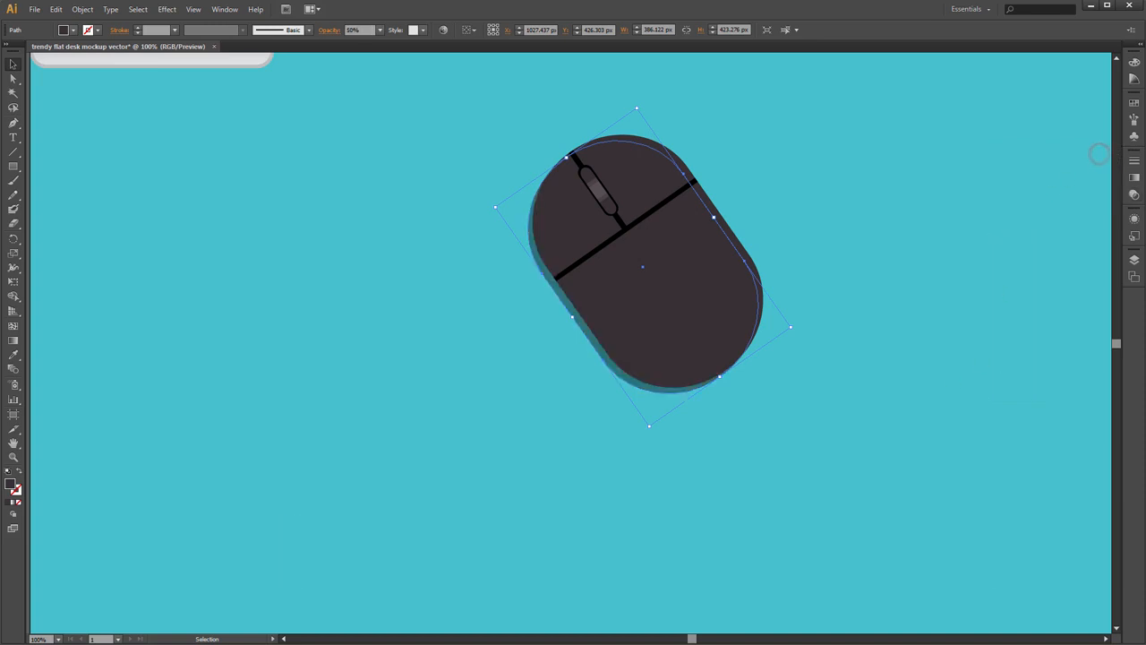
- Group the mouse's parts together with the shadow shape
{"action": "left_click", "coordinate": [941, 486]}
{"action": "left_click", "coordinate": [649, 274]}
{"action": "left_click", "coordinate": [549, 279], "text": "shift"}
{"action": "right_click", "coordinate": [572, 264]}
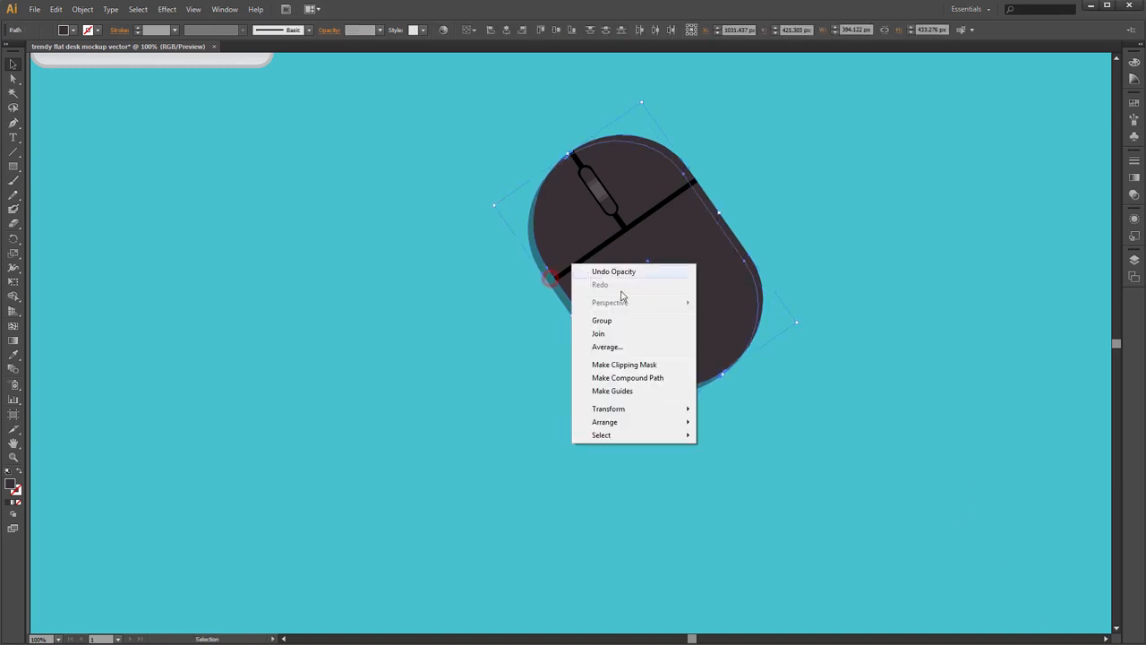
{"action": "left_click", "coordinate": [742, 167]}
{"action": "left_click", "coordinate": [479, 212]}
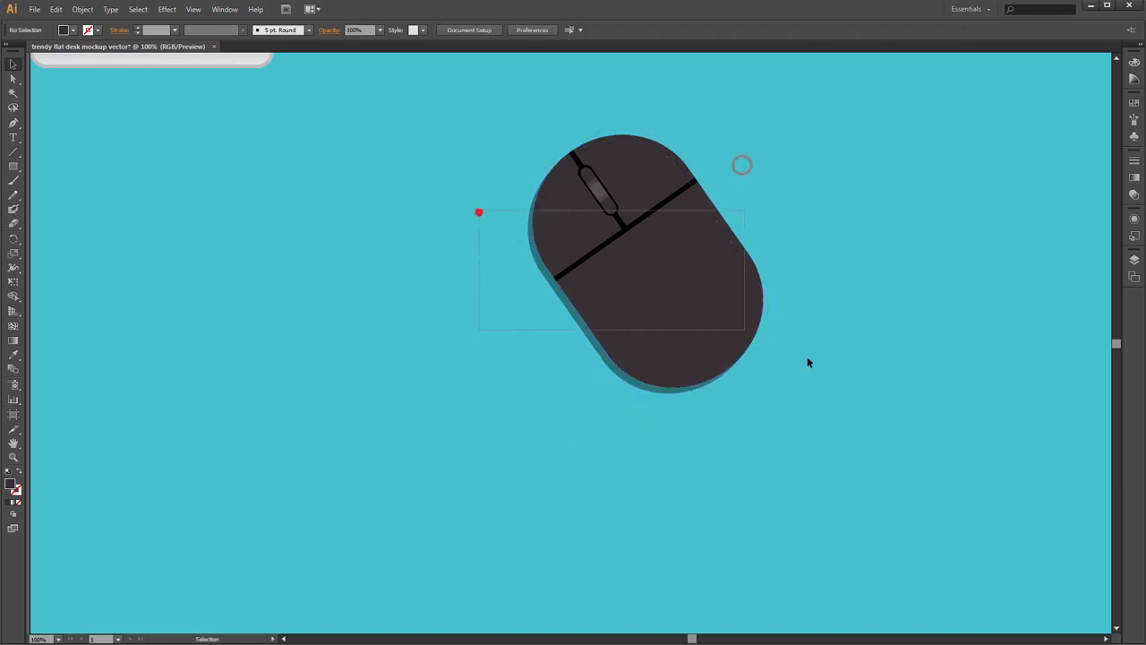
{"action": "left_click", "coordinate": [593, 188]}
{"action": "right_click", "coordinate": [624, 234]}
{"action": "left_click", "coordinate": [653, 291]}
{"action": "left_click", "coordinate": [755, 197]}
- Draw an S-curved cord from the mouse's front edge with the Pen tool, about 558 px wide and 161 px high, stroked without fill
{"action": "scroll", "coordinate": [627, 266], "scroll_direction": "up", "scroll_amount": 3}
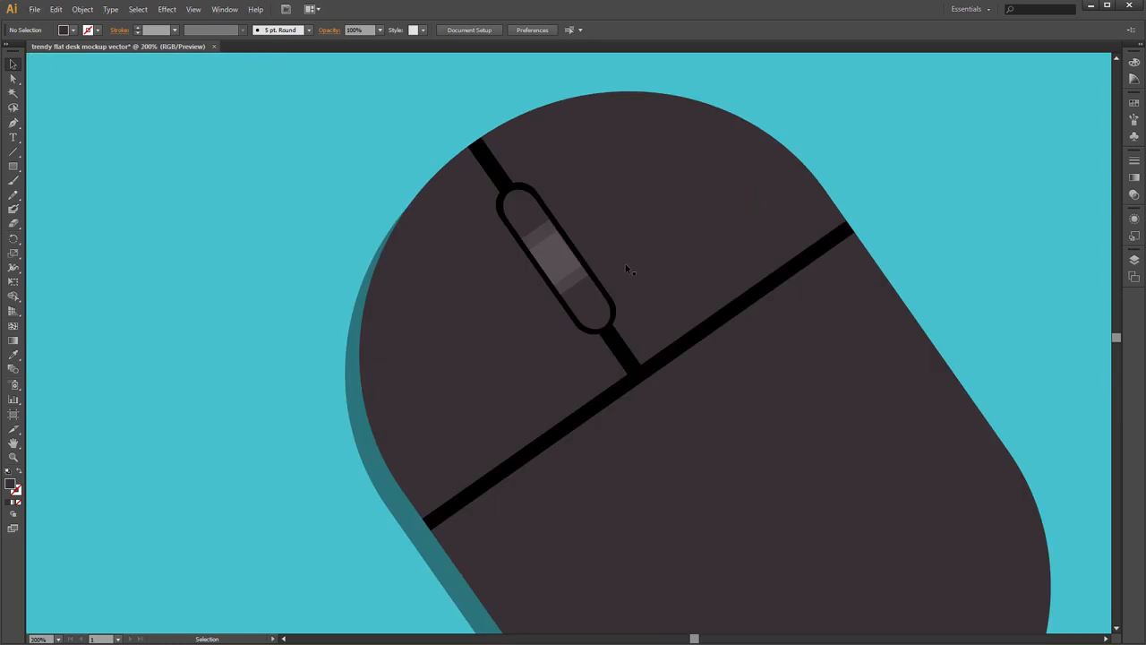
{"action": "scroll", "coordinate": [624, 272], "scroll_direction": "down", "scroll_amount": 2}
{"action": "key", "text": "p"}
{"action": "left_click", "coordinate": [515, 226]}
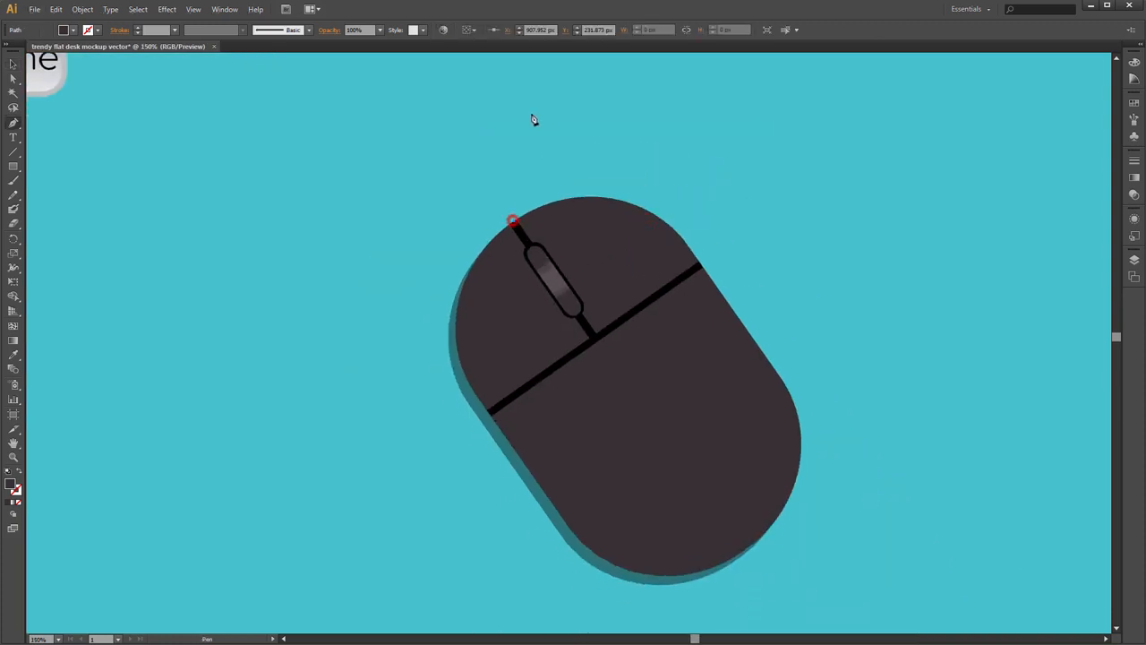
{"action": "left_click", "coordinate": [653, 159]}
{"action": "scroll", "coordinate": [571, 204], "scroll_direction": "down", "scroll_amount": 1}
{"action": "left_click_drag", "start_coordinate": [630, 187], "coordinate": [699, 186]}
{"action": "left_click_drag", "start_coordinate": [745, 245], "coordinate": [868, 304]}
{"action": "left_click_drag", "start_coordinate": [793, 185], "coordinate": [803, 198]}
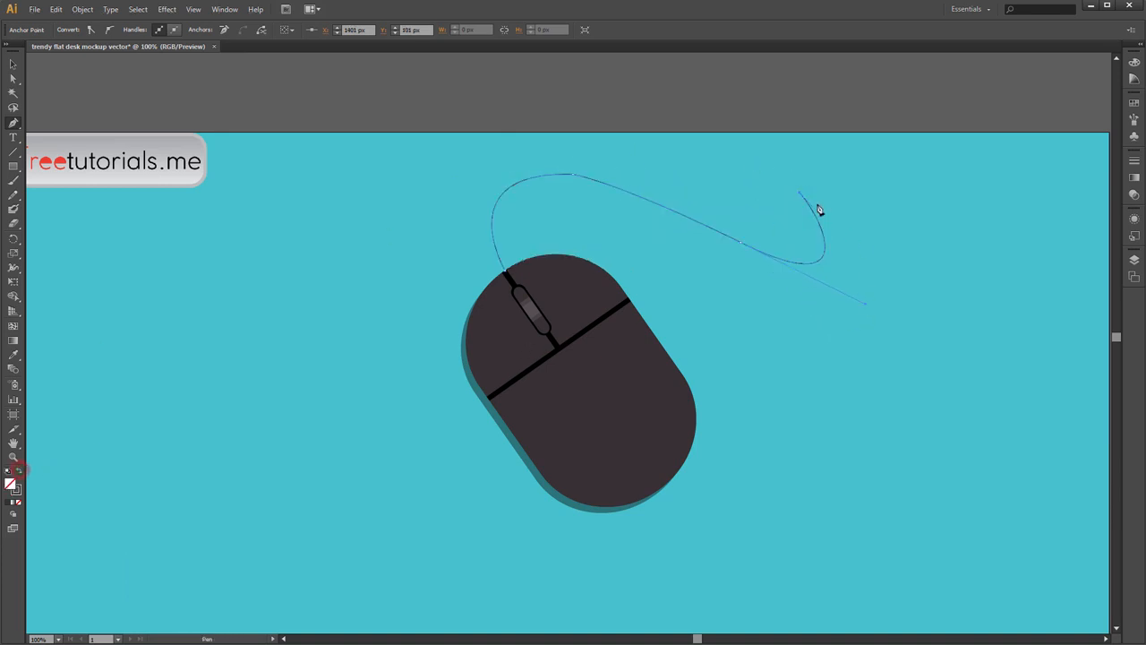
{"action": "left_click", "coordinate": [14, 64]}
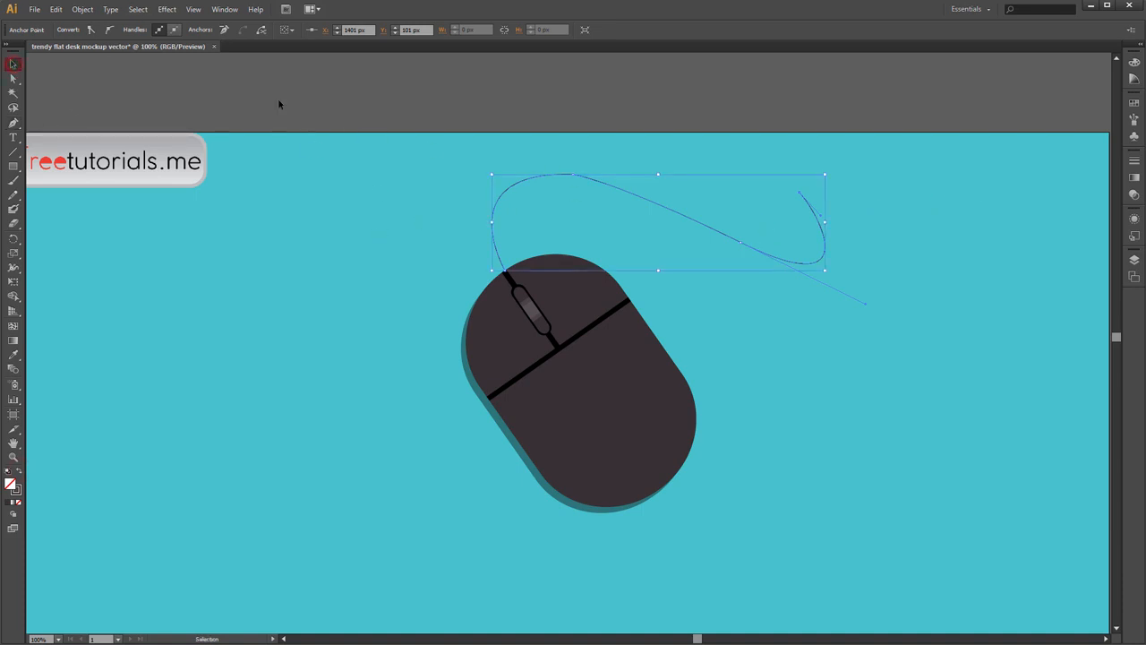
- Convert the cord's uppermost anchor point to smooth and adjust its handle for an even curve
{"action": "left_click", "coordinate": [680, 205]}
{"action": "left_click", "coordinate": [663, 207]}
{"action": "key", "text": "ctrl+plus"}
{"action": "key", "text": "ctrl+plus"}
{"action": "key", "text": "ctrl+plus"}
{"action": "key", "text": "ctrl+plus"}
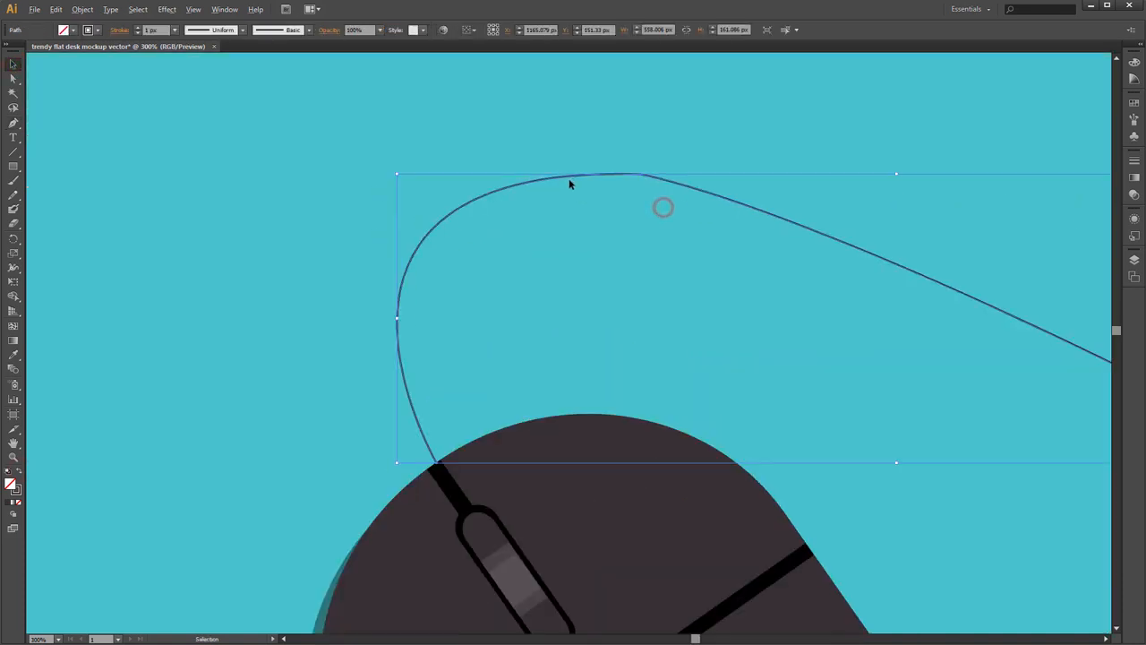
{"action": "key", "text": "a"}
{"action": "left_click", "coordinate": [657, 173]}
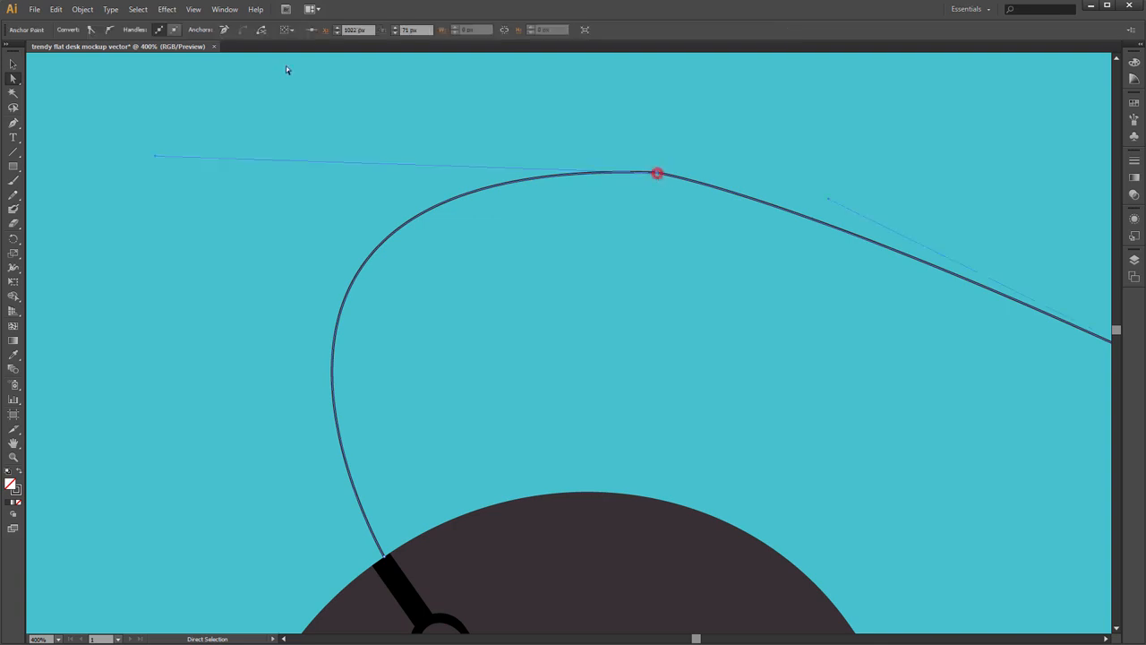
{"action": "left_click", "coordinate": [109, 30]}
{"action": "key", "text": "ctrl+minus"}
{"action": "key", "text": "ctrl+minus"}
{"action": "left_click_drag", "start_coordinate": [741, 235], "coordinate": [726, 214]}
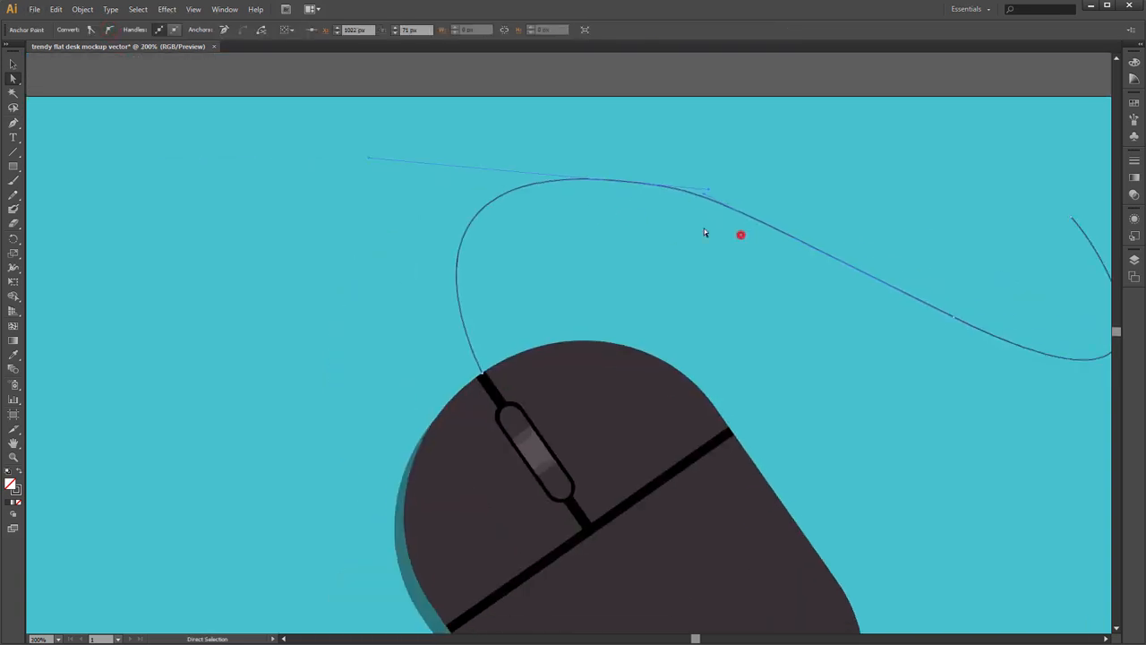
{"action": "left_click", "coordinate": [13, 65]}
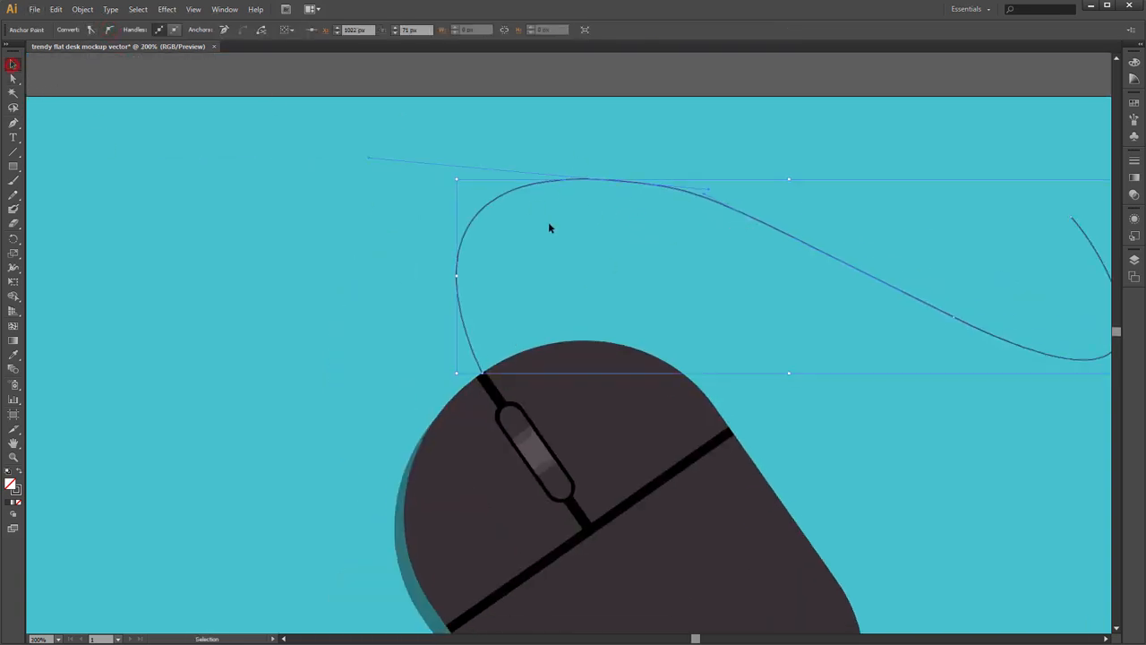
- Set the cord's stroke weight to 9 px and shift the cord slightly down to meet the line at the mouse's front edge
{"action": "left_click", "coordinate": [689, 83]}
{"action": "left_click", "coordinate": [626, 185]}
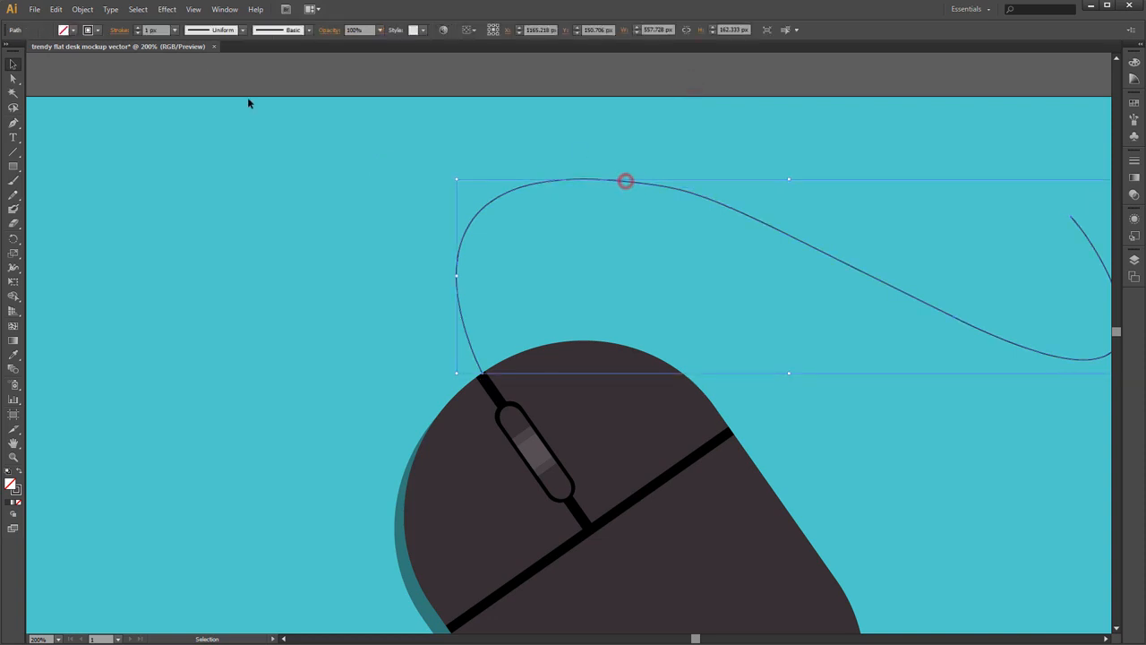
{"action": "left_click", "coordinate": [119, 30]}
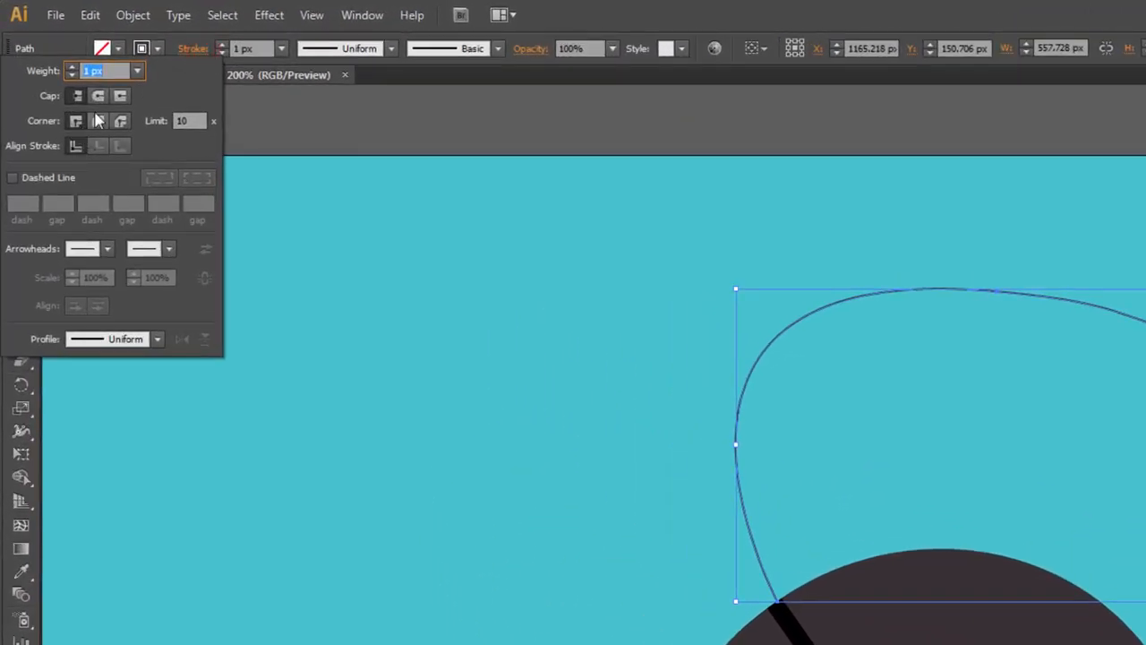
{"action": "type", "text": "9"}
{"action": "key", "text": "Return"}
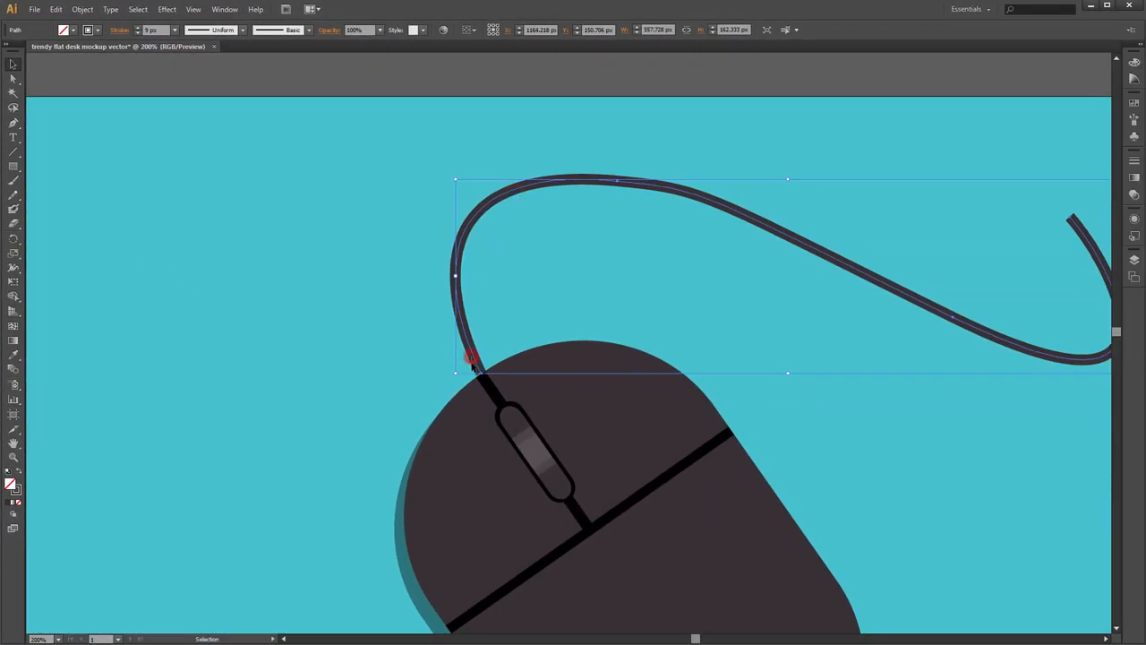
{"action": "left_click_drag", "start_coordinate": [460, 343], "coordinate": [462, 348]}
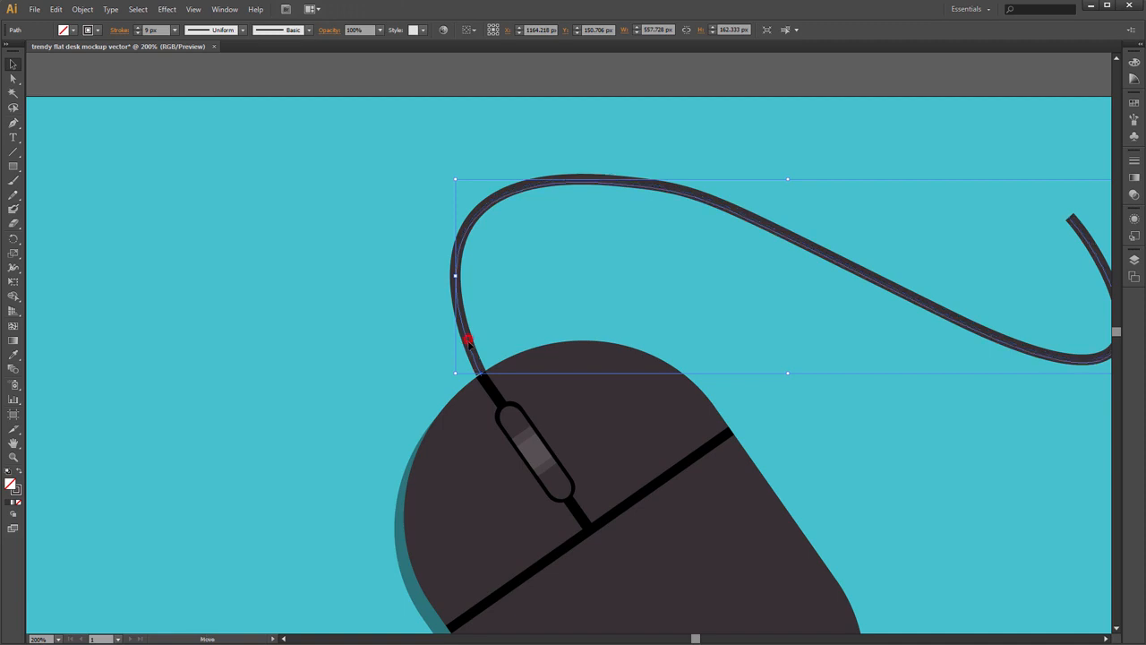
{"action": "right_click", "coordinate": [466, 336]}
{"action": "left_click", "coordinate": [619, 210]}
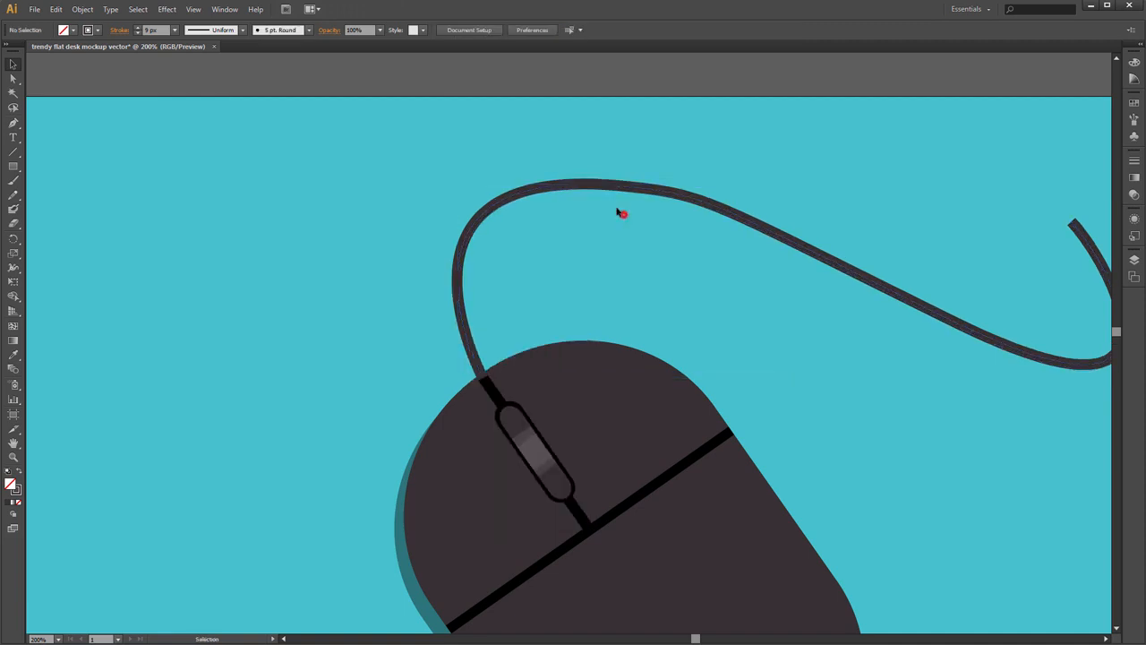
- Change the cord's stroke color to black (000000)
{"action": "left_click", "coordinate": [618, 188]}
{"action": "key", "text": "i"}
{"action": "left_click", "coordinate": [18, 491]}
{"action": "double_click", "coordinate": [18, 491]}
{"action": "type", "text": "000000"}
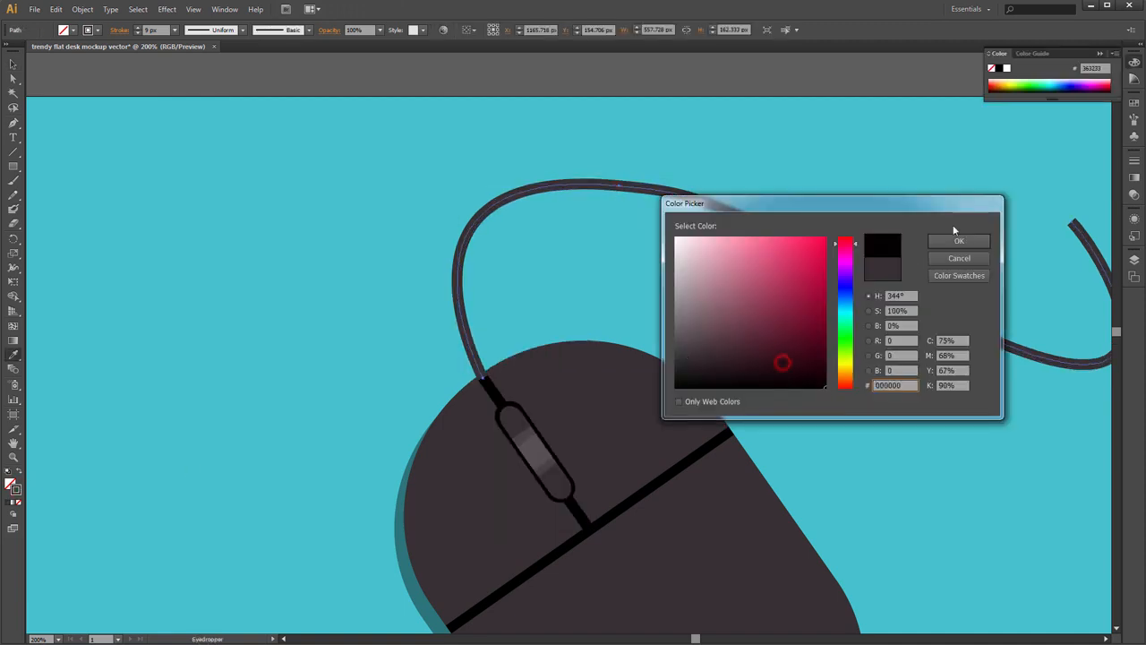
{"action": "left_click", "coordinate": [956, 238]}
{"action": "key", "text": "v"}
{"action": "left_click", "coordinate": [774, 314]}
- Try to realign the cord's end with the line at the mouse's front edge
{"action": "scroll", "coordinate": [761, 367], "scroll_direction": "down", "scroll_amount": 4}
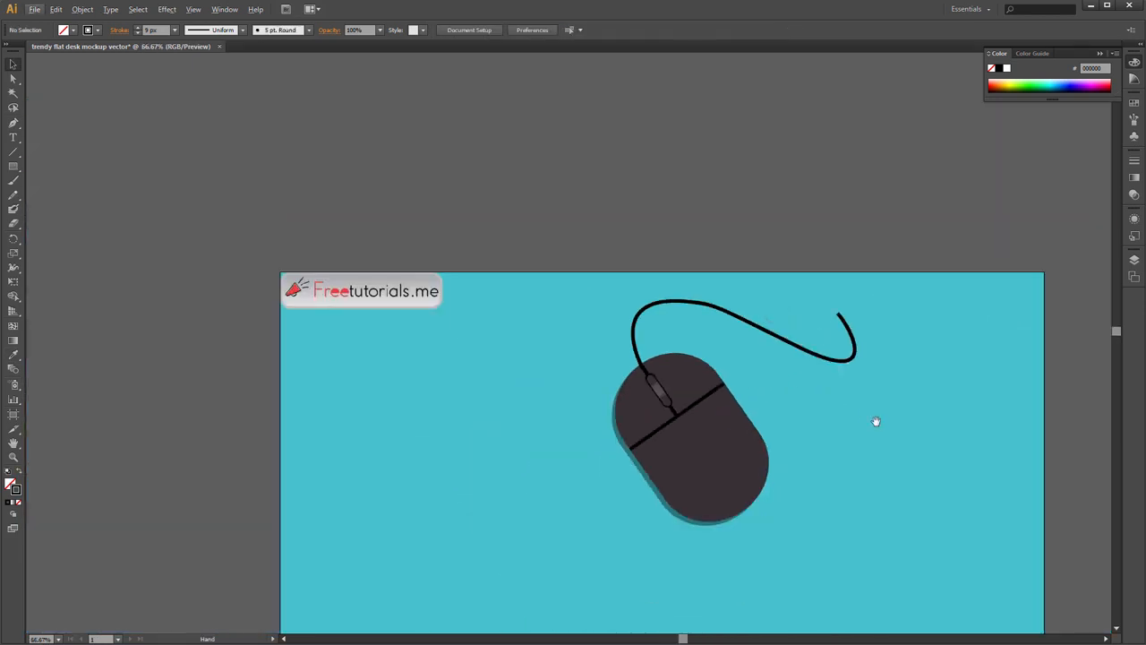
{"action": "scroll", "coordinate": [769, 367], "scroll_direction": "up", "scroll_amount": 3}
{"action": "scroll", "coordinate": [437, 340], "scroll_direction": "up", "scroll_amount": 5}
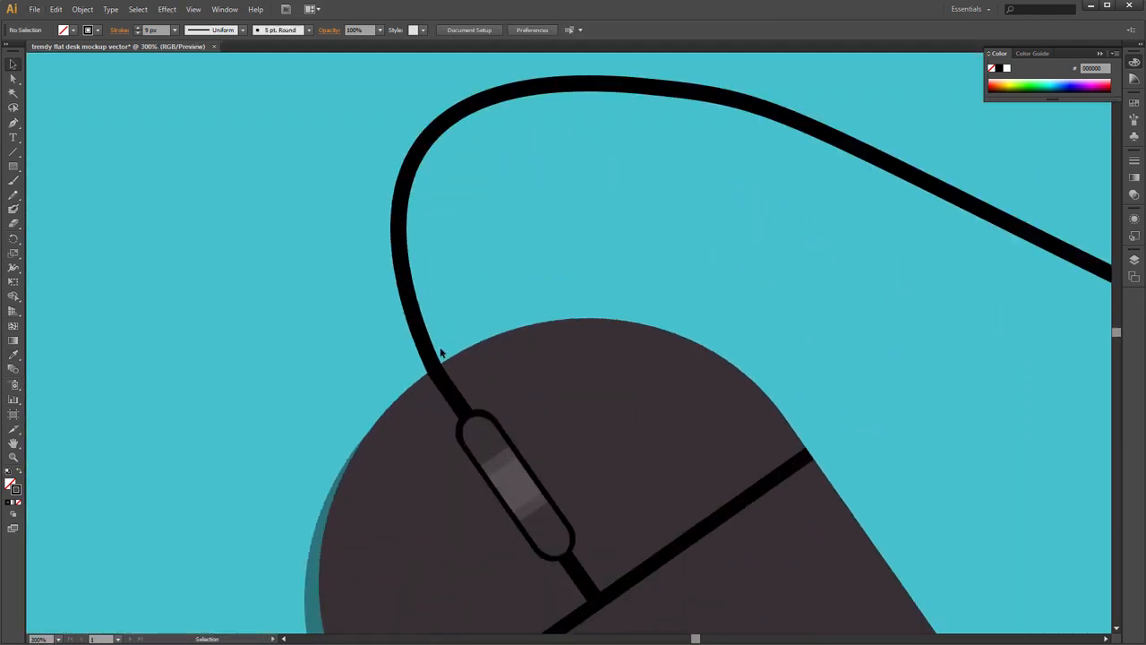
{"action": "left_click", "coordinate": [400, 336]}
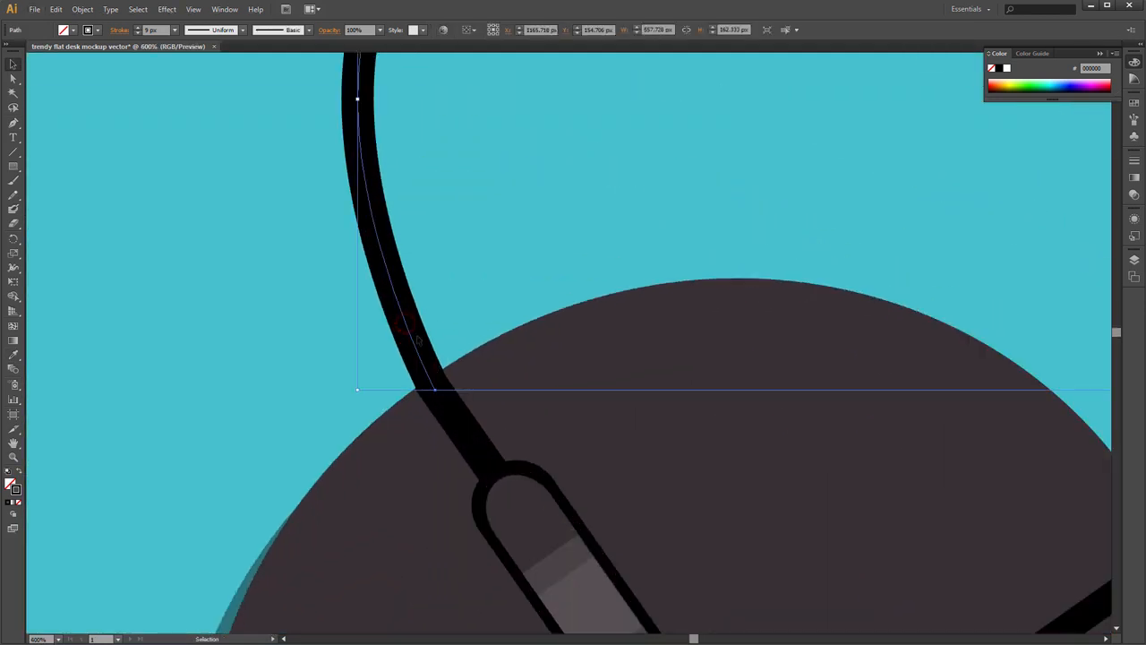
{"action": "key", "text": "a"}
{"action": "left_click_drag", "start_coordinate": [435, 391], "coordinate": [443, 376]}
{"action": "key", "text": "v"}
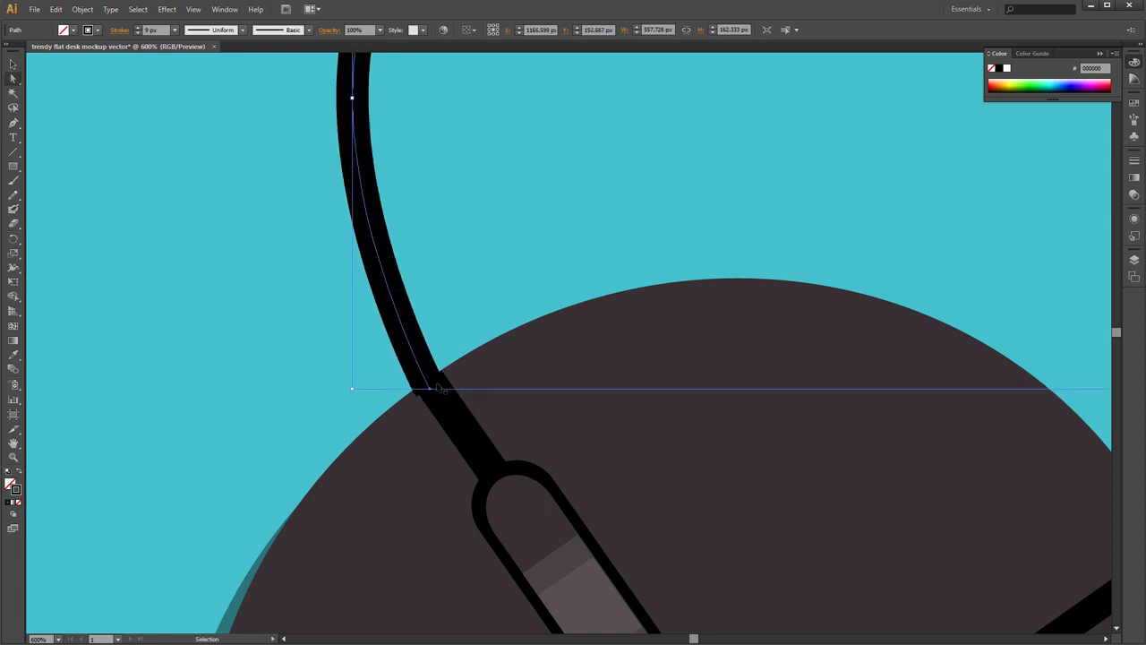
{"action": "scroll", "coordinate": [469, 382], "scroll_direction": "down", "scroll_amount": 4}
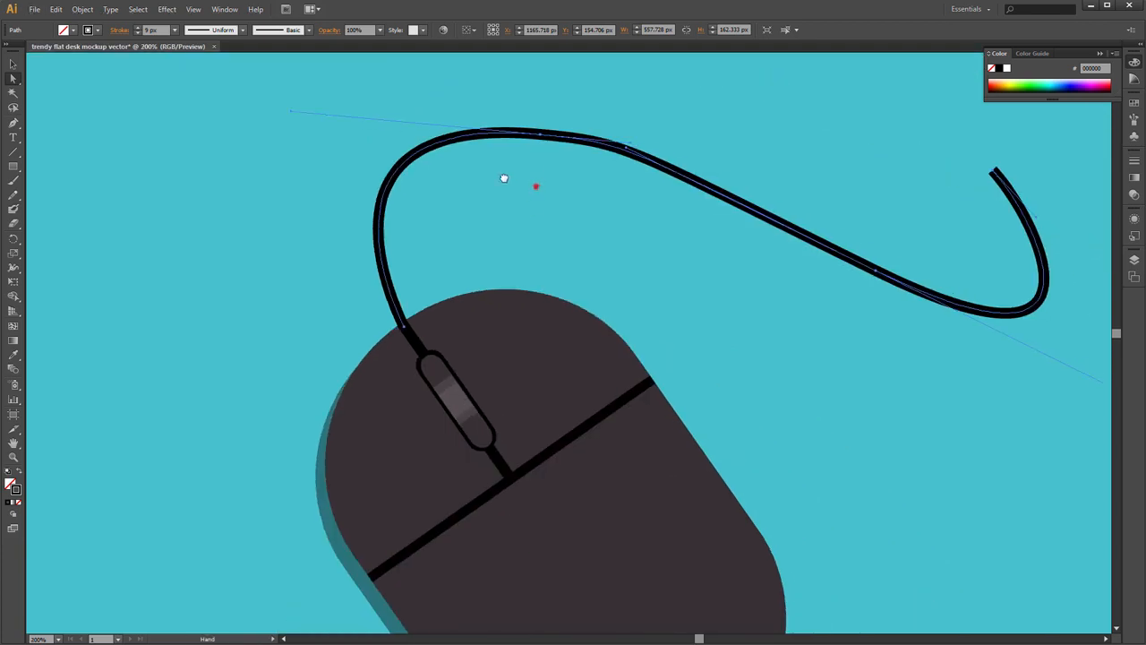
{"action": "key", "text": "ctrl+minus"}
- Paste a copy of the cord behind the original and move it 2 px down
{"action": "key", "text": "v"}
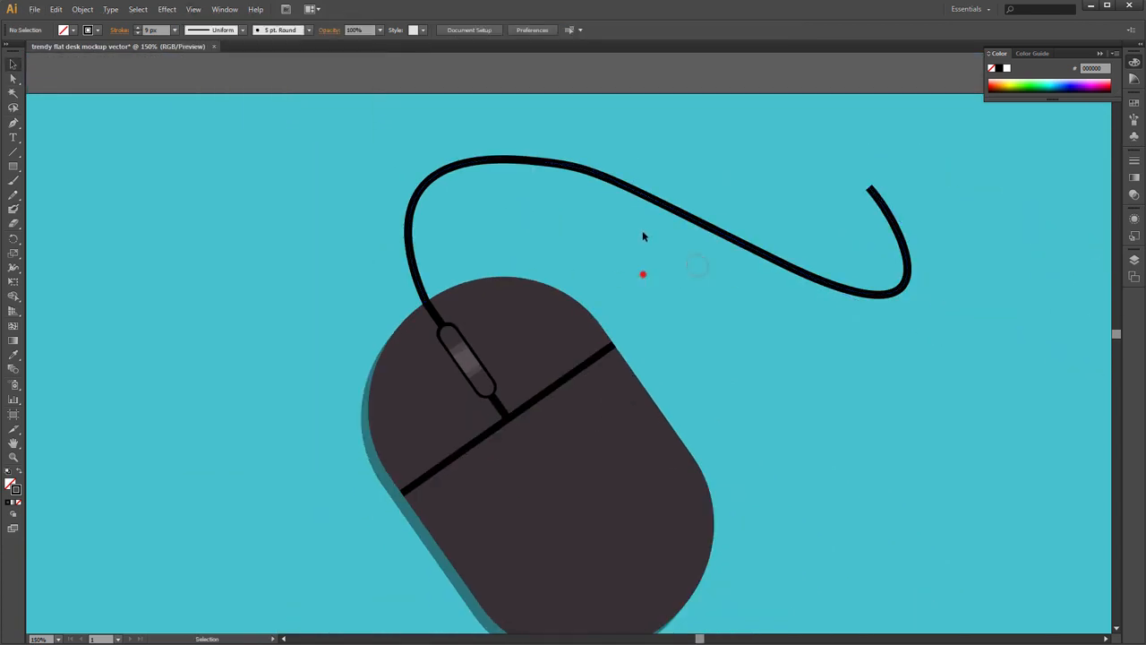
{"action": "left_click", "coordinate": [643, 195]}
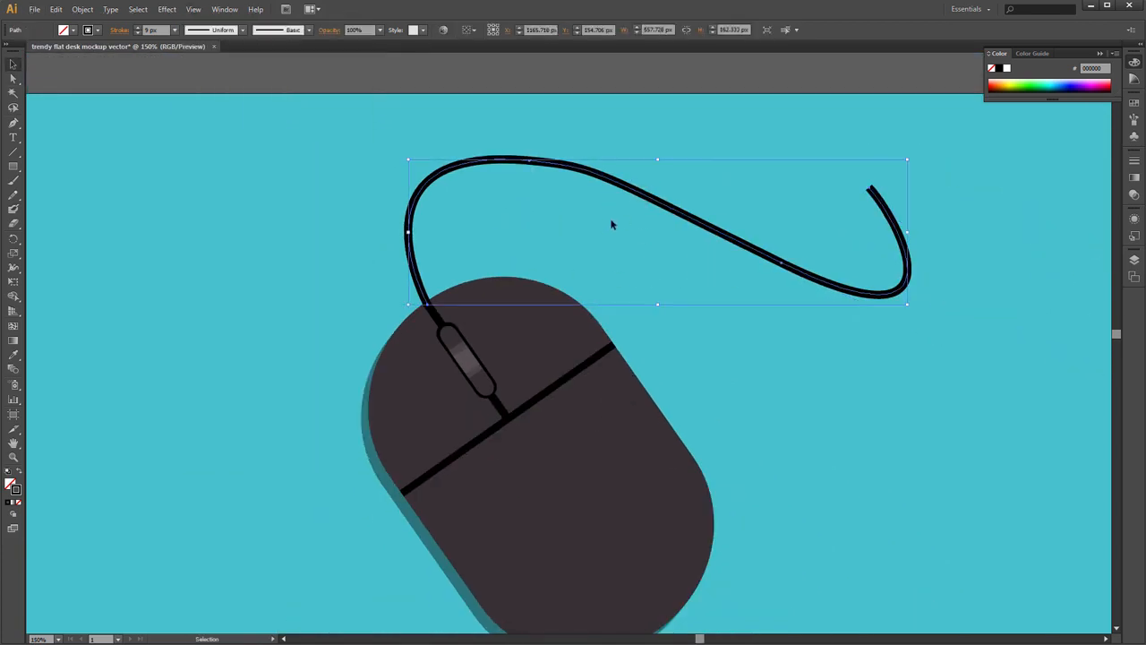
{"action": "key", "text": "Down"}
{"action": "key", "text": "Down"}
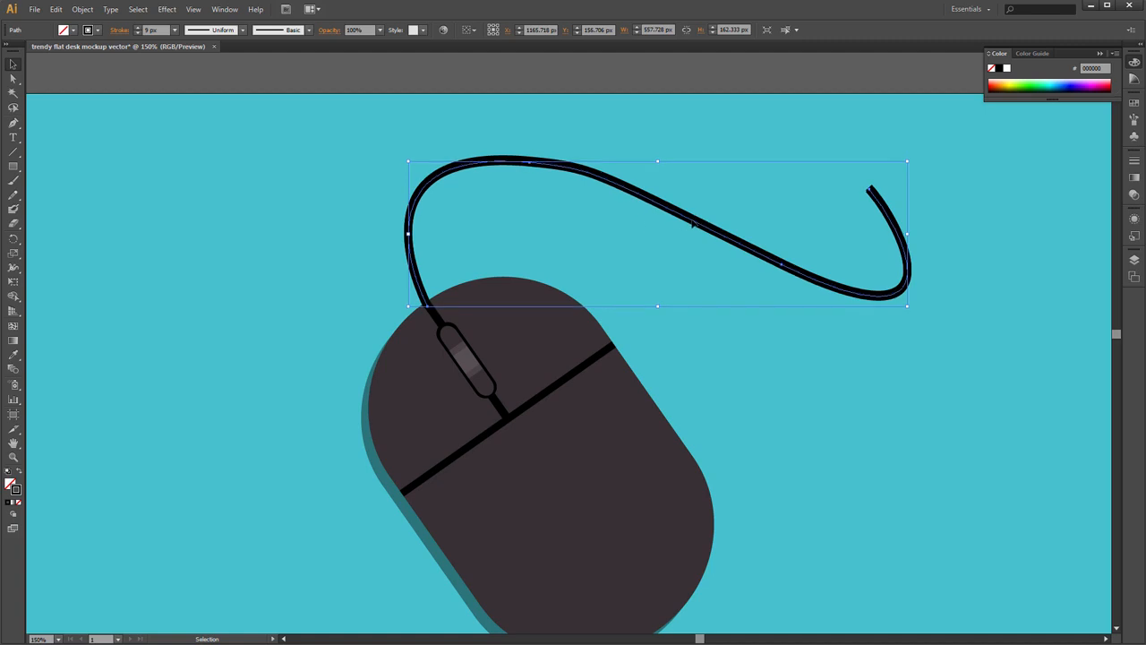
- Set the cord copy to the Multiply blend mode at 50% opacity
{"action": "left_click", "coordinate": [225, 9]}
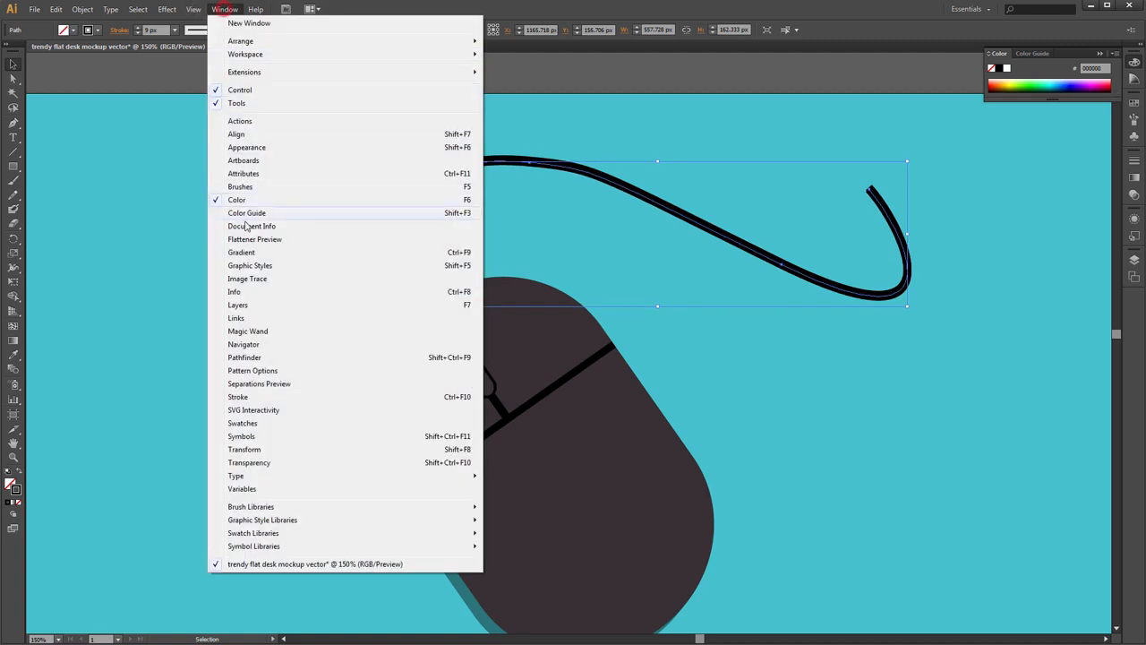
{"action": "left_click", "coordinate": [250, 454]}
{"action": "left_click", "coordinate": [1012, 167]}
{"action": "left_click", "coordinate": [1011, 208]}
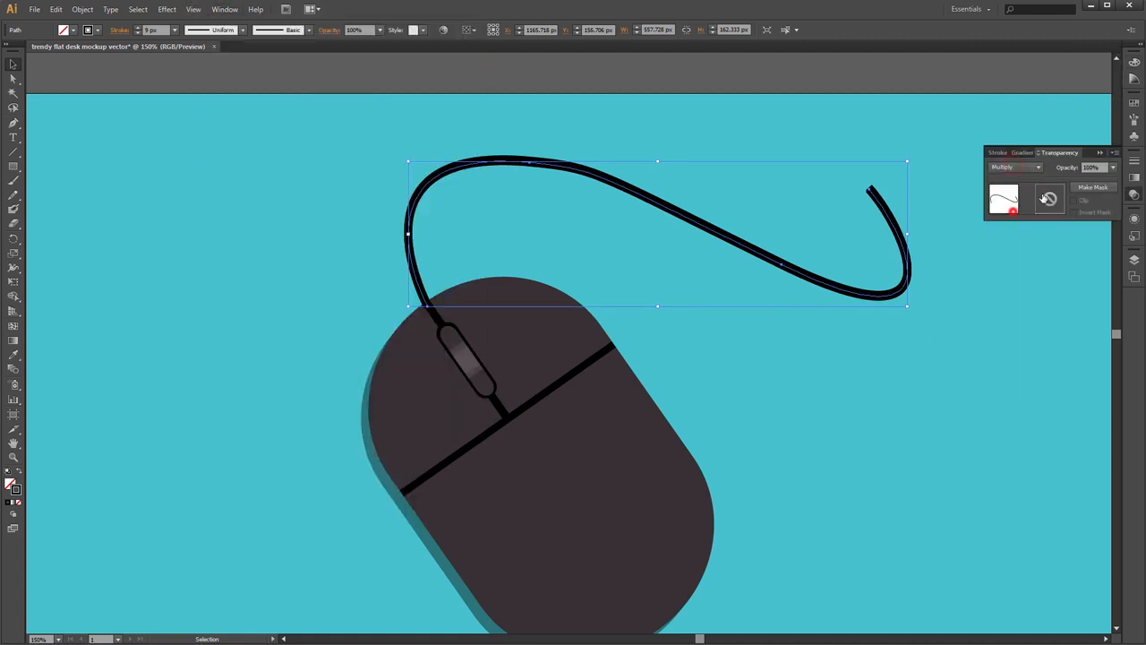
{"action": "left_click", "coordinate": [1087, 167]}
{"action": "type", "text": "50"}
{"action": "left_click", "coordinate": [1004, 242]}
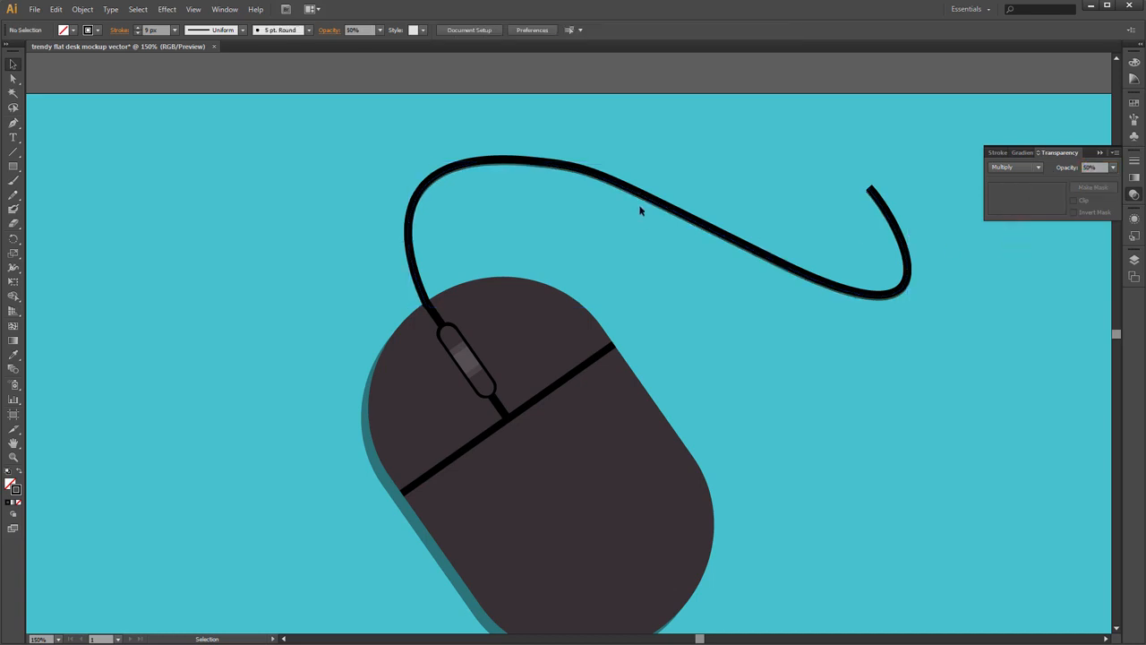
- Select the cord's shadow path among the layer objects and move it 1 px further down
{"action": "left_click", "coordinate": [1133, 262]}
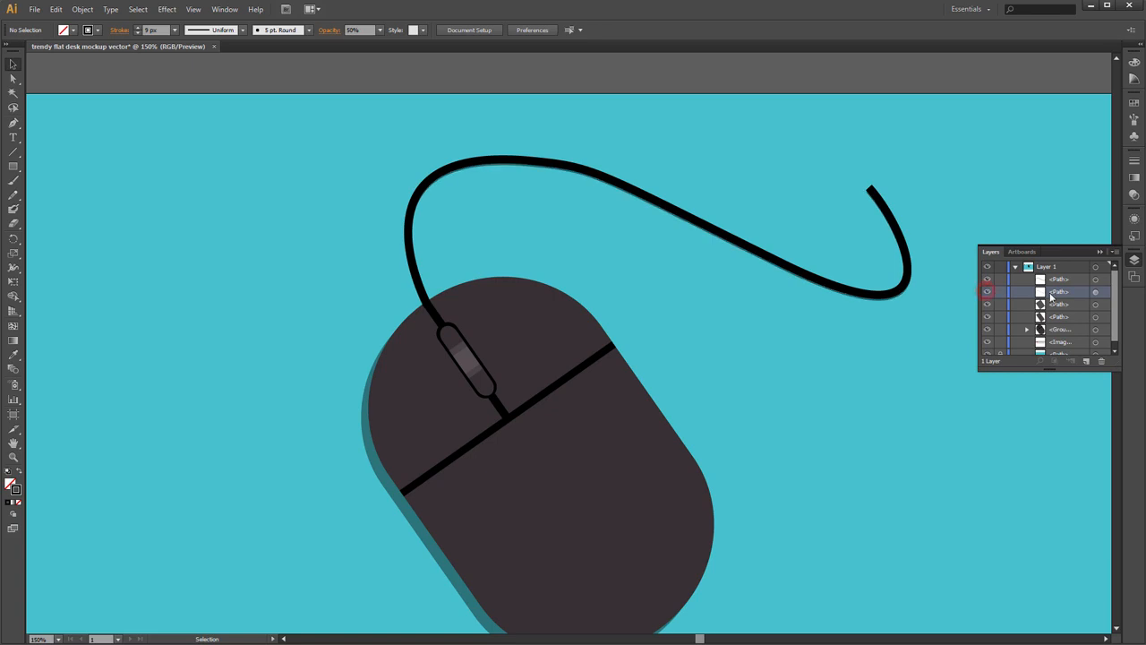
{"action": "left_click", "coordinate": [1095, 292]}
{"action": "key", "text": "minus"}
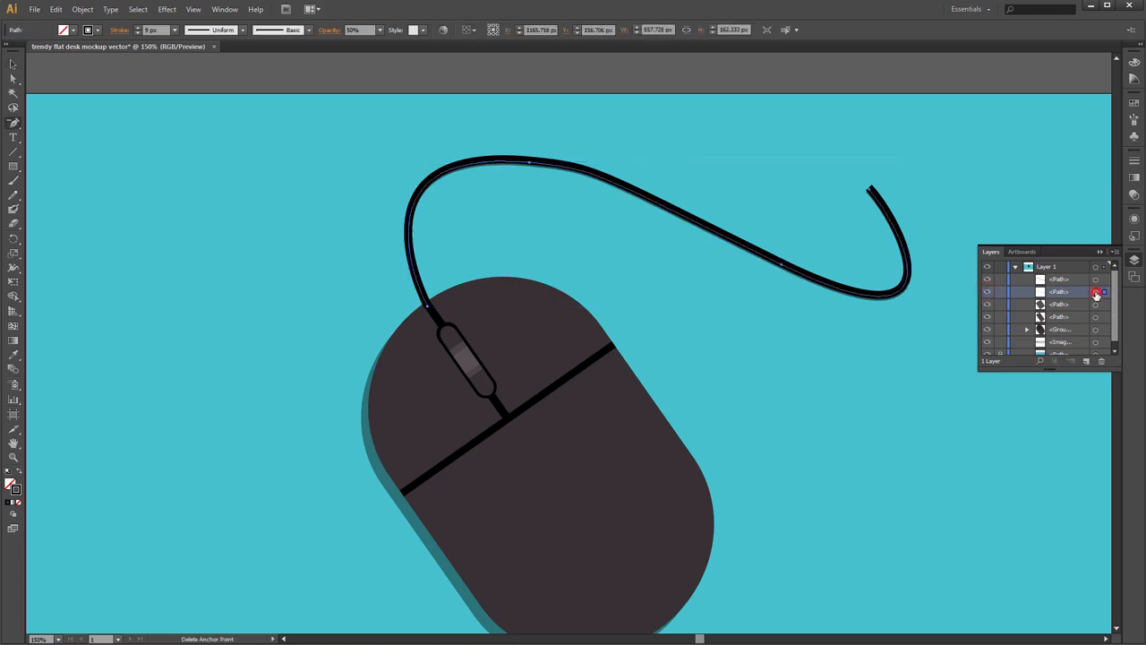
{"action": "left_click", "coordinate": [805, 307]}
{"action": "left_click", "coordinate": [683, 340]}
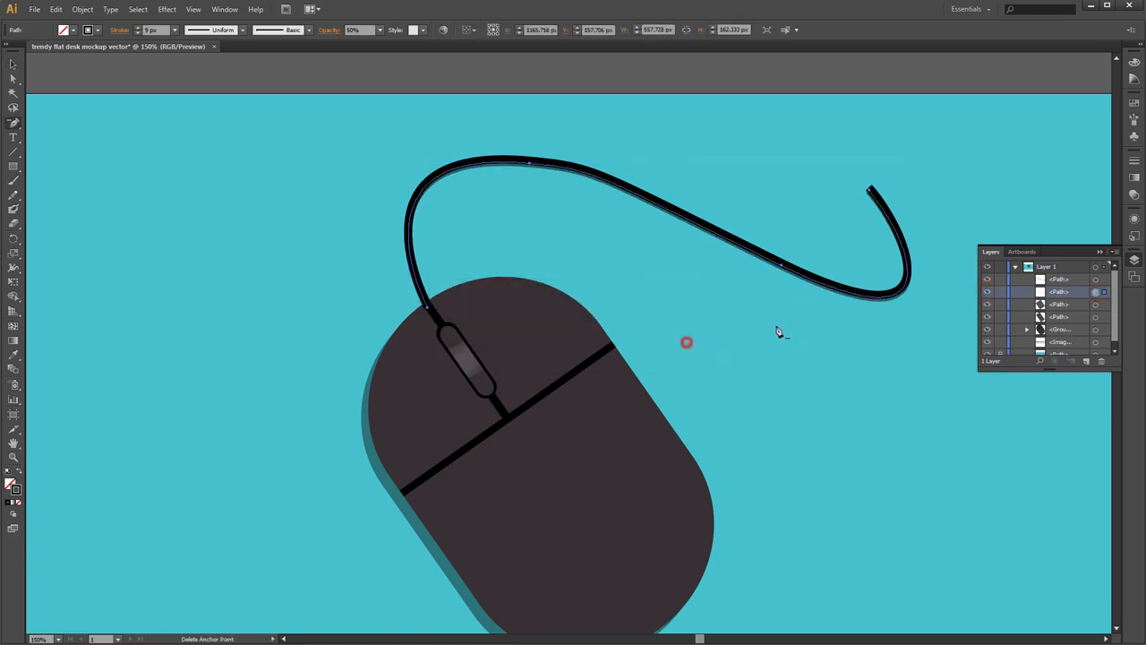
- Examine the cord's shadow where it meets the front edge of the mouse
{"action": "key", "text": "v"}
{"action": "left_click", "coordinate": [767, 324]}
{"action": "left_click", "coordinate": [1100, 251]}
{"action": "scroll", "coordinate": [391, 301], "scroll_direction": "up", "scroll_amount": 4}
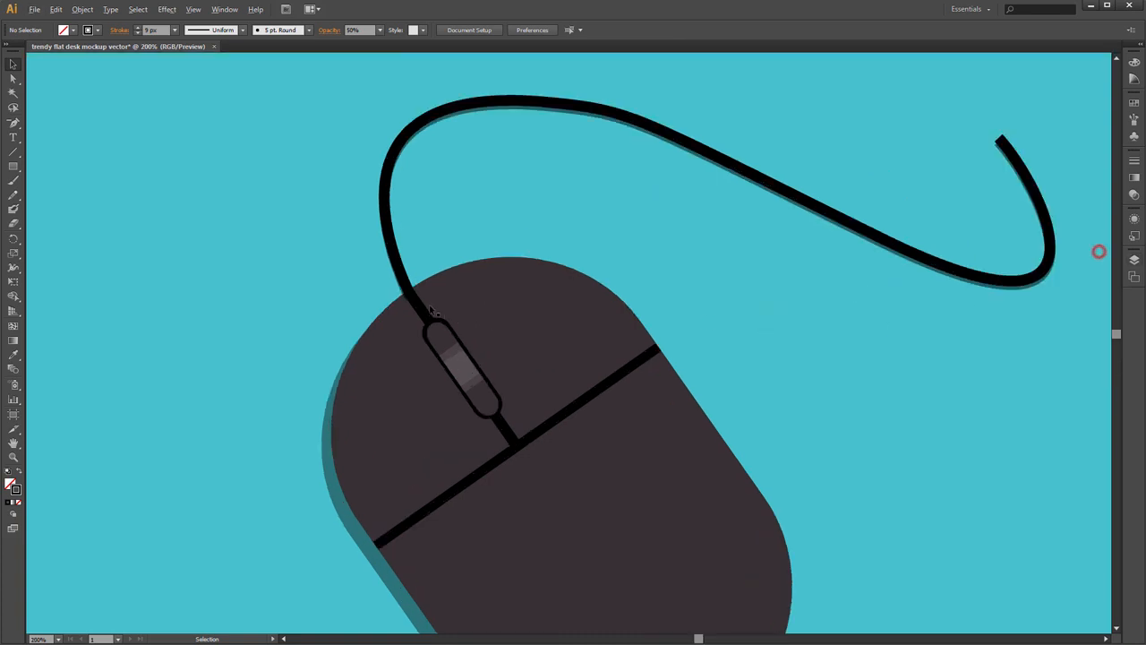
{"action": "left_click", "coordinate": [391, 297]}
{"action": "left_click", "coordinate": [366, 243]}
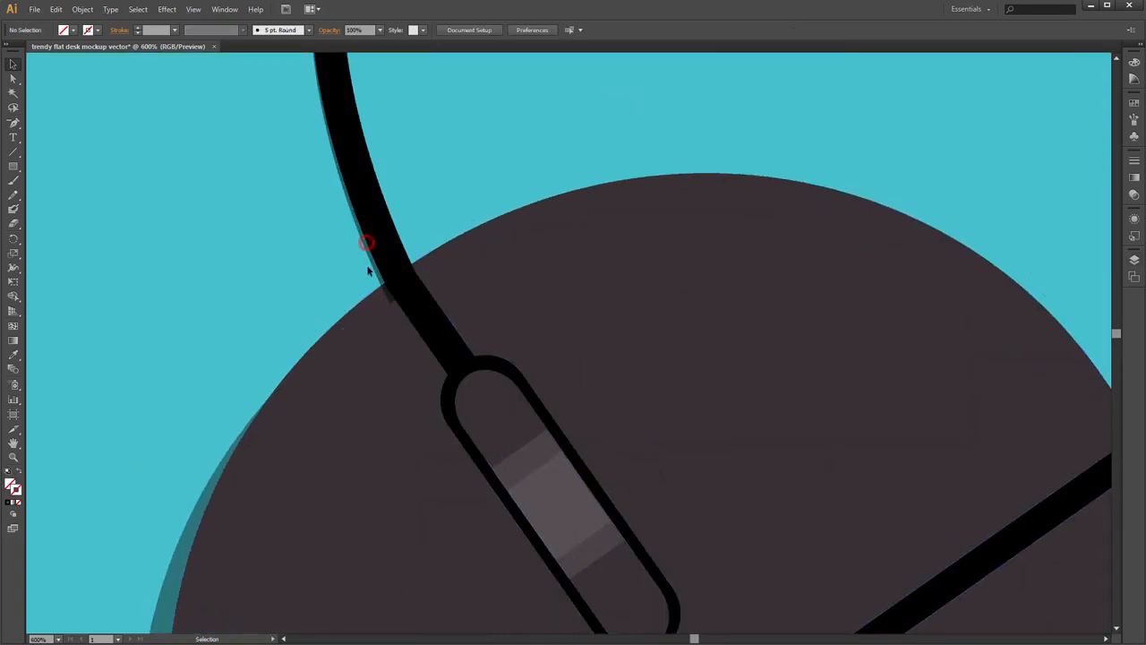
{"action": "left_click_drag", "start_coordinate": [407, 225], "coordinate": [301, 415]}
{"action": "scroll", "coordinate": [714, 240], "scroll_direction": "down", "scroll_amount": 1}
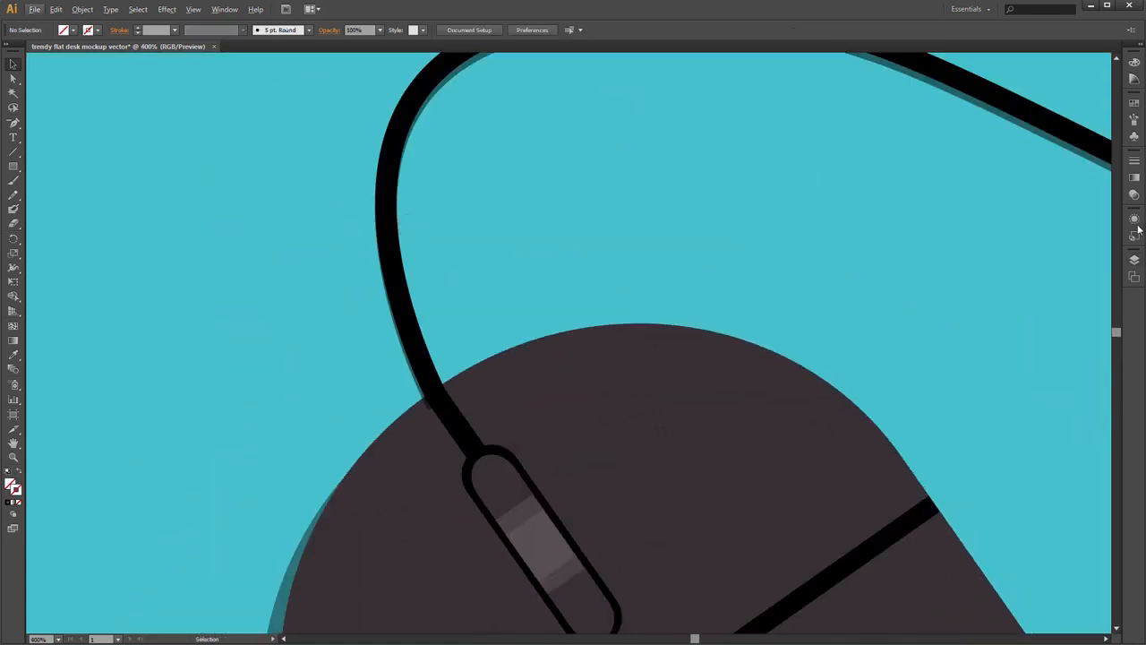
- Shift the cord's shadow path about 3 px to the right
{"action": "left_click", "coordinate": [1133, 263]}
{"action": "left_click", "coordinate": [1094, 293]}
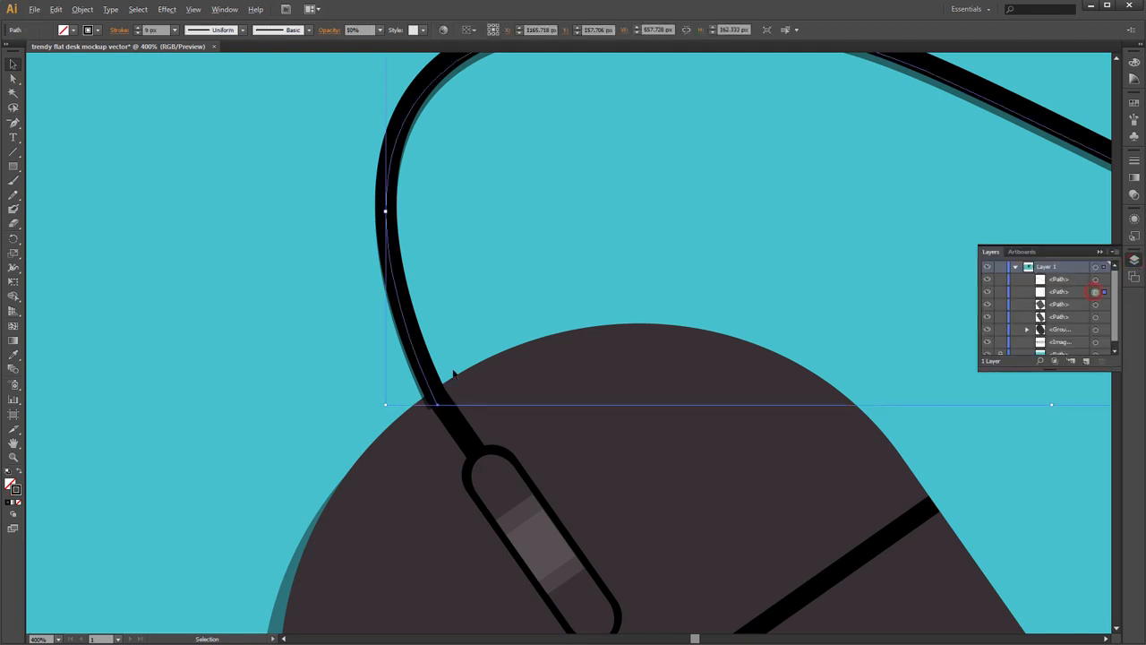
{"action": "key", "text": "a"}
{"action": "left_click", "coordinate": [435, 404]}
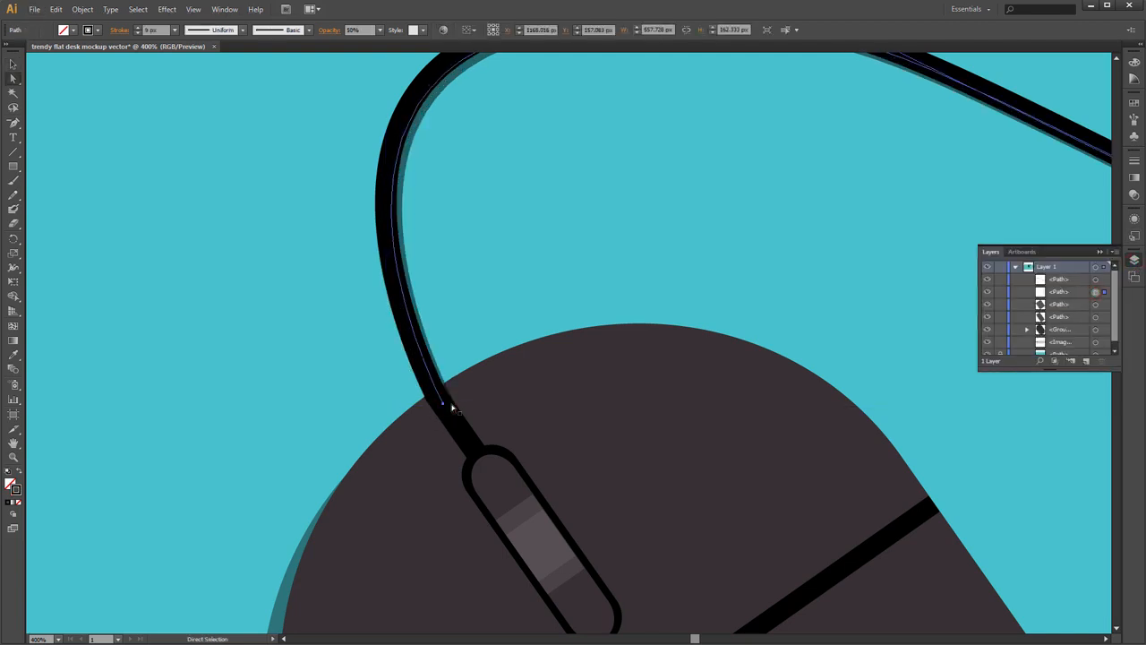
{"action": "left_click", "coordinate": [511, 280]}
{"action": "scroll", "coordinate": [455, 276], "scroll_direction": "down", "scroll_amount": 4}
{"action": "scroll", "coordinate": [798, 303], "scroll_direction": "up", "scroll_amount": 2}
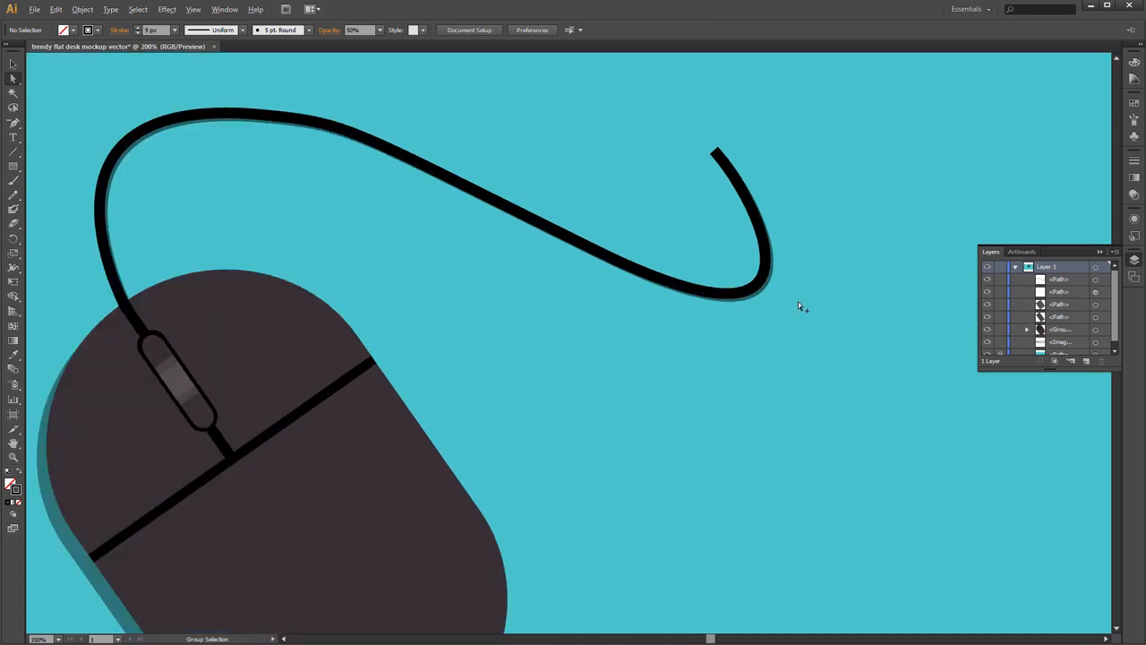
{"action": "scroll", "coordinate": [786, 300], "scroll_direction": "up", "scroll_amount": 1}
{"action": "scroll", "coordinate": [785, 300], "scroll_direction": "down", "scroll_amount": 1}
{"action": "left_click", "coordinate": [1100, 252]}
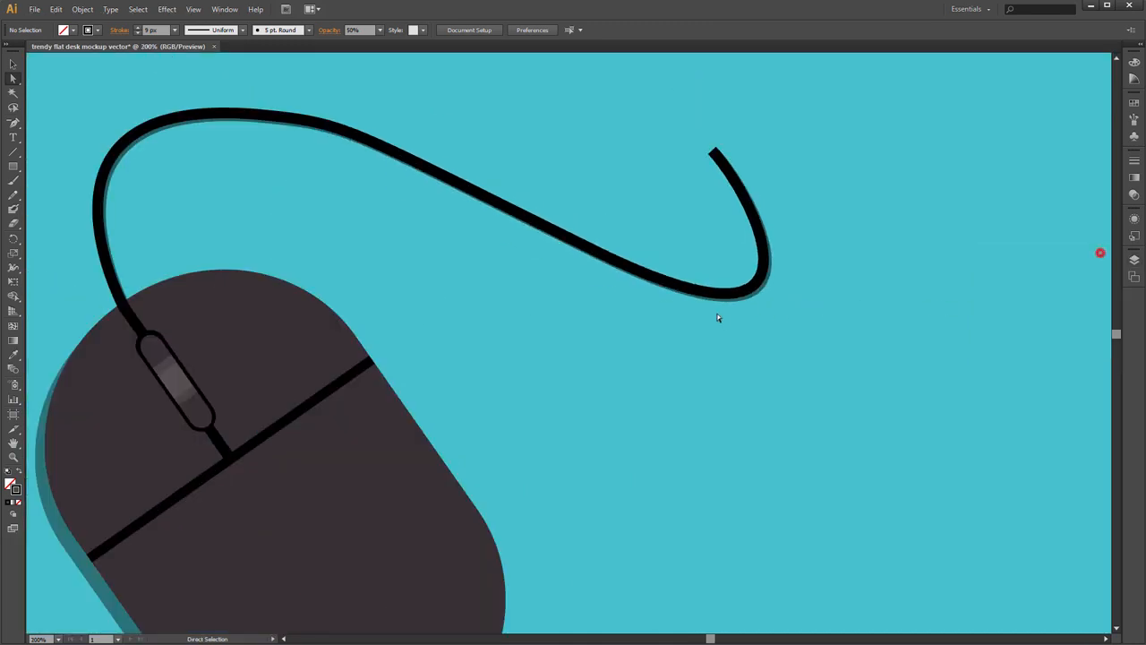
- Group the mouse with its cord and shadows into one object
{"action": "scroll", "coordinate": [717, 314], "scroll_direction": "down", "scroll_amount": 2}
{"action": "key", "text": "alt+v"}
{"action": "left_click", "coordinate": [762, 330]}
{"action": "key", "text": "v"}
{"action": "scroll", "coordinate": [717, 329], "scroll_direction": "down", "scroll_amount": 1}
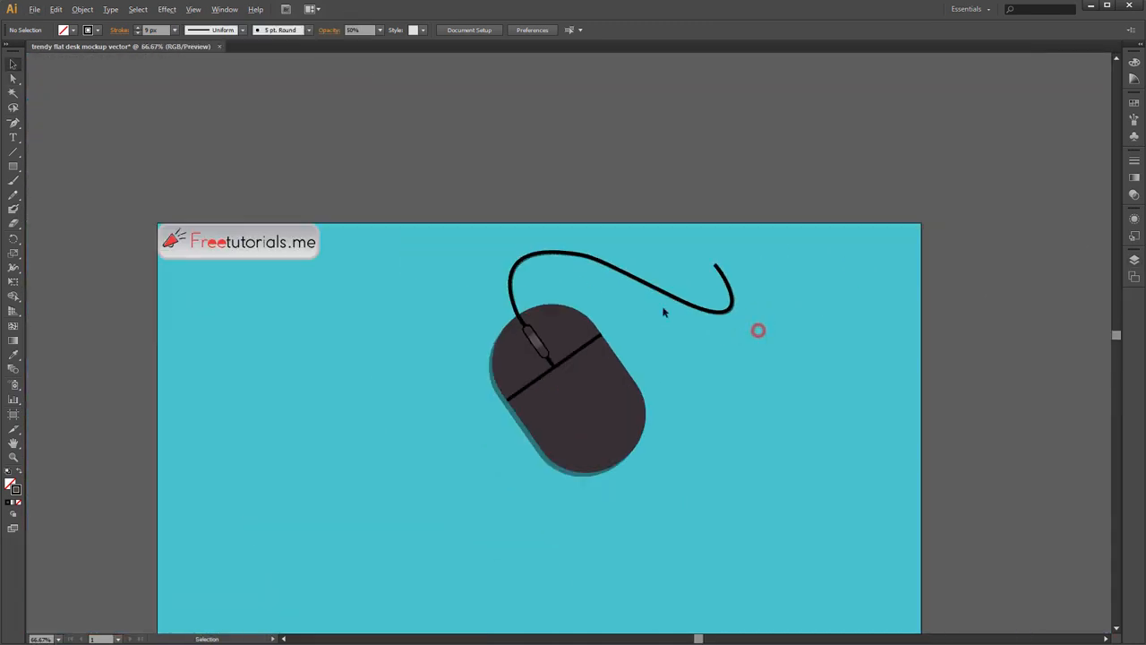
{"action": "left_click_drag", "start_coordinate": [432, 266], "coordinate": [751, 459]}
{"action": "right_click", "coordinate": [581, 349]}
{"action": "left_click", "coordinate": [629, 408]}
{"action": "left_click", "coordinate": [747, 338]}
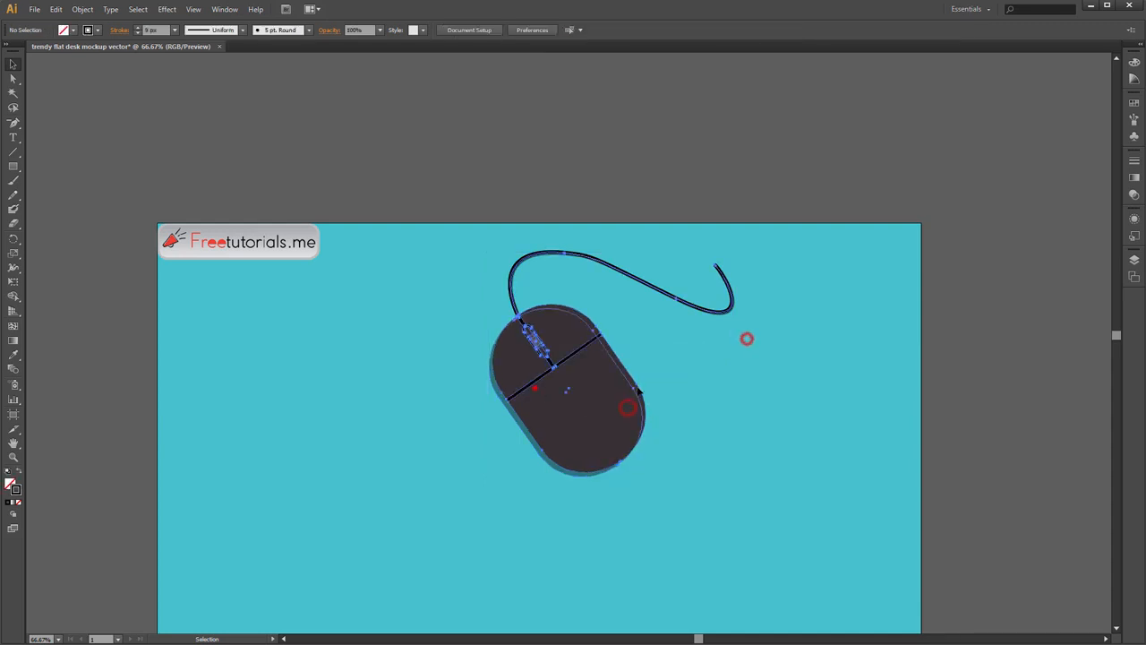
- Move the grouped mouse to the right side of the artboard so its cord reaches the artboard's edge
{"action": "left_click_drag", "start_coordinate": [534, 387], "coordinate": [715, 433]}
{"action": "key", "text": "space"}
{"action": "left_click_drag", "start_coordinate": [705, 449], "coordinate": [707, 271]}
{"action": "left_click", "coordinate": [1000, 295]}
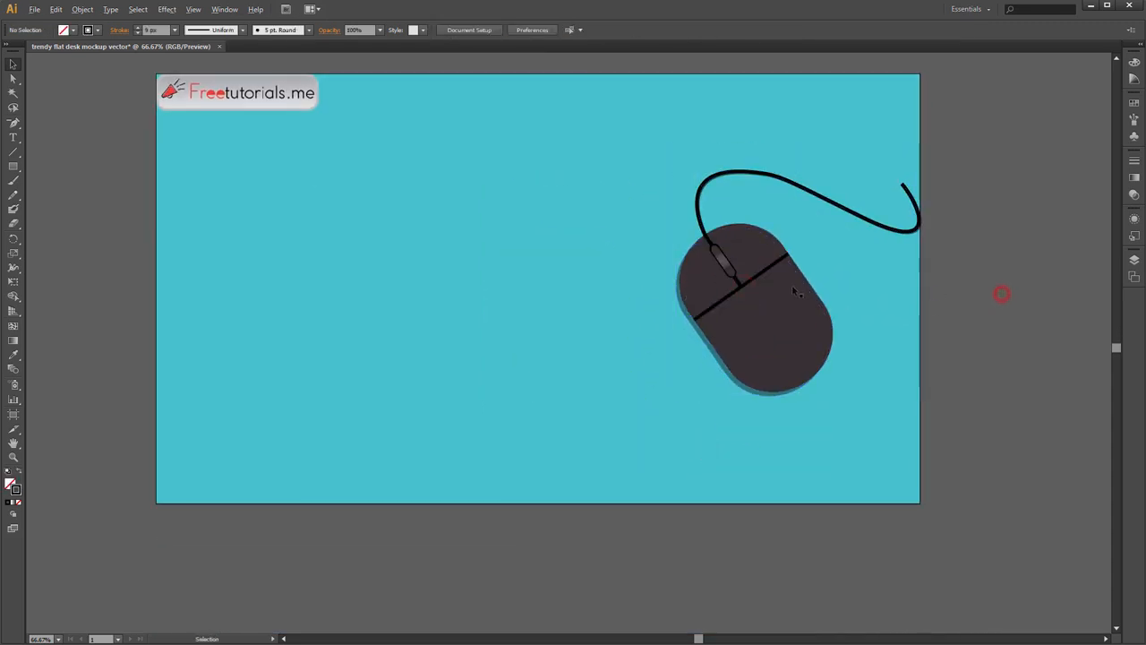
{"action": "left_click", "coordinate": [785, 296]}
{"action": "left_click", "coordinate": [951, 289]}
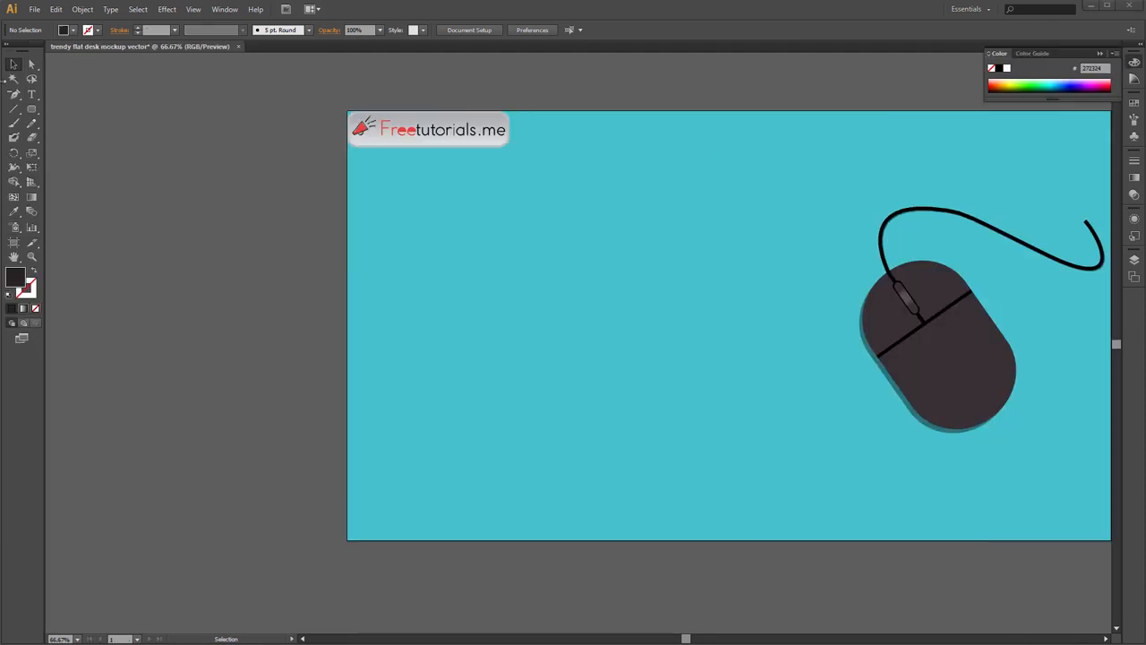
- Draw a vertical rounded rectangle about 79 × 826 px left of the mouse, filled with RGB 54, 50, 52, and shift it slightly up and right
{"action": "left_click", "coordinate": [32, 108]}
{"action": "left_click_drag", "start_coordinate": [483, 190], "coordinate": [514, 520]}
{"action": "double_click", "coordinate": [15, 279]}
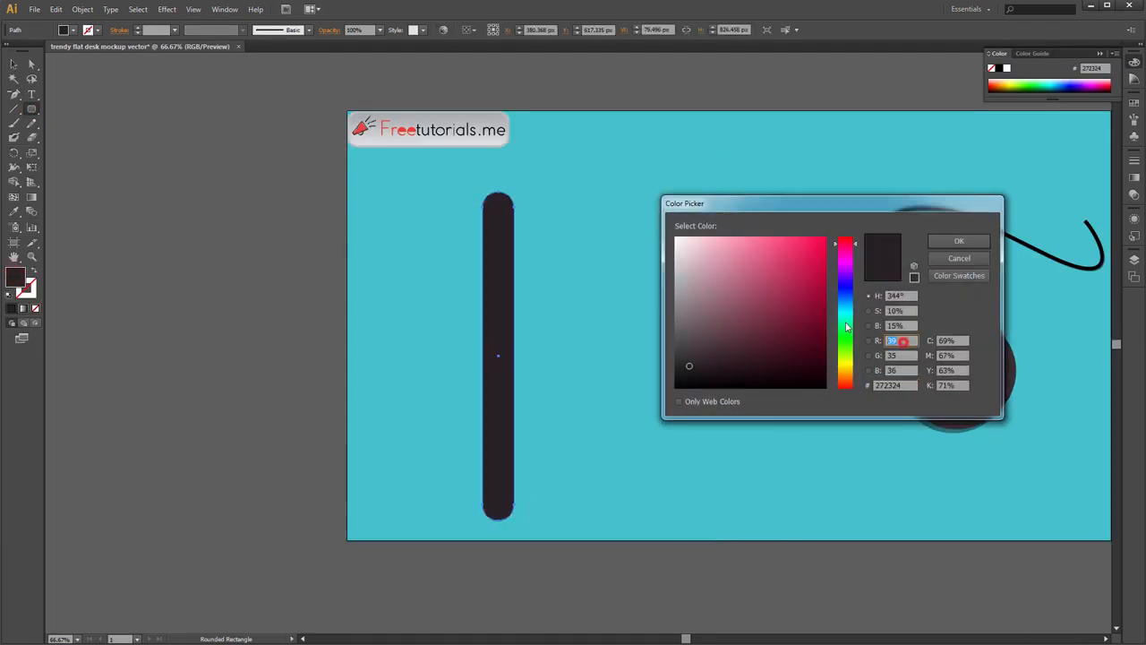
{"action": "type", "text": "54"}
{"action": "key", "text": "Tab"}
{"action": "type", "text": "50"}
{"action": "key", "text": "Tab"}
{"action": "type", "text": "52"}
{"action": "key", "text": "Return"}
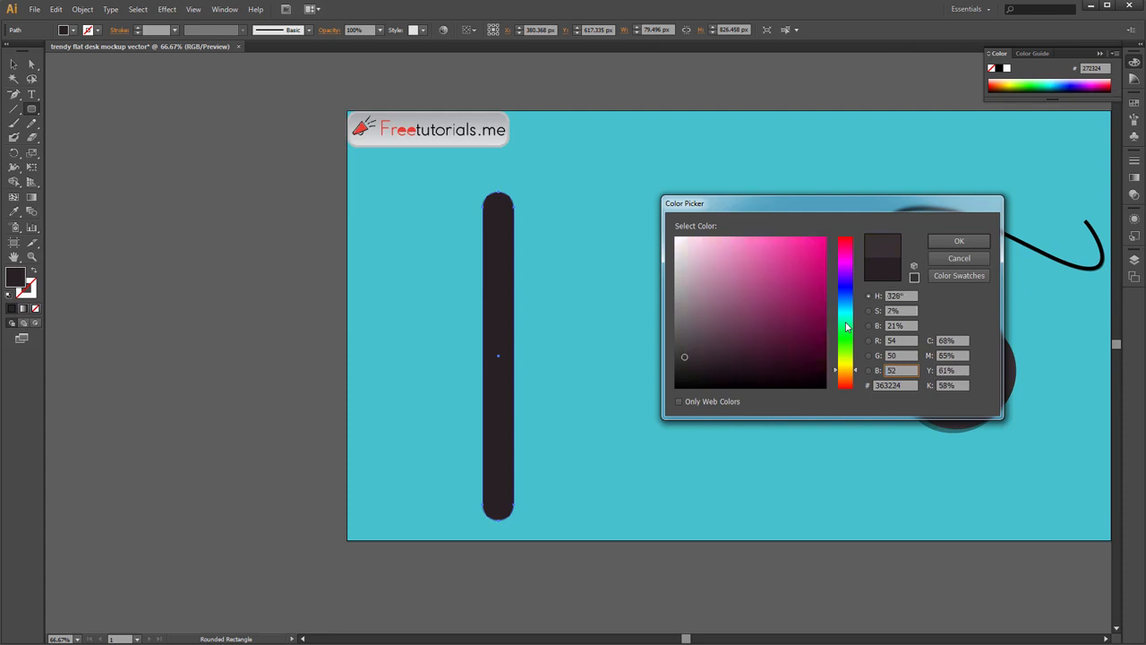
{"action": "key", "text": "v"}
{"action": "left_click_drag", "start_coordinate": [507, 310], "coordinate": [530, 282]}
- Draw a rectangle about 79 × 440 px over the upper part of the bar, matching the bar's width
{"action": "key", "text": "ctrl+plus"}
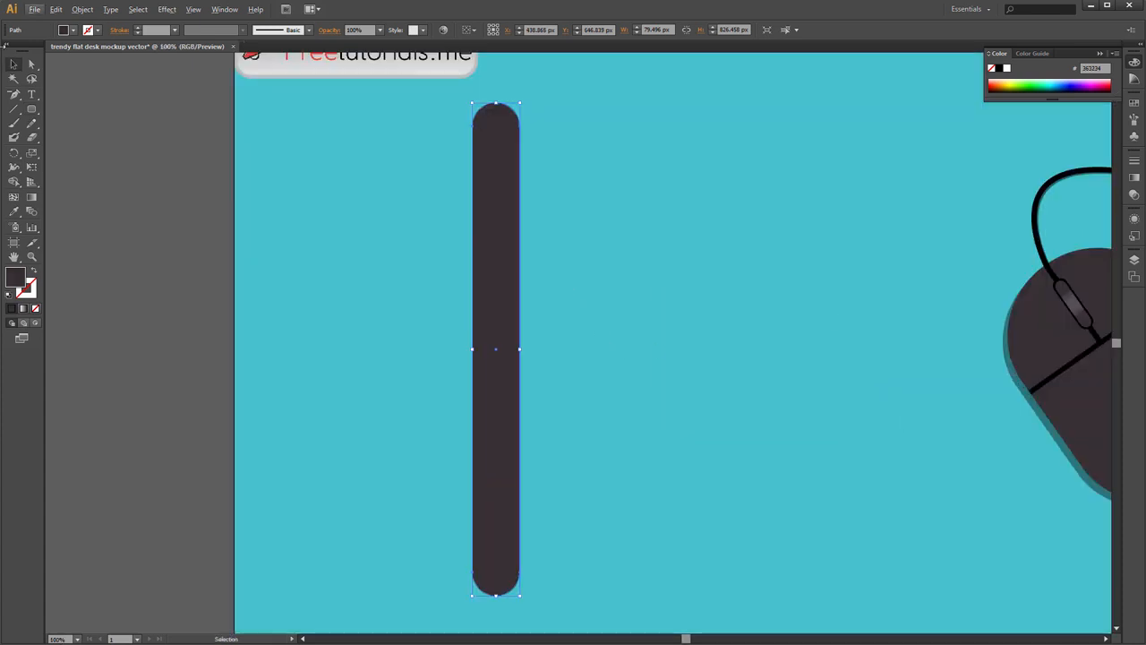
{"action": "left_click", "coordinate": [29, 107]}
{"action": "left_click", "coordinate": [90, 111]}
{"action": "scroll", "coordinate": [485, 135], "scroll_direction": "up", "scroll_amount": 2}
{"action": "left_click_drag", "start_coordinate": [417, 110], "coordinate": [474, 170]}
{"action": "scroll", "coordinate": [450, 167], "scroll_direction": "up", "scroll_amount": 3}
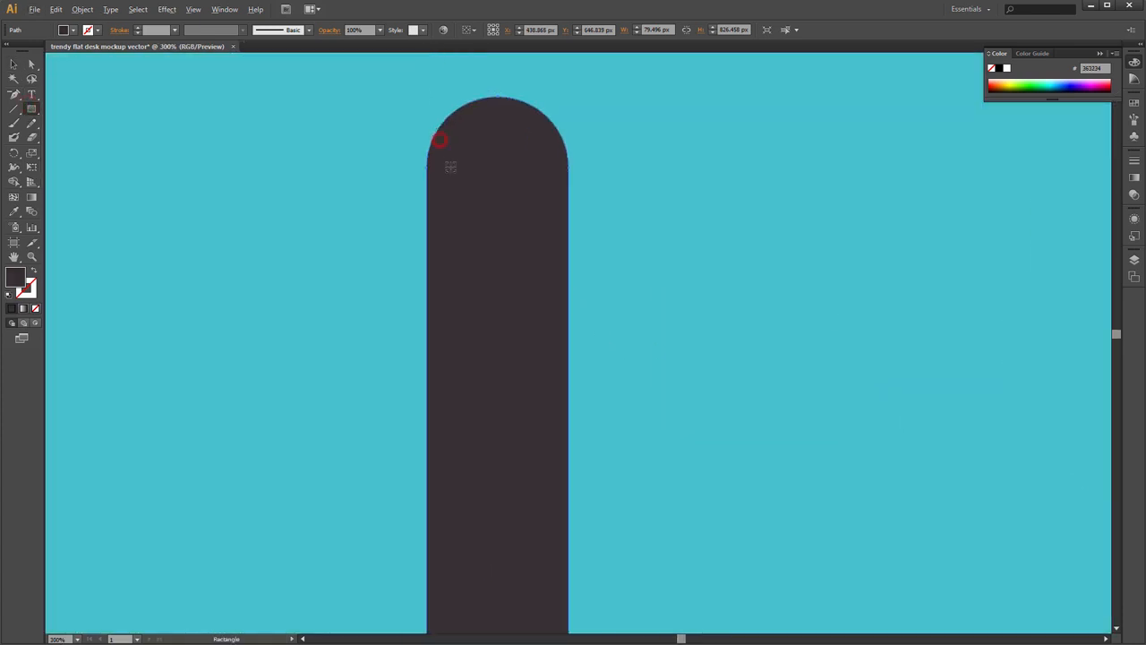
{"action": "scroll", "coordinate": [485, 195], "scroll_direction": "down", "scroll_amount": 2}
{"action": "scroll", "coordinate": [524, 205], "scroll_direction": "down", "scroll_amount": 1}
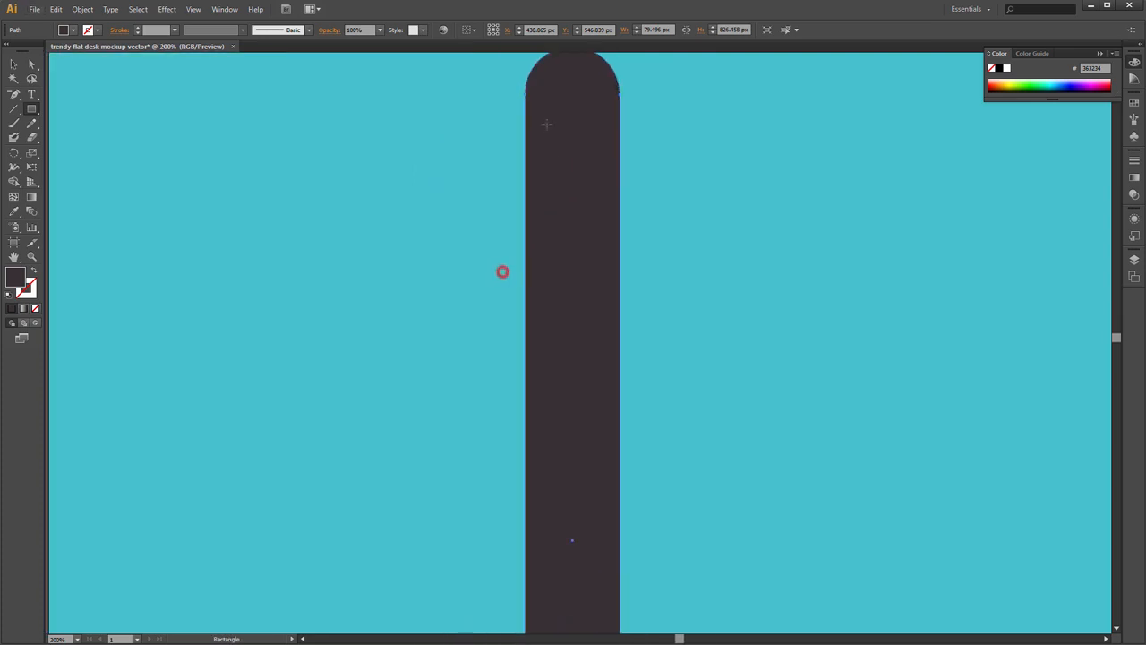
{"action": "left_click_drag", "start_coordinate": [524, 93], "coordinate": [620, 617]}
{"action": "scroll", "coordinate": [631, 585], "scroll_direction": "down", "scroll_amount": 4}
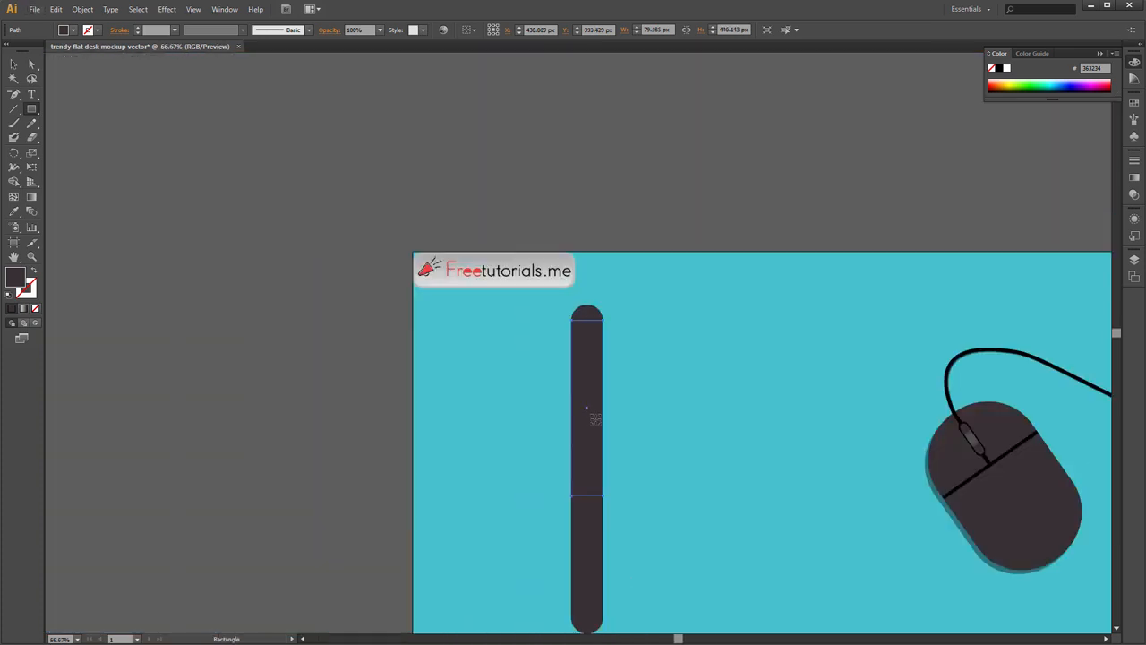
- Fill the new rectangle with RGB 36, 33, 34
{"action": "double_click", "coordinate": [15, 279]}
{"action": "left_click", "coordinate": [898, 340]}
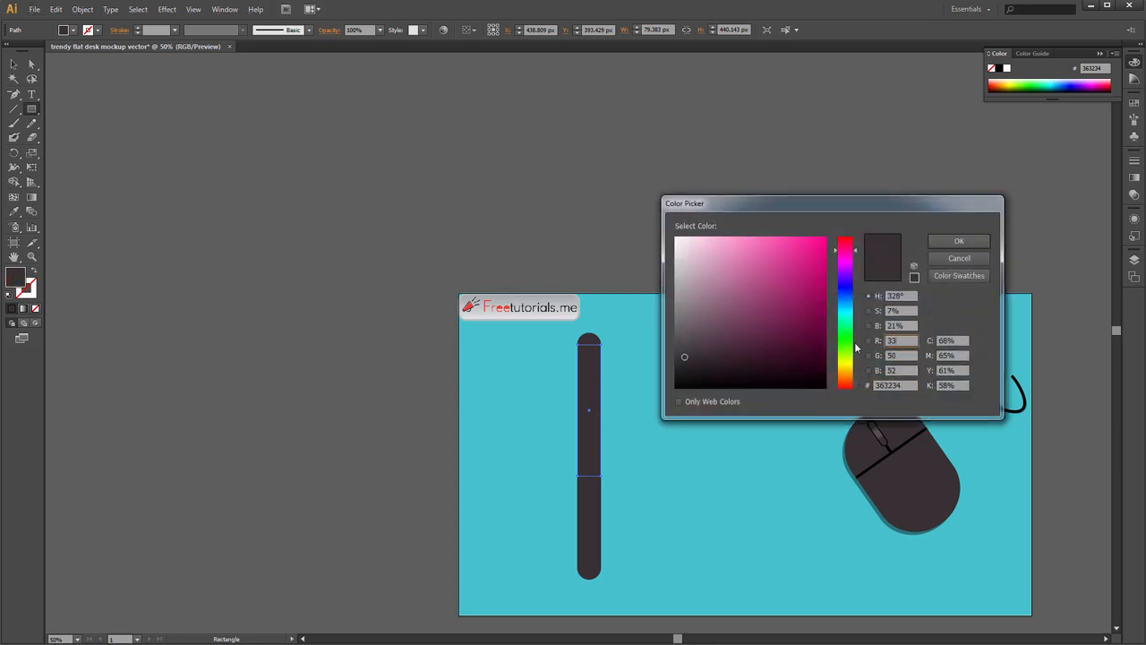
{"action": "type", "text": "36"}
{"action": "key", "text": "Tab"}
{"action": "type", "text": "33"}
{"action": "key", "text": "Tab"}
{"action": "type", "text": "34"}
{"action": "key", "text": "Return"}
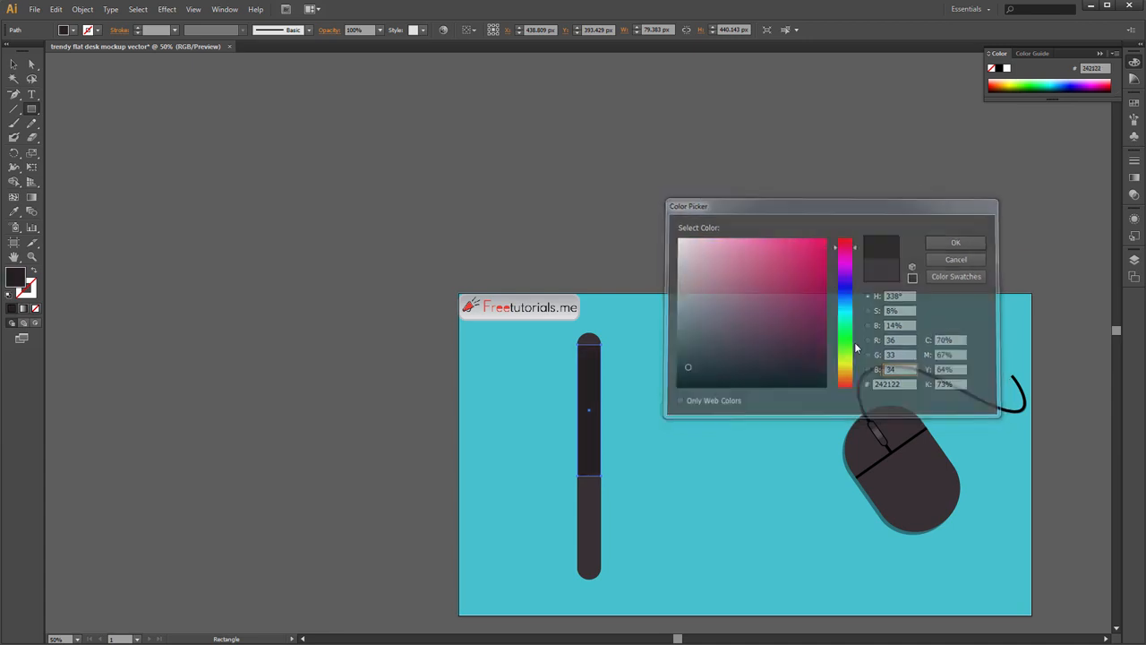
- Stretch the darker rectangle over the bar's rounded upper end and further down, to a height of about 551 px
{"action": "scroll", "coordinate": [633, 397], "scroll_direction": "up", "scroll_amount": 3}
{"action": "key", "text": "ctrl+plus"}
{"action": "key", "text": "v"}
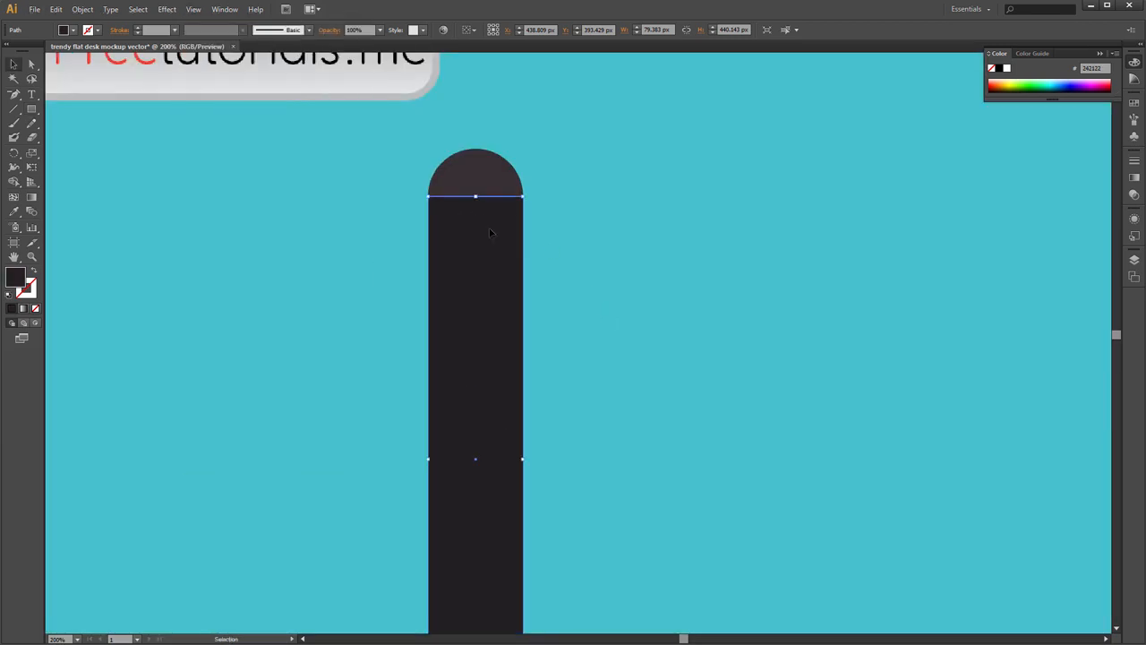
{"action": "left_click_drag", "start_coordinate": [474, 149], "coordinate": [475, 148]}
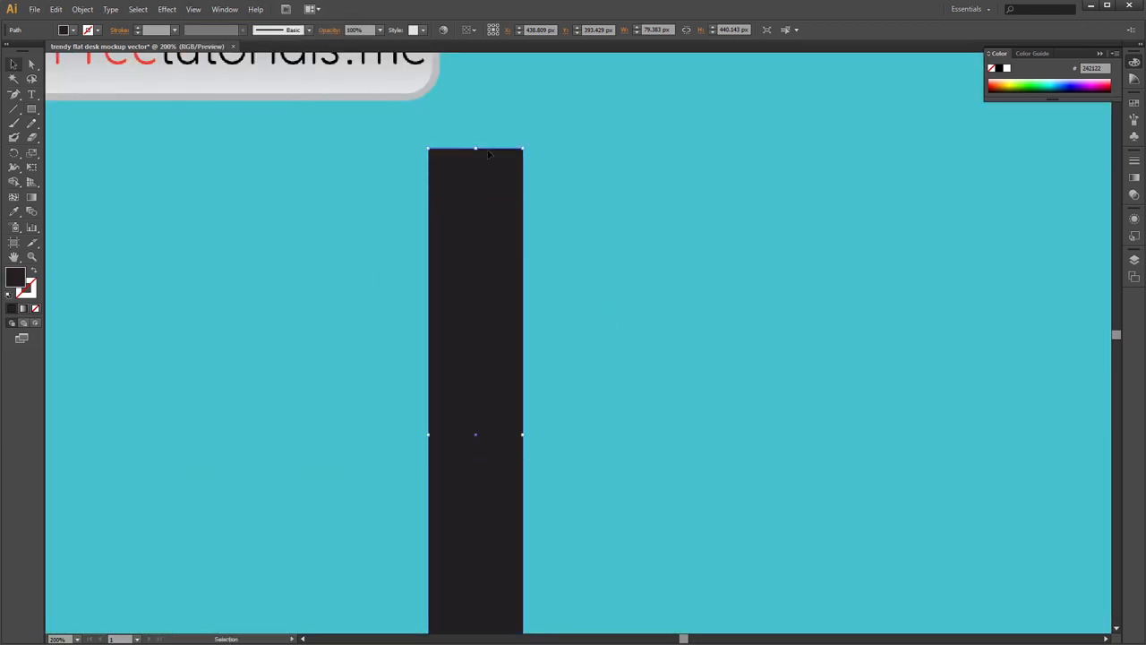
{"action": "scroll", "coordinate": [536, 197], "scroll_direction": "down", "scroll_amount": 2}
{"action": "left_click_drag", "start_coordinate": [525, 415], "coordinate": [504, 369]}
{"action": "scroll", "coordinate": [538, 313], "scroll_direction": "down", "scroll_amount": 1}
{"action": "scroll", "coordinate": [538, 328], "scroll_direction": "up", "scroll_amount": 2}
{"action": "scroll", "coordinate": [575, 327], "scroll_direction": "down", "scroll_amount": 3}
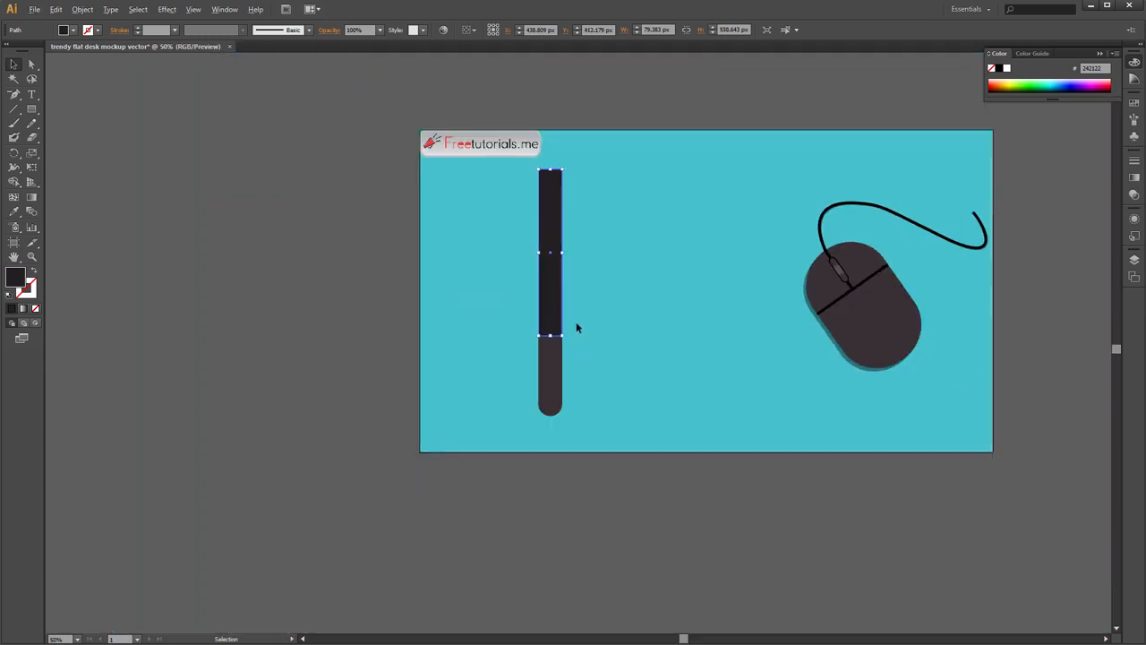
{"action": "scroll", "coordinate": [573, 322], "scroll_direction": "up", "scroll_amount": 2}
{"action": "left_click", "coordinate": [608, 296]}
{"action": "scroll", "coordinate": [608, 296], "scroll_direction": "down", "scroll_amount": 2}
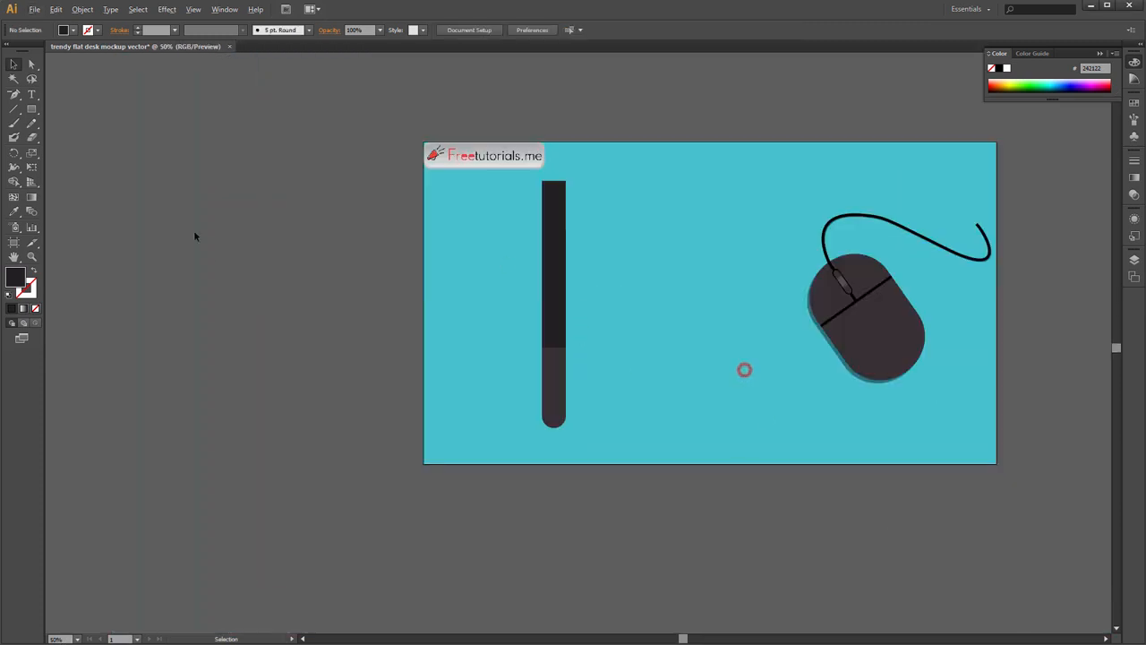
- Draw a vertical rounded rectangle about 36 × 247 px centered on the dark upper part of the bar
{"action": "left_click_drag", "start_coordinate": [32, 110], "coordinate": [81, 123]}
{"action": "scroll", "coordinate": [547, 218], "scroll_direction": "up", "scroll_amount": 2}
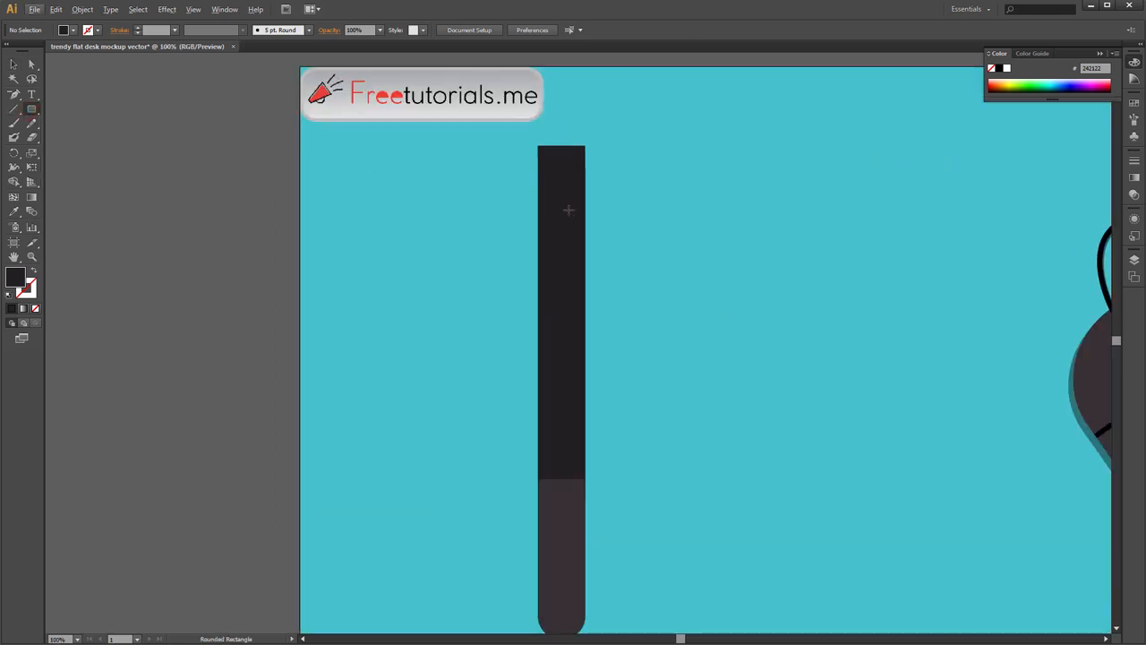
{"action": "mouse_move", "coordinate": [559, 278]}
{"action": "left_mouse_down"}
{"action": "mouse_move", "coordinate": [570, 389]}
{"action": "mouse_move", "coordinate": [571, 353]}
{"action": "left_mouse_up"}
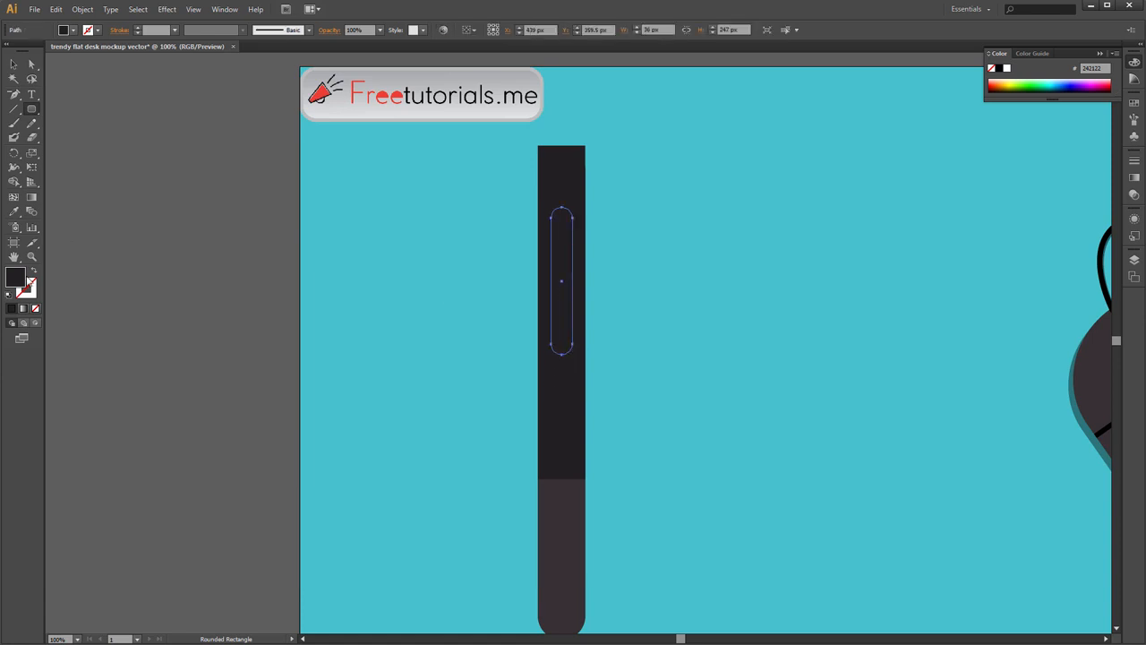
- Fill the small rounded rectangle with RGB 90, 86, 88
{"action": "double_click", "coordinate": [16, 279]}
{"action": "type", "text": "90"}
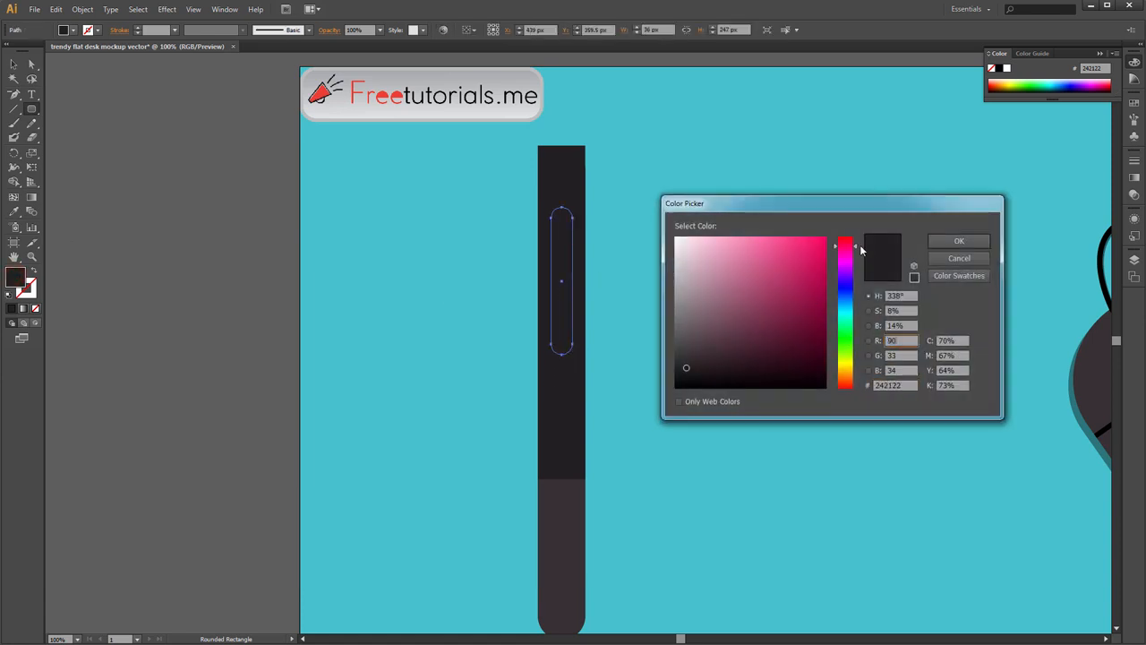
{"action": "key", "text": "Tab"}
{"action": "type", "text": "86"}
{"action": "key", "text": "Tab"}
{"action": "type", "text": "88"}
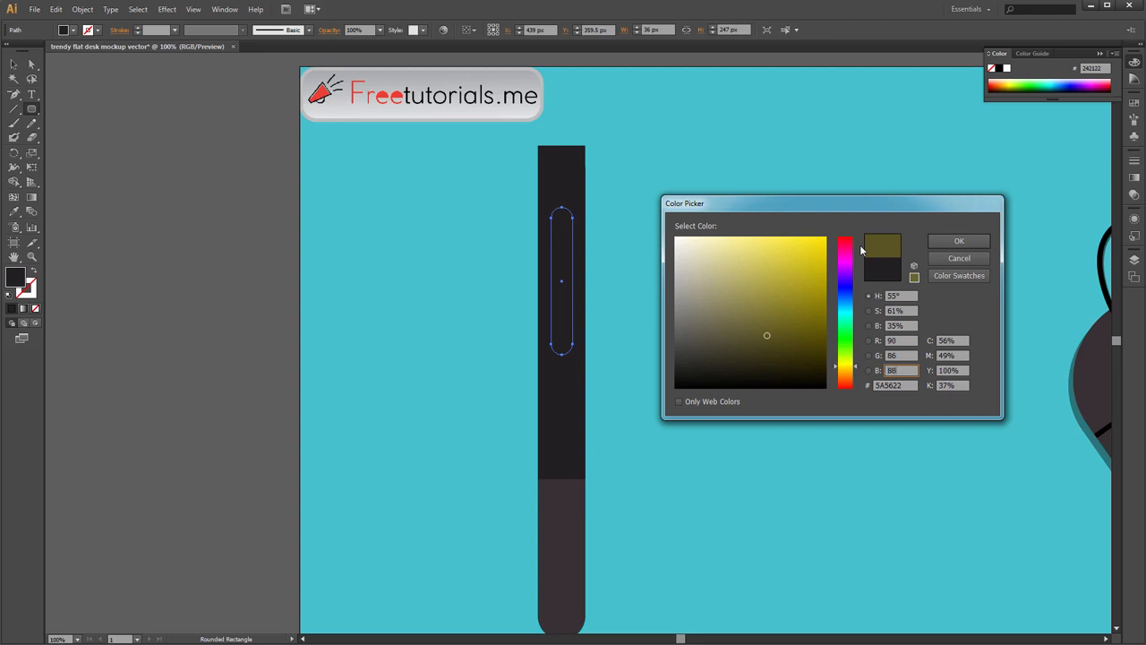
{"action": "key", "text": "Return"}
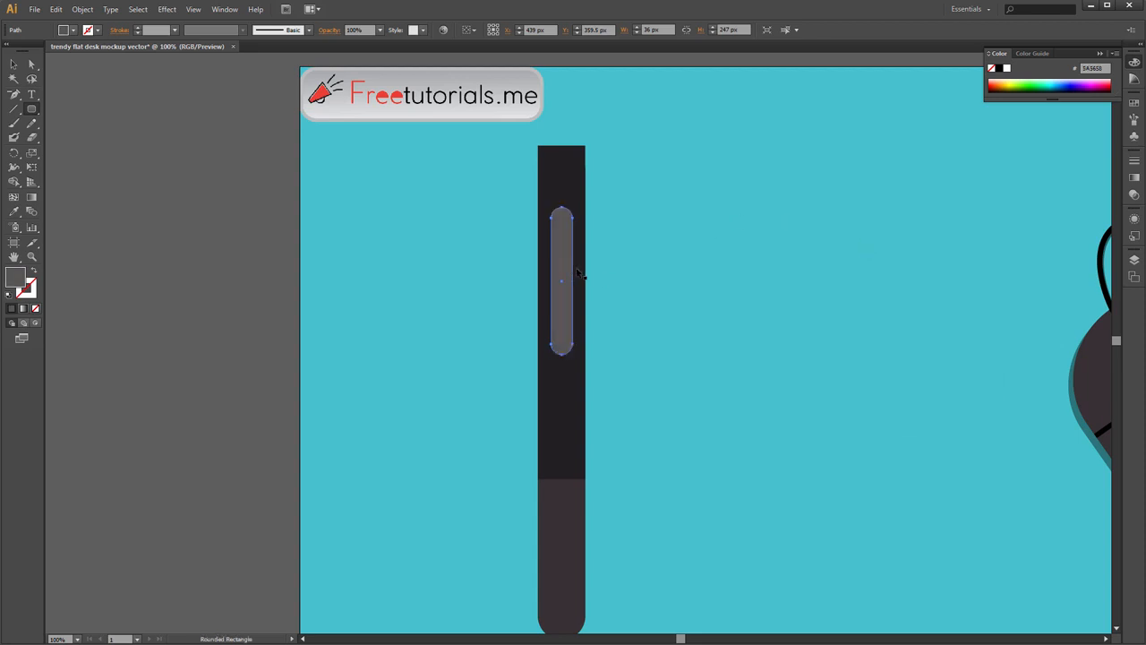
- Place a copy of the grey rounded rectangle in front and shrink it to about 22 × 238 px, centered inside the original
{"action": "key", "text": "v"}
{"action": "scroll", "coordinate": [570, 280], "scroll_direction": "up", "scroll_amount": 1}
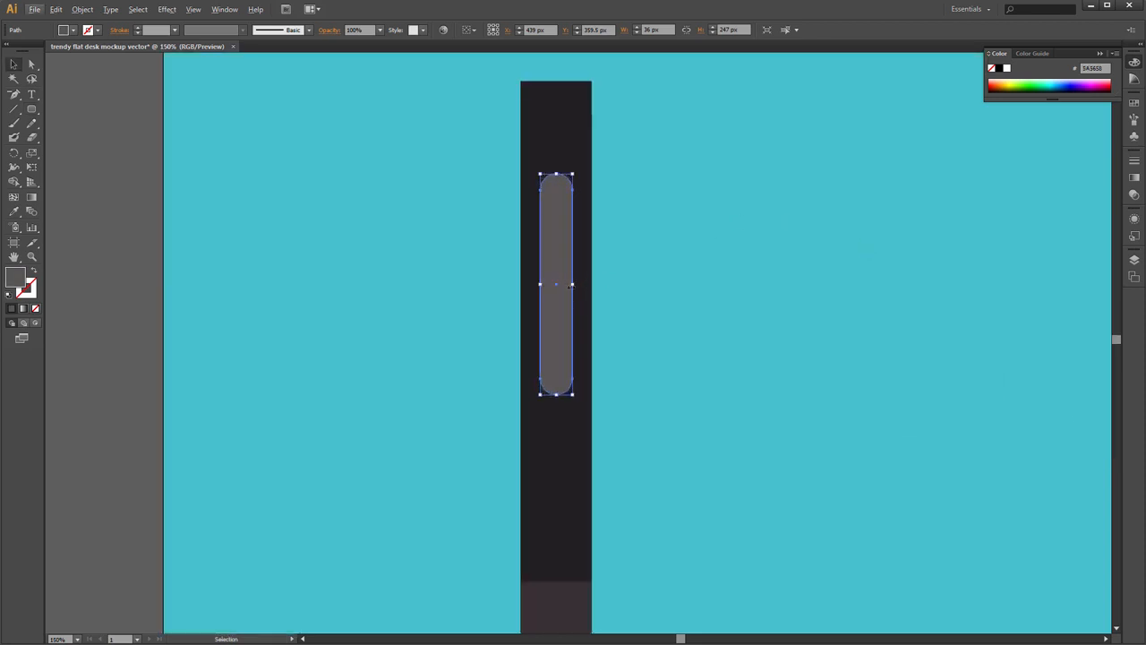
{"action": "left_click_drag", "start_coordinate": [571, 284], "coordinate": [558, 260]}
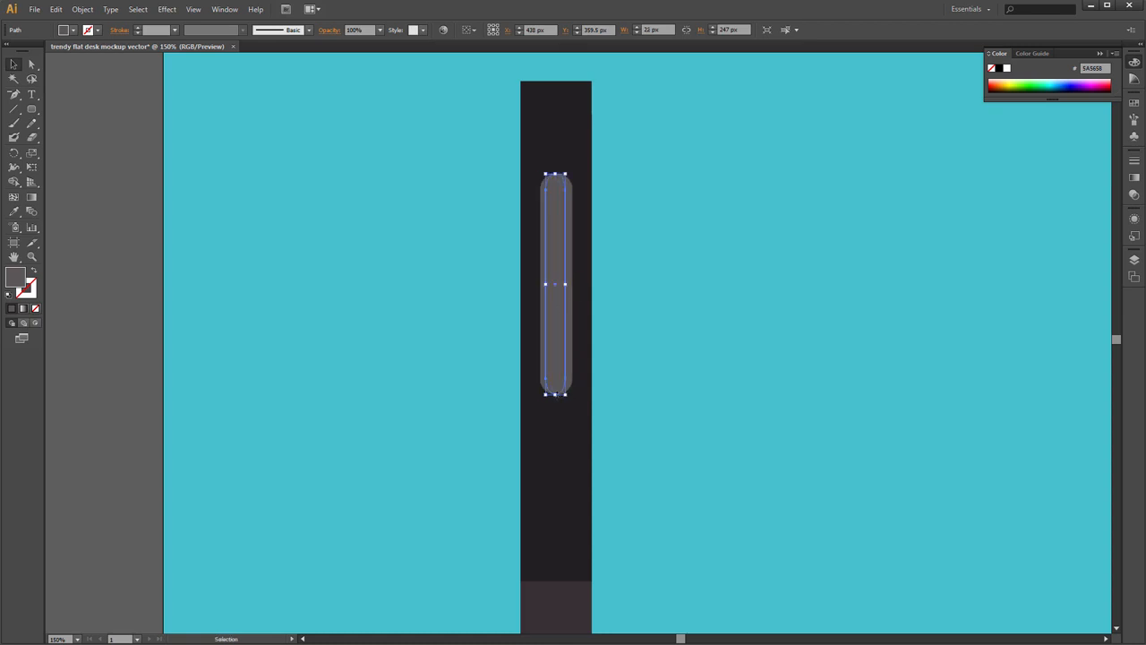
{"action": "left_click_drag", "start_coordinate": [555, 394], "coordinate": [555, 387]}
{"action": "key", "text": "Down"}
{"action": "key", "text": "Down"}
{"action": "key", "text": "Down"}
{"action": "key", "text": "Down"}
- Fill the inner rounded rectangle with RGB 54, 50, 52
{"action": "double_click", "coordinate": [21, 273]}
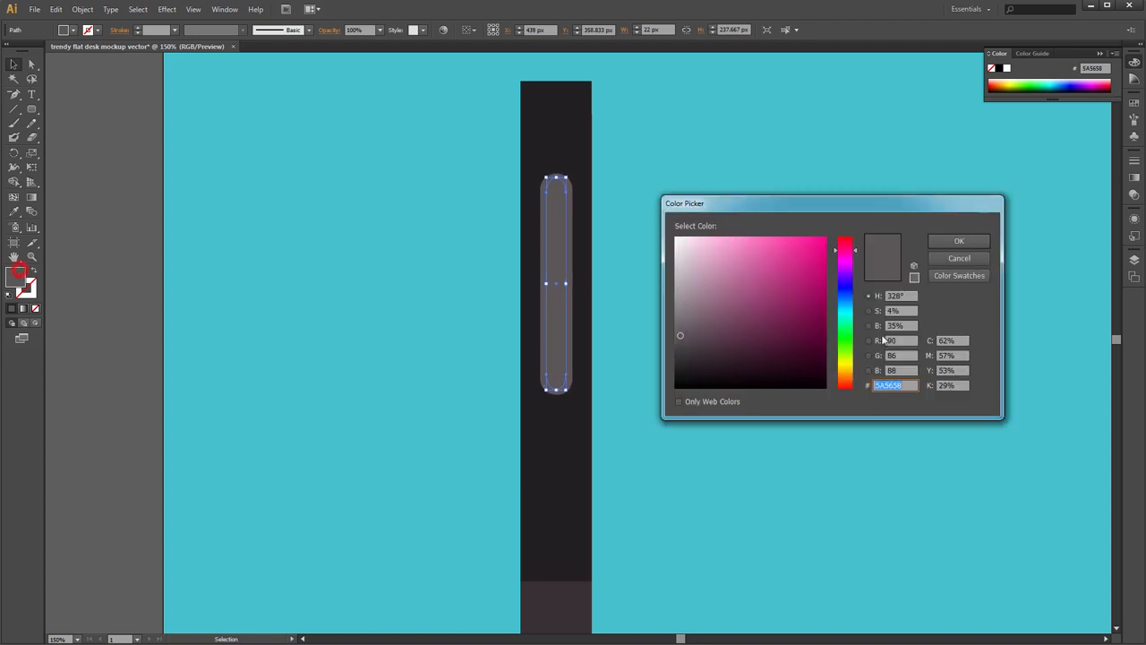
{"action": "double_click", "coordinate": [900, 340]}
{"action": "type", "text": "54"}
{"action": "key", "text": "Tab"}
{"action": "type", "text": "50"}
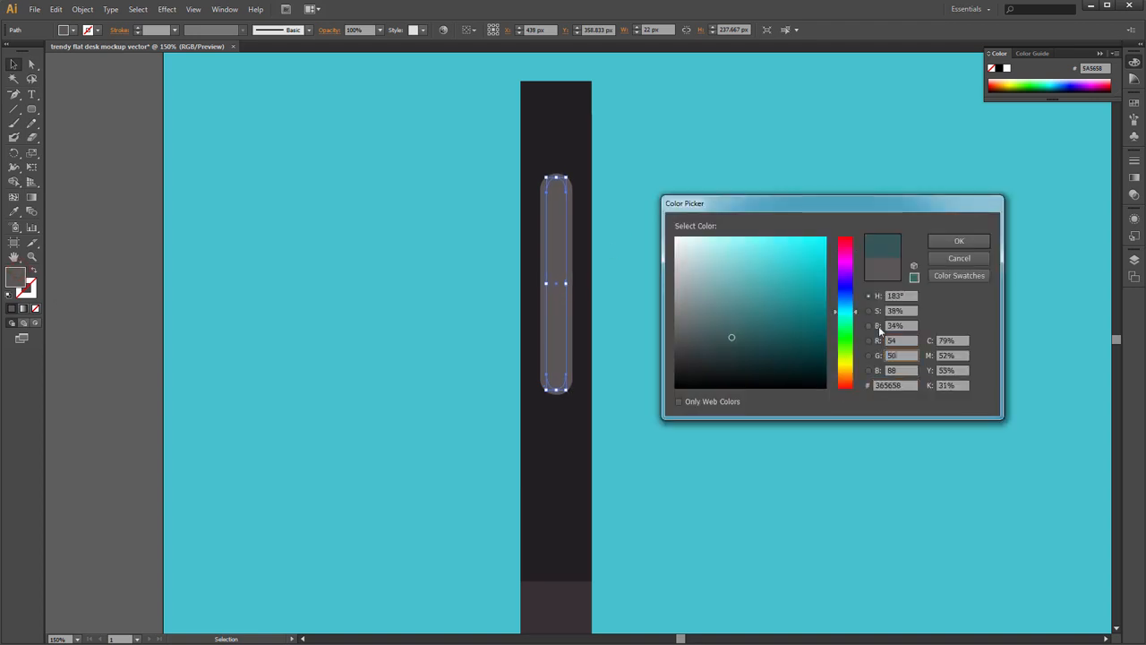
{"action": "key", "text": "Tab"}
{"action": "type", "text": "52"}
{"action": "key", "text": "Return"}
{"action": "left_click", "coordinate": [737, 337]}
{"action": "scroll", "coordinate": [730, 337], "scroll_direction": "down", "scroll_amount": 2}
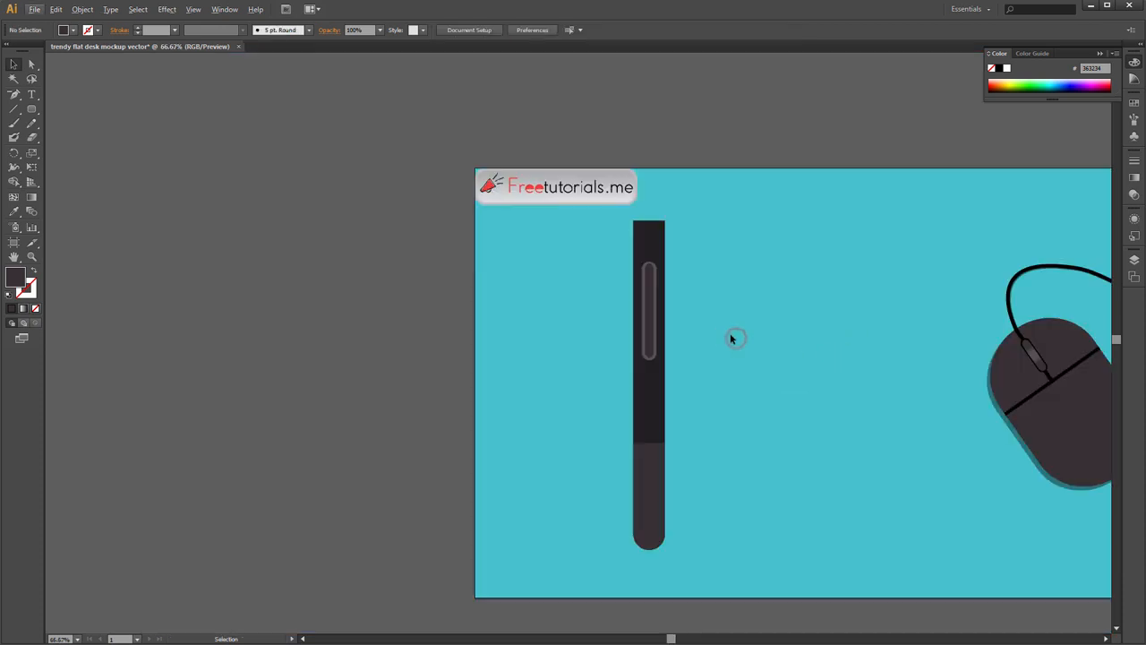
- Draw a flat rectangle about 22 × 7 px across the upper part of the innermost rounded rectangle
{"action": "scroll", "coordinate": [731, 336], "scroll_direction": "up", "scroll_amount": 1}
{"action": "left_click_drag", "start_coordinate": [740, 337], "coordinate": [700, 314]}
{"action": "key", "text": "ctrl+plus"}
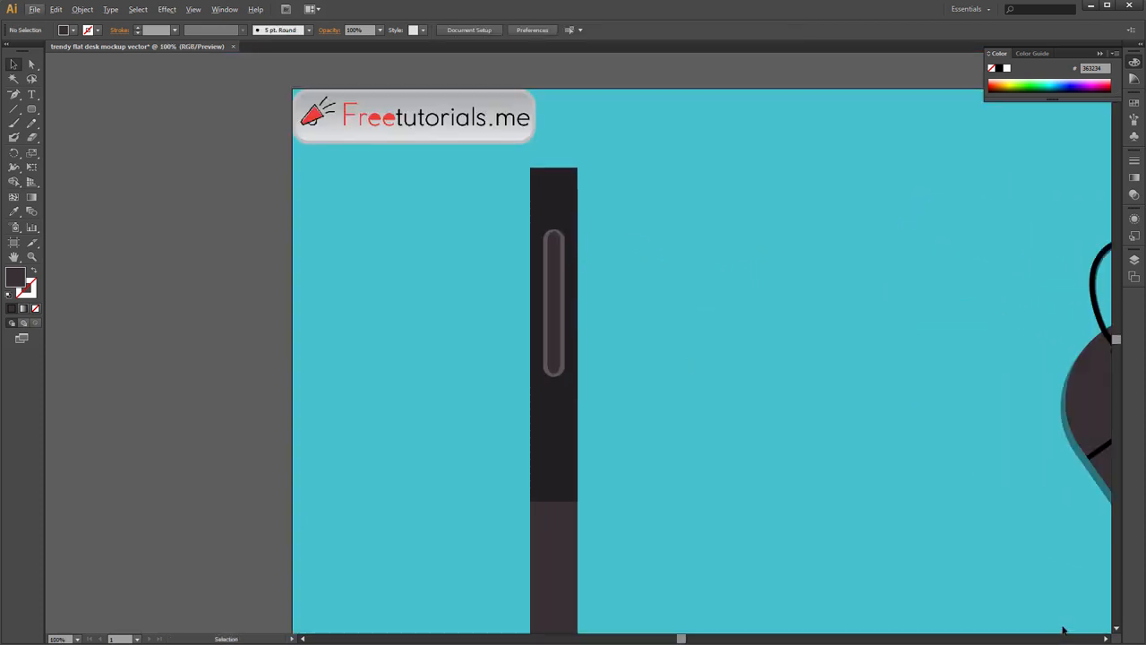
{"action": "left_click", "coordinate": [32, 109]}
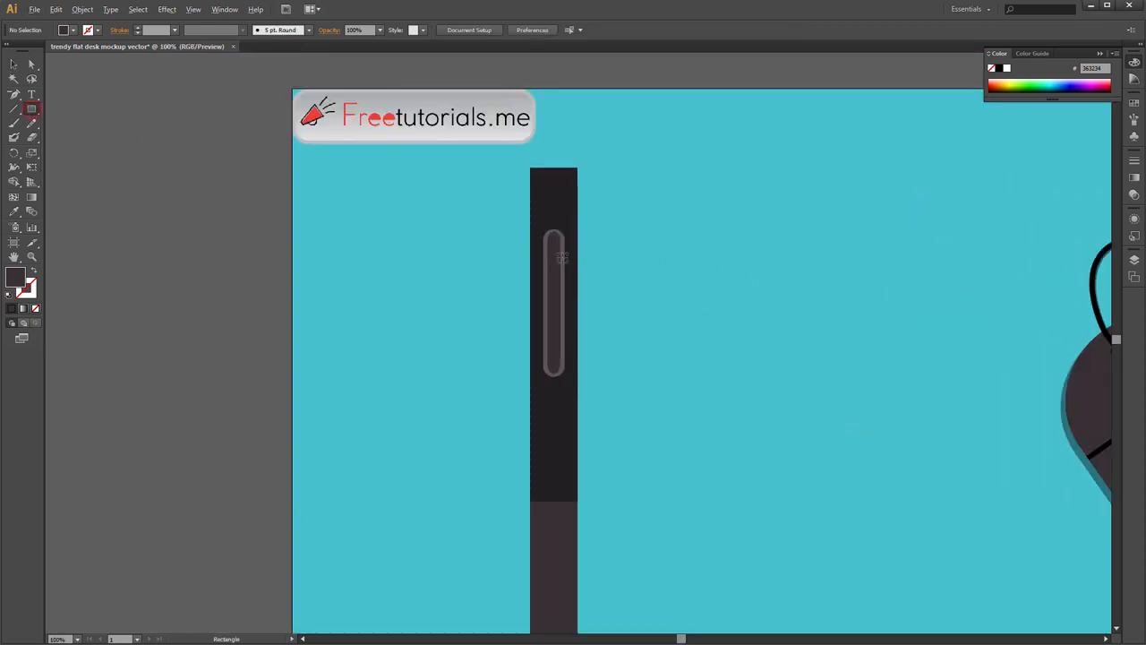
{"action": "scroll", "coordinate": [553, 263], "scroll_direction": "up", "scroll_amount": 3}
{"action": "left_click_drag", "start_coordinate": [577, 281], "coordinate": [593, 289]}
{"action": "scroll", "coordinate": [608, 284], "scroll_direction": "down", "scroll_amount": 1}
- Fill the small crossing rectangle with the near-black colour sampled from the bar's upper part
{"action": "key", "text": "i"}
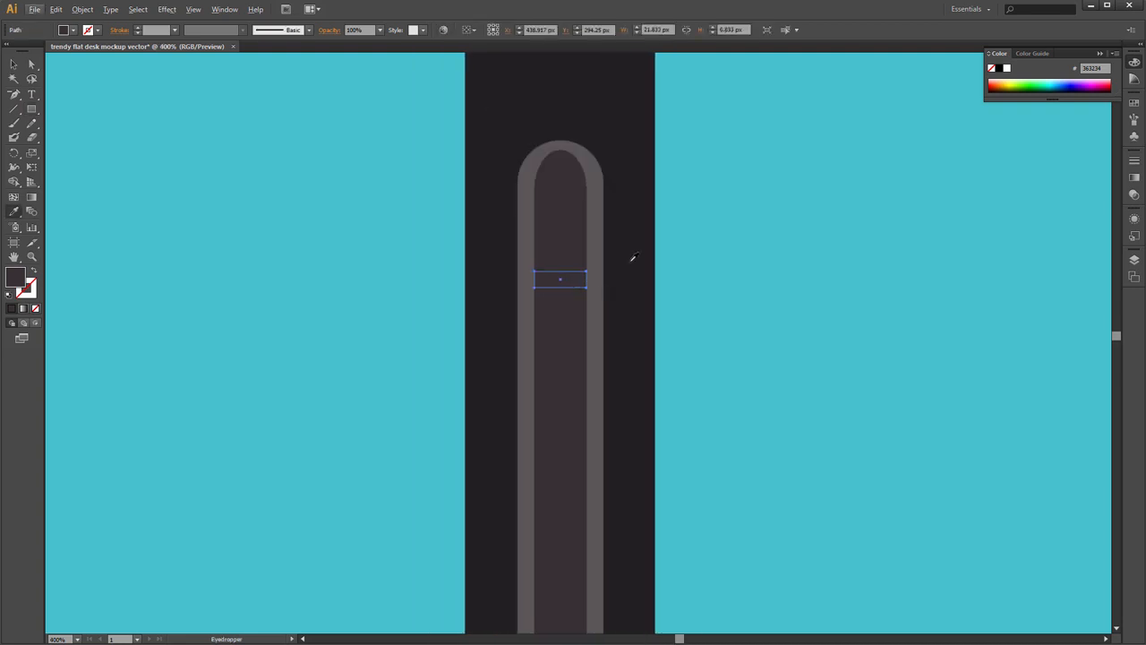
{"action": "left_click", "coordinate": [630, 261]}
{"action": "key", "text": "v"}
{"action": "left_click", "coordinate": [747, 305]}
{"action": "scroll", "coordinate": [665, 368], "scroll_direction": "down", "scroll_amount": 5}
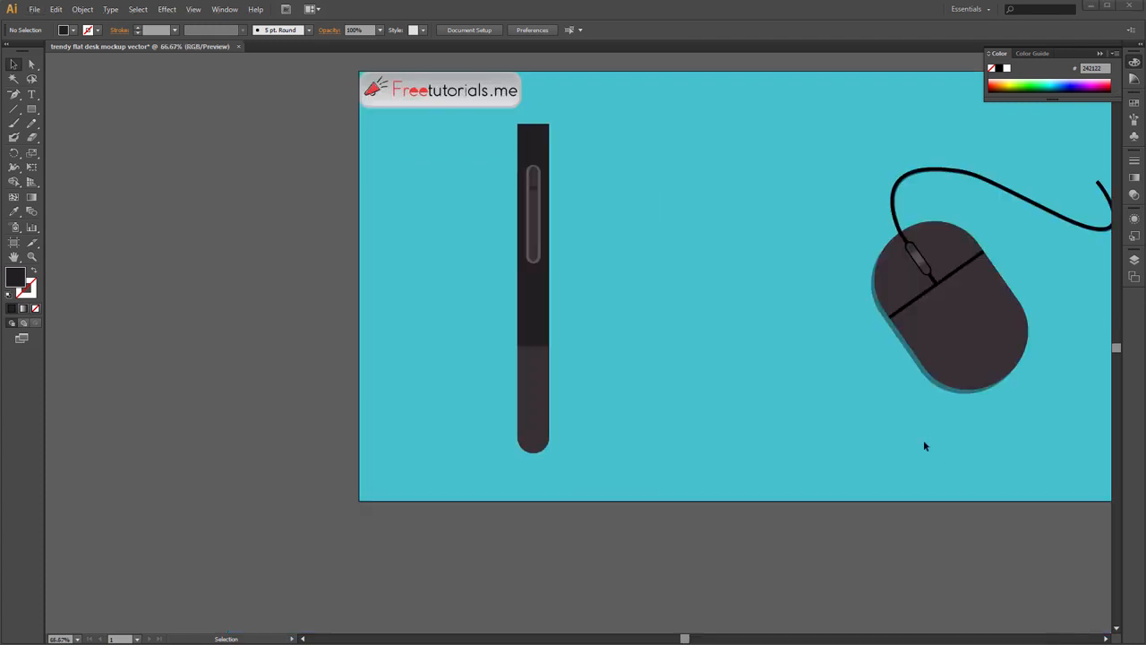
- Draw a near-black rounded rectangle about 51 × 68 px over the bar's lower end as the stylus tip and move it up slightly
{"action": "left_click_drag", "start_coordinate": [32, 109], "coordinate": [72, 126]}
{"action": "scroll", "coordinate": [537, 465], "scroll_direction": "up", "scroll_amount": 4}
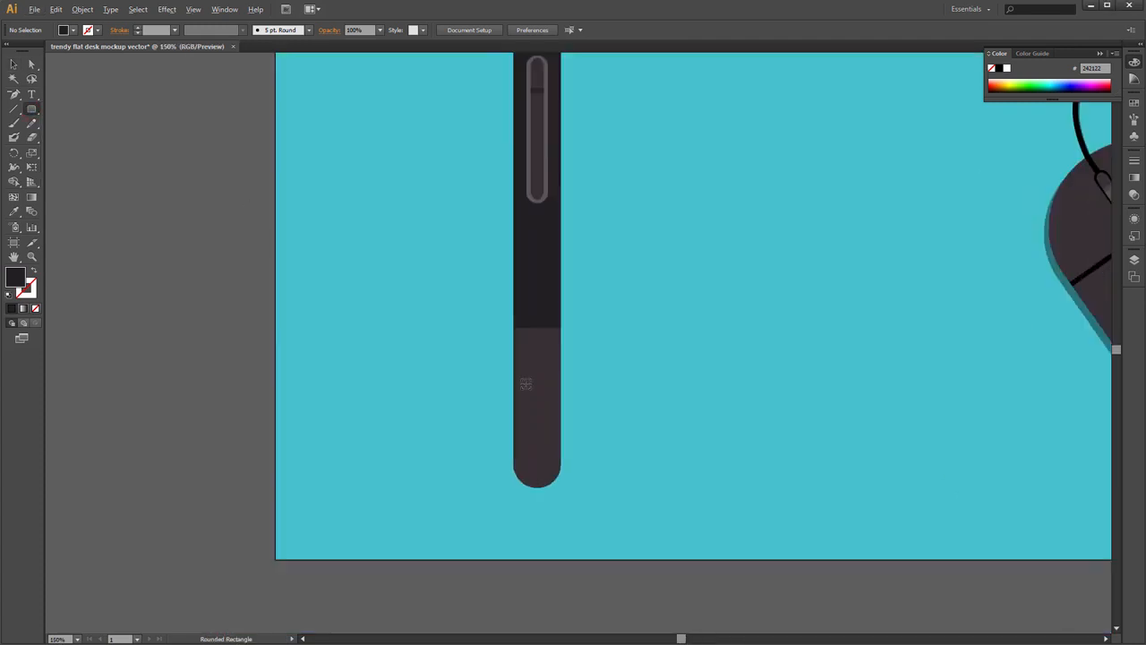
{"action": "left_click_drag", "start_coordinate": [498, 326], "coordinate": [588, 447]}
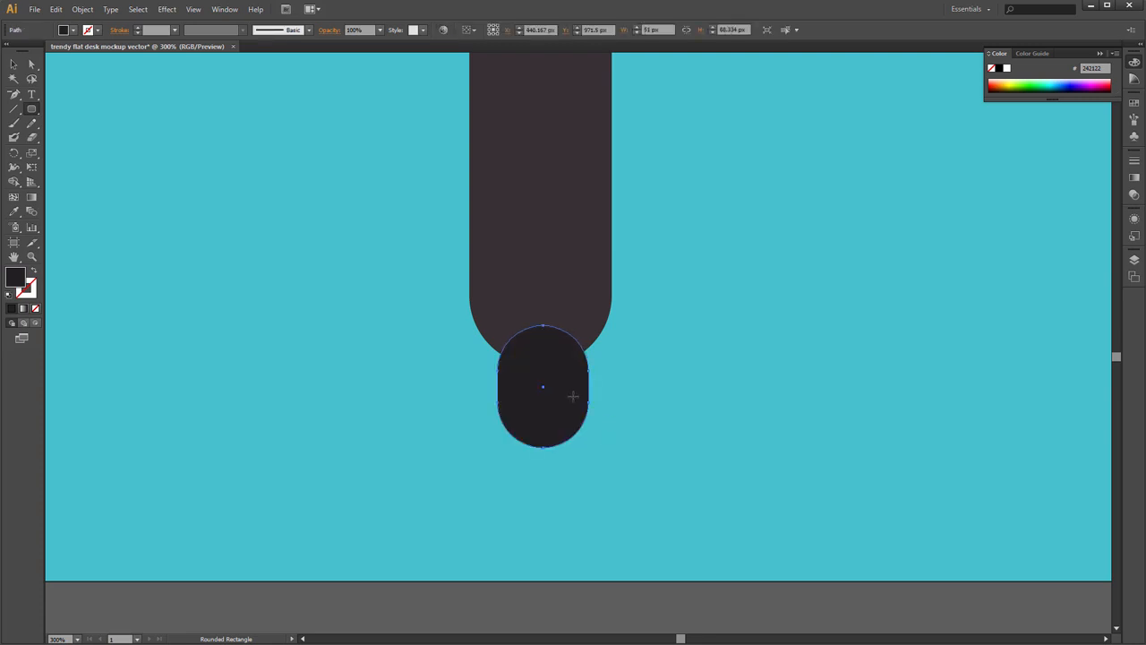
{"action": "key", "text": "v"}
{"action": "left_click_drag", "start_coordinate": [559, 391], "coordinate": [558, 381]}
- Bring the bar and its details in front of the tip, and move the tip further up behind the bar's lower end
{"action": "scroll", "coordinate": [586, 279], "scroll_direction": "down", "scroll_amount": 5}
{"action": "left_click_drag", "start_coordinate": [614, 218], "coordinate": [606, 315]}
{"action": "right_click", "coordinate": [587, 316]}
{"action": "left_click", "coordinate": [599, 471]}
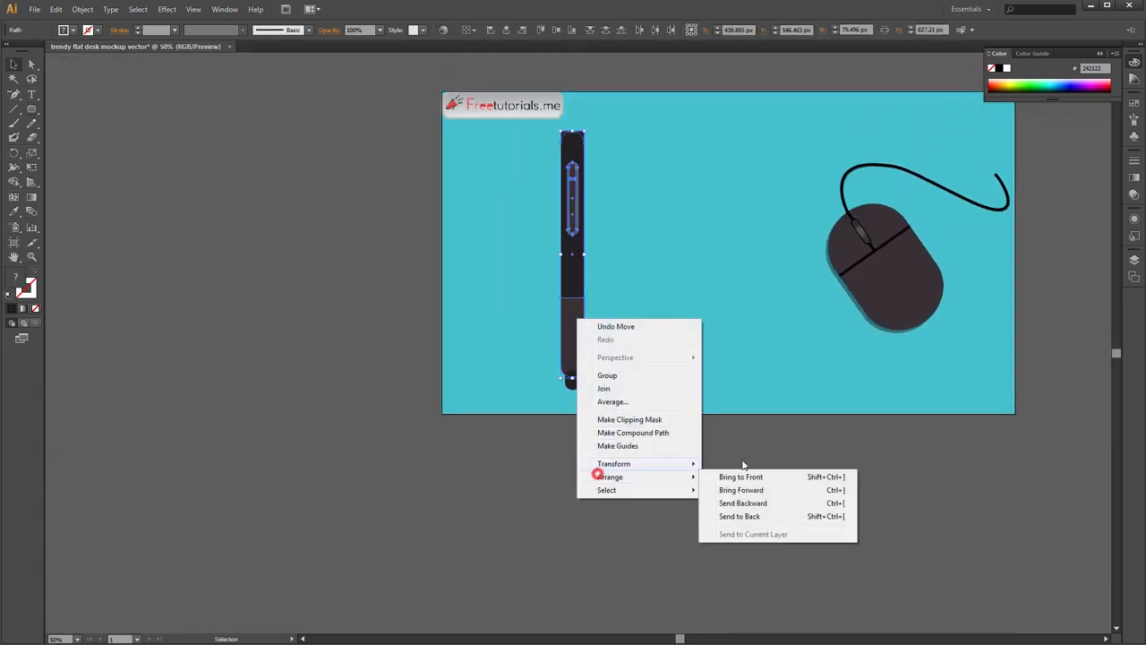
{"action": "left_click", "coordinate": [741, 471]}
{"action": "right_click", "coordinate": [568, 264]}
{"action": "left_click", "coordinate": [606, 429]}
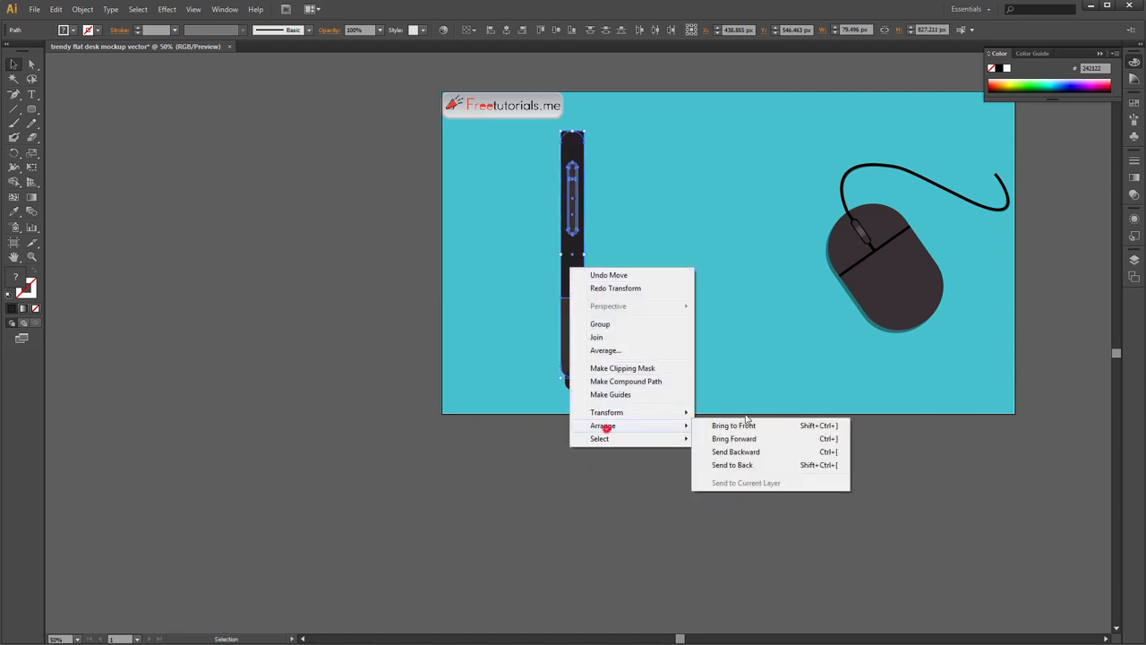
{"action": "left_click", "coordinate": [737, 429]}
{"action": "left_click", "coordinate": [681, 347]}
{"action": "scroll", "coordinate": [573, 394], "scroll_direction": "up", "scroll_amount": 5}
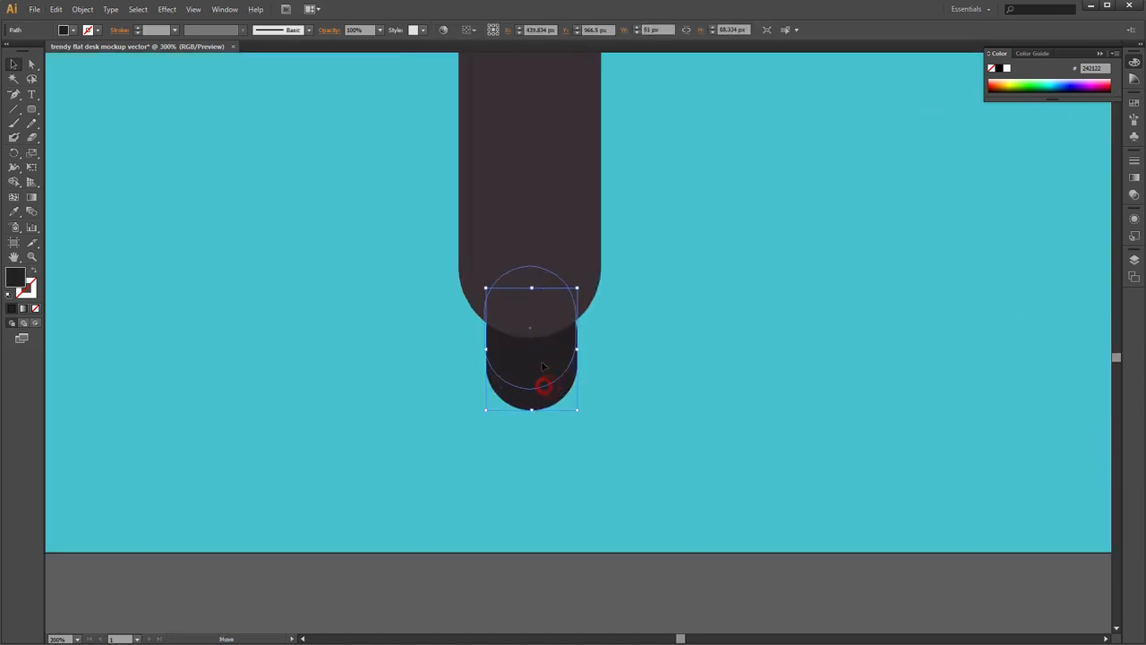
{"action": "scroll", "coordinate": [627, 329], "scroll_direction": "down", "scroll_amount": 3}
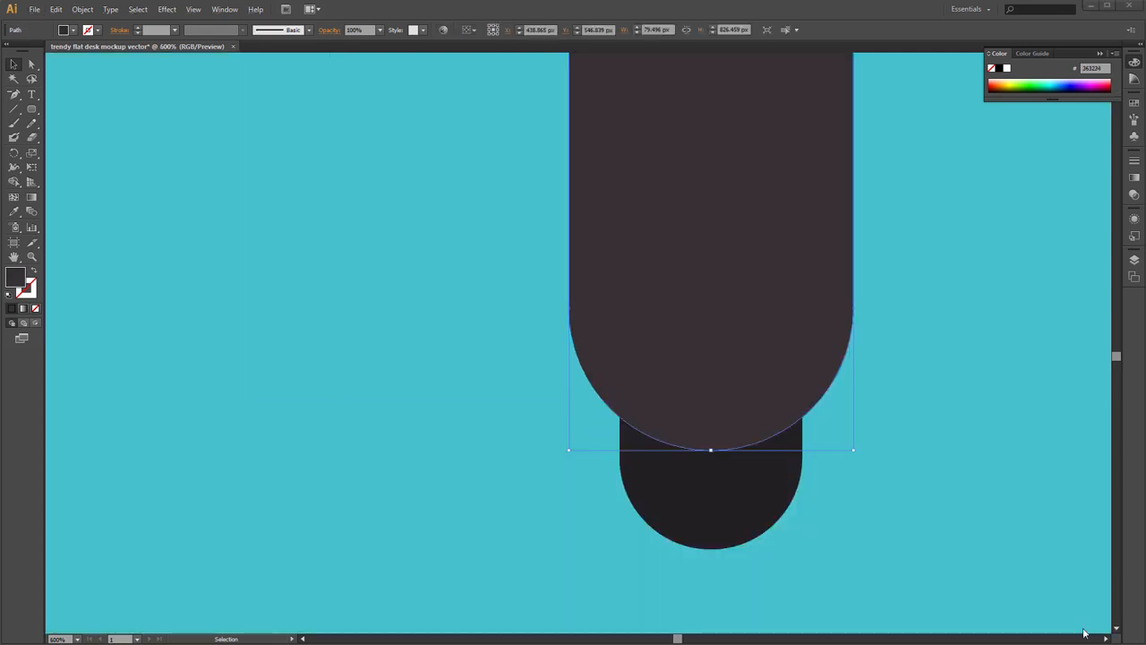
- Raise the bottom anchor point of the bar's rounded end to Y about 949 px to flatten its curve
{"action": "left_click", "coordinate": [711, 451]}
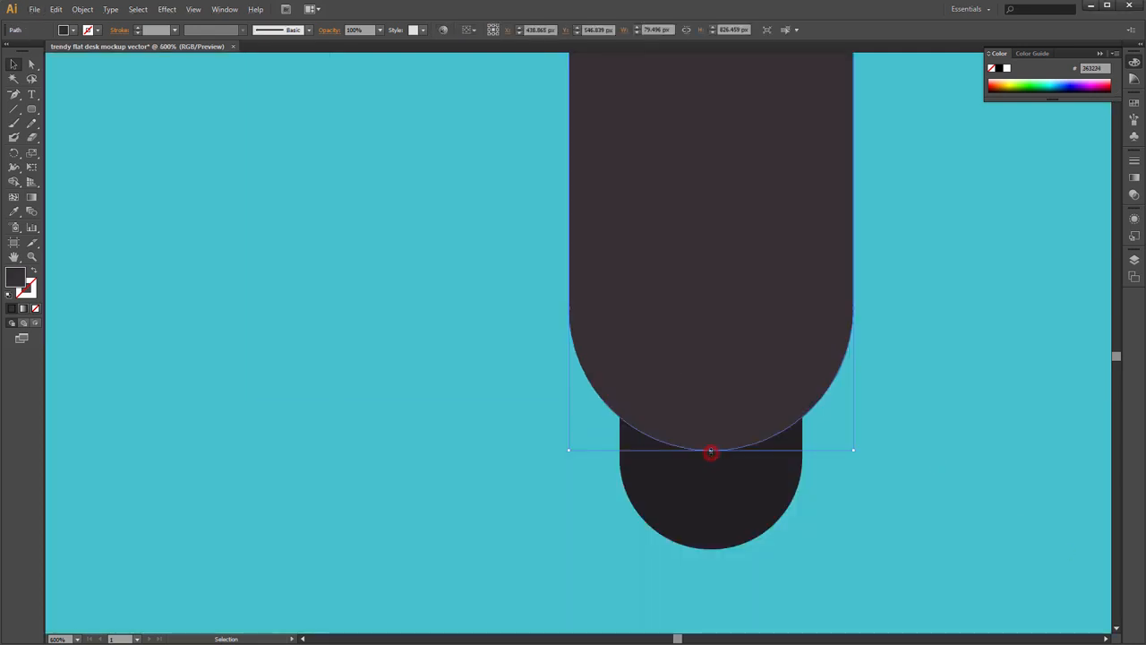
{"action": "key", "text": "a"}
{"action": "left_click", "coordinate": [711, 451]}
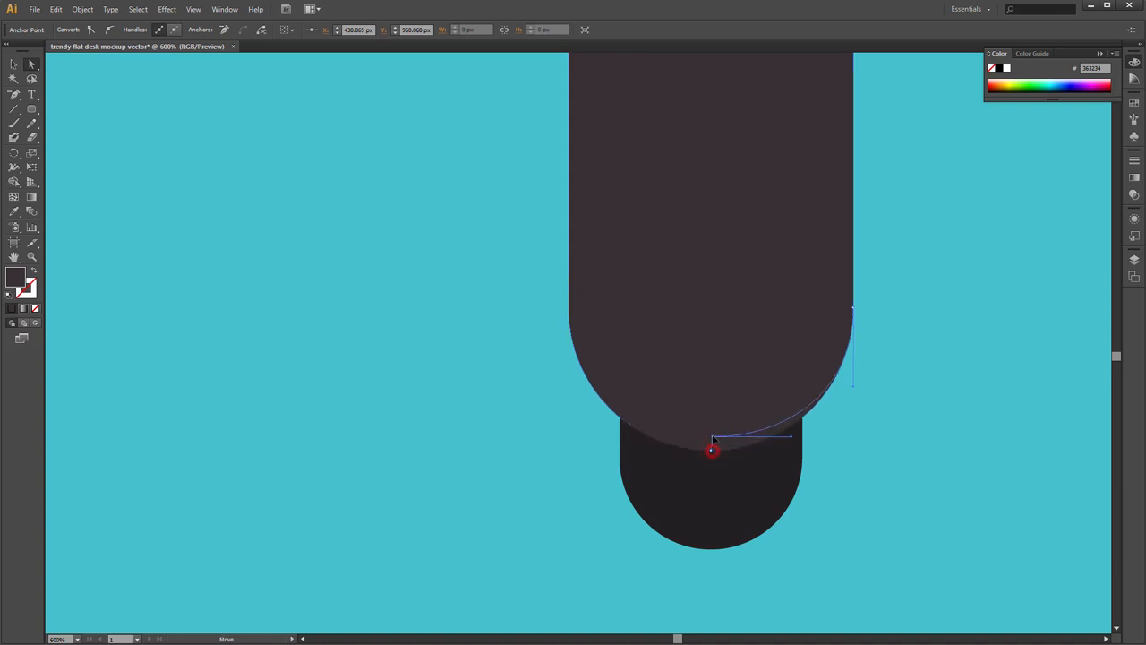
{"action": "left_click", "coordinate": [13, 64]}
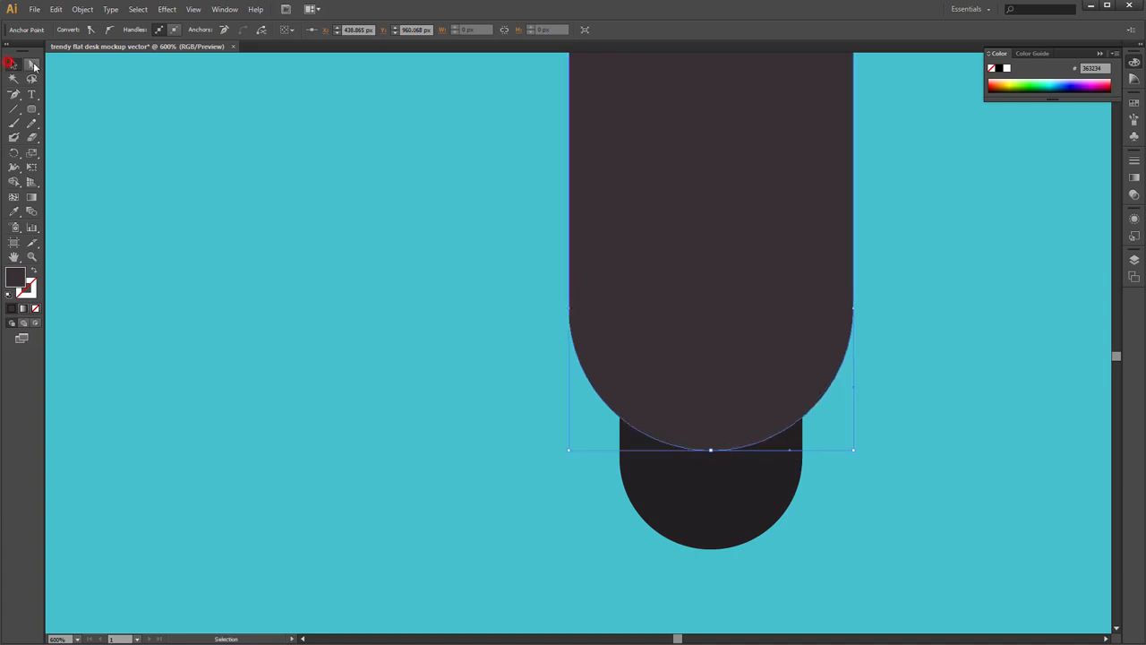
{"action": "left_click", "coordinate": [31, 63]}
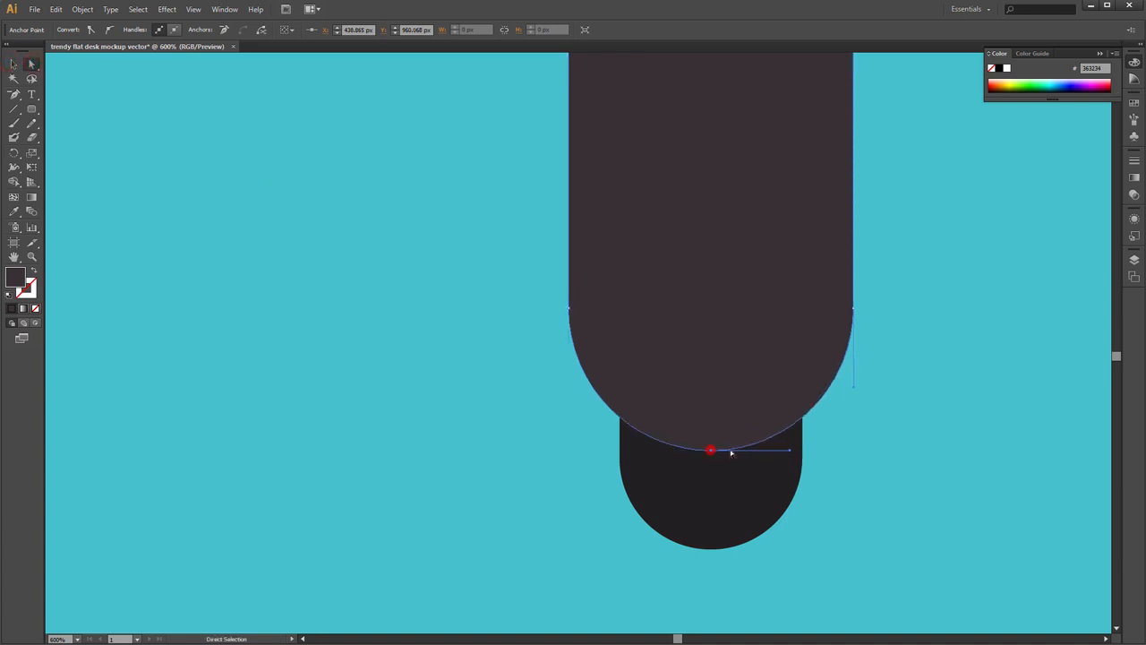
{"action": "left_click_drag", "start_coordinate": [720, 452], "coordinate": [710, 411]}
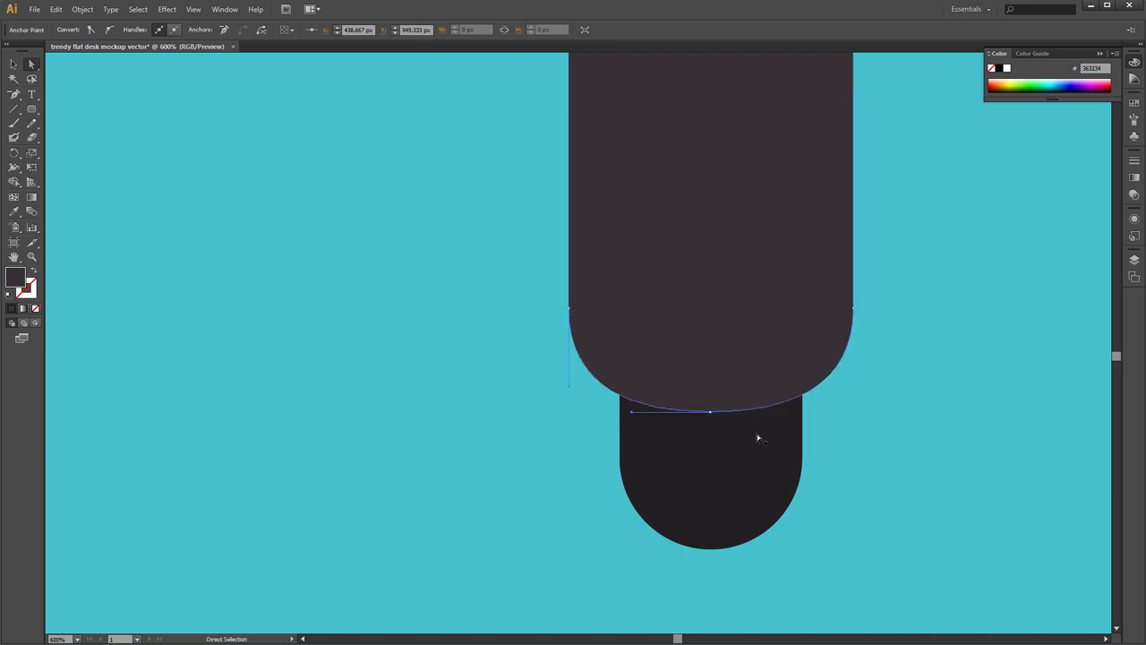
{"action": "scroll", "coordinate": [664, 461], "scroll_direction": "down", "scroll_amount": 4}
{"action": "scroll", "coordinate": [728, 437], "scroll_direction": "up", "scroll_amount": 1}
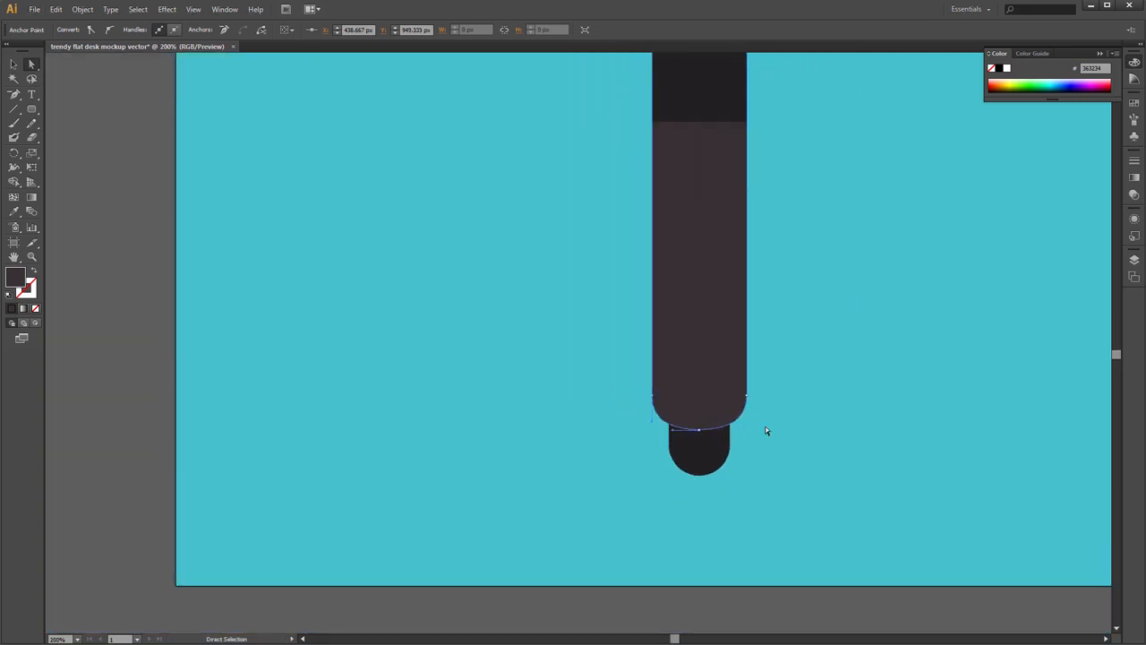
{"action": "left_click", "coordinate": [768, 426]}
- Move the dark tip up so that less of it sticks out below the flattened end
{"action": "key", "text": "v"}
{"action": "left_click_drag", "start_coordinate": [708, 445], "coordinate": [712, 436]}
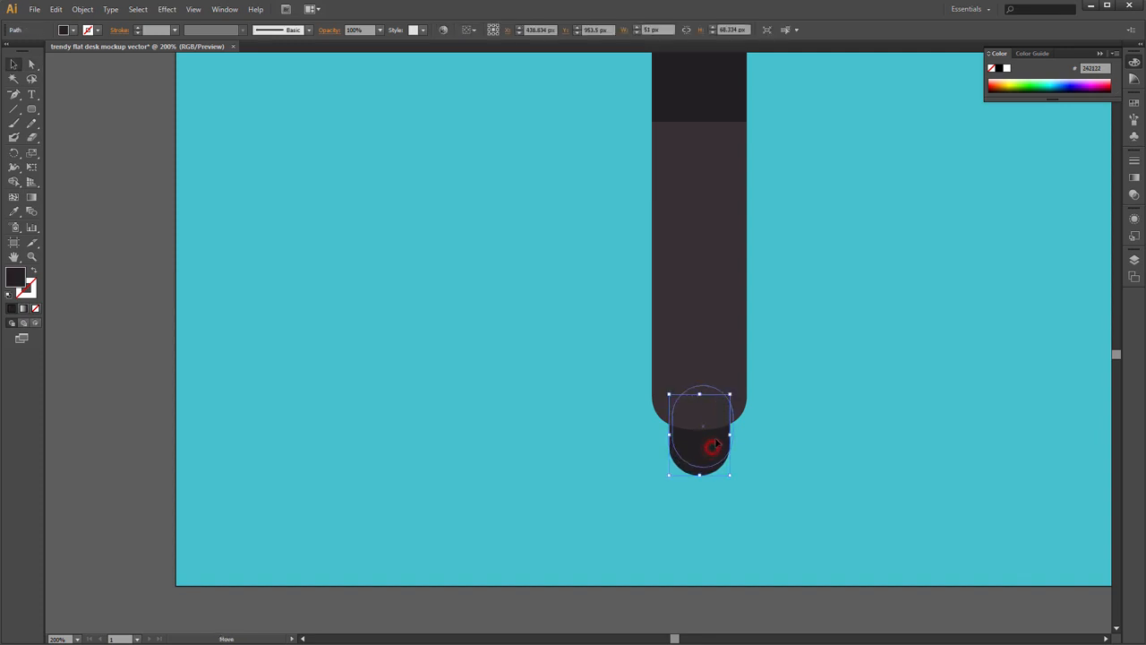
{"action": "left_click", "coordinate": [760, 435]}
{"action": "left_click", "coordinate": [711, 450]}
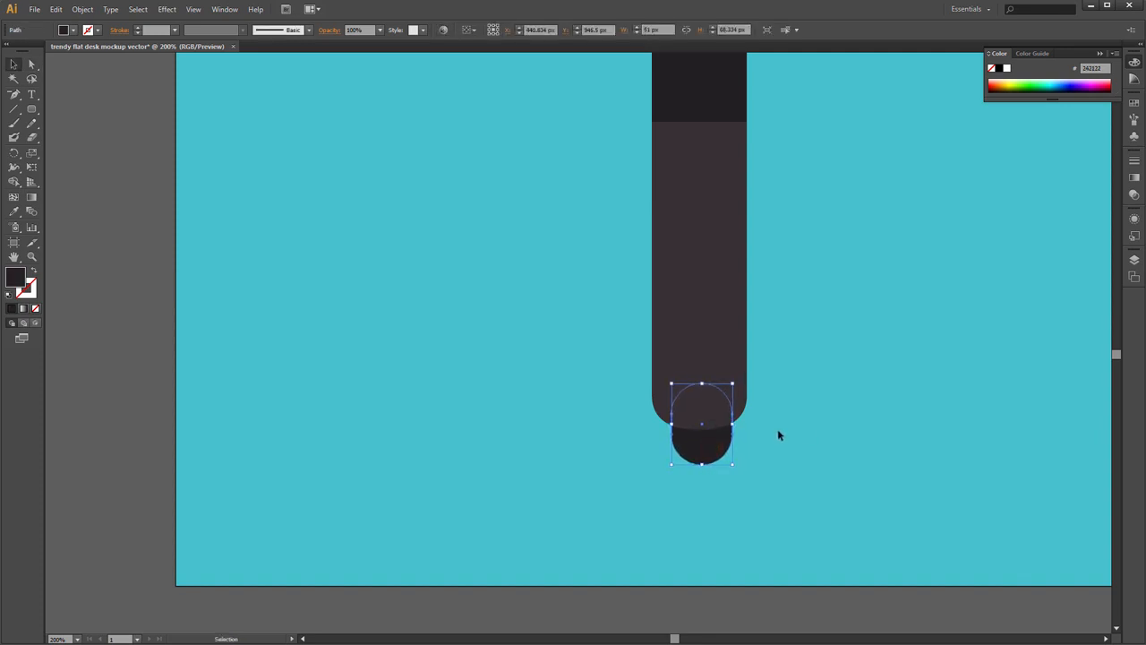
{"action": "left_click", "coordinate": [780, 429]}
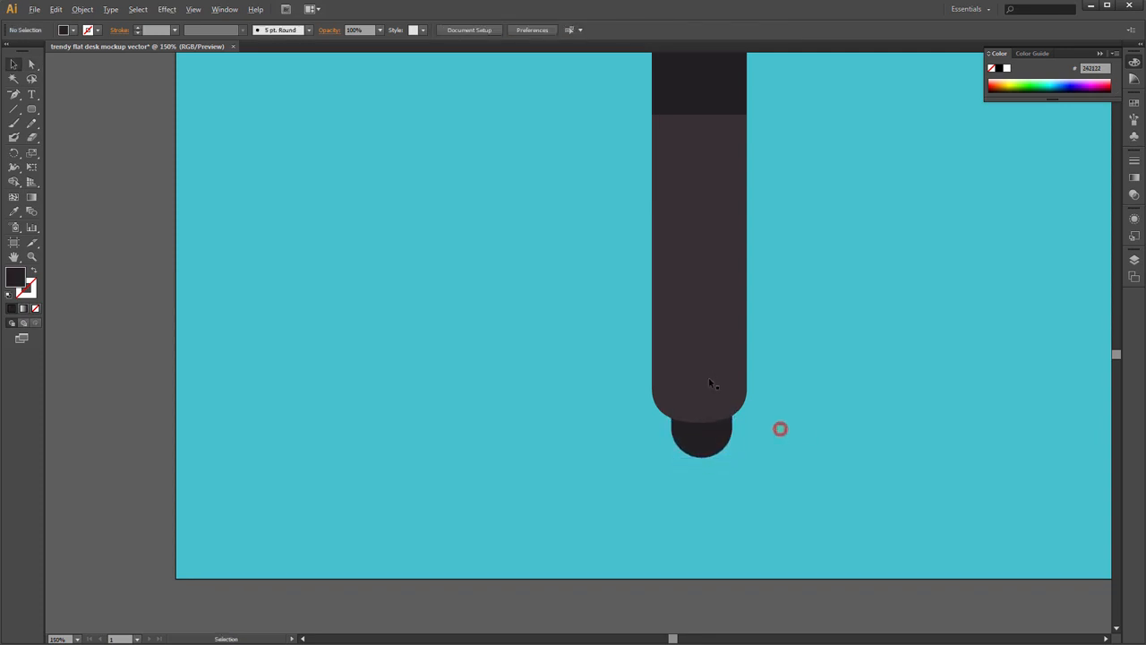
- Draw a narrow vertical rectangle about 12 × 257 px down the middle of the stylus's lower half as a highlight
{"action": "scroll", "coordinate": [708, 383], "scroll_direction": "down", "scroll_amount": 2}
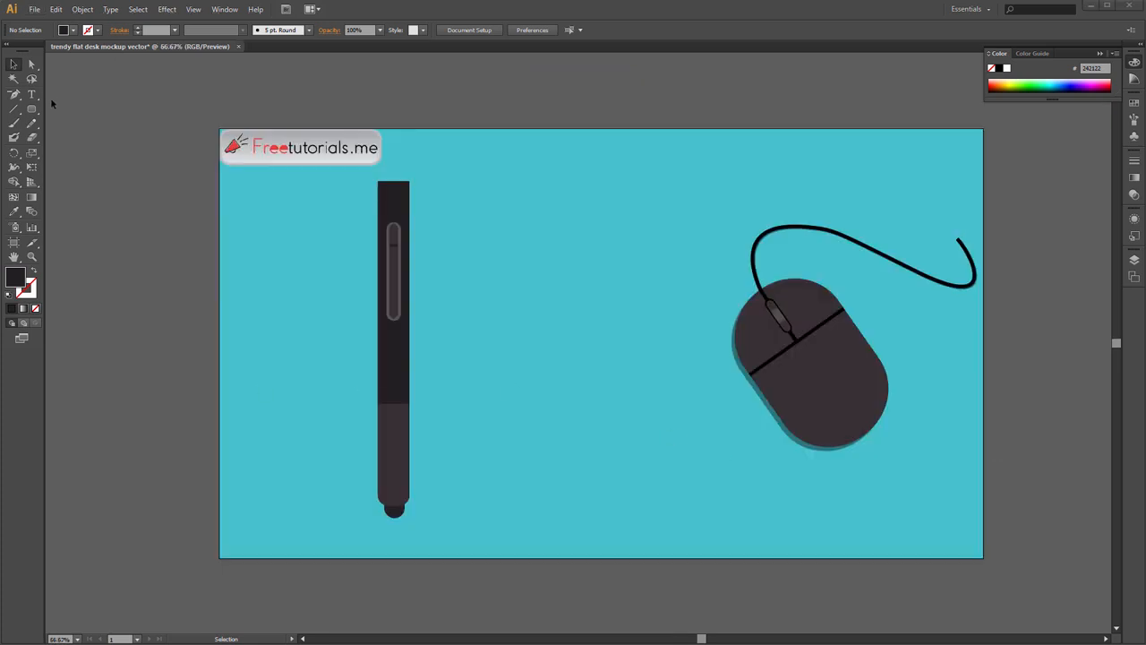
{"action": "left_click_drag", "start_coordinate": [32, 108], "coordinate": [76, 109]}
{"action": "scroll", "coordinate": [409, 378], "scroll_direction": "up", "scroll_amount": 5}
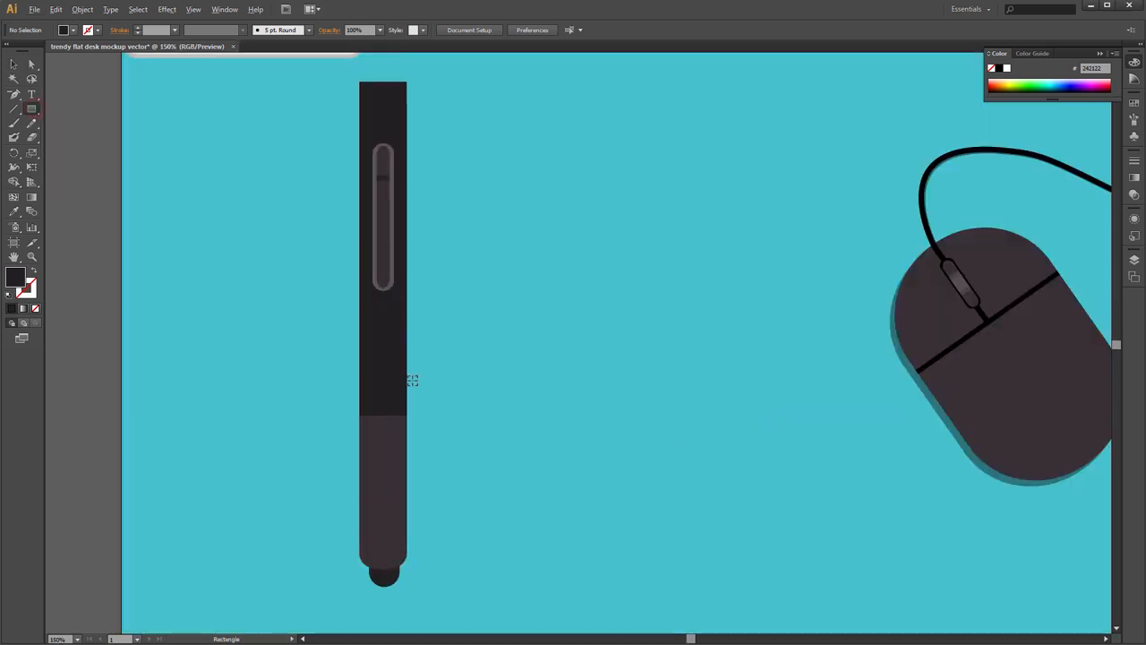
{"action": "scroll", "coordinate": [525, 175], "scroll_direction": "down", "scroll_amount": 1}
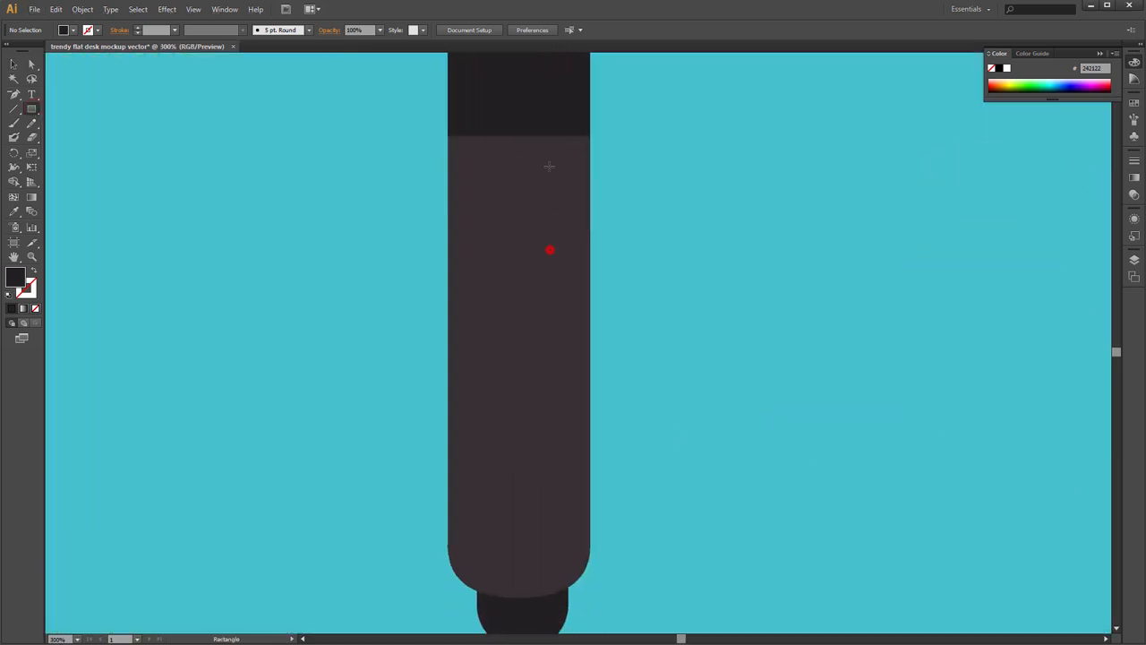
{"action": "mouse_move", "coordinate": [517, 135]}
{"action": "left_mouse_down"}
{"action": "mouse_move", "coordinate": [538, 250]}
{"action": "mouse_move", "coordinate": [538, 598]}
{"action": "left_mouse_up"}
{"action": "scroll", "coordinate": [557, 398], "scroll_direction": "down", "scroll_amount": 4}
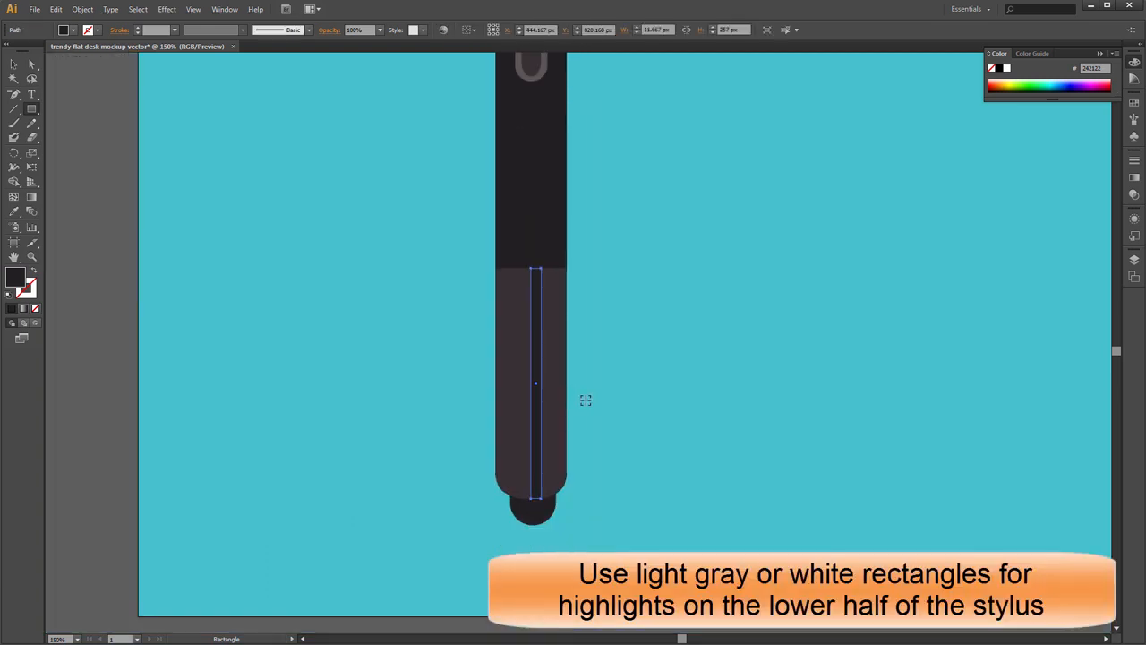
- Fill the highlight rectangle with the grey sampled from the outer rounded rectangle on the upper part
{"action": "key", "text": "i"}
{"action": "scroll", "coordinate": [544, 237], "scroll_direction": "up", "scroll_amount": 2}
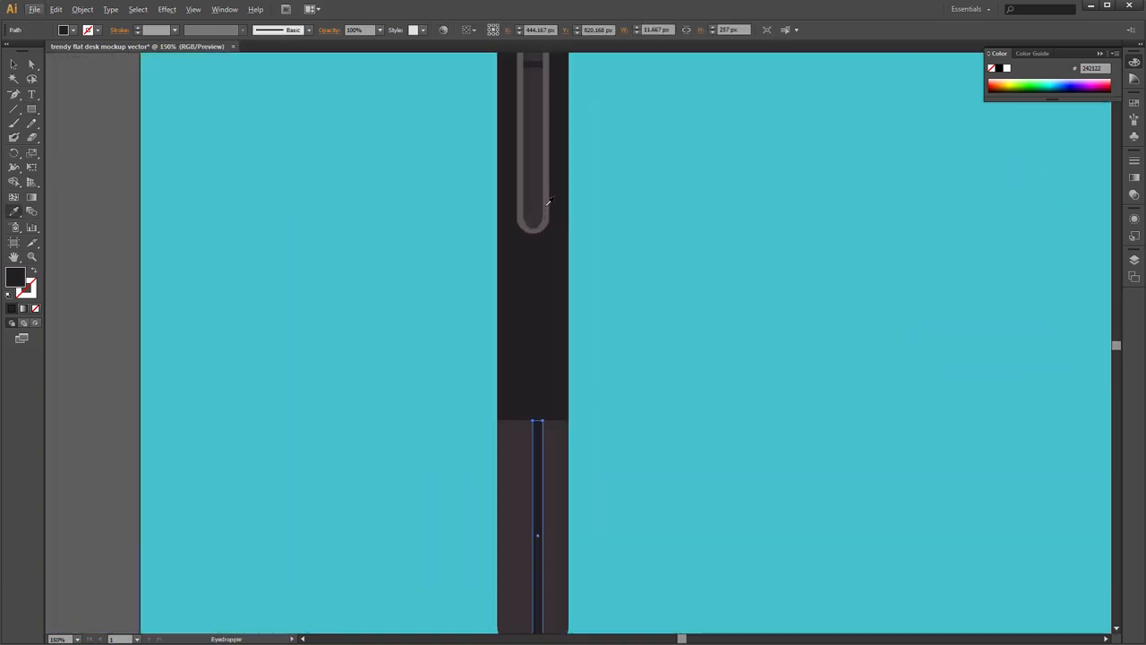
{"action": "left_click", "coordinate": [547, 202]}
{"action": "key", "text": "v"}
{"action": "left_click", "coordinate": [615, 337]}
{"action": "scroll", "coordinate": [615, 338], "scroll_direction": "down", "scroll_amount": 1}
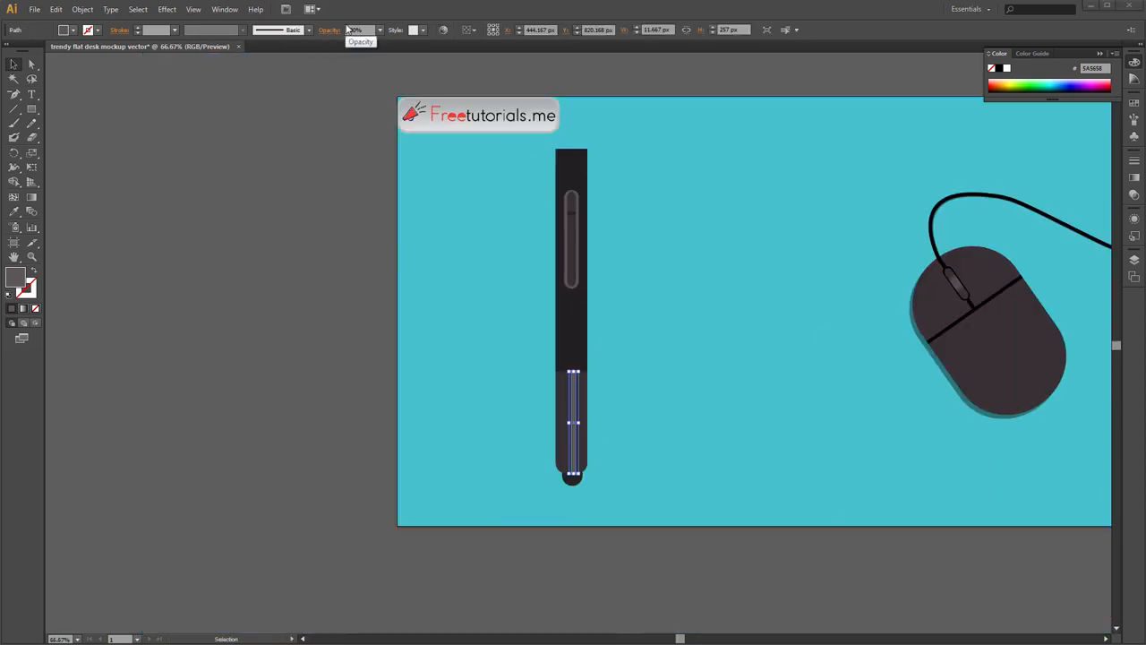
- Set the highlight rectangle's opacity to 50%
{"action": "left_click", "coordinate": [368, 31]}
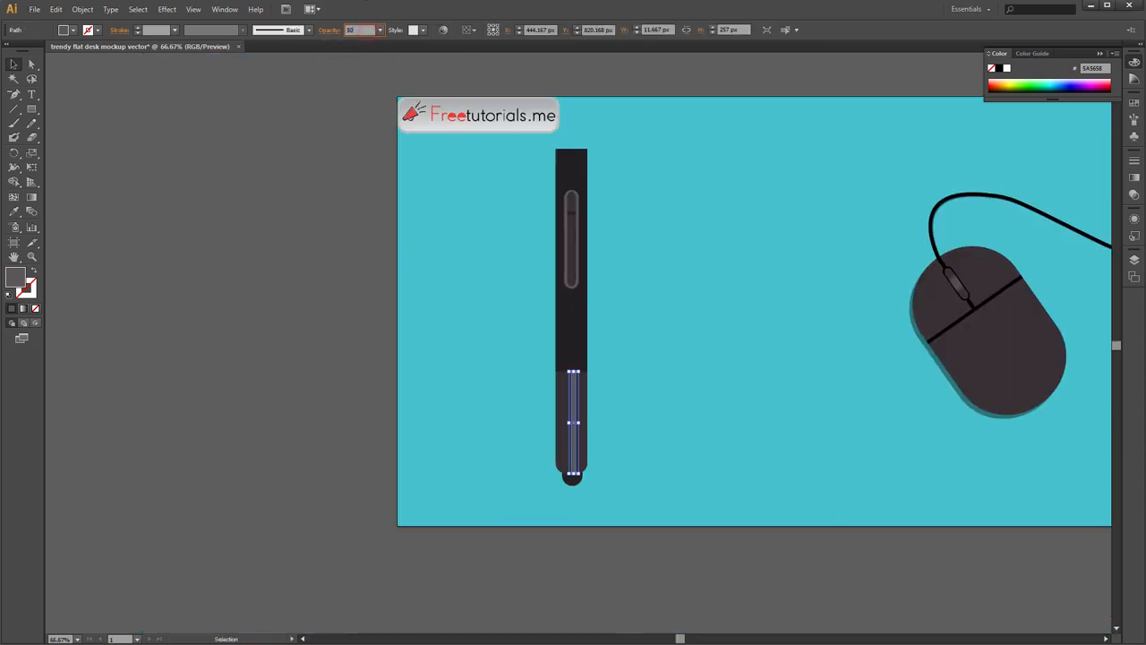
{"action": "type", "text": "50"}
{"action": "key", "text": "Return"}
{"action": "left_click", "coordinate": [612, 361]}
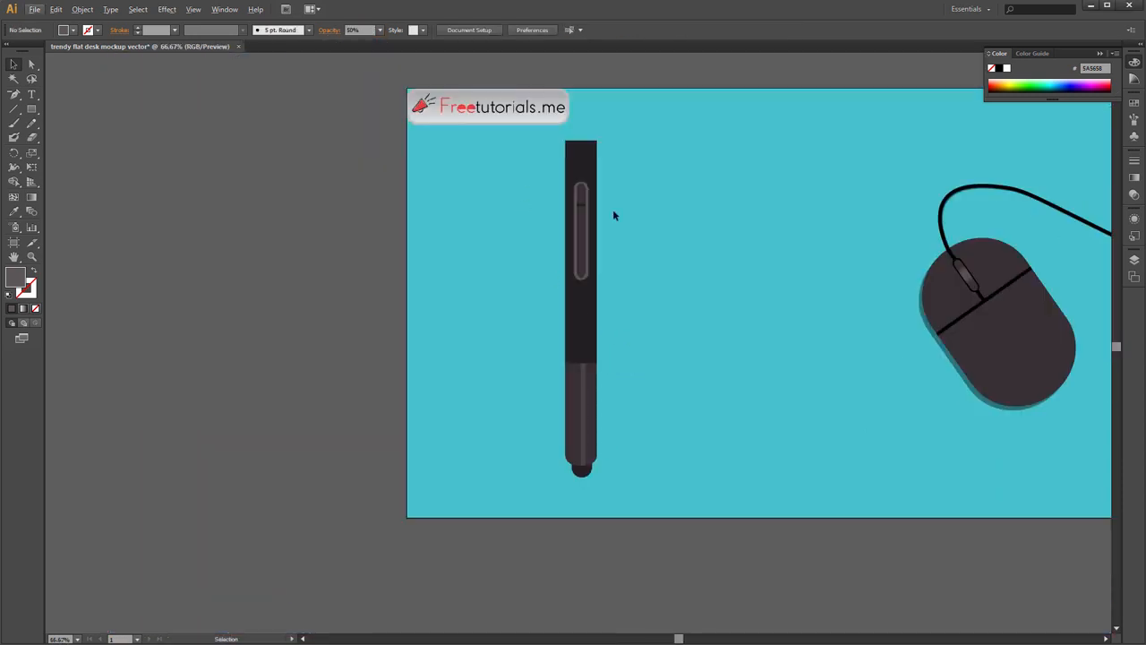
- Select the stylus's dark upper part, its lower body and the tip, and paste a copy of them in back
{"action": "scroll", "coordinate": [608, 385], "scroll_direction": "up", "scroll_amount": 1}
{"action": "left_click", "coordinate": [577, 296]}
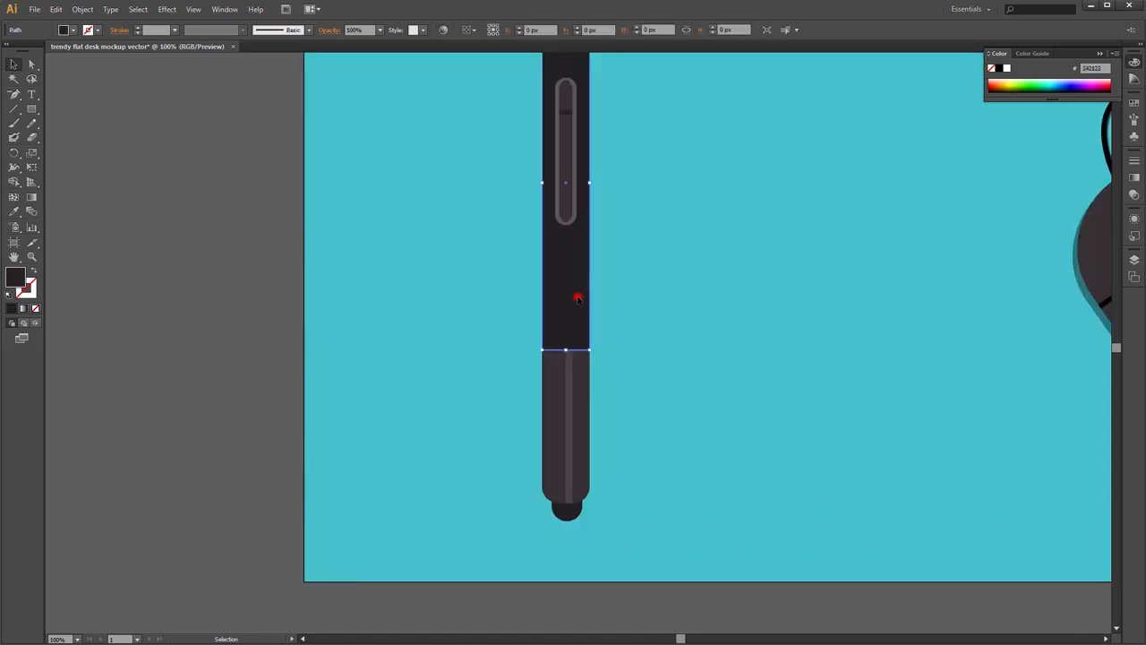
{"action": "left_click", "coordinate": [553, 410], "text": "shift"}
{"action": "scroll", "coordinate": [594, 361], "scroll_direction": "down", "scroll_amount": 1}
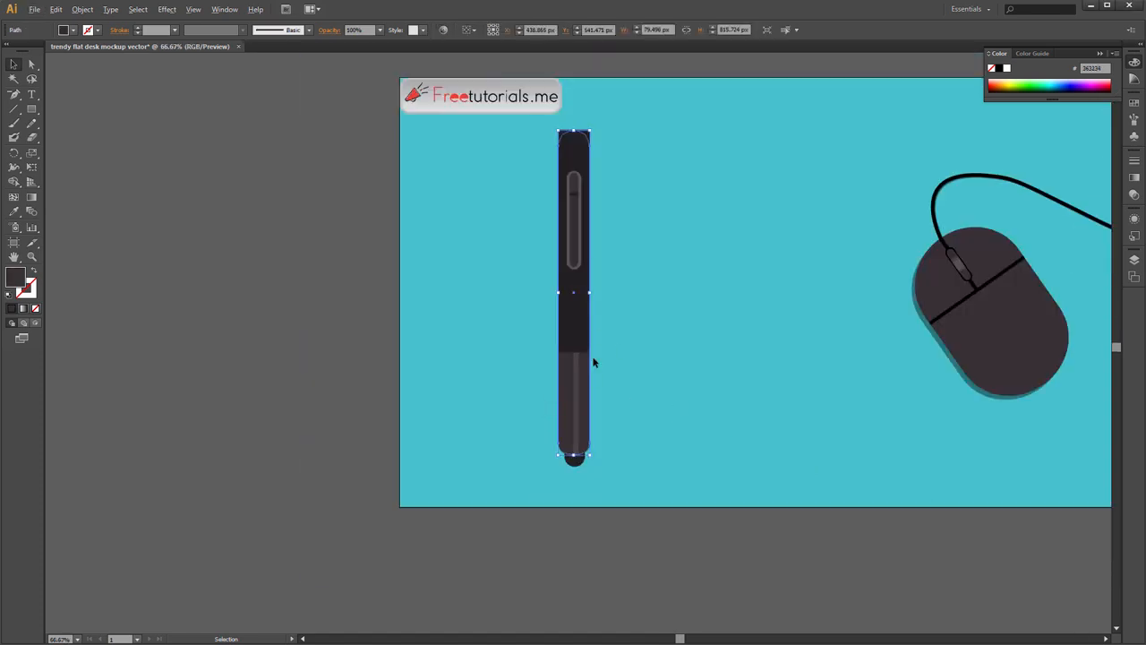
{"action": "right_click", "coordinate": [655, 278]}
{"action": "left_click", "coordinate": [576, 138]}
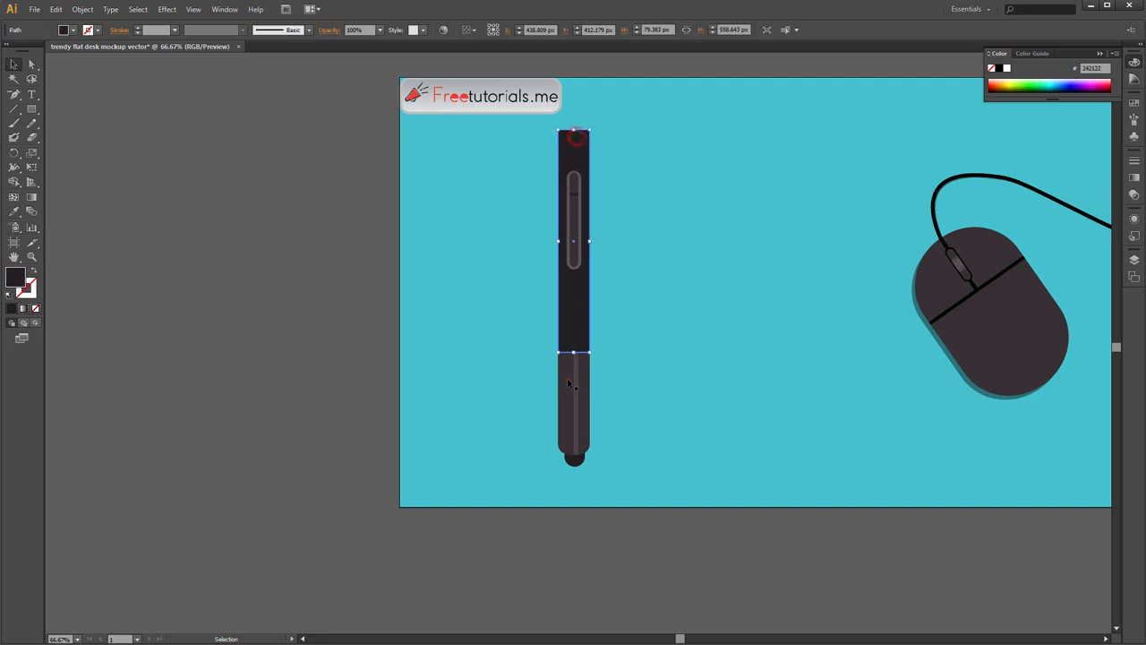
{"action": "left_click", "coordinate": [566, 377], "text": "shift"}
{"action": "scroll", "coordinate": [574, 438], "scroll_direction": "up", "scroll_amount": 1}
{"action": "left_click", "coordinate": [579, 476]}
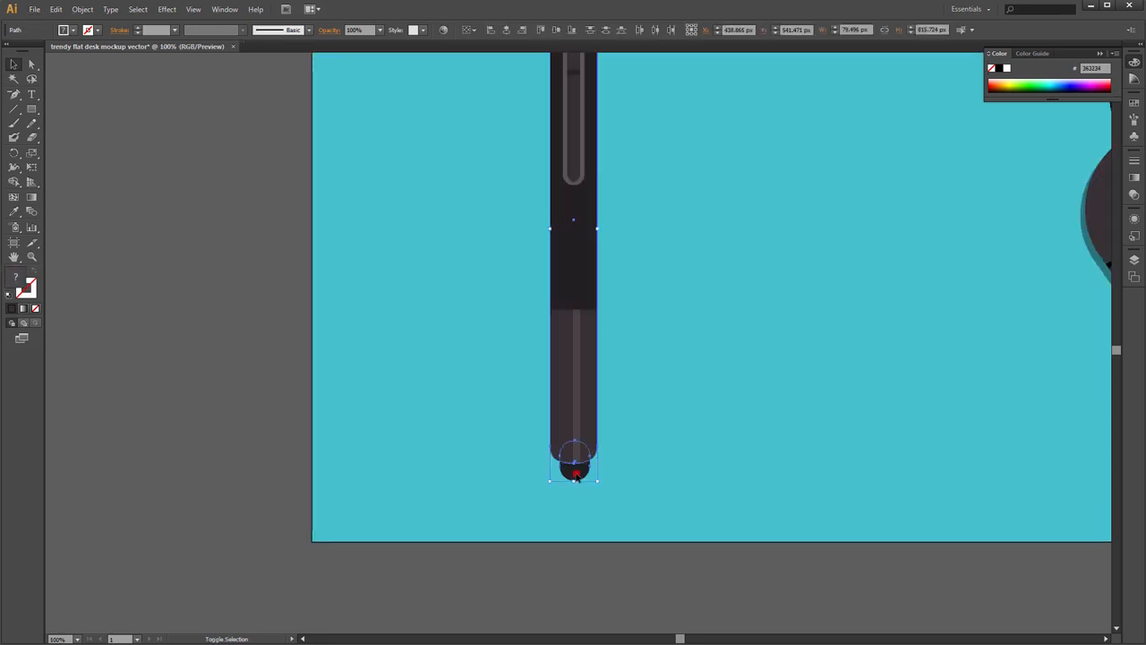
{"action": "key", "text": "v"}
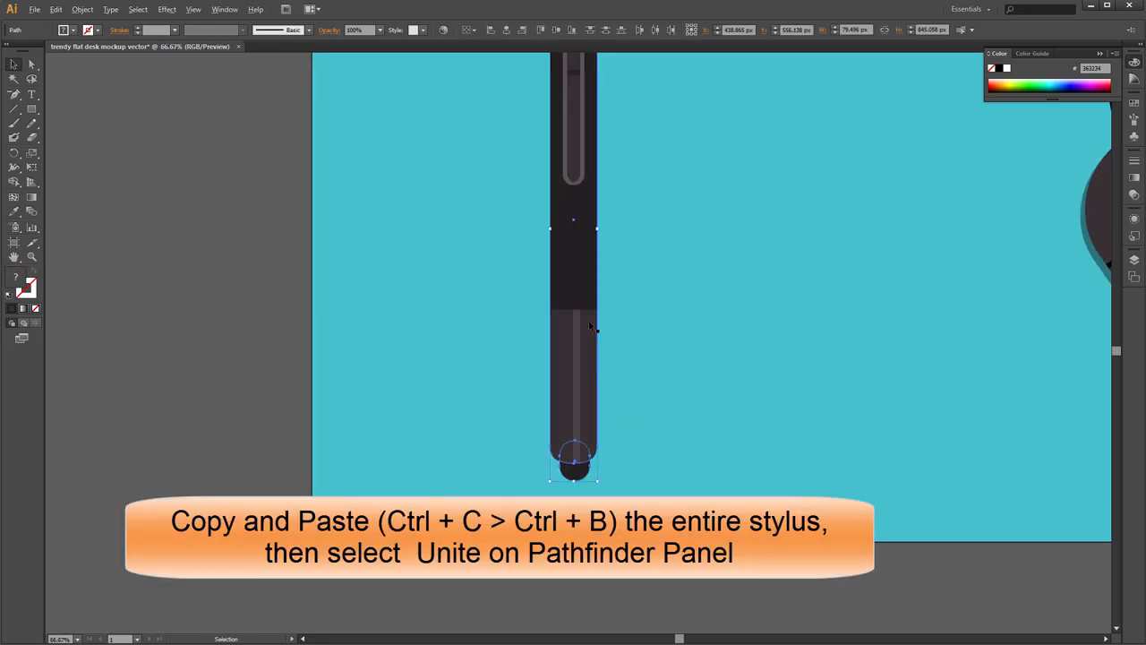
{"action": "key", "text": "ctrl+minus"}
- Unite the copied stylus shapes into a single silhouette with Pathfinder
{"action": "left_click", "coordinate": [224, 9]}
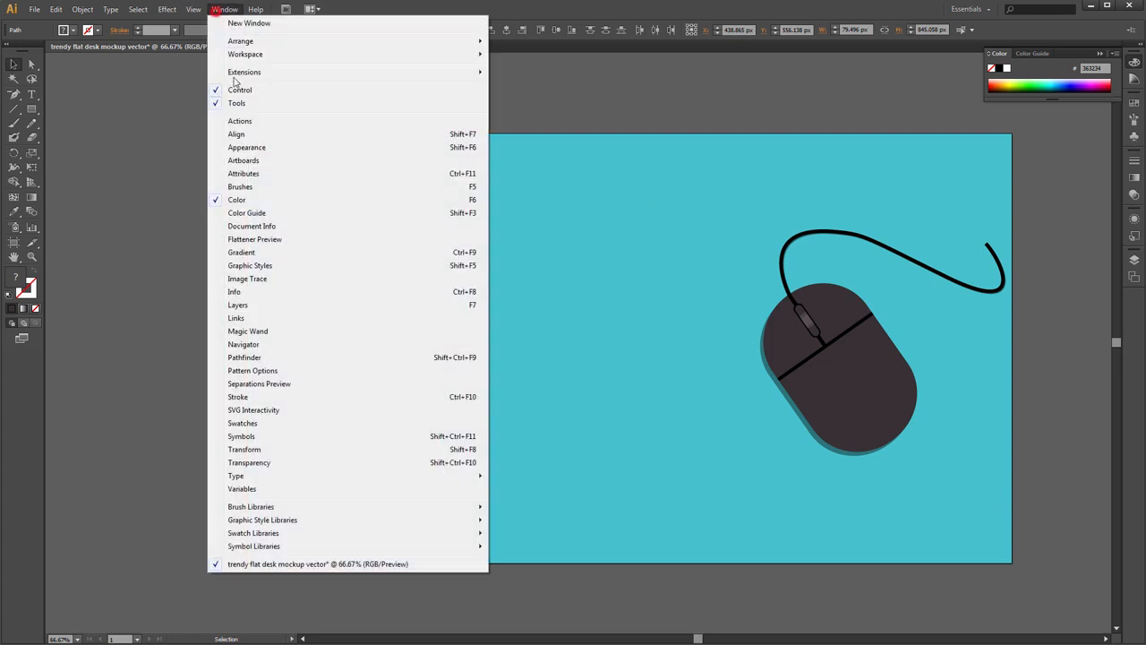
{"action": "left_click", "coordinate": [253, 358]}
{"action": "left_click", "coordinate": [958, 144]}
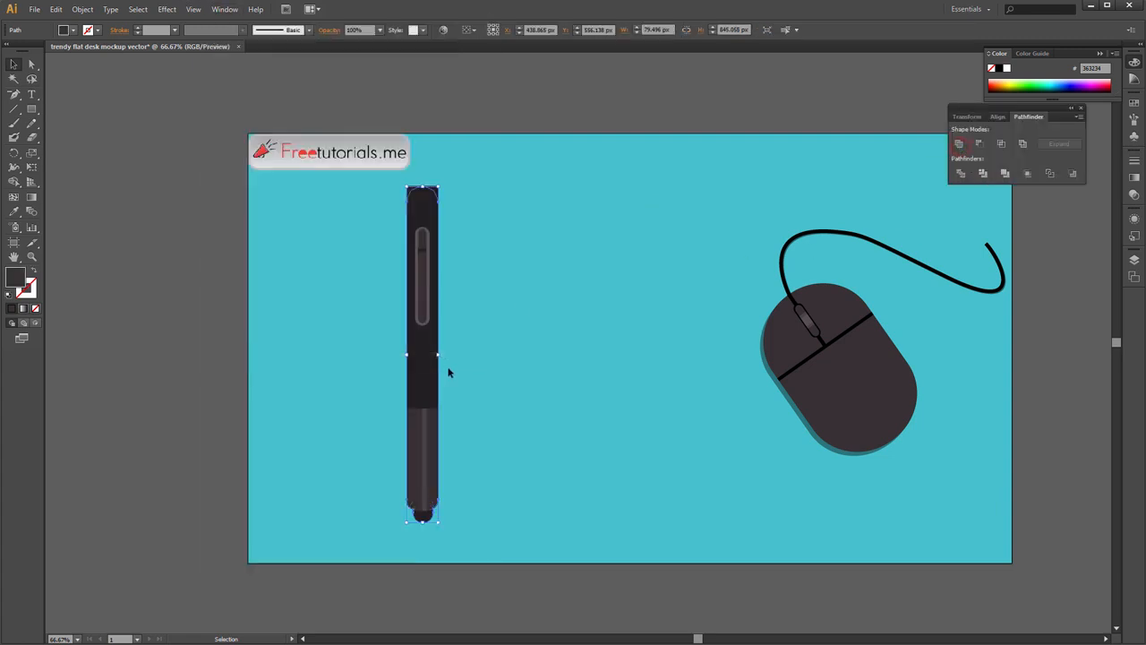
- Nudge the united silhouette 6 px to the left so that it peeks out from behind the stylus
{"action": "key", "text": "Left"}
{"action": "key", "text": "Left"}
{"action": "key", "text": "Left"}
{"action": "key", "text": "Left"}
{"action": "key", "text": "Left"}
{"action": "key", "text": "Left"}
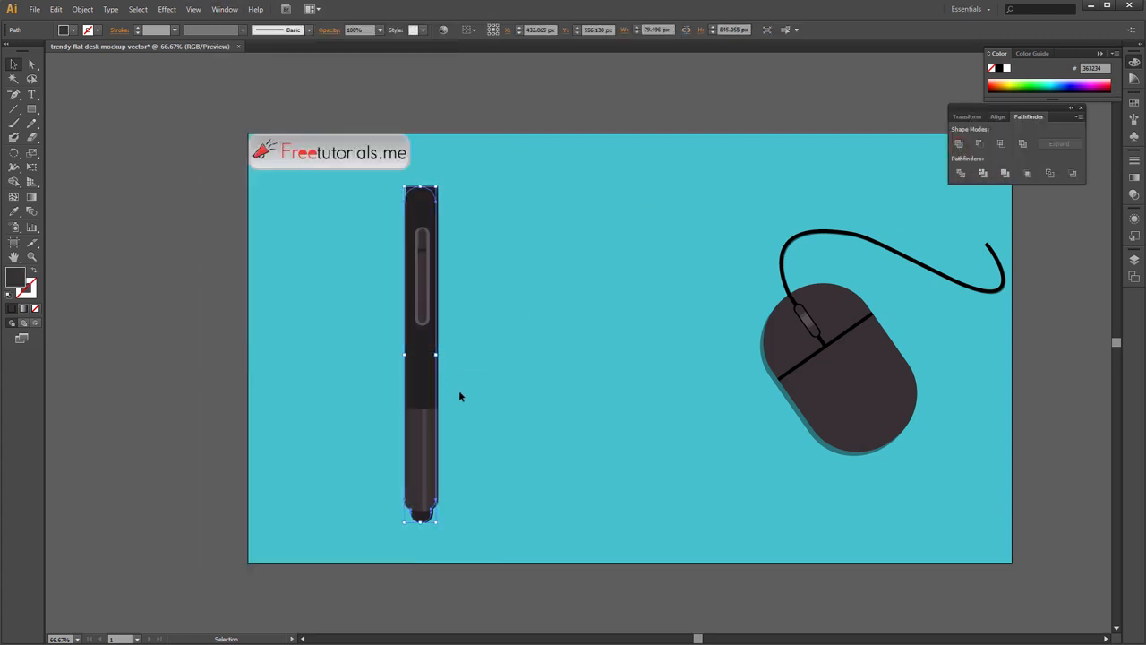
- Nudge the united silhouette behind the stylus 2 px further to the left and fill it with black (#000000)
{"action": "key", "text": "ctrl+c"}
{"action": "key", "text": "ctrl+f"}
{"action": "key", "text": "Left"}
{"action": "key", "text": "Left"}
{"action": "double_click", "coordinate": [14, 275]}
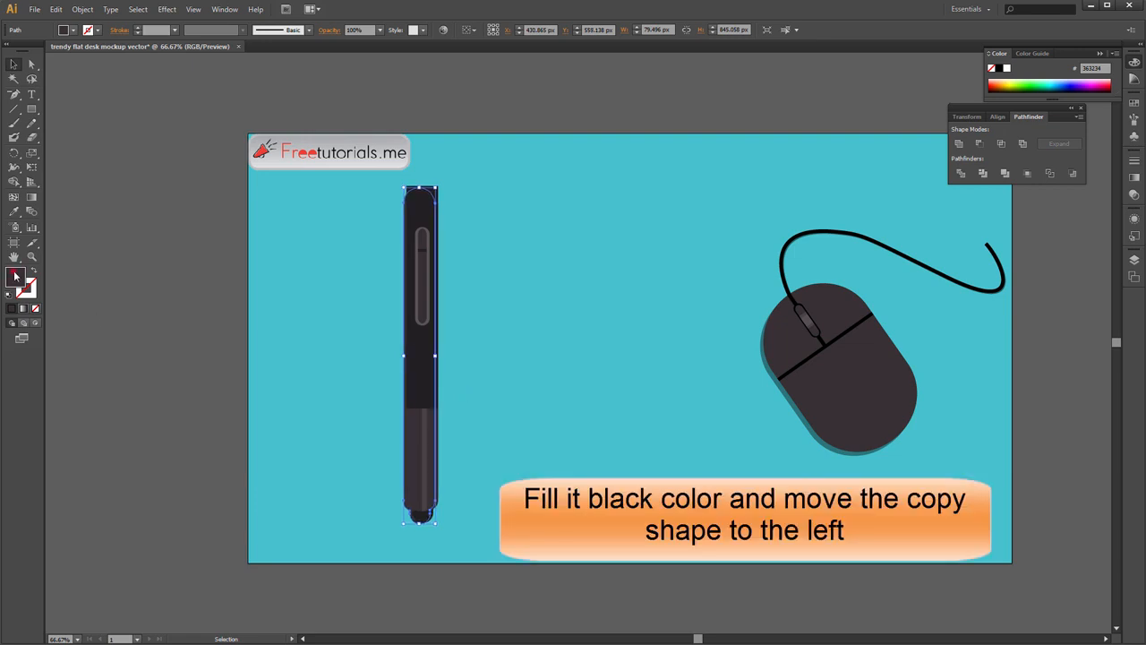
{"action": "type", "text": "000000"}
{"action": "left_click", "coordinate": [959, 241]}
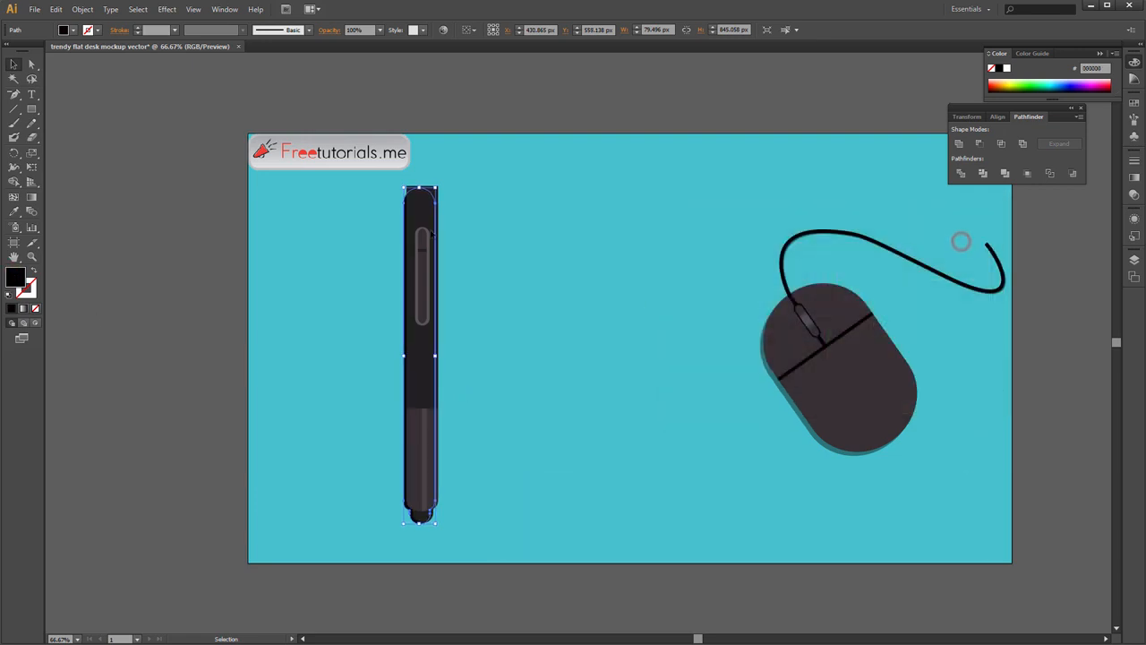
- Set the black stylus silhouette's blend mode to Multiply and its opacity to 50%
{"action": "left_click", "coordinate": [225, 9]}
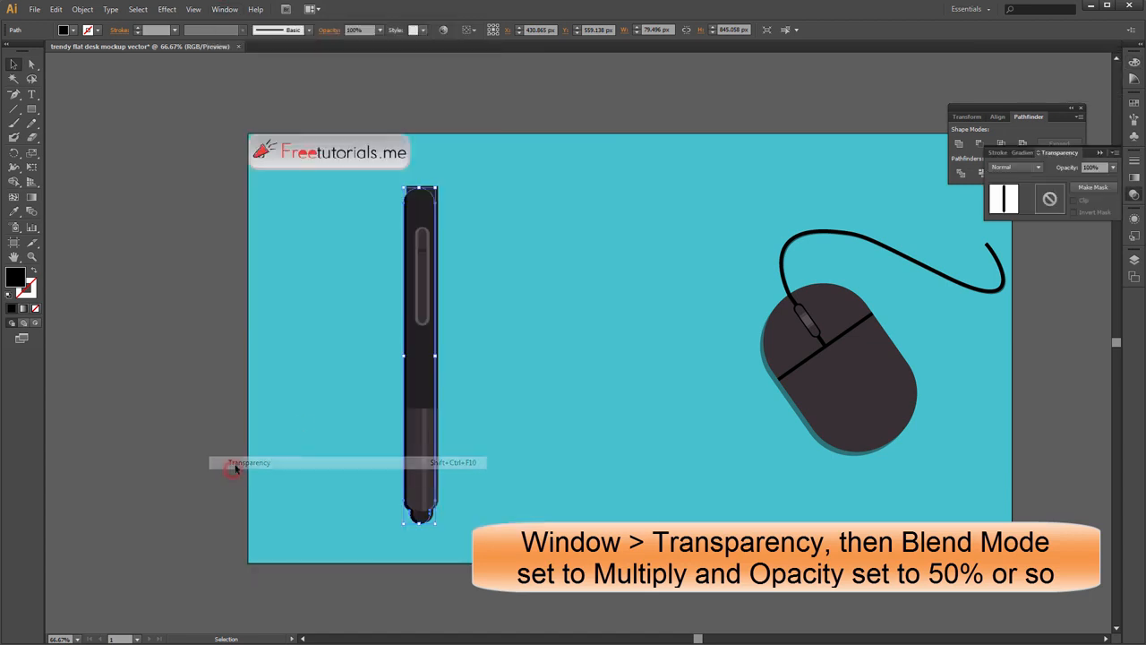
{"action": "left_click", "coordinate": [235, 459]}
{"action": "mouse_move", "coordinate": [1068, 155]}
{"action": "left_mouse_down"}
{"action": "mouse_move", "coordinate": [1074, 197]}
{"action": "mouse_move", "coordinate": [1044, 206]}
{"action": "left_mouse_up"}
{"action": "left_click", "coordinate": [1099, 152]}
{"action": "left_click", "coordinate": [1038, 196]}
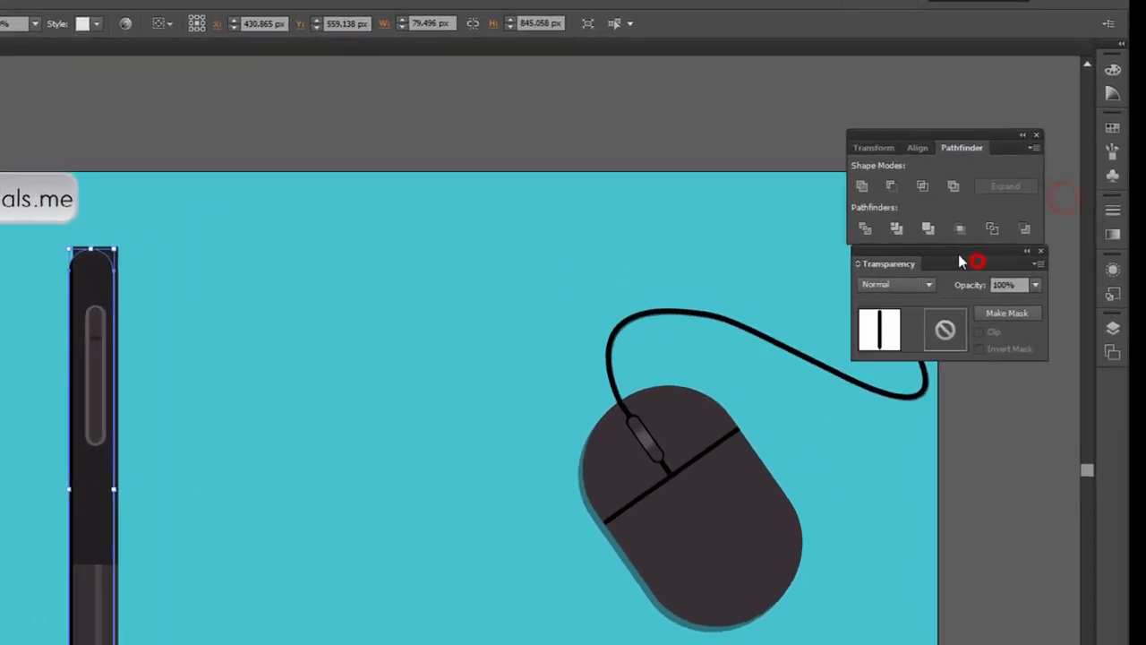
{"action": "left_click", "coordinate": [1018, 218]}
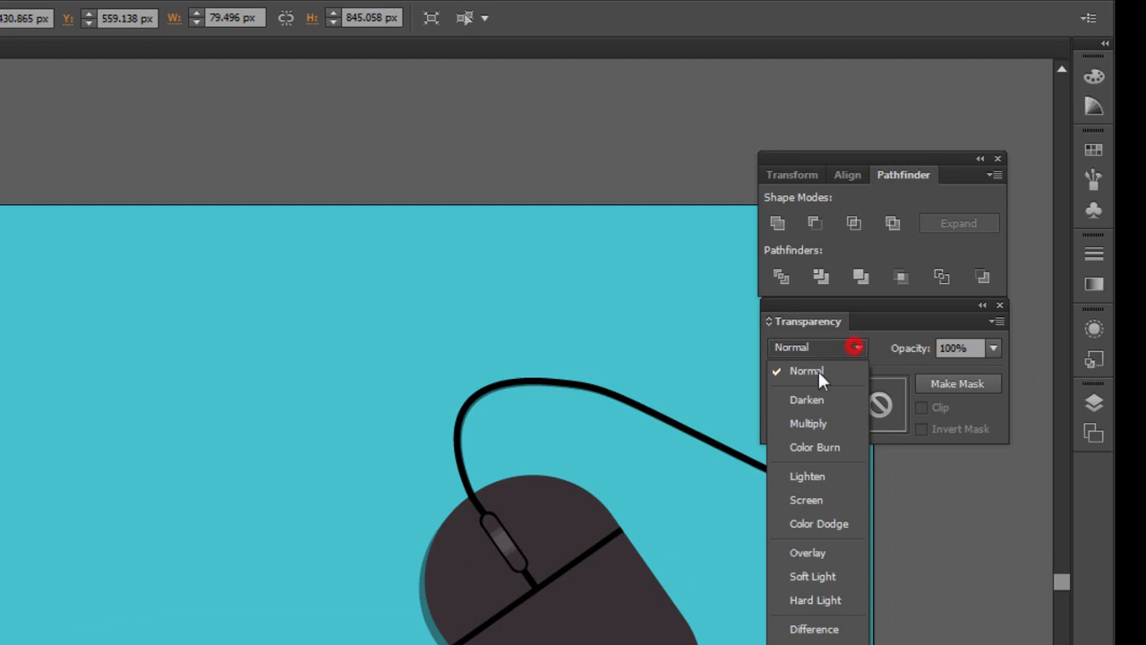
{"action": "left_click", "coordinate": [808, 423]}
{"action": "left_click", "coordinate": [962, 347]}
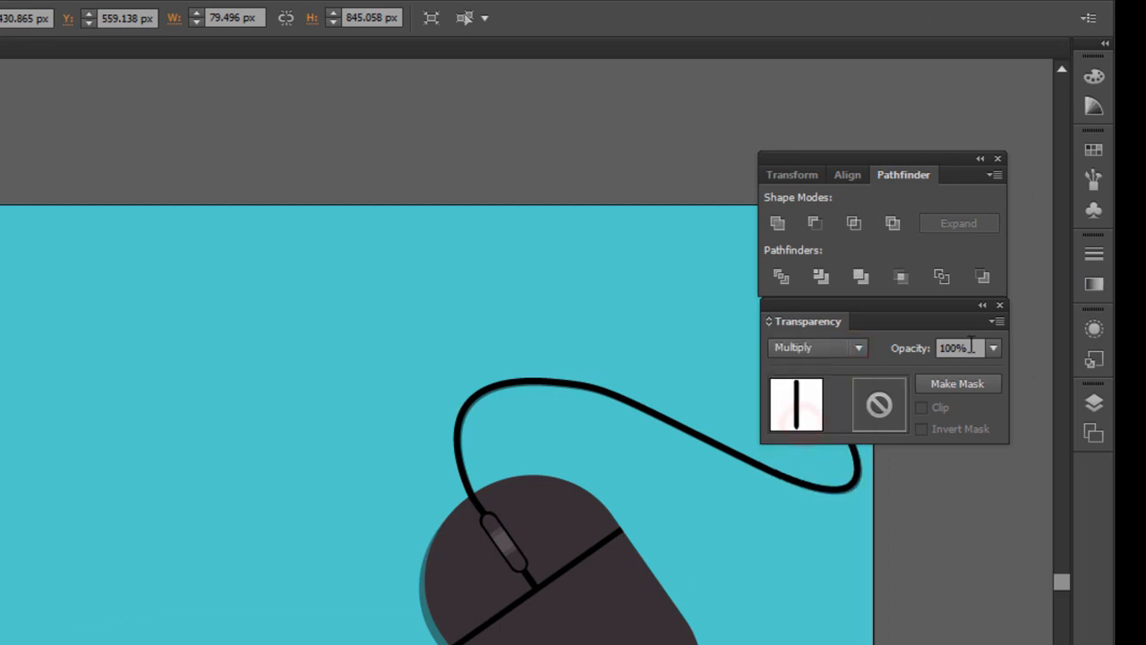
{"action": "type", "text": "50"}
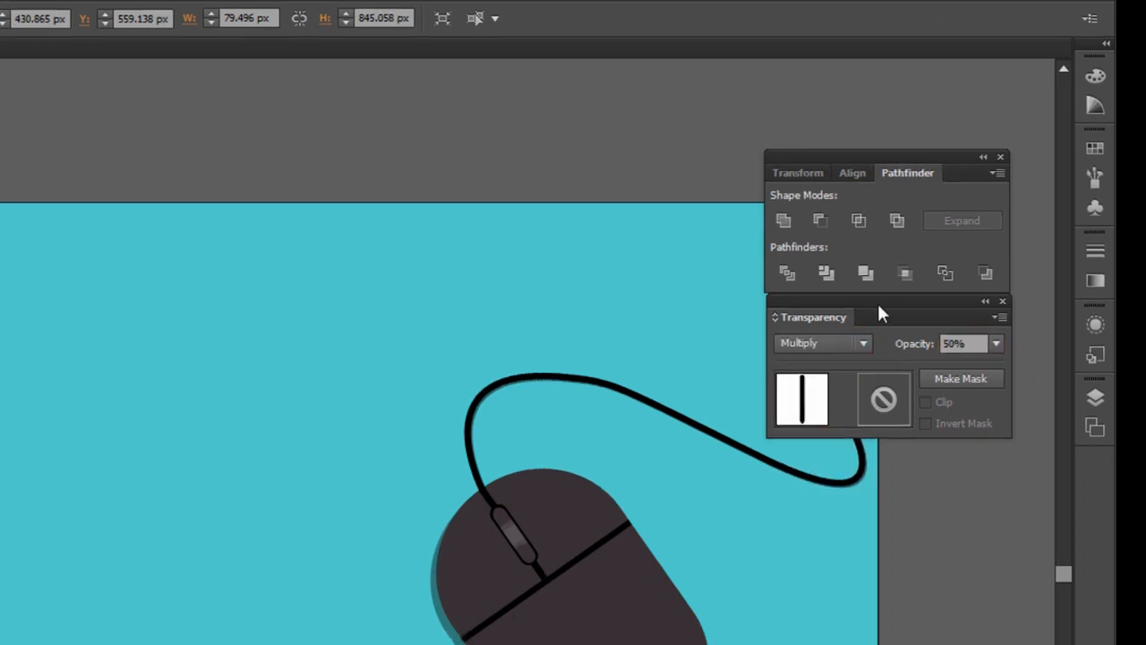
{"action": "left_click", "coordinate": [491, 401]}
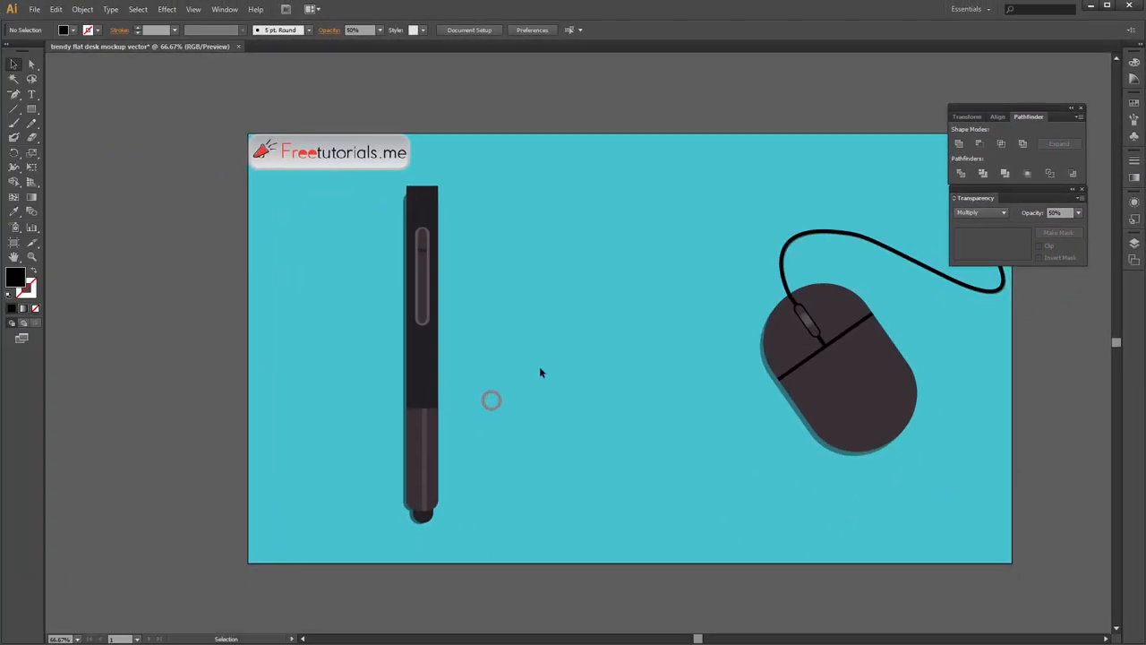
- Find the stylus's shadow path among the paths of Layer 1 by toggling its visibility, and select it
{"action": "left_click", "coordinate": [748, 514]}
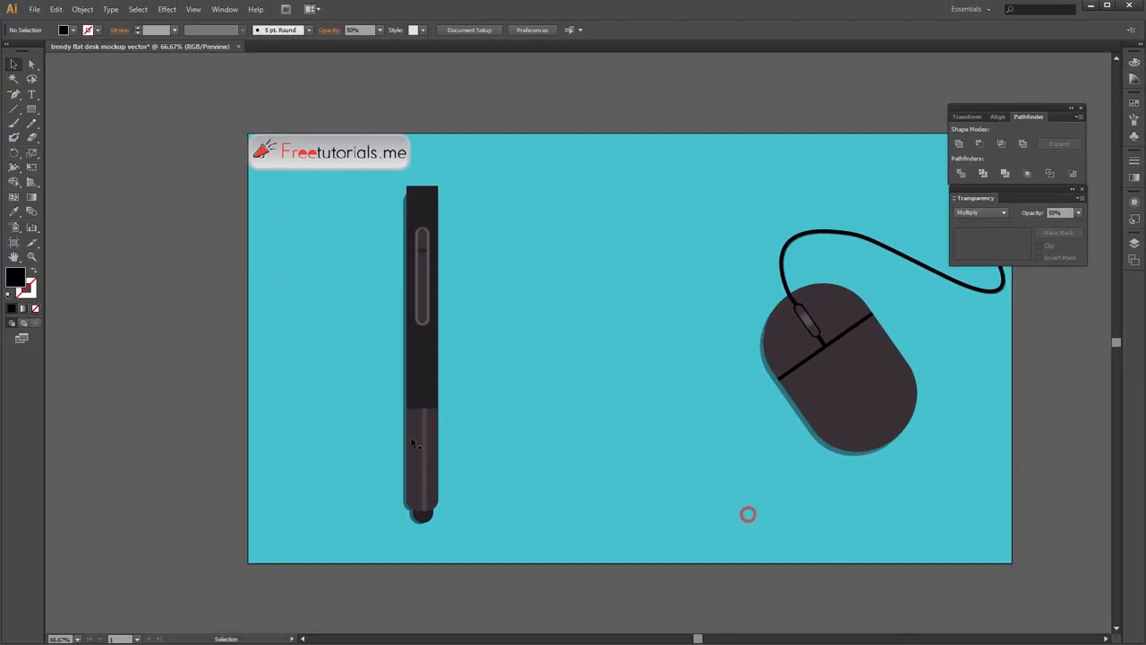
{"action": "left_click", "coordinate": [1134, 241]}
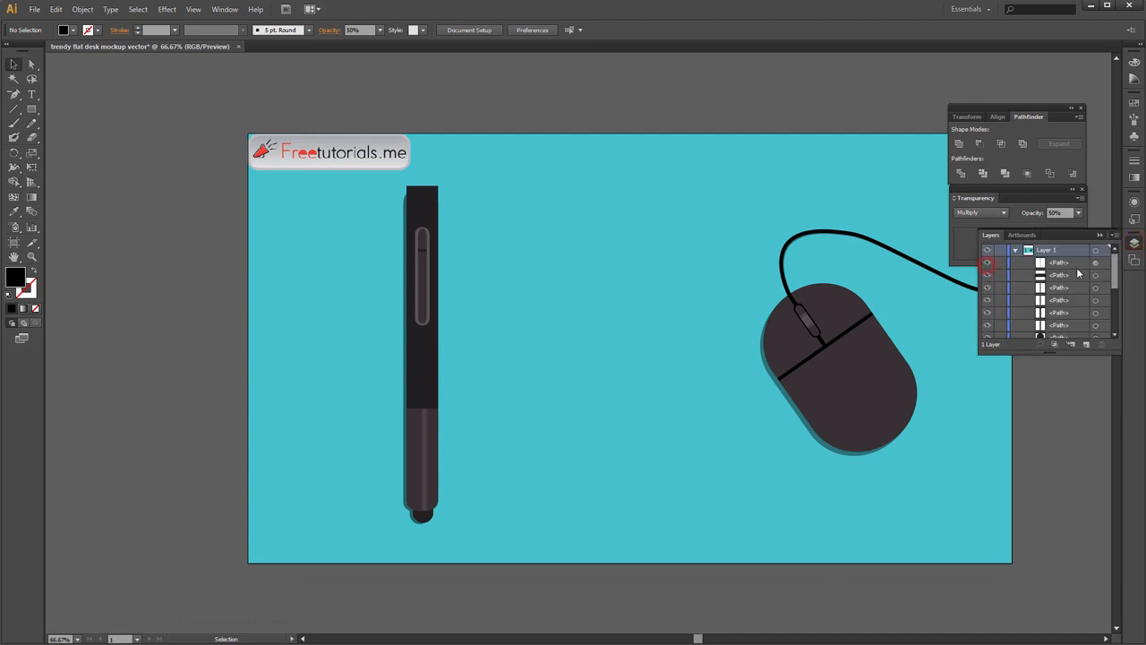
{"action": "left_click", "coordinate": [1070, 275]}
{"action": "left_click", "coordinate": [987, 288]}
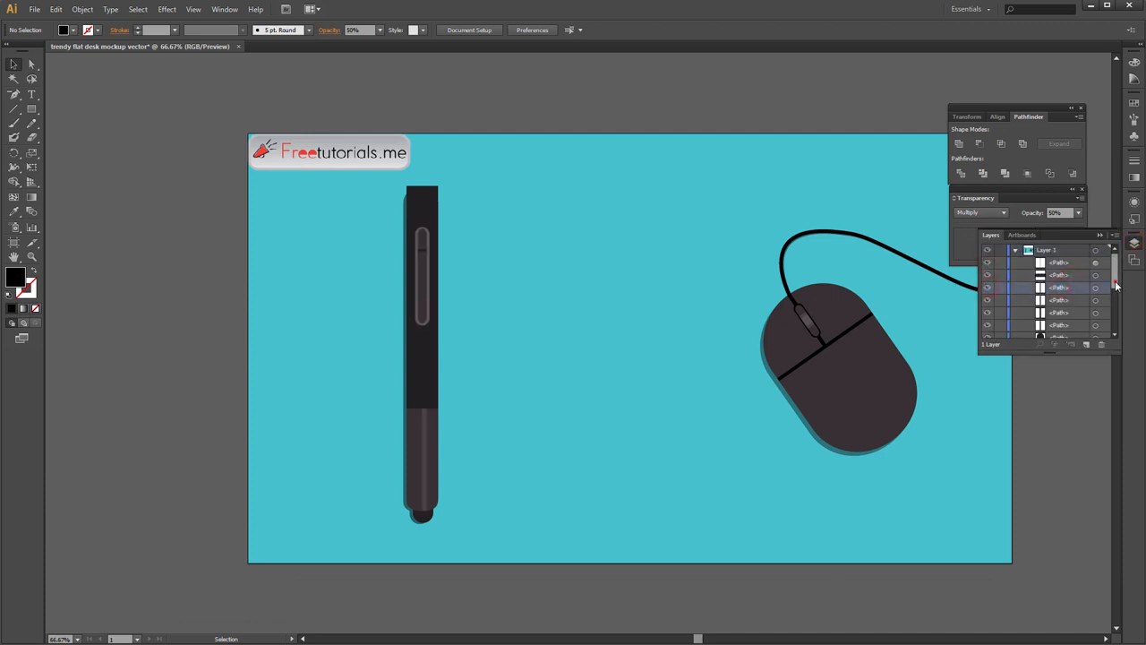
{"action": "left_click", "coordinate": [1115, 286]}
{"action": "scroll", "coordinate": [1027, 281], "scroll_direction": "down", "scroll_amount": 3}
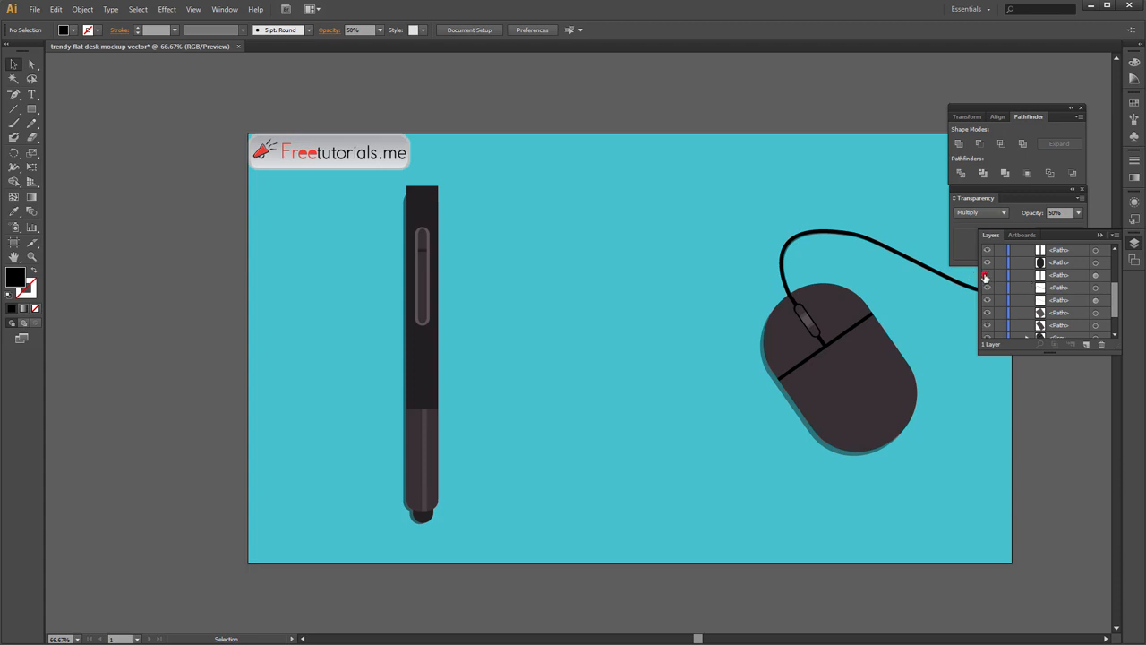
{"action": "left_click", "coordinate": [985, 276]}
{"action": "left_click", "coordinate": [985, 276]}
{"action": "left_click", "coordinate": [1098, 287]}
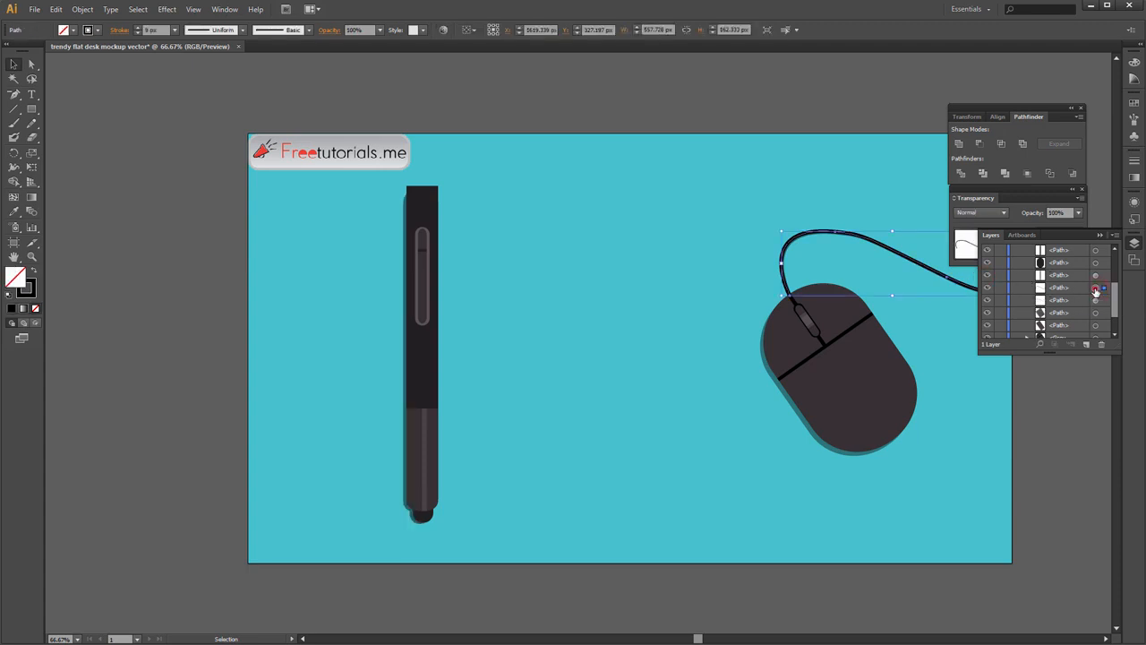
{"action": "left_click", "coordinate": [1094, 276]}
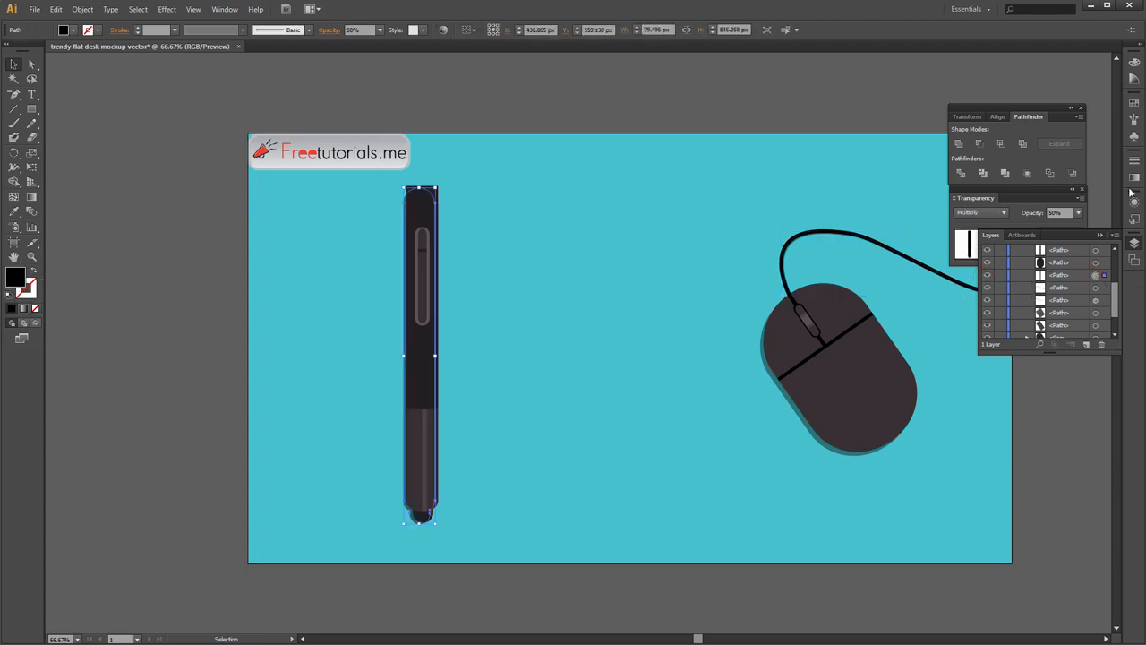
- Lower the stylus shadow's opacity to 30%
{"action": "left_click", "coordinate": [1054, 193]}
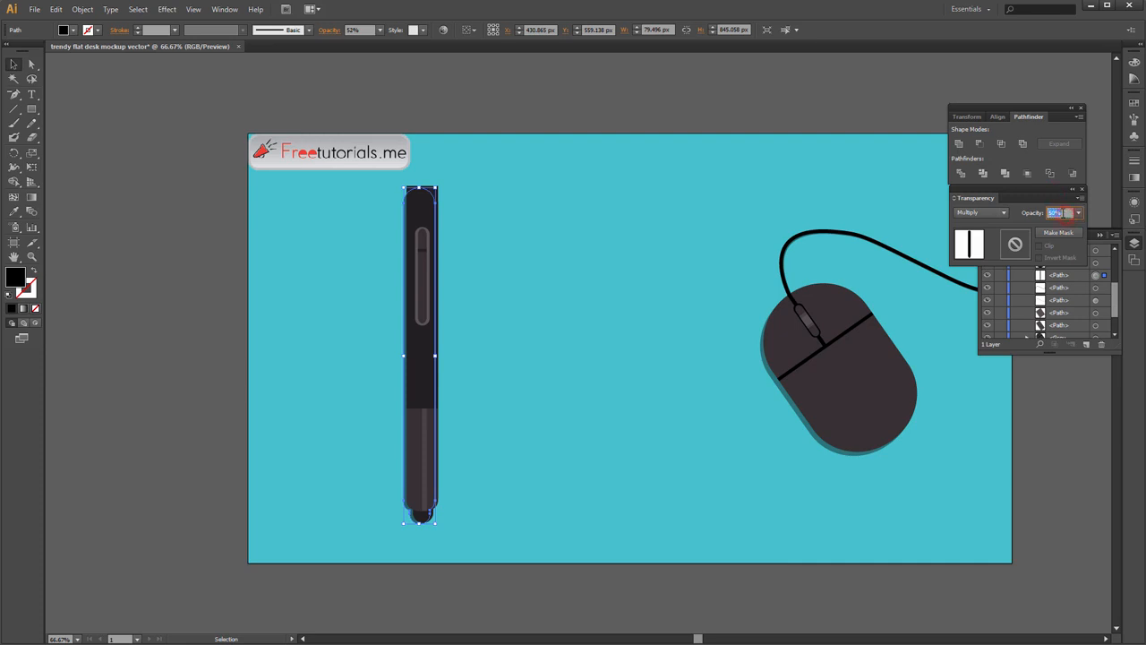
{"action": "left_click", "coordinate": [1099, 193]}
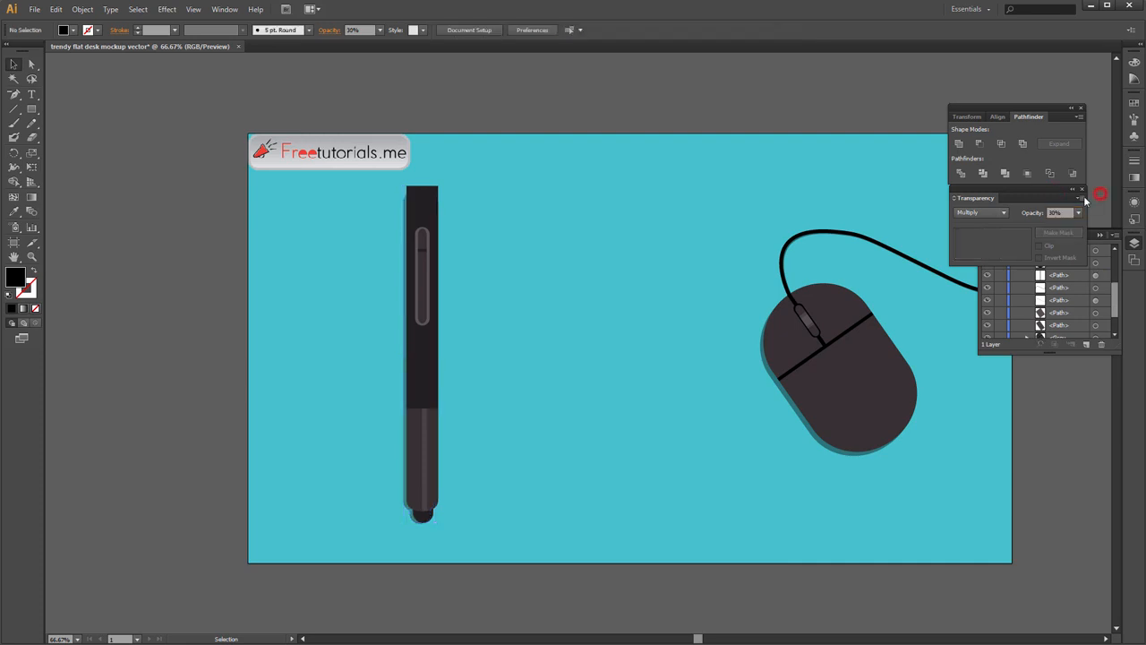
{"action": "left_click", "coordinate": [1083, 195]}
{"action": "left_click", "coordinate": [1100, 234]}
{"action": "left_click", "coordinate": [1079, 108]}
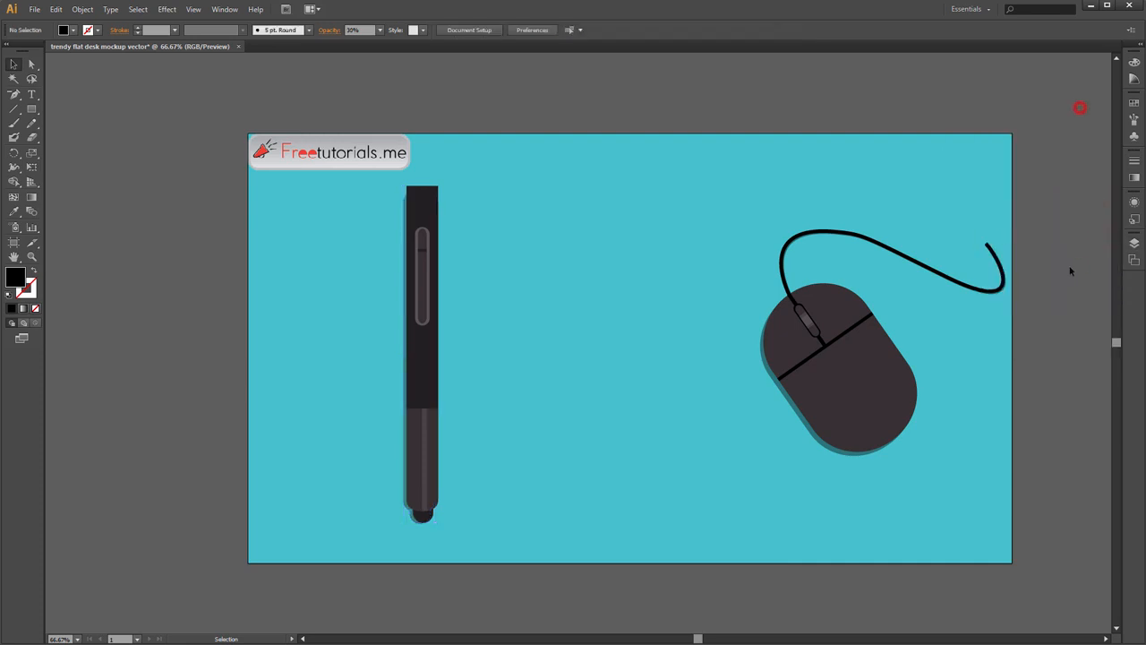
- Draw a tall rounded rectangle about 231 × 750 px between the stylus and the mouse as a highlighter body
{"action": "key", "text": "ctrl+minus"}
{"action": "left_click_drag", "start_coordinate": [796, 331], "coordinate": [764, 304]}
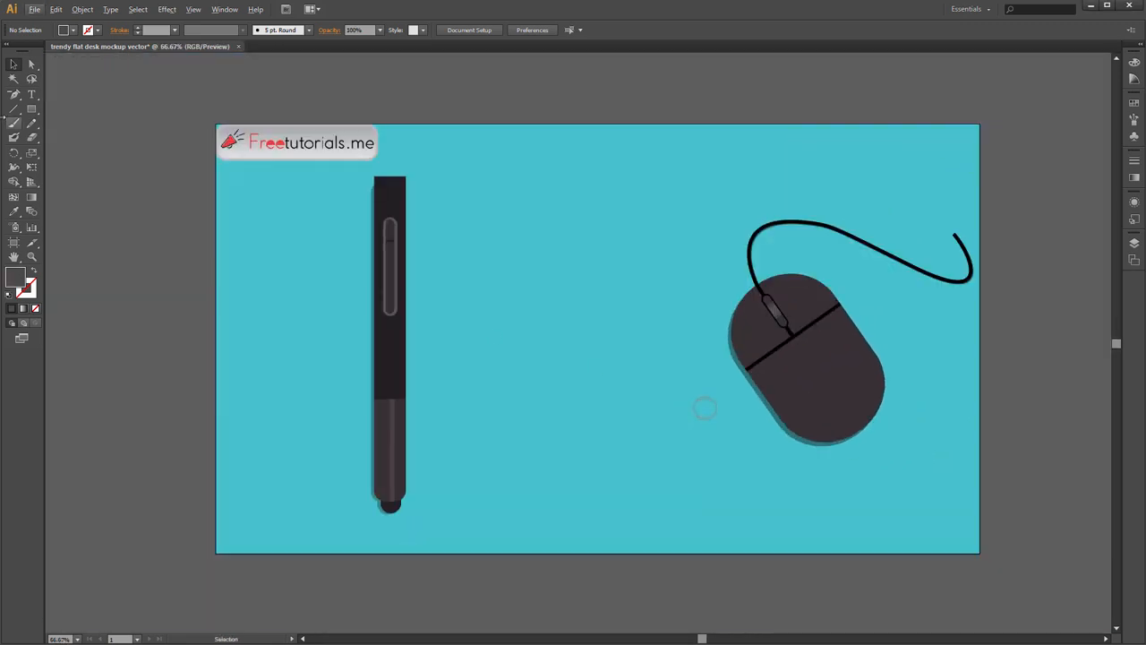
{"action": "left_click_drag", "start_coordinate": [31, 108], "coordinate": [89, 120]}
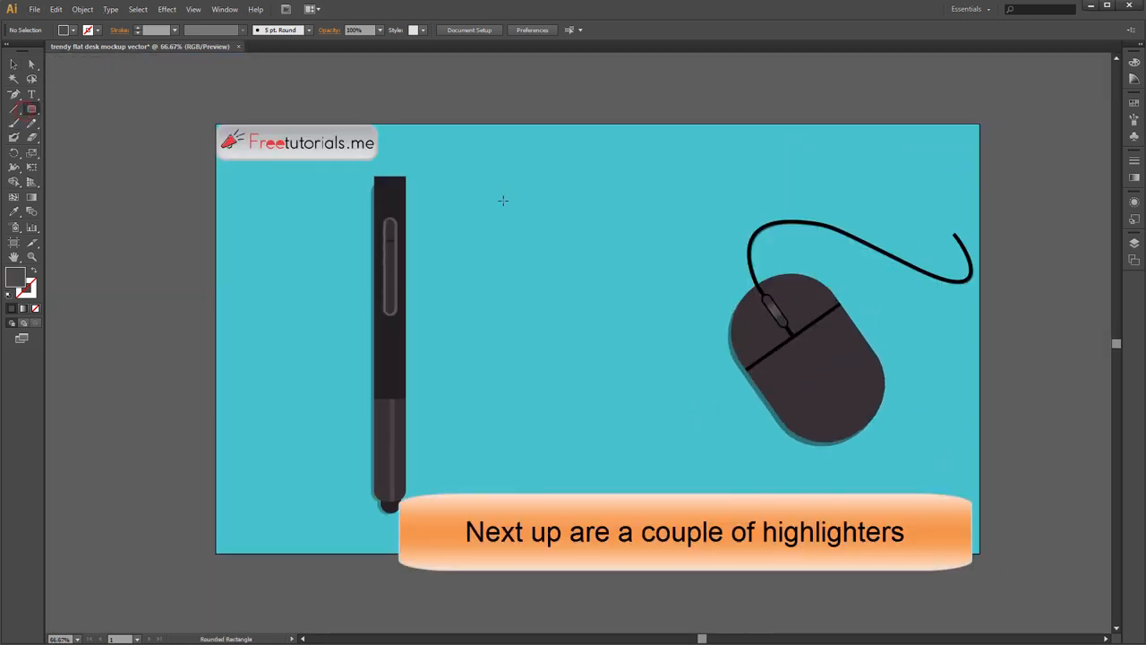
{"action": "left_click_drag", "start_coordinate": [463, 311], "coordinate": [526, 512]}
{"action": "key", "text": "ctrl+z"}
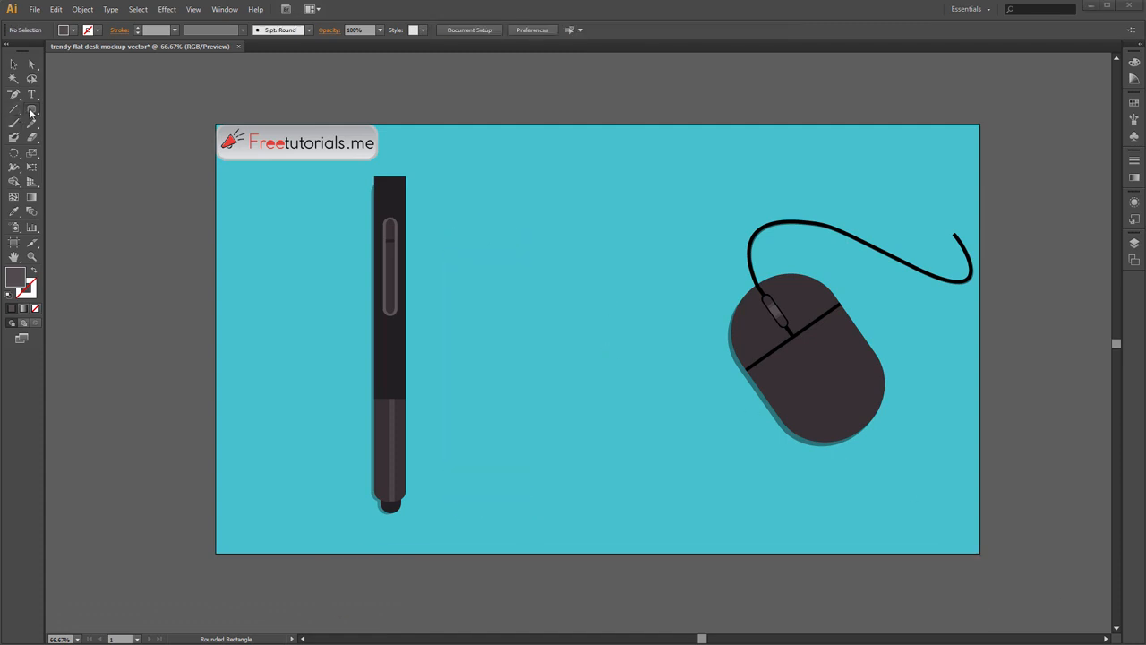
{"action": "left_click_drag", "start_coordinate": [475, 186], "coordinate": [570, 485]}
- Fill the rounded rectangle with yellow, RGB 245, 254, 72
{"action": "double_click", "coordinate": [15, 277]}
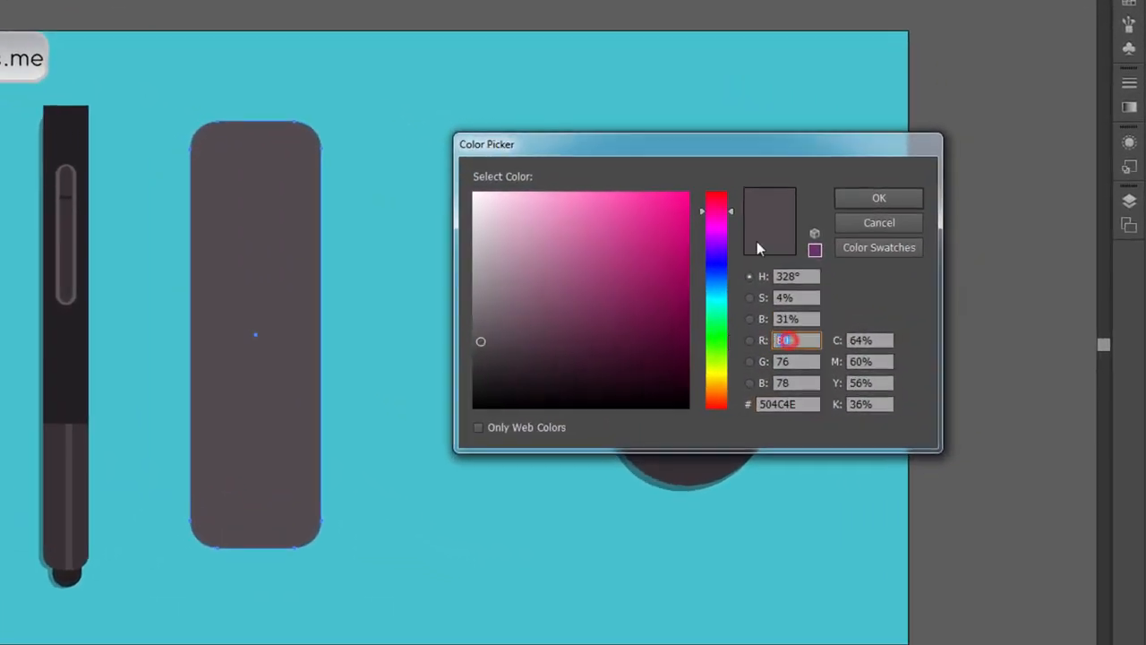
{"action": "type", "text": "245"}
{"action": "key", "text": "Tab"}
{"action": "type", "text": "254"}
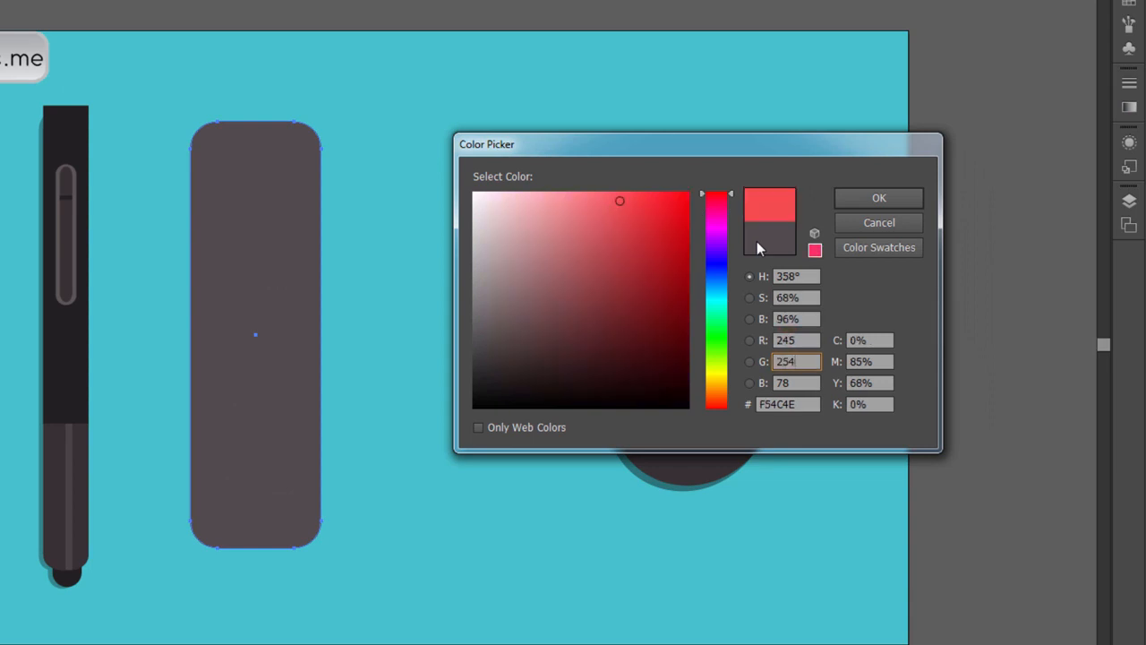
{"action": "key", "text": "Tab"}
{"action": "key", "text": "Return"}
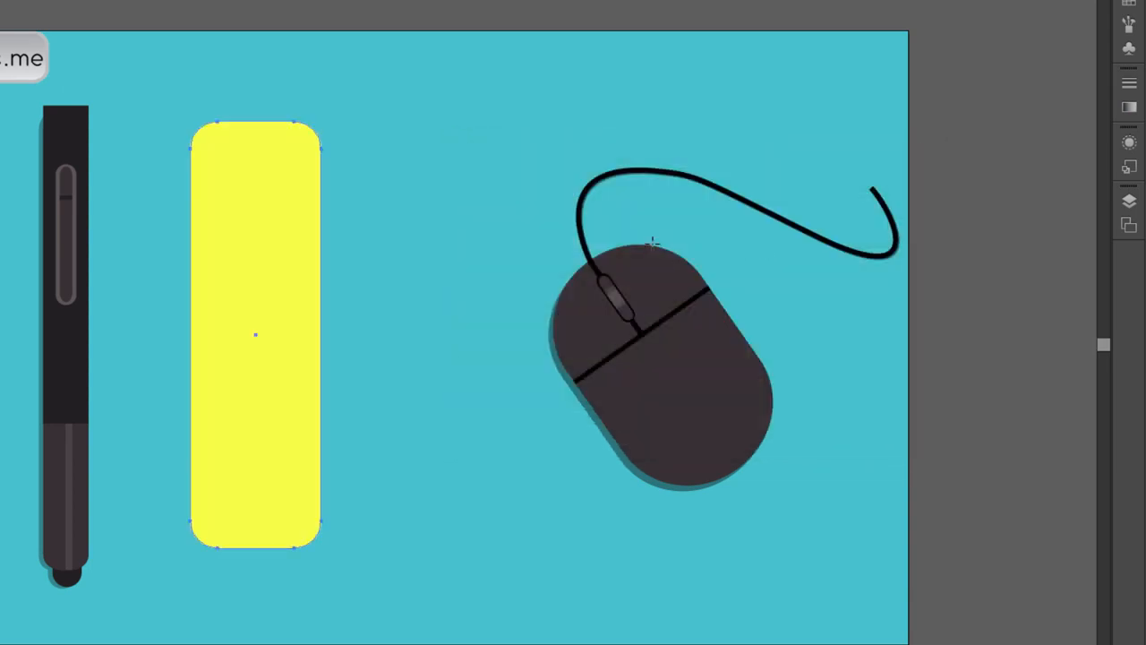
- Draw a horizontal line segment about 315 px long across the yellow shape, roughly a third of the way down from its upper edge
{"action": "key", "text": "v"}
{"action": "left_click", "coordinate": [230, 232]}
{"action": "left_click", "coordinate": [13, 109]}
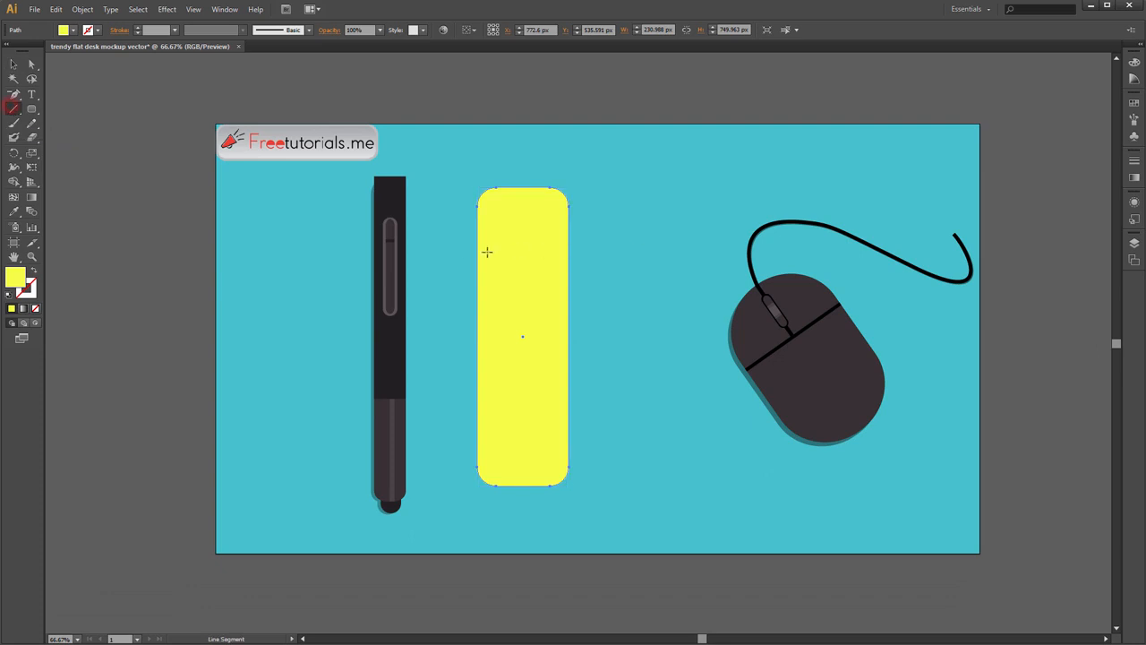
{"action": "left_click_drag", "start_coordinate": [464, 283], "coordinate": [589, 283]}
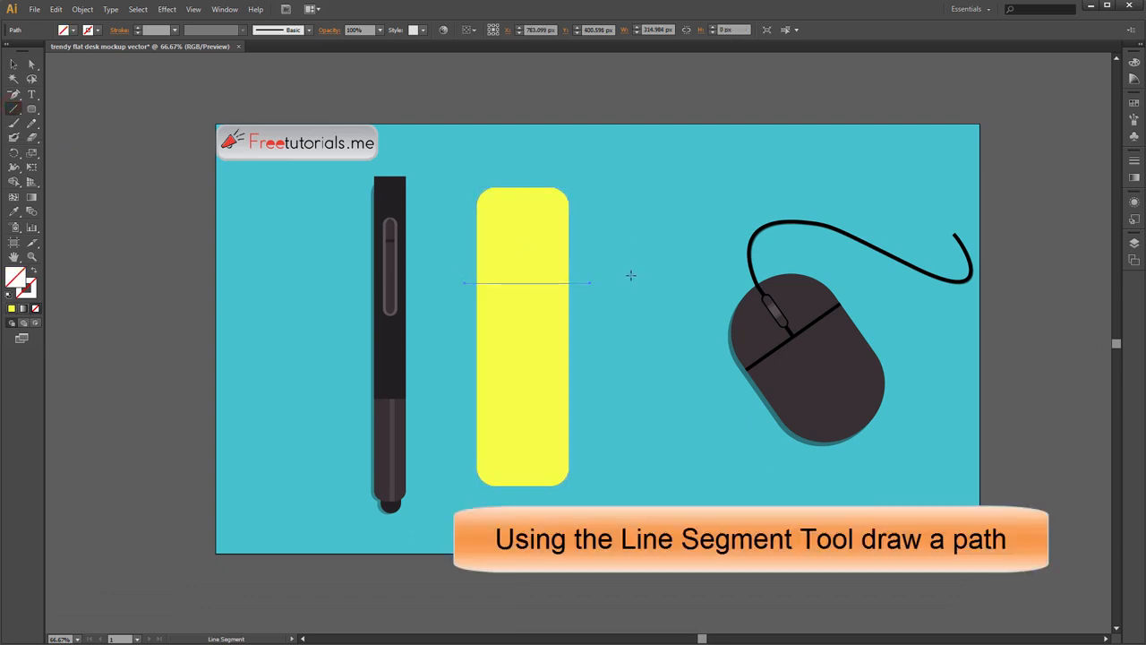
- Divide the yellow shape along the horizontal line with Pathfinder and ungroup the resulting pieces
{"action": "key", "text": "v"}
{"action": "left_click", "coordinate": [546, 253]}
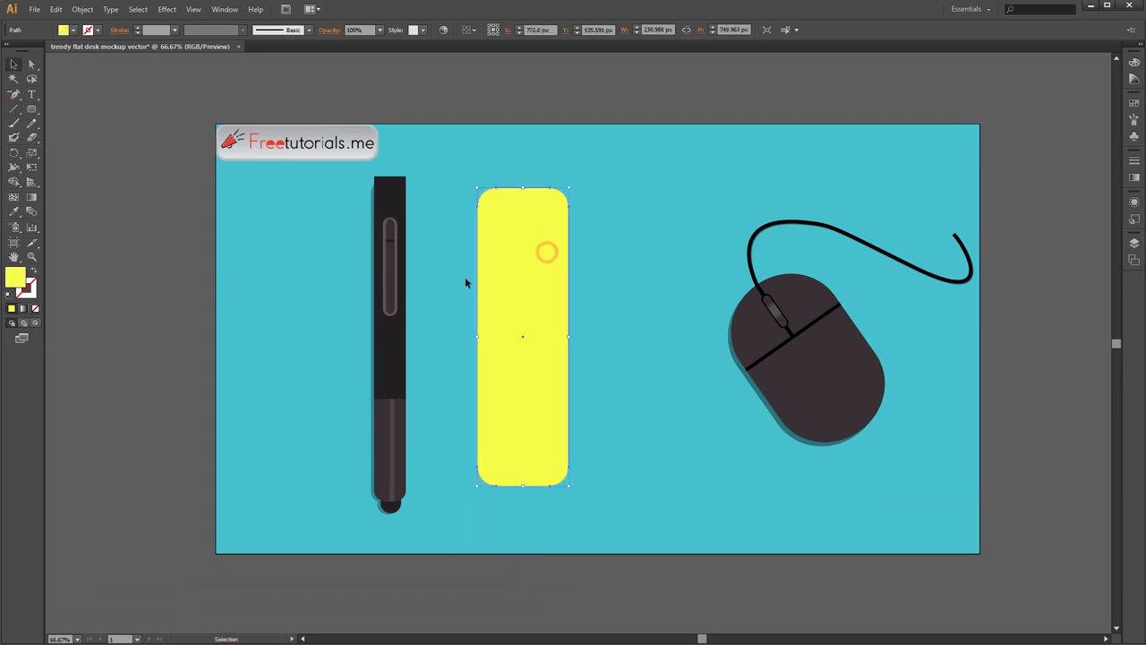
{"action": "left_click_drag", "start_coordinate": [519, 319], "coordinate": [520, 321]}
{"action": "left_click", "coordinate": [225, 9]}
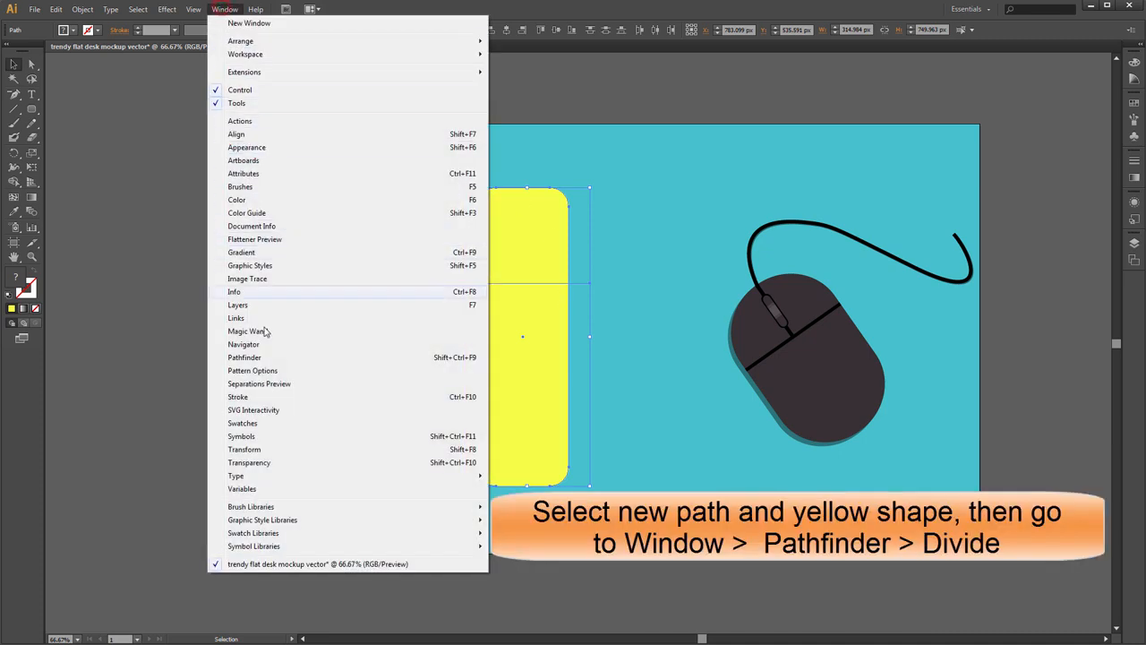
{"action": "left_click", "coordinate": [260, 357]}
{"action": "left_click", "coordinate": [960, 173]}
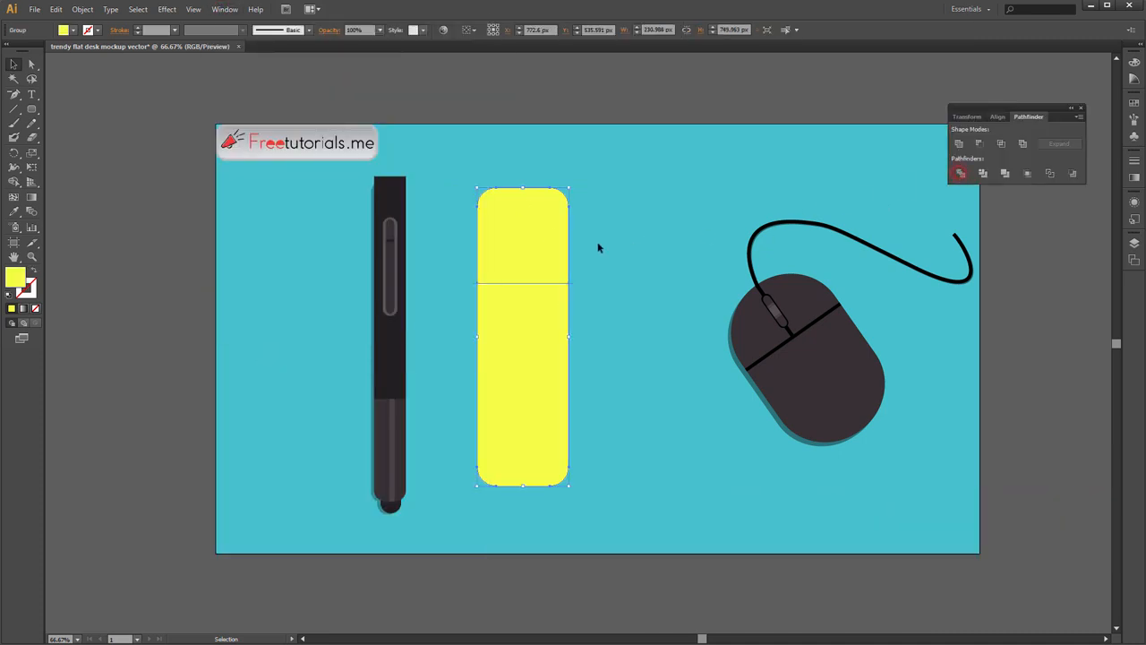
{"action": "right_click", "coordinate": [524, 258]}
{"action": "left_click", "coordinate": [558, 322]}
{"action": "left_click", "coordinate": [599, 241]}
- Fill the highlighter's upper piece with dark grey, RGB 88, 85, 86
{"action": "left_click", "coordinate": [533, 240]}
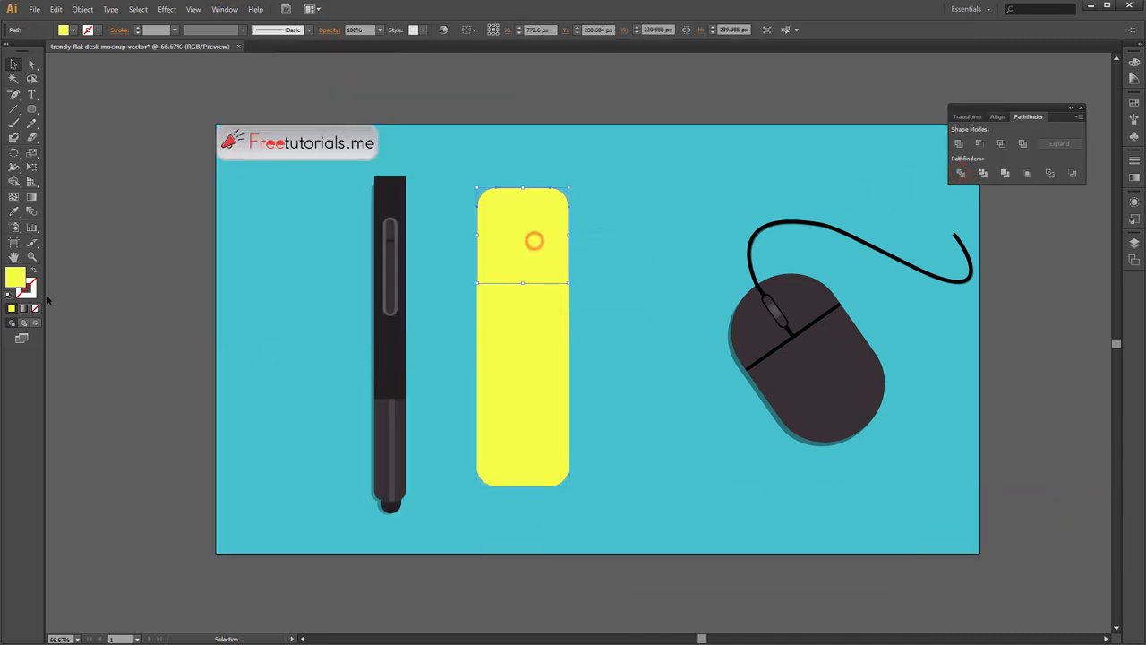
{"action": "double_click", "coordinate": [9, 279]}
{"action": "double_click", "coordinate": [904, 342]}
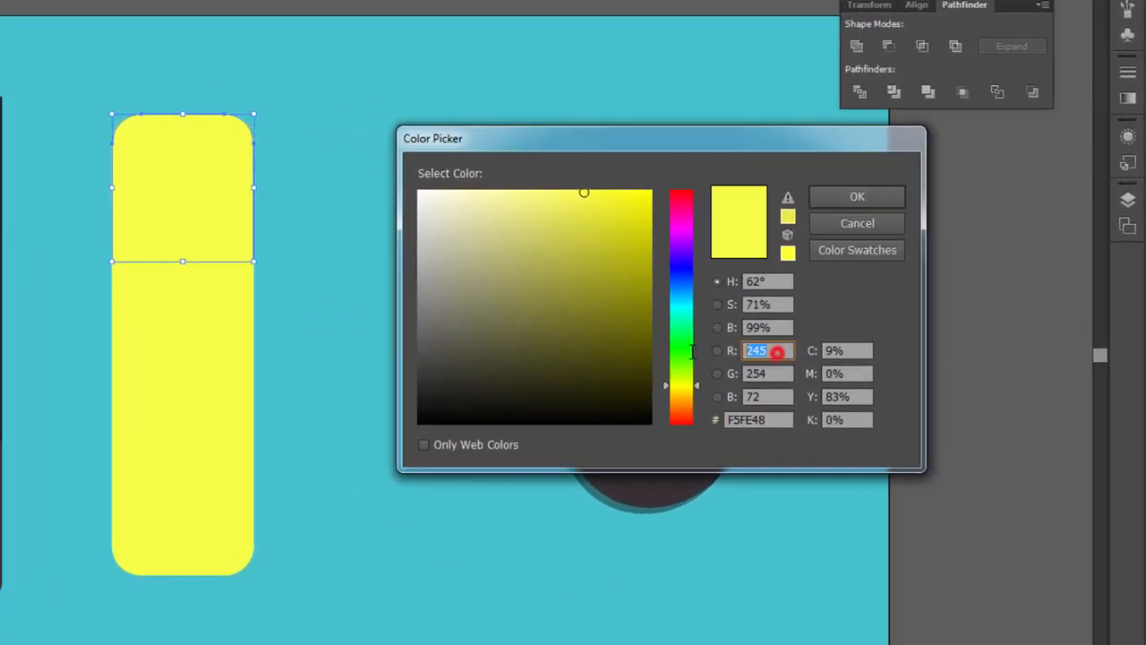
{"action": "type", "text": "88"}
{"action": "key", "text": "Tab"}
{"action": "type", "text": "85"}
{"action": "key", "text": "Tab"}
{"action": "type", "text": "86"}
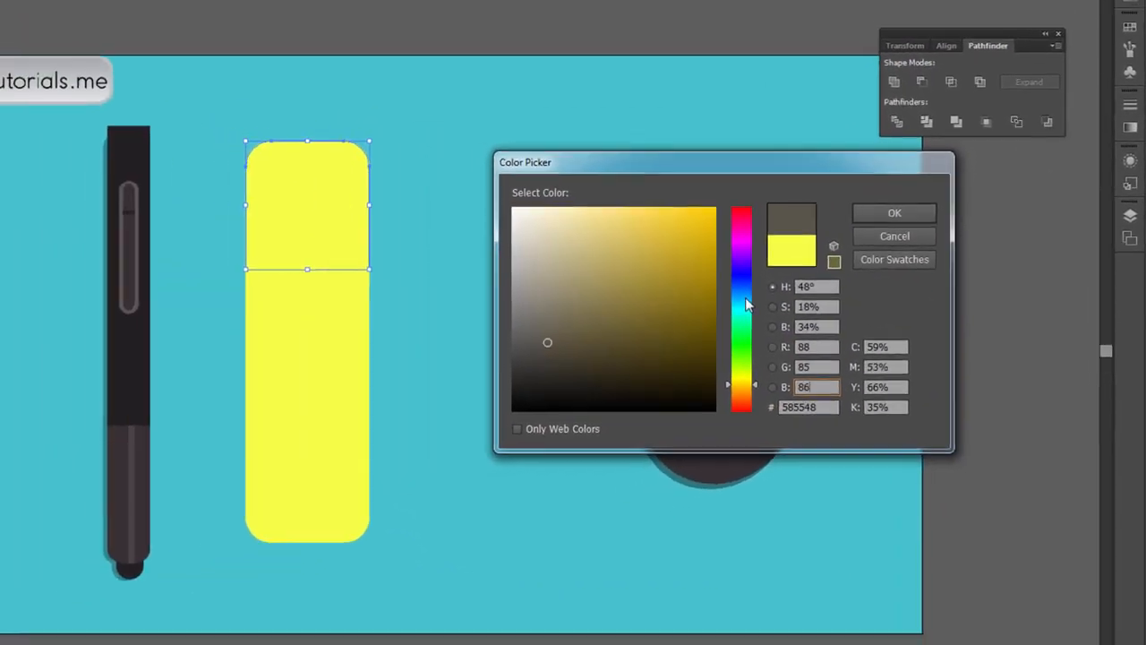
{"action": "key", "text": "Return"}
{"action": "left_click", "coordinate": [349, 266]}
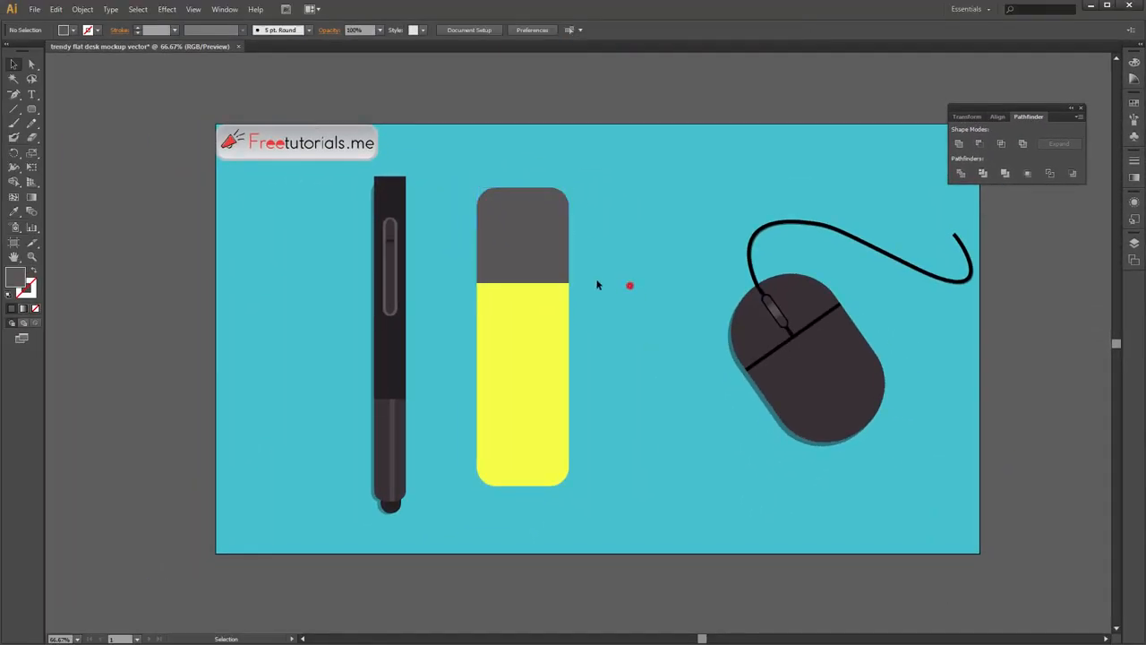
{"action": "scroll", "coordinate": [598, 284], "scroll_direction": "up", "scroll_amount": 1}
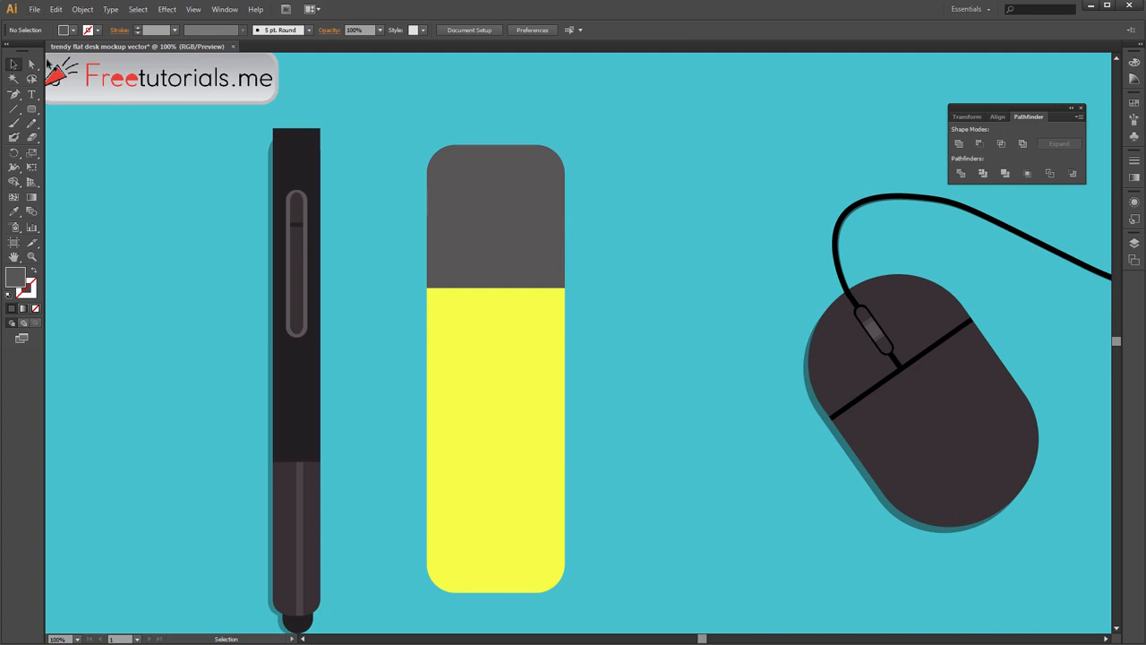
{"action": "key", "text": "a"}
{"action": "left_click_drag", "start_coordinate": [777, 337], "coordinate": [770, 397]}
{"action": "scroll", "coordinate": [548, 365], "scroll_direction": "up", "scroll_amount": 2}
{"action": "left_click_drag", "start_coordinate": [395, 167], "coordinate": [519, 263]}
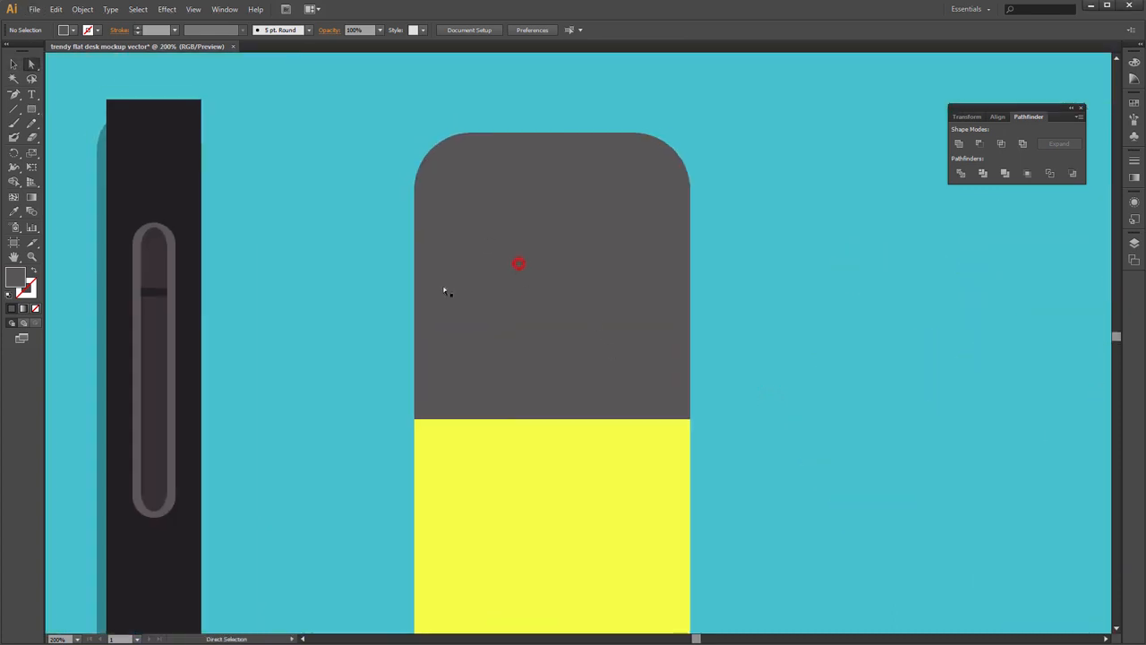
{"action": "left_click_drag", "start_coordinate": [32, 108], "coordinate": [72, 110]}
{"action": "scroll", "coordinate": [510, 132], "scroll_direction": "up", "scroll_amount": 2}
{"action": "scroll", "coordinate": [512, 133], "scroll_direction": "down", "scroll_amount": 1}
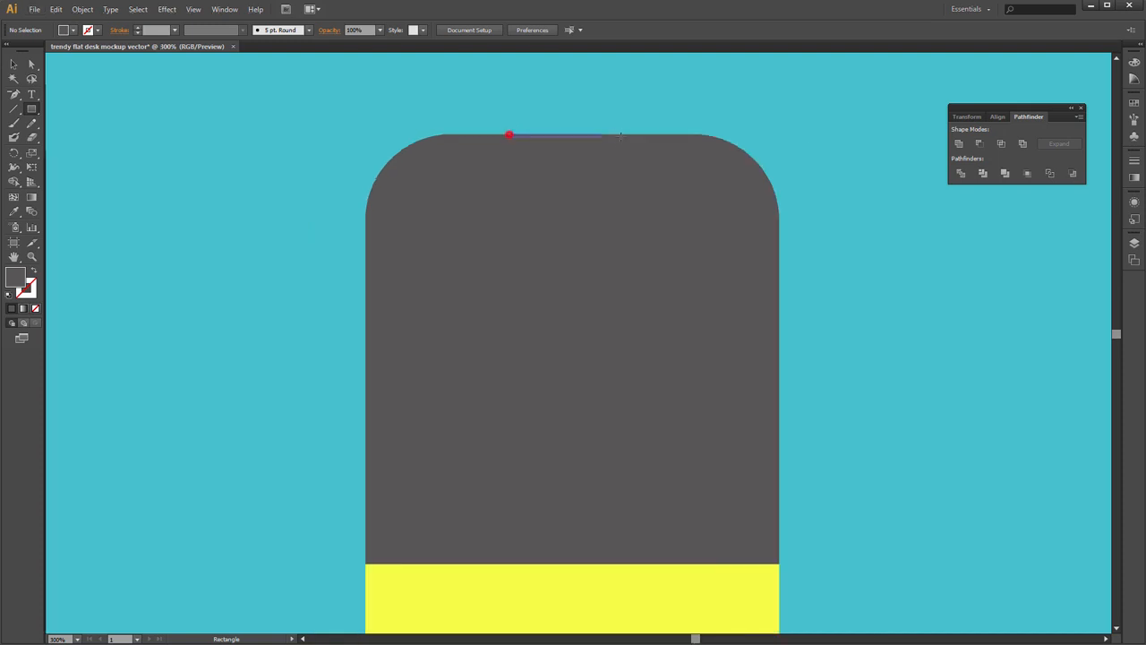
{"action": "left_click_drag", "start_coordinate": [620, 136], "coordinate": [655, 555]}
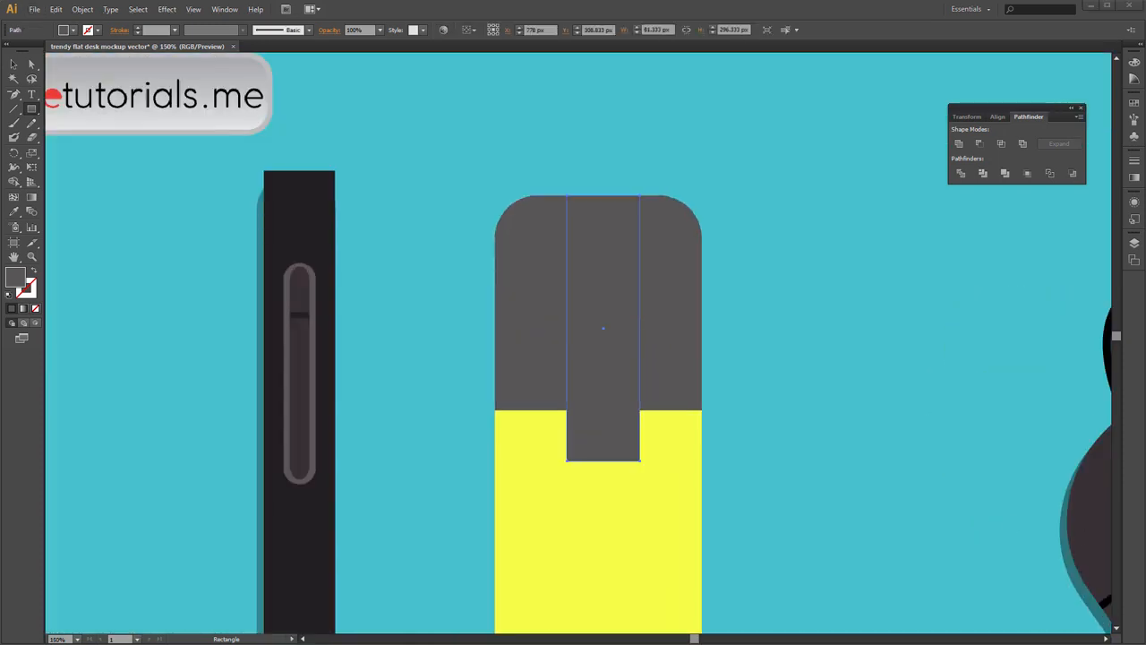
{"action": "key", "text": "Delete"}
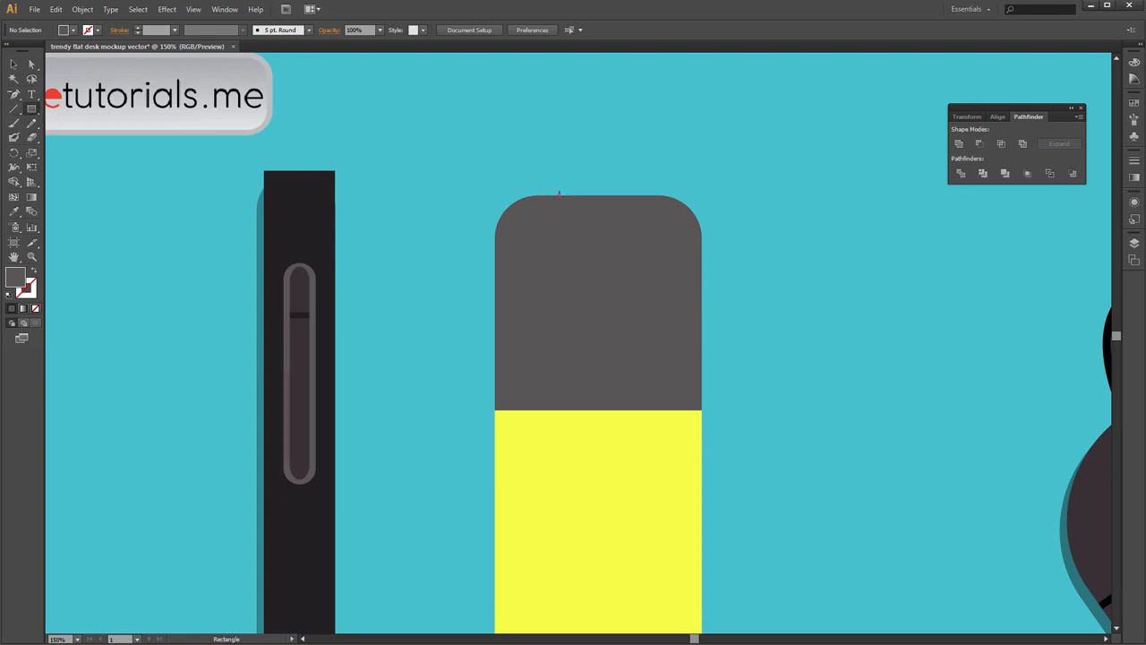
- Draw a dark grey clip rectangle about 107 × 312 px from the cap's top edge into the yellow body and centre it horizontally with the highlighter
{"action": "left_click_drag", "start_coordinate": [559, 193], "coordinate": [654, 475]}
{"action": "key", "text": "v"}
{"action": "left_click_drag", "start_coordinate": [468, 171], "coordinate": [739, 537]}
{"action": "left_click", "coordinate": [998, 117]}
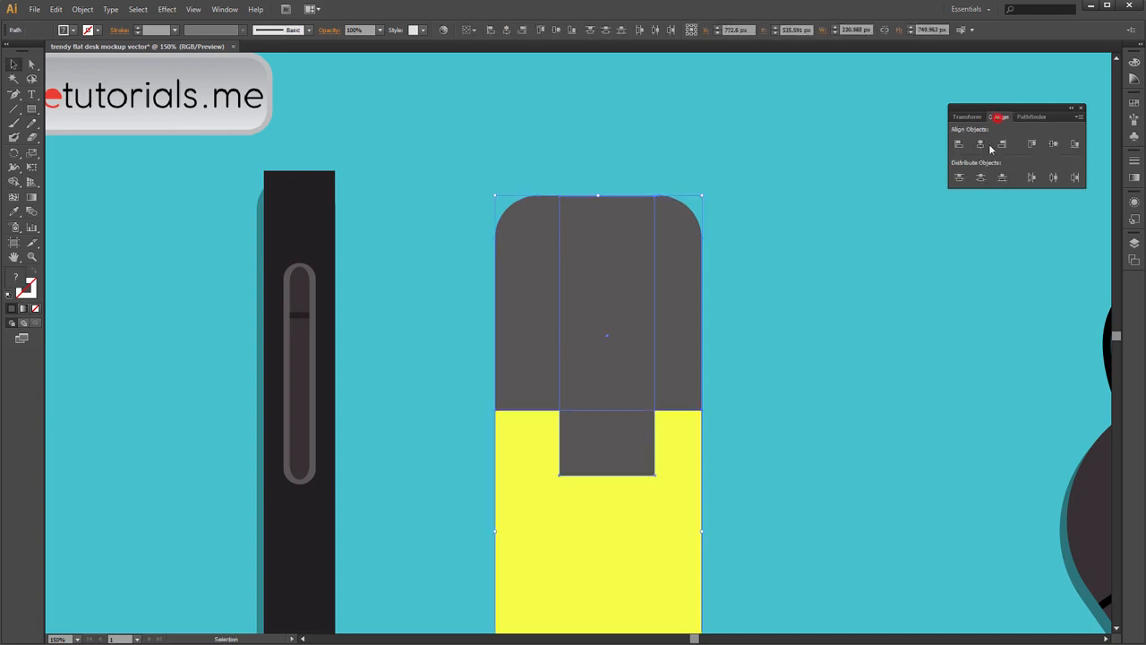
{"action": "left_click", "coordinate": [981, 144]}
{"action": "left_click", "coordinate": [844, 248]}
- Round the clip rectangle's two lower corners with the Round Any Corner script from the SCRIP folder, using a radius of 30
{"action": "left_click", "coordinate": [595, 424]}
{"action": "key", "text": "a"}
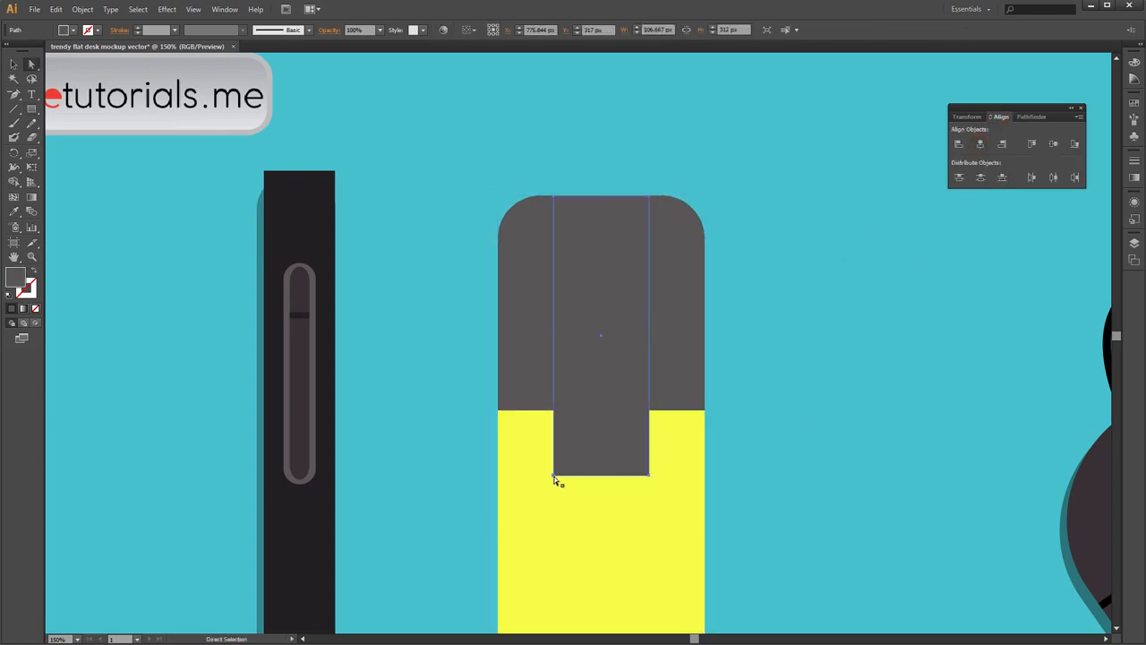
{"action": "left_click", "coordinate": [555, 477]}
{"action": "left_click", "coordinate": [648, 476], "text": "shift"}
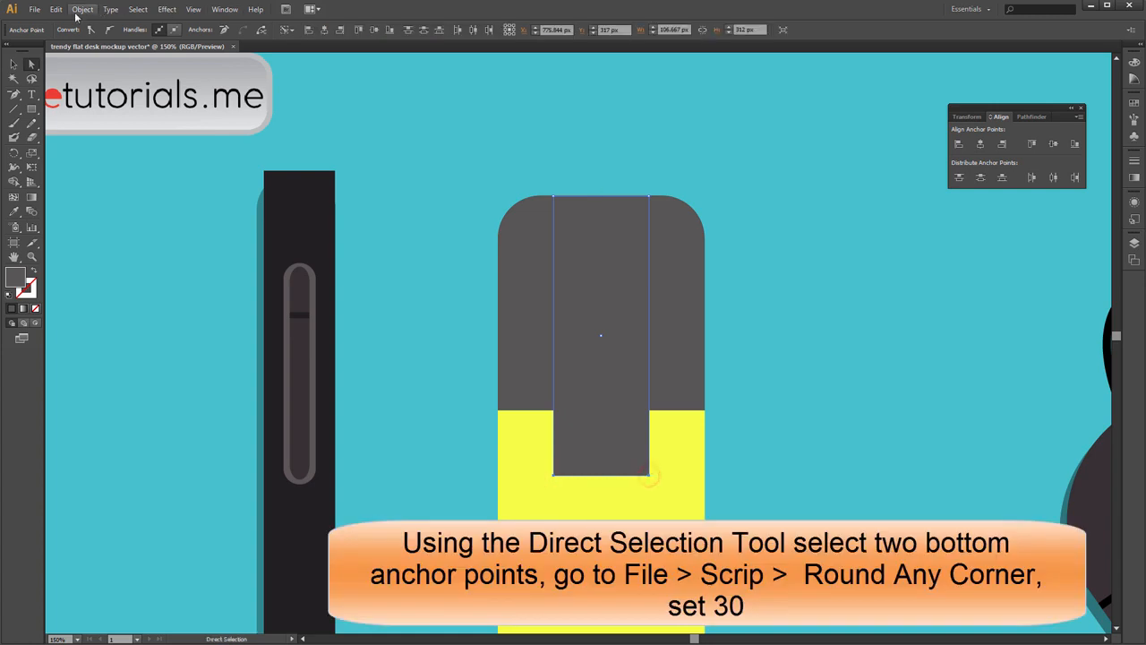
{"action": "left_click", "coordinate": [34, 9]}
{"action": "mouse_move", "coordinate": [86, 258]}
{"action": "left_click", "coordinate": [251, 322]}
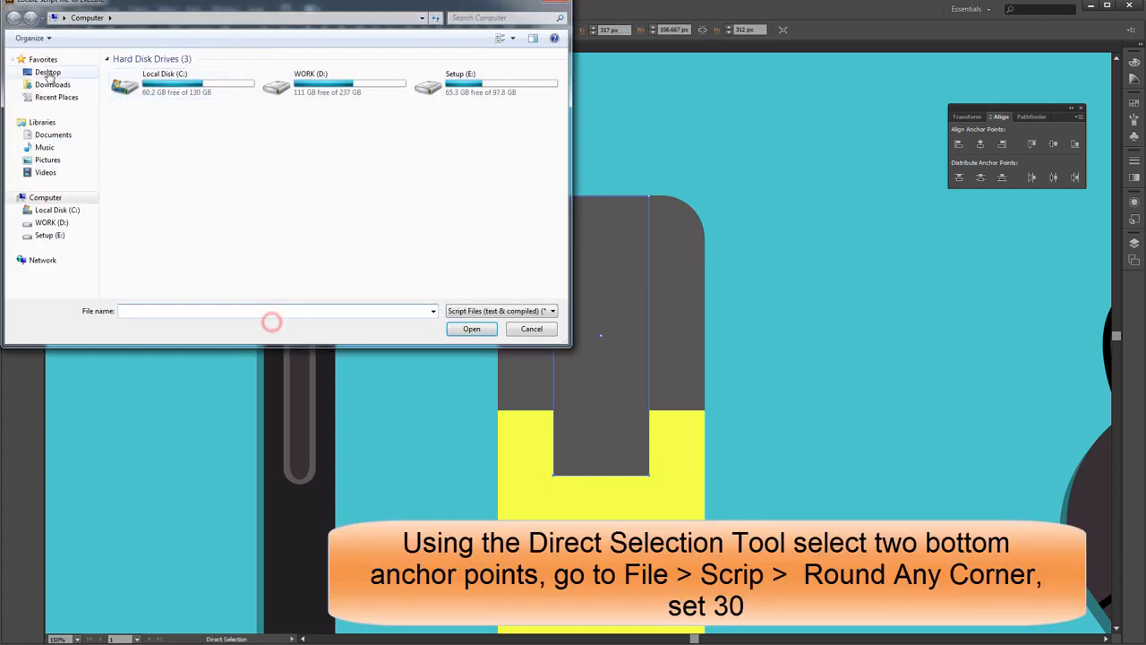
{"action": "left_click", "coordinate": [48, 71]}
{"action": "scroll", "coordinate": [559, 101], "scroll_direction": "down", "scroll_amount": 3}
{"action": "double_click", "coordinate": [161, 209]}
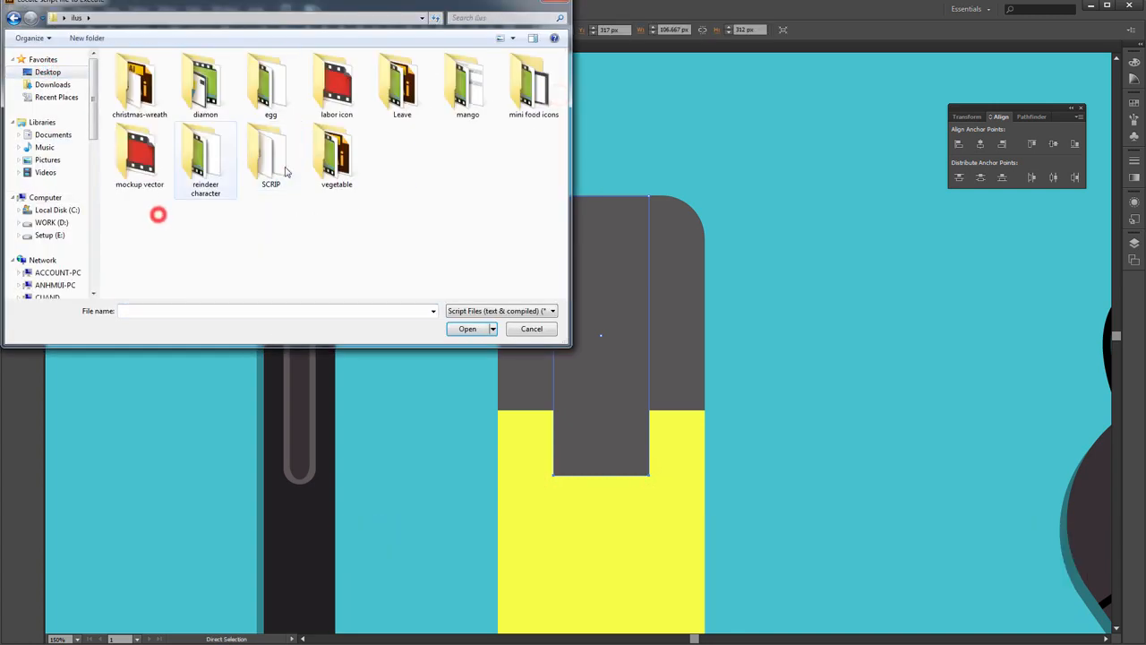
{"action": "double_click", "coordinate": [248, 166]}
{"action": "scroll", "coordinate": [158, 282], "scroll_direction": "down", "scroll_amount": 1}
{"action": "double_click", "coordinate": [152, 266]}
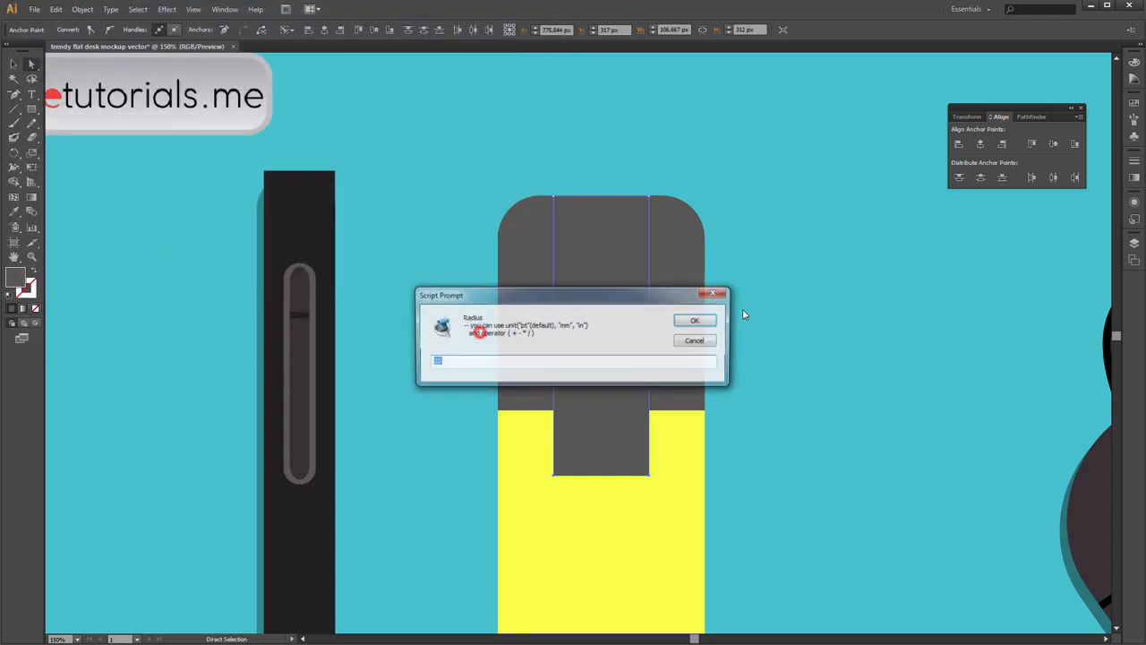
{"action": "key", "text": "Return"}
{"action": "key", "text": "v"}
{"action": "left_click", "coordinate": [789, 308]}
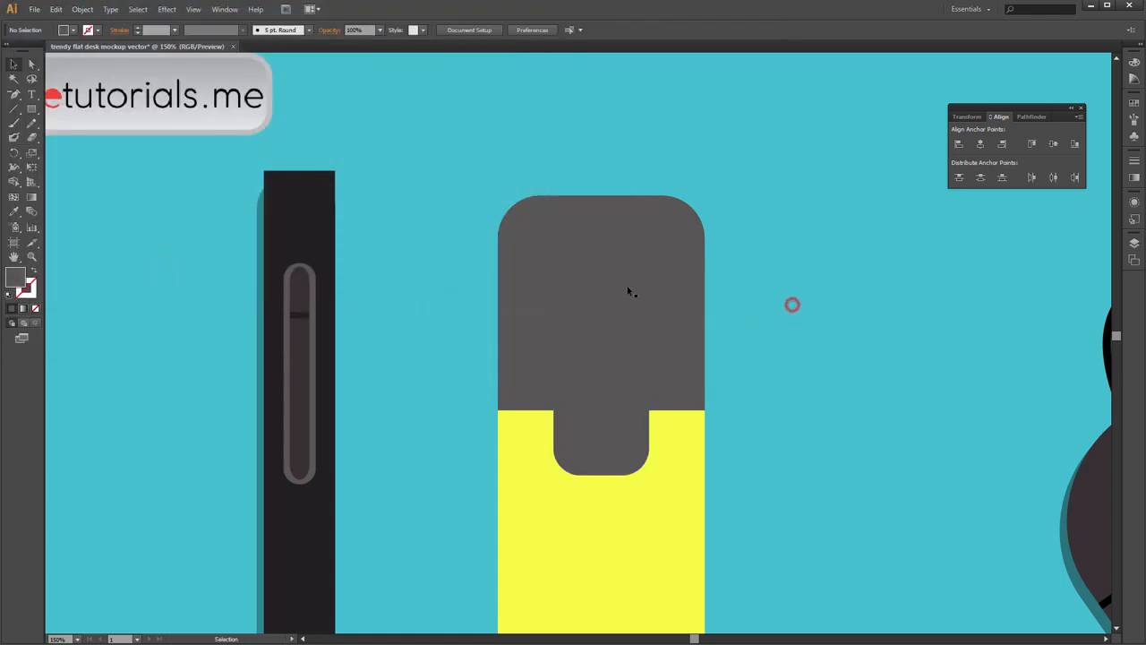
{"action": "left_click", "coordinate": [627, 288]}
{"action": "scroll", "coordinate": [624, 242], "scroll_direction": "up", "scroll_amount": 1}
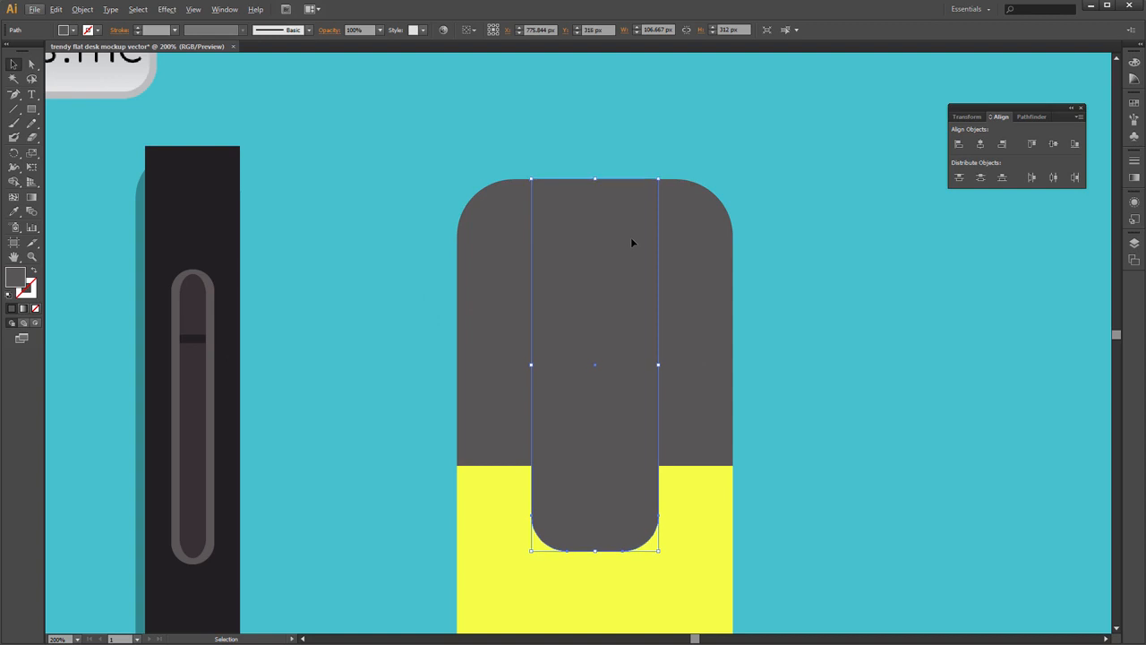
{"action": "left_click", "coordinate": [850, 179]}
{"action": "left_click", "coordinate": [627, 258]}
{"action": "left_click", "coordinate": [758, 236]}
{"action": "scroll", "coordinate": [722, 346], "scroll_direction": "down", "scroll_amount": 1}
{"action": "left_click_drag", "start_coordinate": [806, 403], "coordinate": [735, 338]}
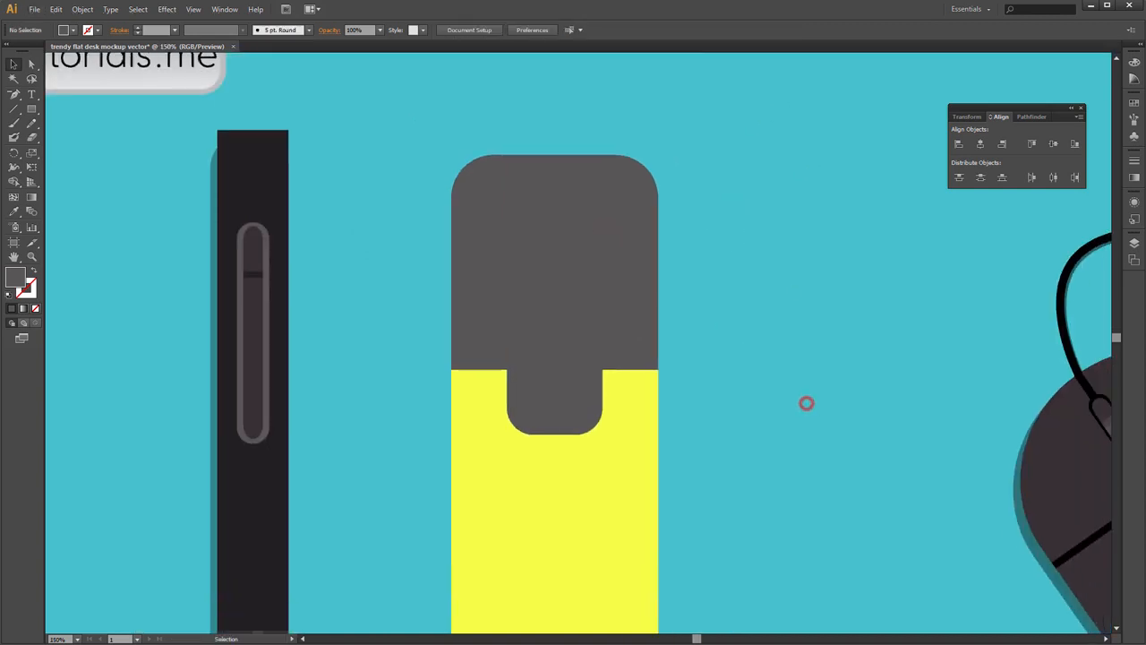
- Draw a thin horizontal rectangle about 231 × 11.5 px across the full cap width, just below the rounded corners, and fill it with black
{"action": "left_click", "coordinate": [31, 108]}
{"action": "scroll", "coordinate": [513, 237], "scroll_direction": "up", "scroll_amount": 2}
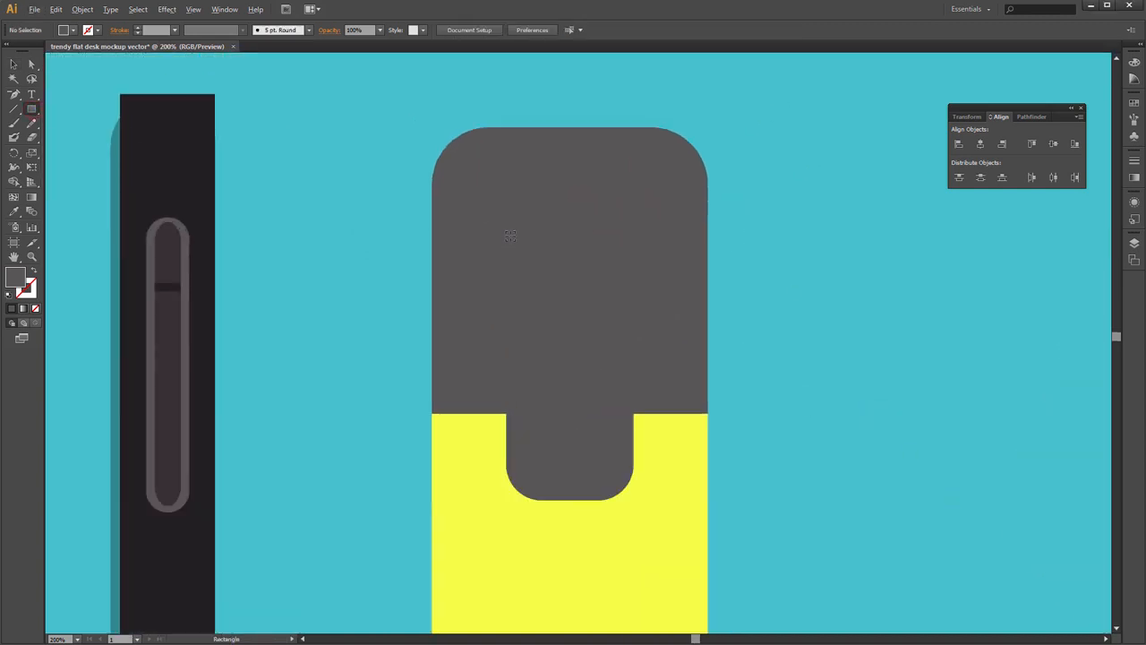
{"action": "left_click_drag", "start_coordinate": [436, 170], "coordinate": [476, 184]}
{"action": "key", "text": "ctrl+z"}
{"action": "scroll", "coordinate": [392, 168], "scroll_direction": "up", "scroll_amount": 2}
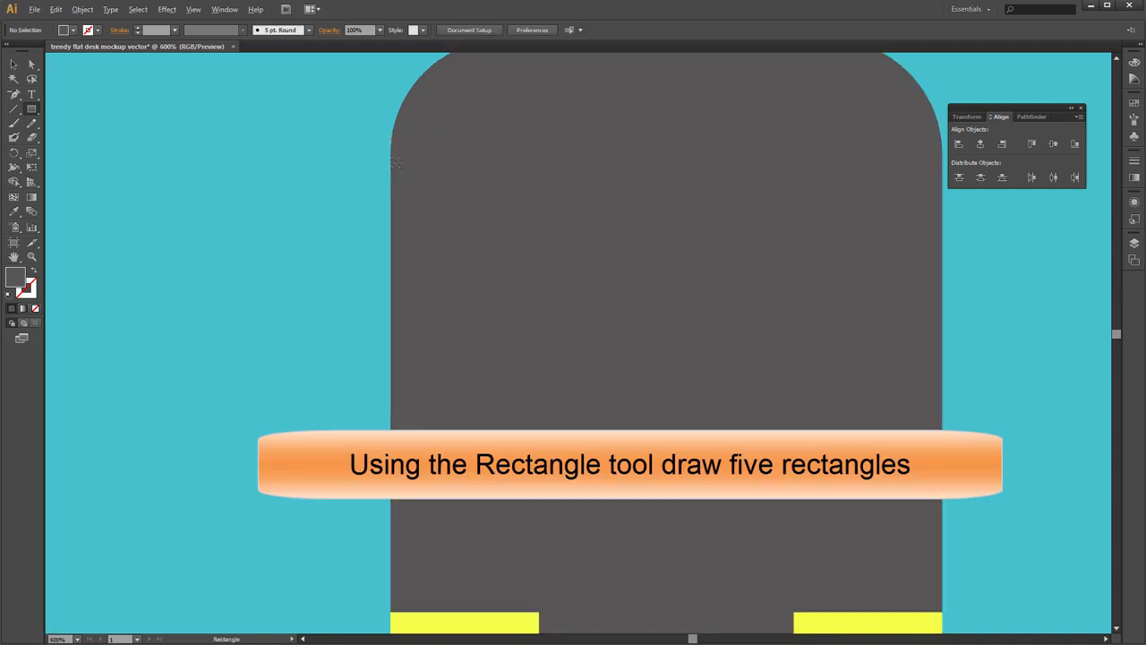
{"action": "scroll", "coordinate": [582, 236], "scroll_direction": "down", "scroll_amount": 1}
{"action": "left_click_drag", "start_coordinate": [712, 235], "coordinate": [647, 235]}
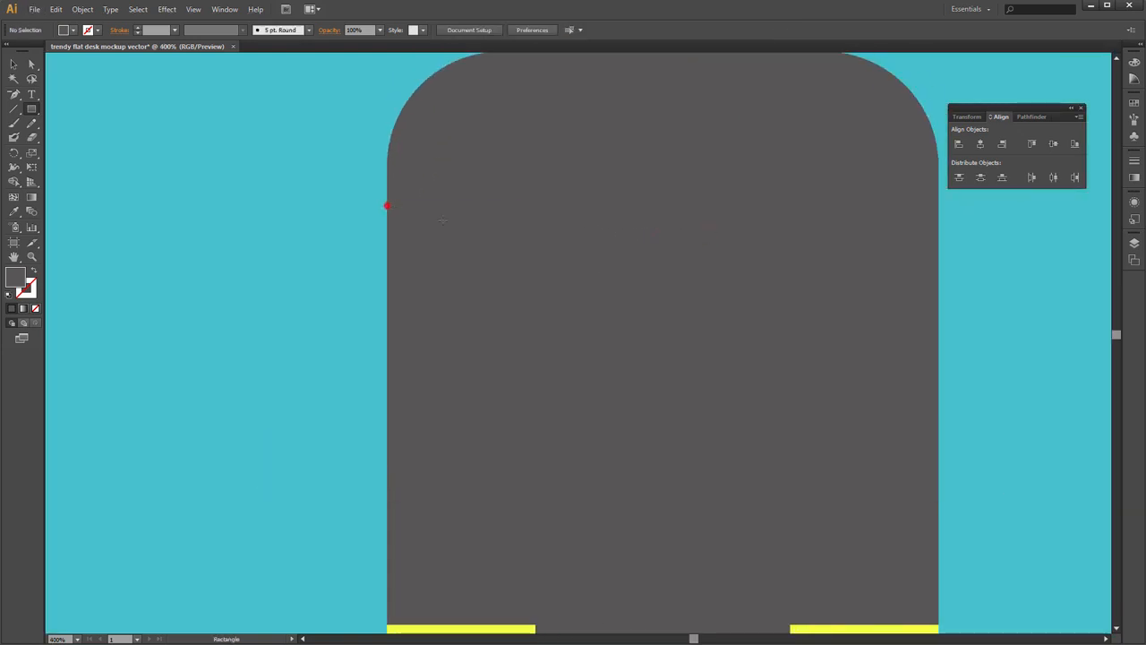
{"action": "left_click_drag", "start_coordinate": [387, 205], "coordinate": [938, 230]}
{"action": "scroll", "coordinate": [650, 282], "scroll_direction": "down", "scroll_amount": 2}
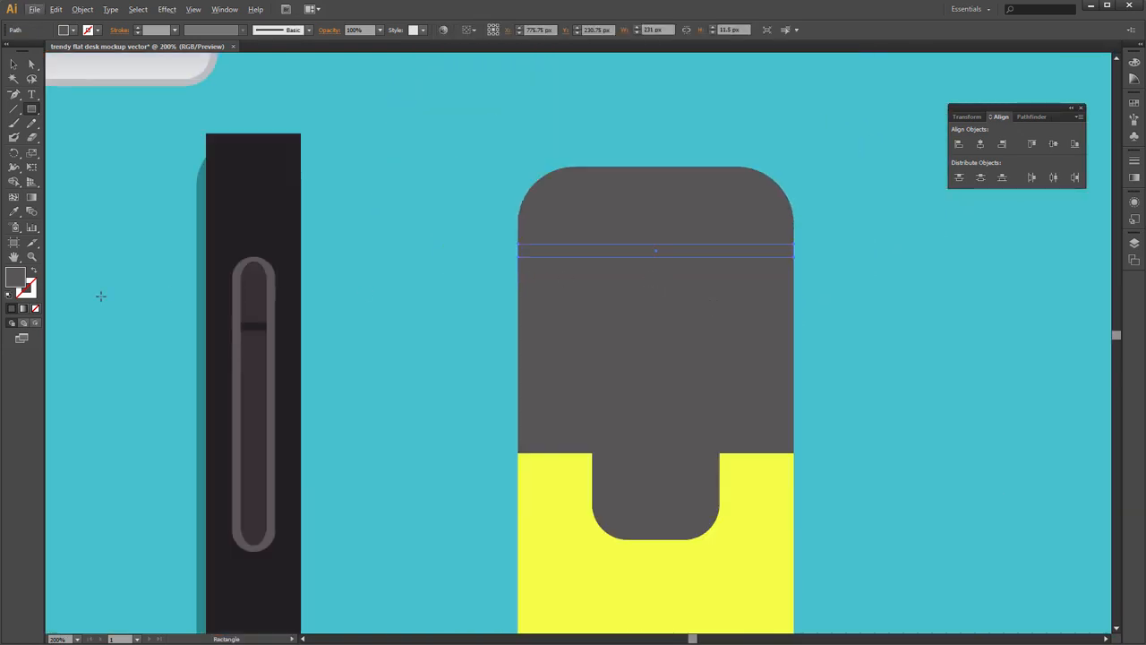
{"action": "double_click", "coordinate": [15, 277]}
{"action": "left_click", "coordinate": [791, 368]}
{"action": "left_click", "coordinate": [945, 240]}
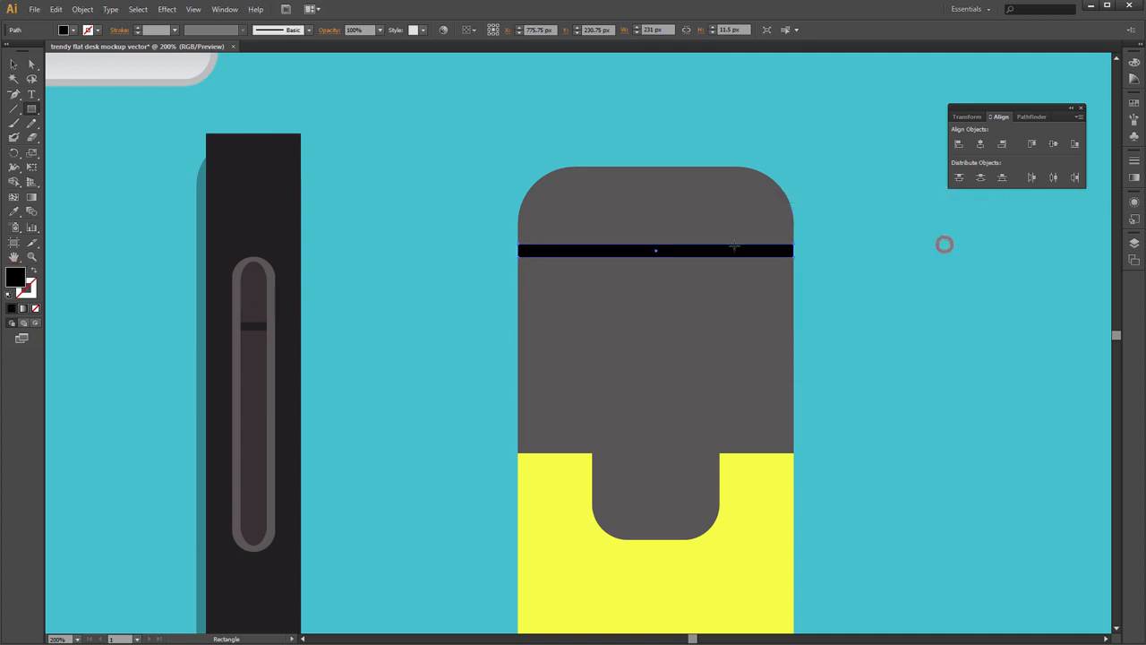
- Duplicate the black stripe twice below the first and nudge the third stripe up to even out the spacing
{"action": "key", "text": "v"}
{"action": "left_click_drag", "start_coordinate": [659, 254], "coordinate": [660, 281]}
{"action": "left_click", "coordinate": [672, 295]}
{"action": "key", "text": "Delete"}
{"action": "left_click", "coordinate": [691, 323]}
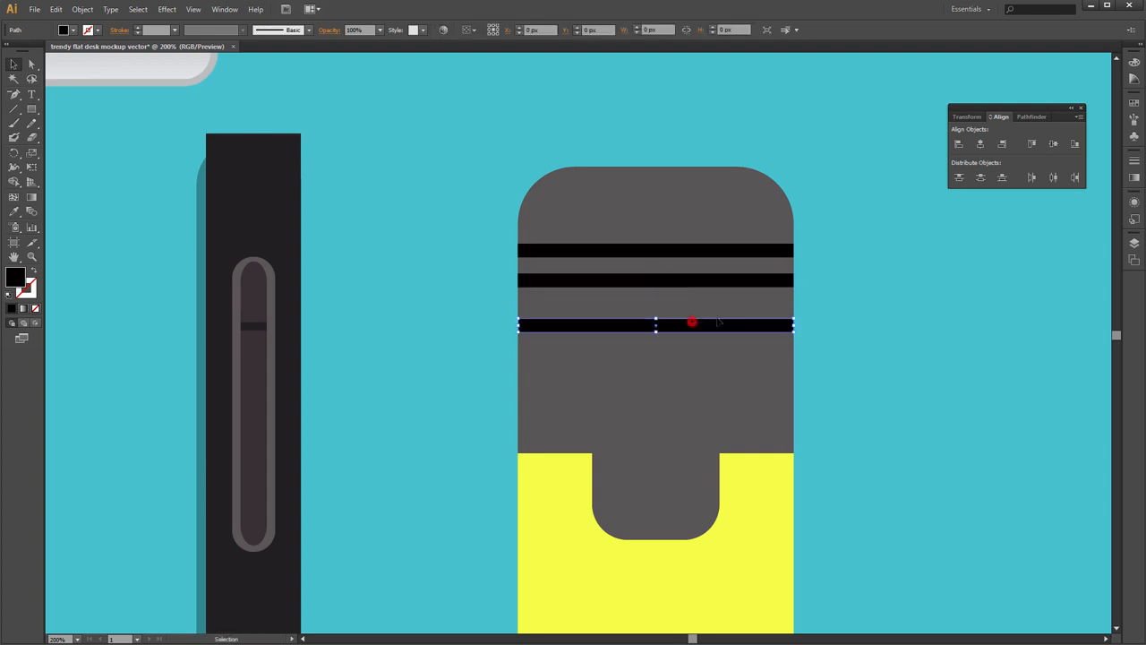
{"action": "key", "text": "Up"}
{"action": "key", "text": "Up"}
{"action": "key", "text": "Up"}
{"action": "key", "text": "Up"}
{"action": "key", "text": "Up"}
{"action": "key", "text": "Up"}
{"action": "key", "text": "Up"}
{"action": "key", "text": "Up"}
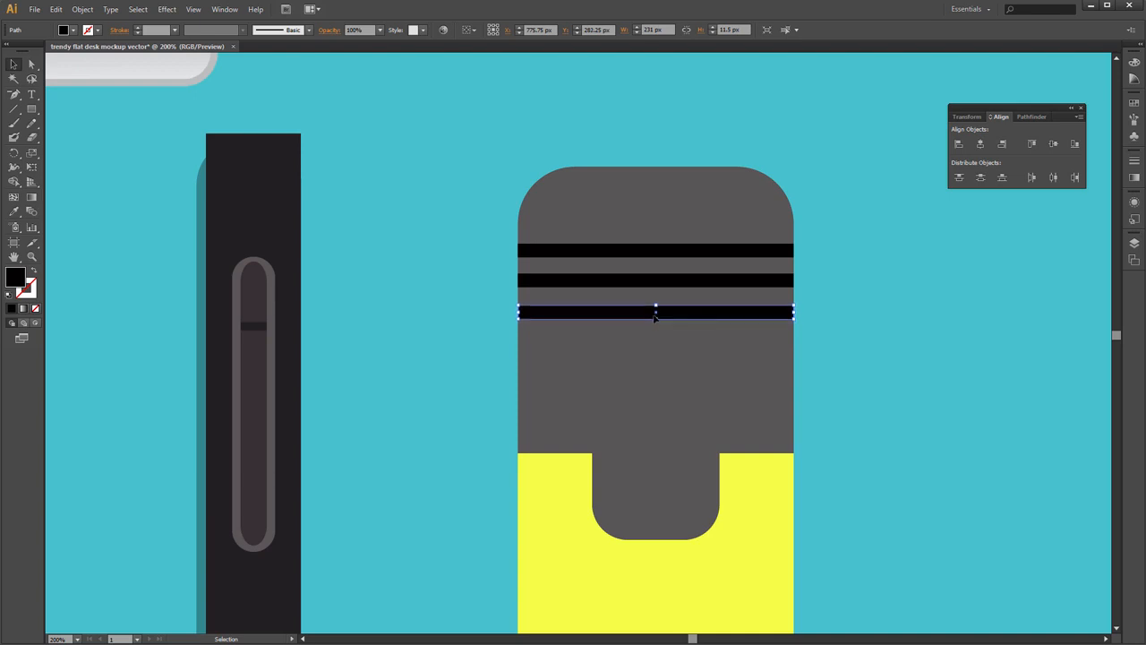
- Duplicate the third stripe straight down and repeat the transformation once to make five stripes across the cap
{"action": "left_click", "coordinate": [656, 314], "text": "shift"}
{"action": "left_click", "coordinate": [653, 316]}
{"action": "left_click", "coordinate": [656, 315], "text": "shift"}
{"action": "left_click", "coordinate": [654, 312]}
{"action": "left_click_drag", "start_coordinate": [656, 324], "coordinate": [657, 353]}
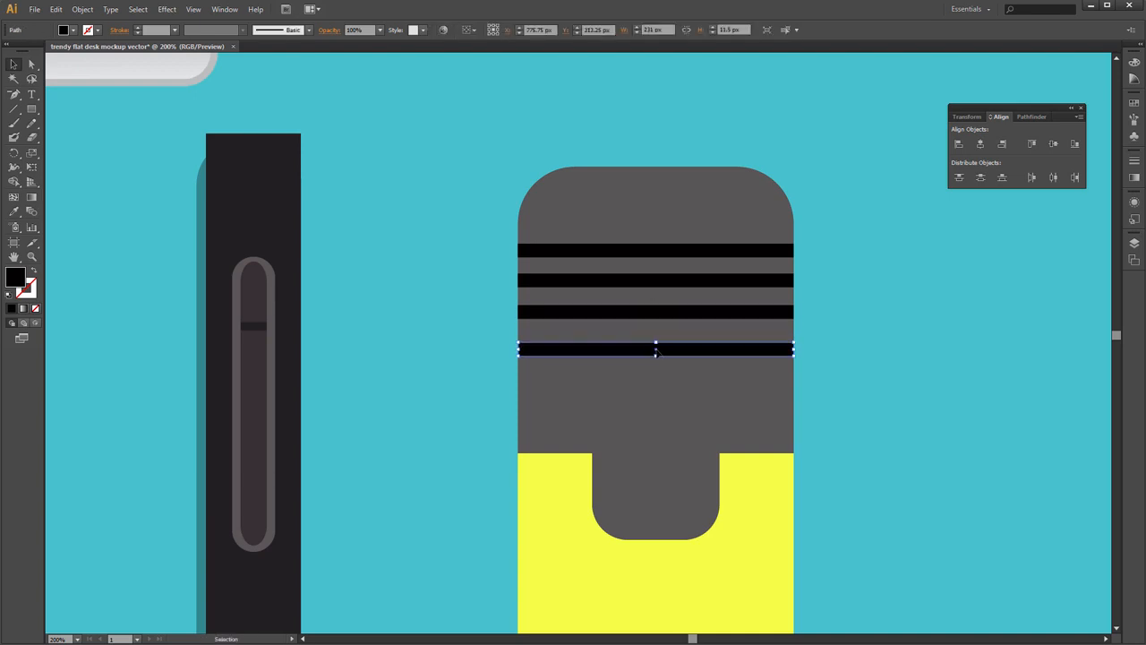
{"action": "key", "text": "ctrl+d"}
{"action": "left_click", "coordinate": [840, 299]}
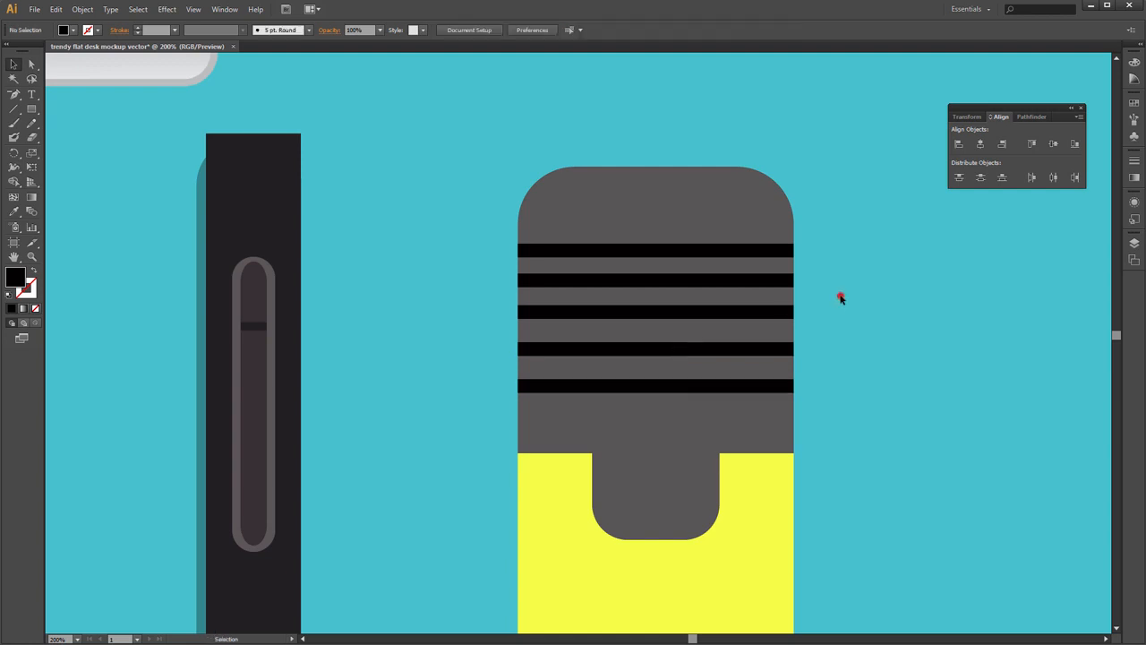
- Bring the dark grey clip shape to the front, above the five stripes
{"action": "left_click", "coordinate": [676, 472]}
{"action": "right_click", "coordinate": [650, 489]}
{"action": "mouse_move", "coordinate": [716, 587]}
{"action": "left_click", "coordinate": [832, 600]}
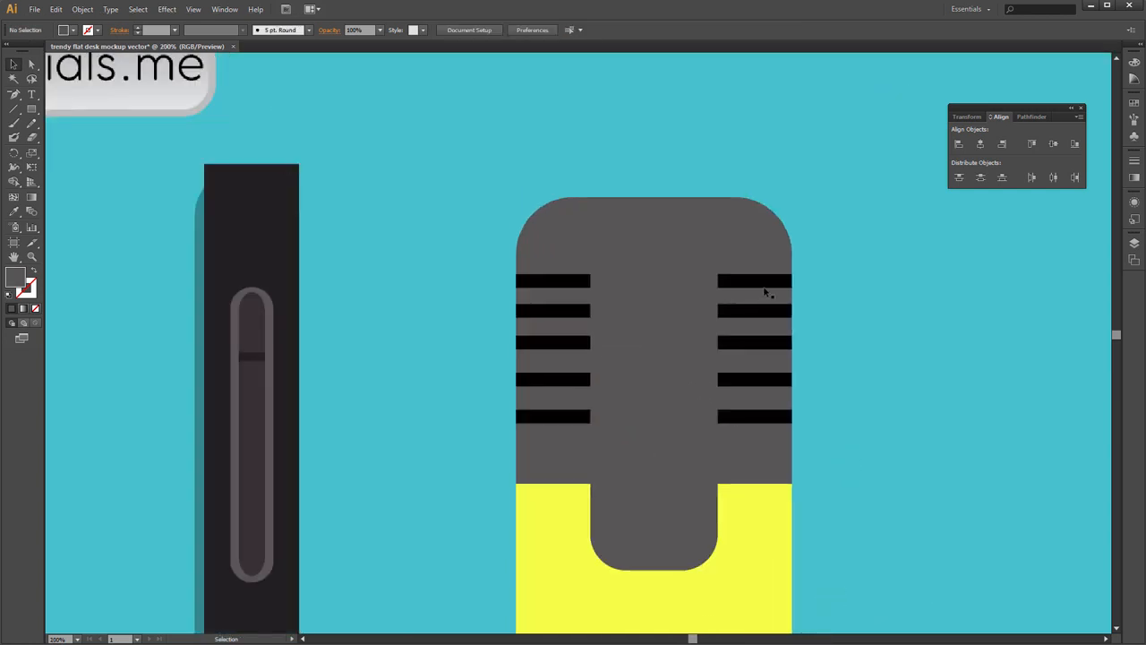
{"action": "left_click", "coordinate": [772, 281]}
{"action": "left_click", "coordinate": [763, 312], "text": "shift"}
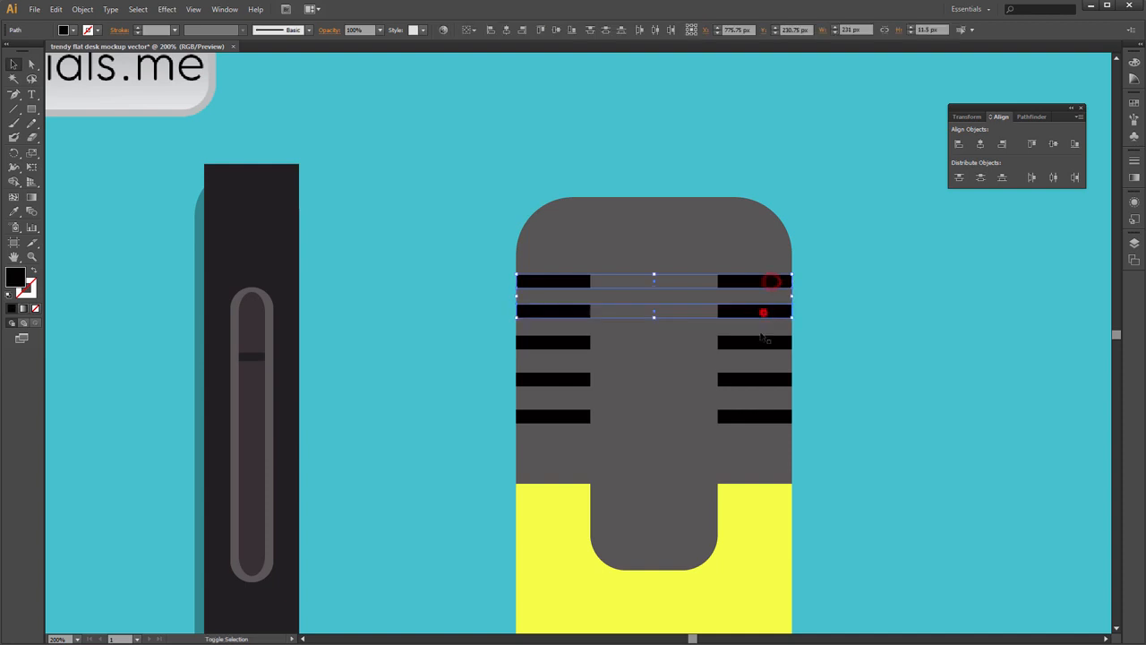
{"action": "left_click", "coordinate": [761, 342], "text": "shift"}
{"action": "left_click", "coordinate": [754, 380], "text": "shift"}
{"action": "left_click", "coordinate": [750, 416], "text": "shift"}
{"action": "left_click", "coordinate": [224, 9]}
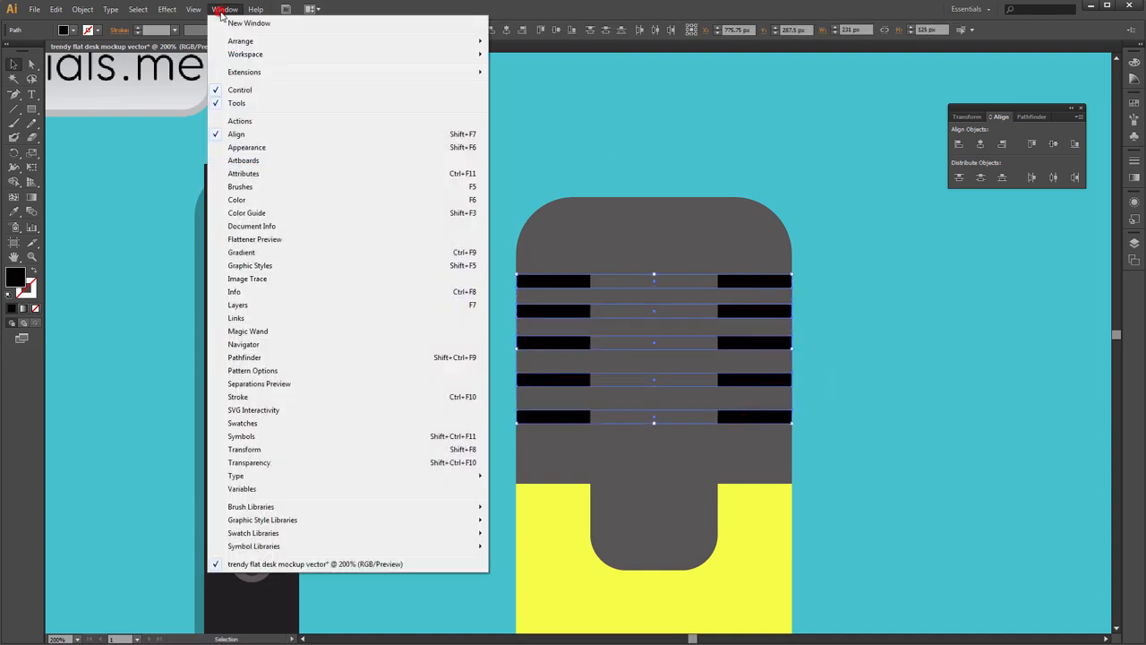
{"action": "left_click", "coordinate": [526, 172]}
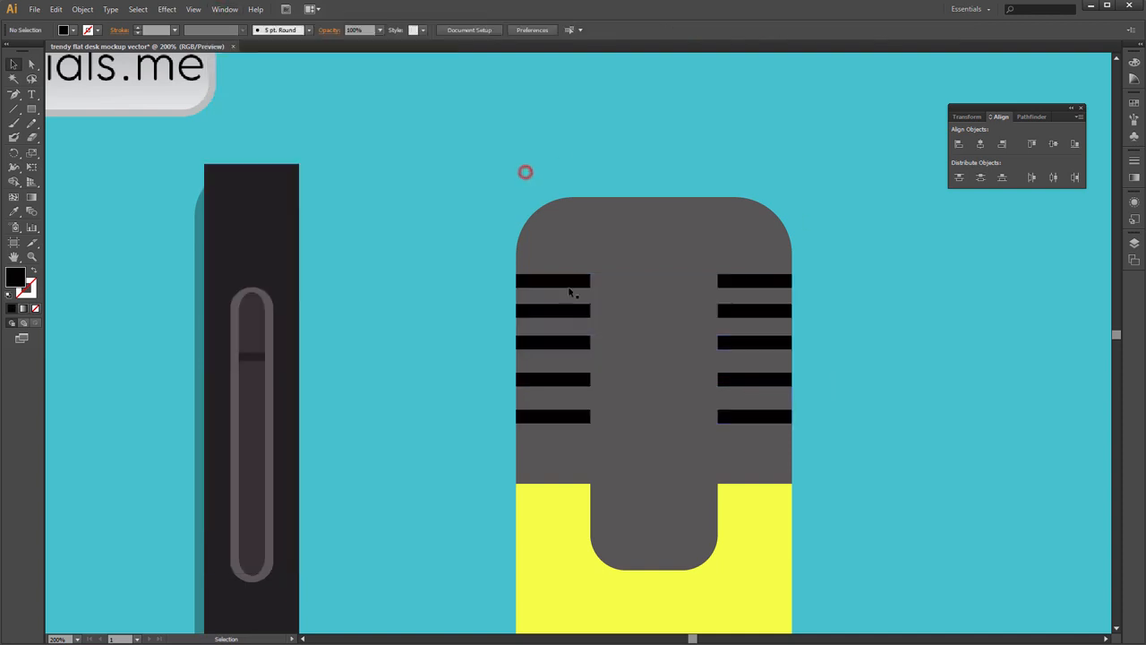
- Fill all five cap stripes with a dark brownish grey that has a red value of 80
{"action": "left_click", "coordinate": [569, 281]}
{"action": "left_click", "coordinate": [566, 309]}
{"action": "left_click", "coordinate": [565, 343], "text": "shift"}
{"action": "left_click", "coordinate": [566, 286], "text": "shift"}
{"action": "left_click", "coordinate": [557, 379], "text": "shift"}
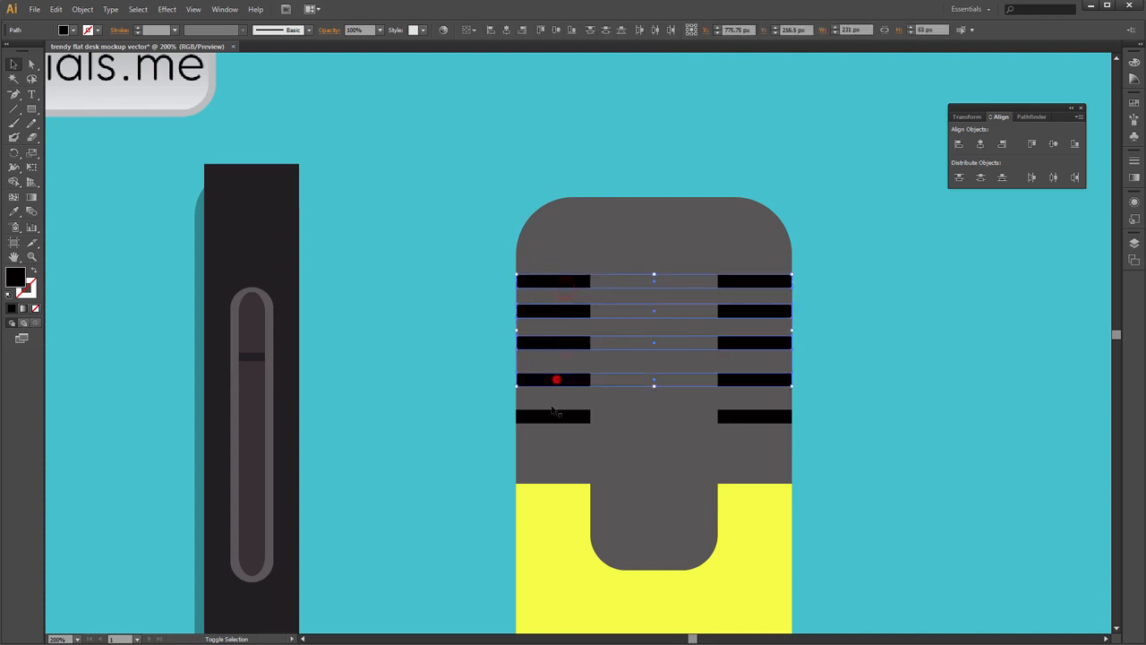
{"action": "left_click", "coordinate": [546, 415], "text": "shift"}
{"action": "double_click", "coordinate": [18, 280]}
{"action": "left_click_drag", "start_coordinate": [716, 200], "coordinate": [834, 207]}
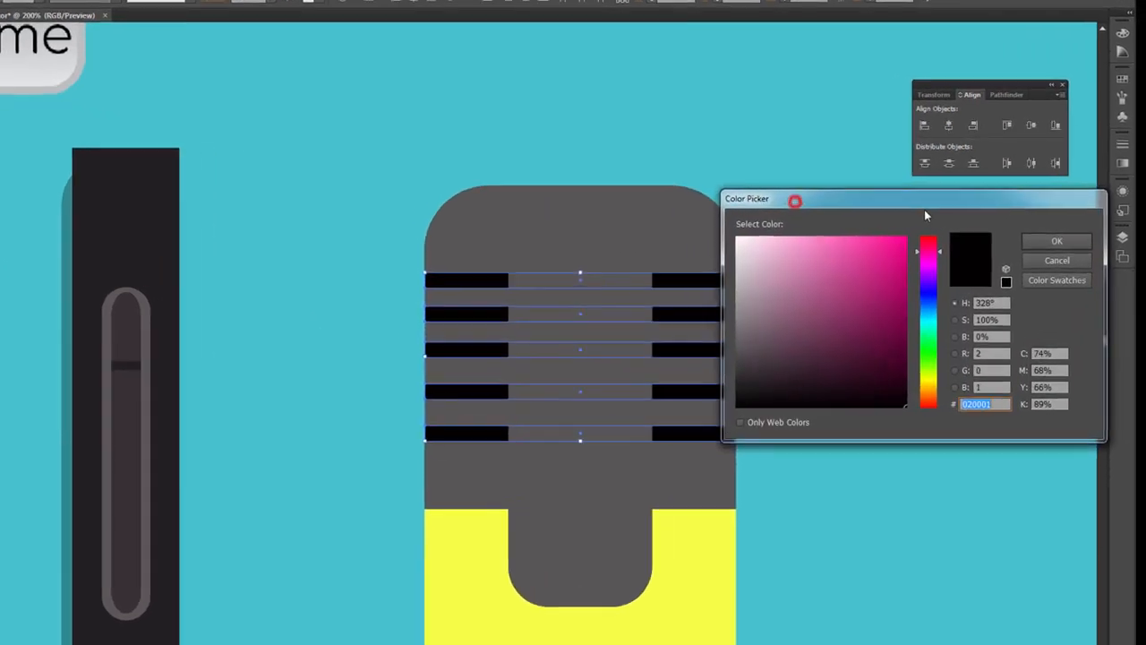
{"action": "left_click", "coordinate": [1012, 343]}
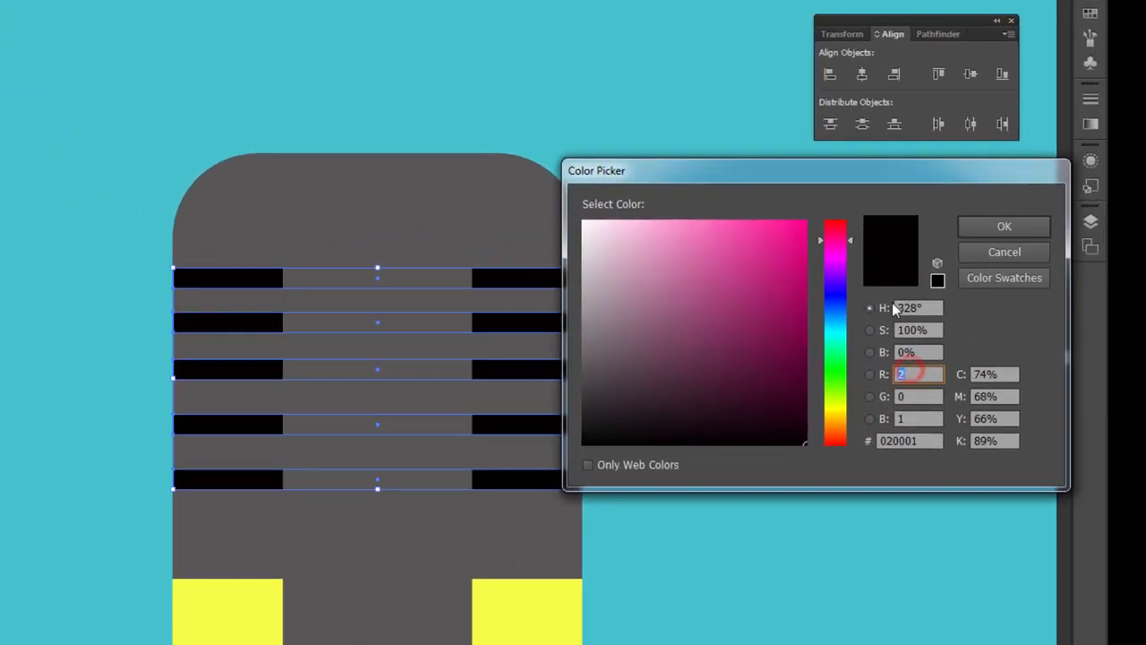
{"action": "type", "text": "80"}
{"action": "key", "text": "Tab"}
{"action": "type", "text": "76"}
{"action": "key", "text": "Tab"}
{"action": "type", "text": "7"}
{"action": "key", "text": "Return"}
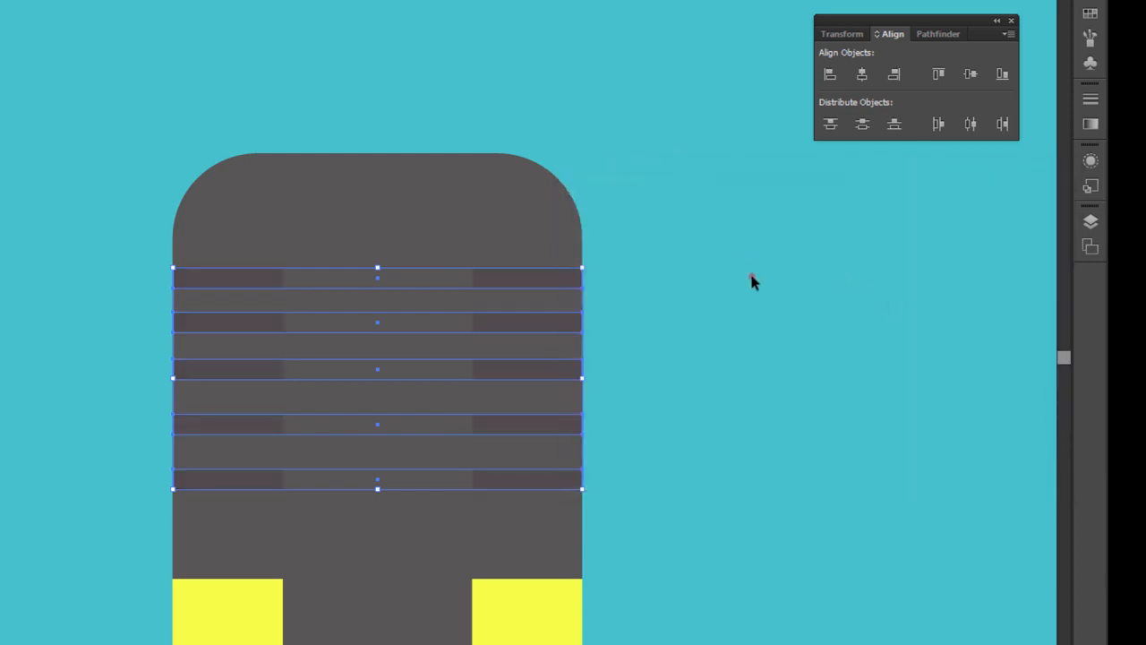
{"action": "left_click", "coordinate": [751, 280]}
- Copy the clip, paste the copy behind it and move the copy 5 px to the left
{"action": "left_click", "coordinate": [368, 327]}
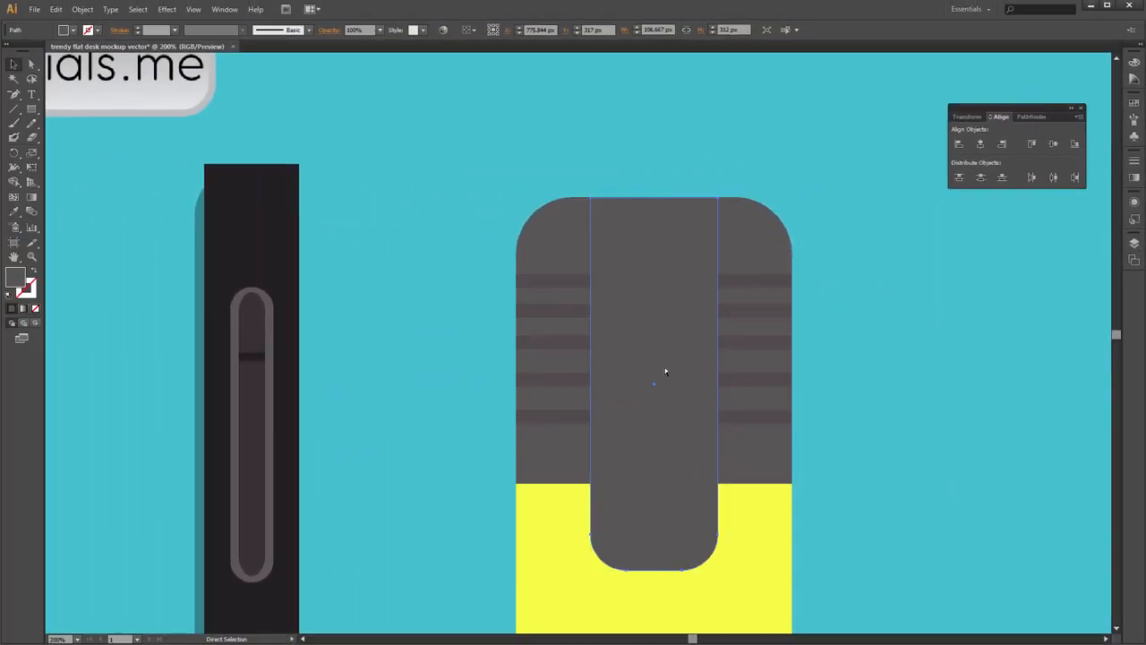
{"action": "key", "text": "v"}
{"action": "key", "text": "Left"}
{"action": "key", "text": "Left"}
{"action": "key", "text": "Left"}
{"action": "key", "text": "Left"}
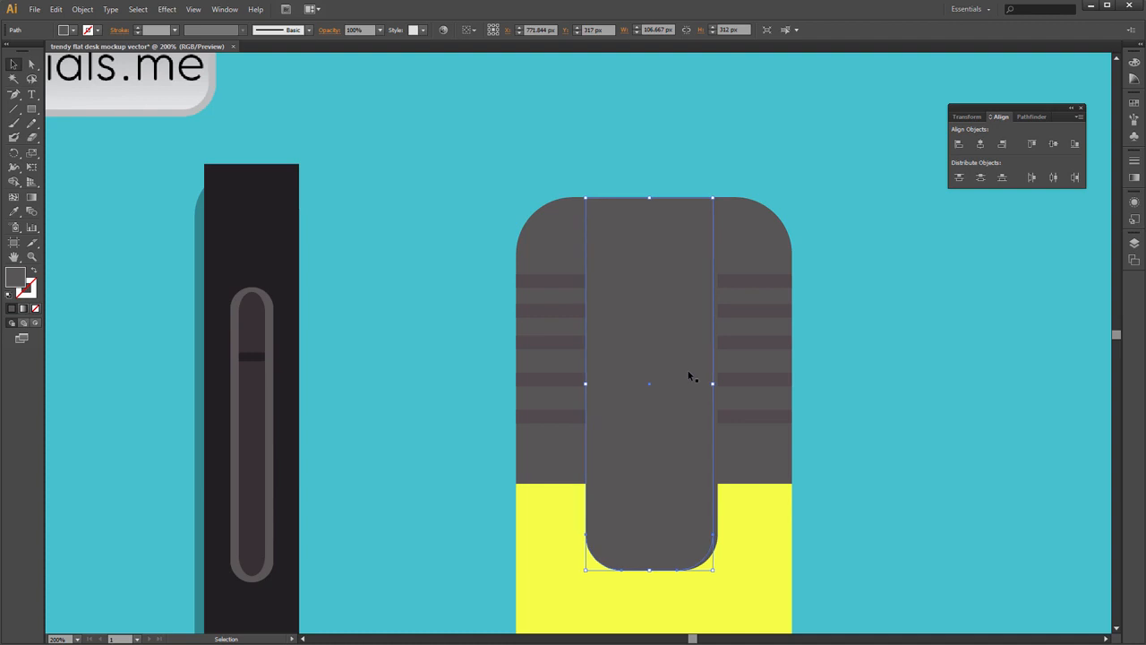
{"action": "key", "text": "Left"}
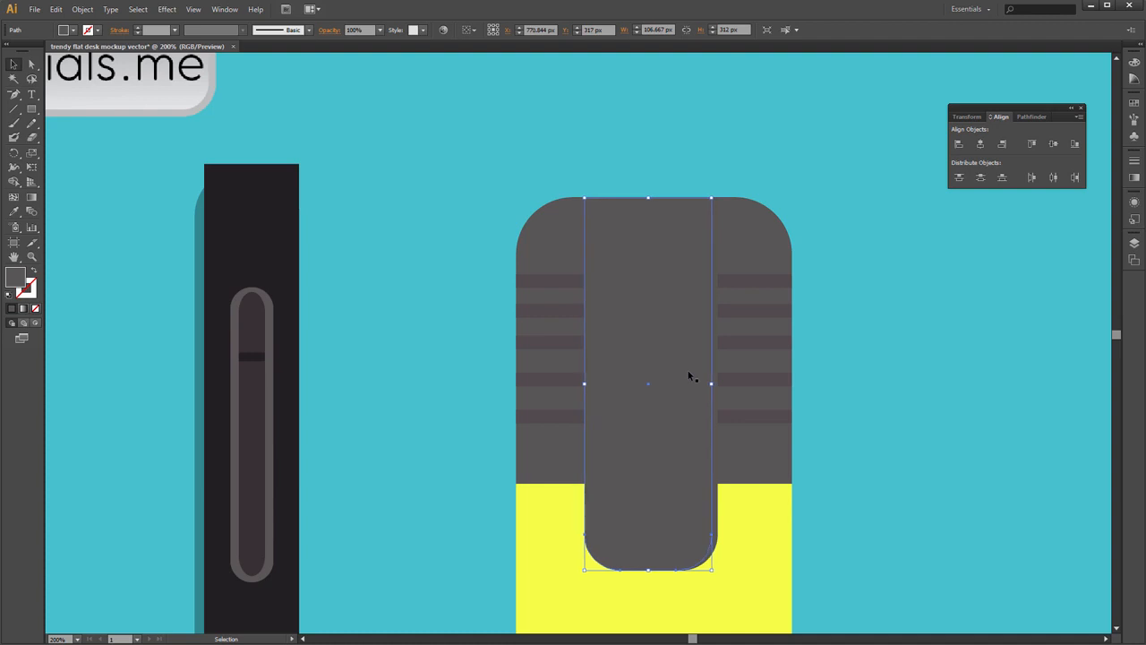
- Fill the clip's back copy with black
{"action": "double_click", "coordinate": [15, 277]}
{"action": "left_click", "coordinate": [813, 384]}
{"action": "left_click", "coordinate": [1085, 247]}
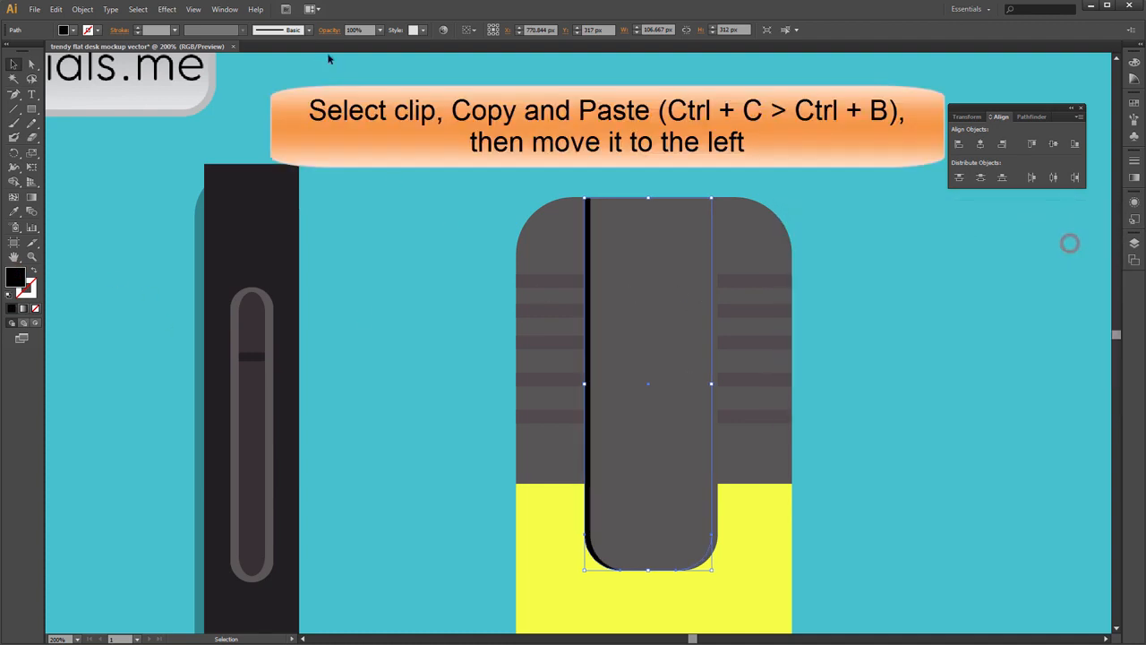
- Set the clip's black back copy to Multiply blending with 30% opacity
{"action": "left_click", "coordinate": [224, 9]}
{"action": "left_click", "coordinate": [251, 463]}
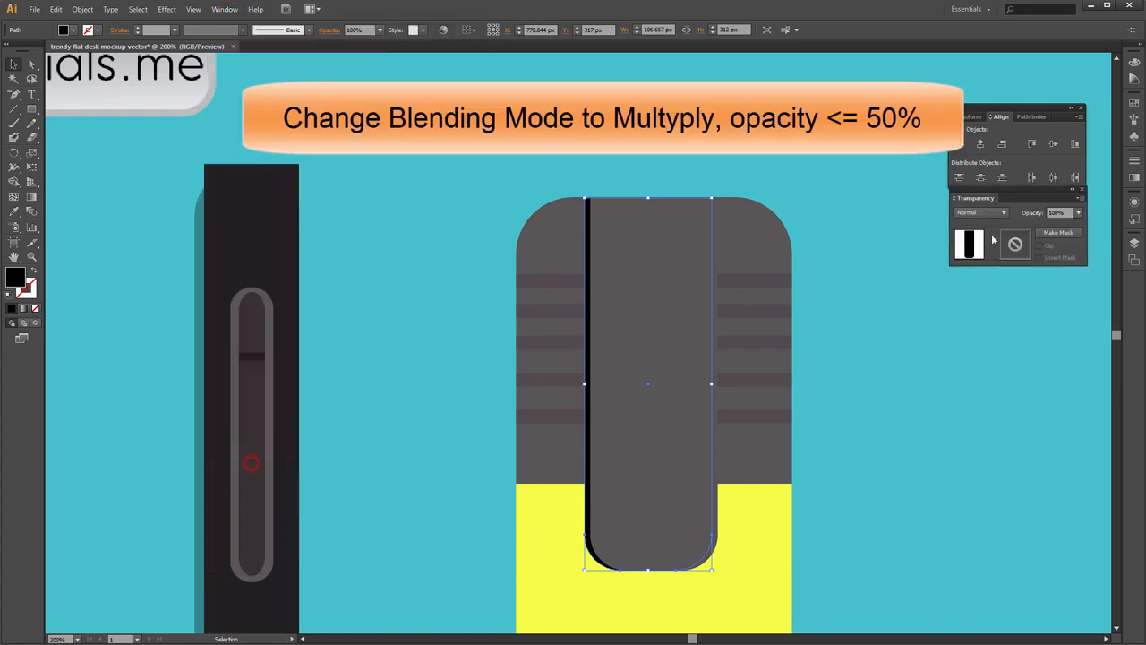
{"action": "left_click", "coordinate": [982, 213]}
{"action": "left_click", "coordinate": [982, 245]}
{"action": "key", "text": "Return"}
{"action": "left_click", "coordinate": [865, 327]}
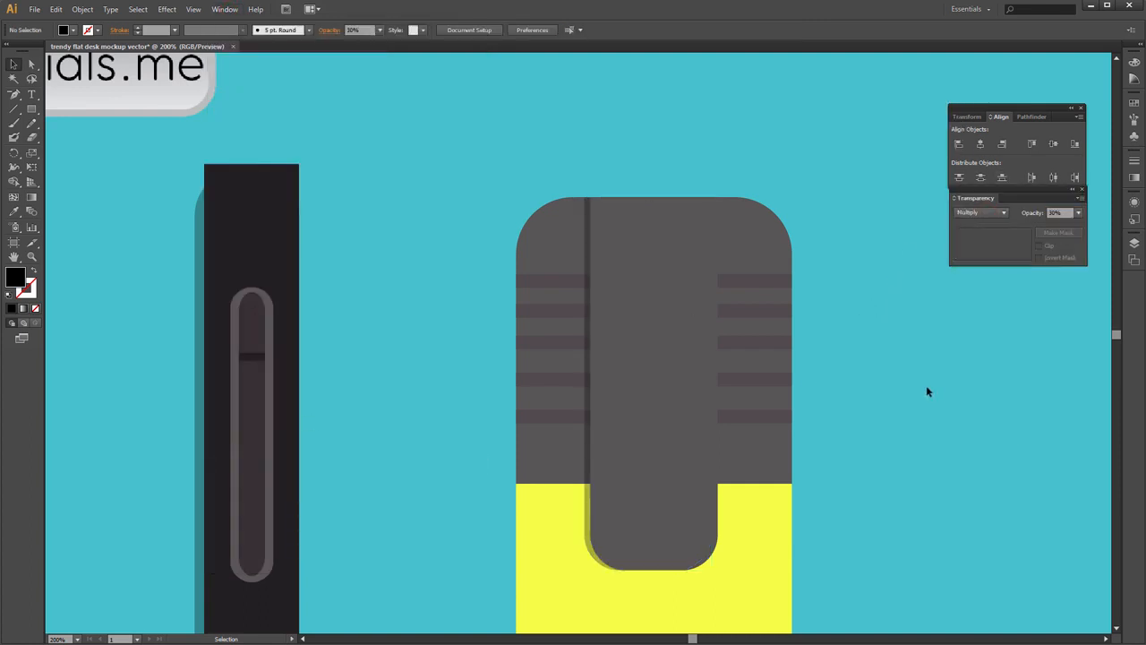
- Move the clip's shadow 2 px down and set its opacity to 20%
{"action": "left_click", "coordinate": [1135, 241]}
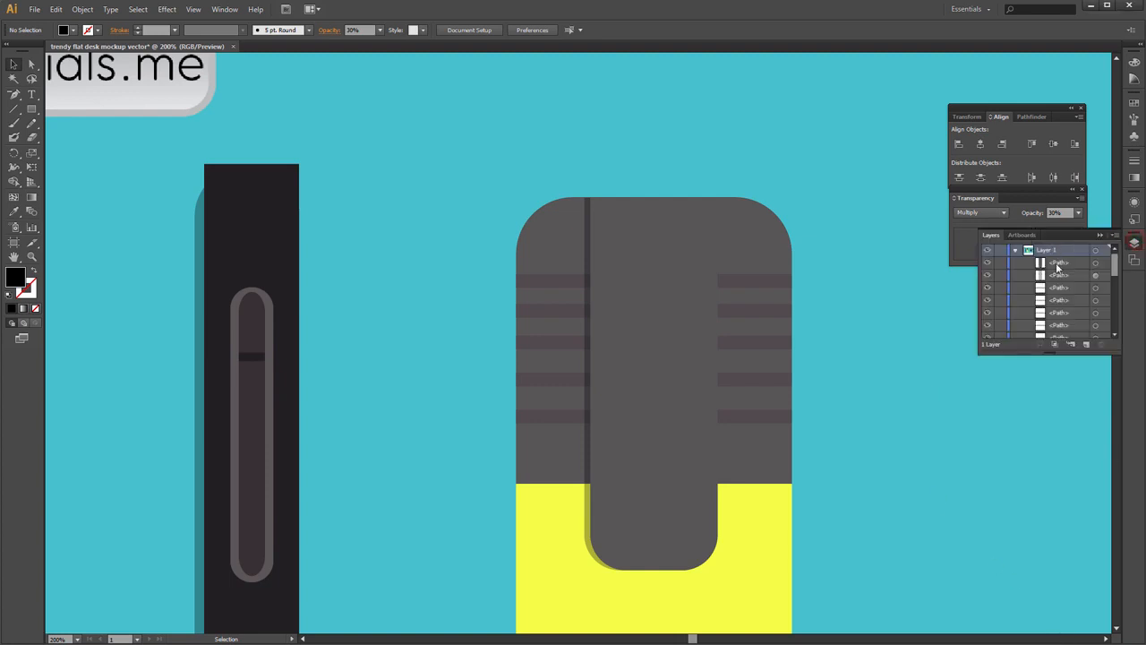
{"action": "left_click", "coordinate": [987, 275]}
{"action": "left_click", "coordinate": [987, 274]}
{"action": "left_click", "coordinate": [1094, 274]}
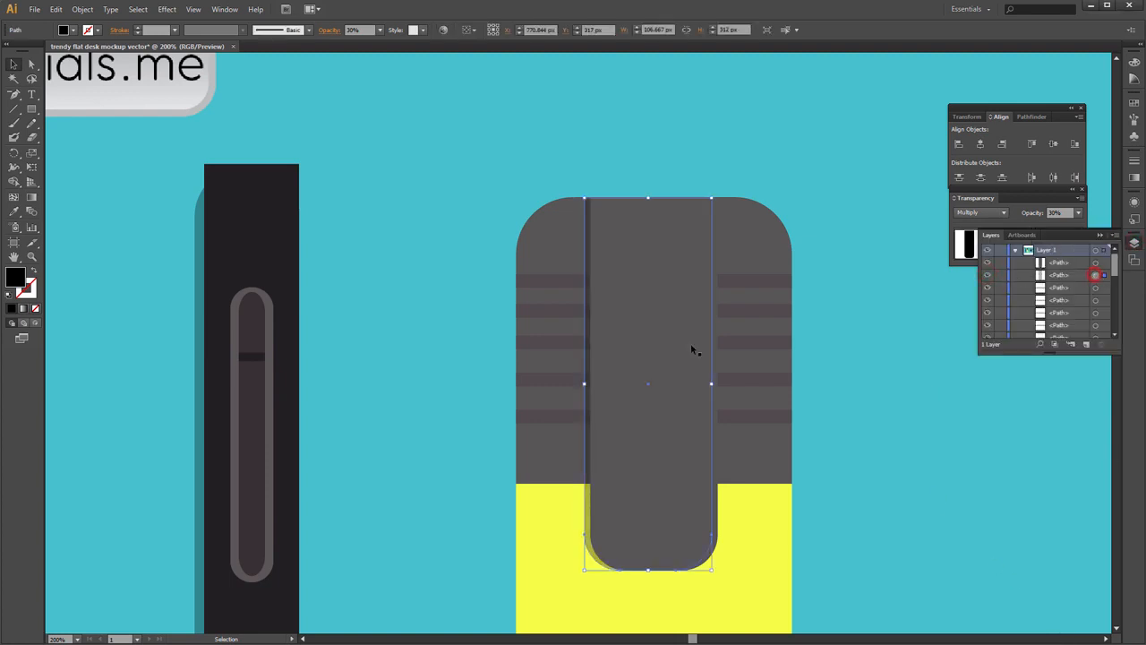
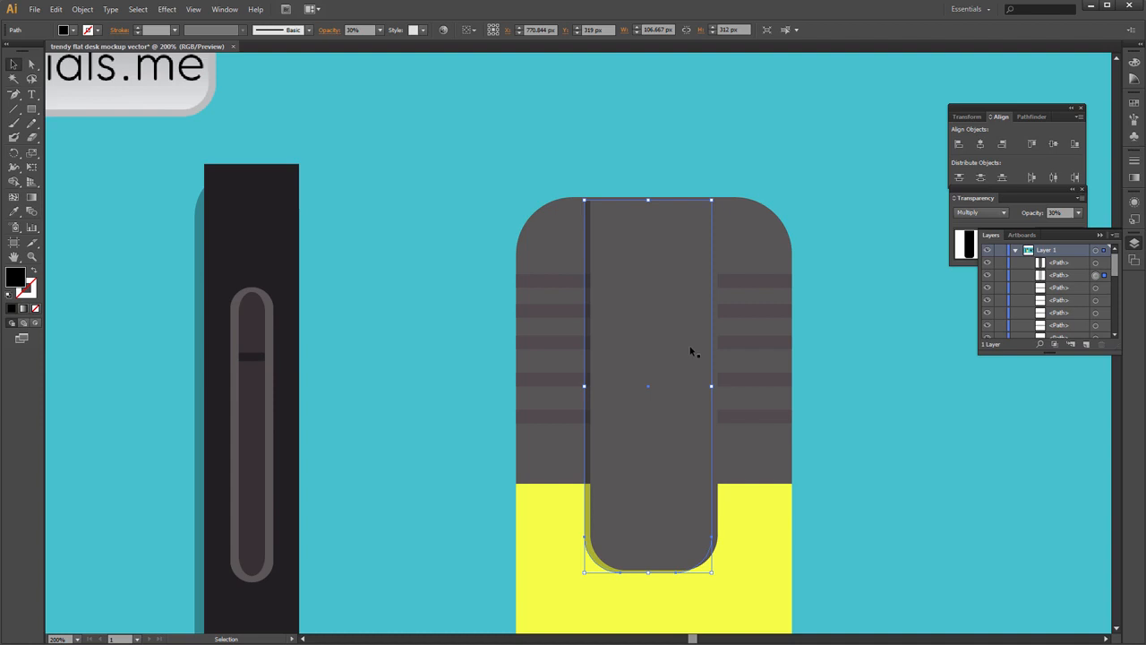
{"action": "left_click", "coordinate": [1060, 211]}
{"action": "type", "text": "20"}
{"action": "left_click", "coordinate": [1098, 207]}
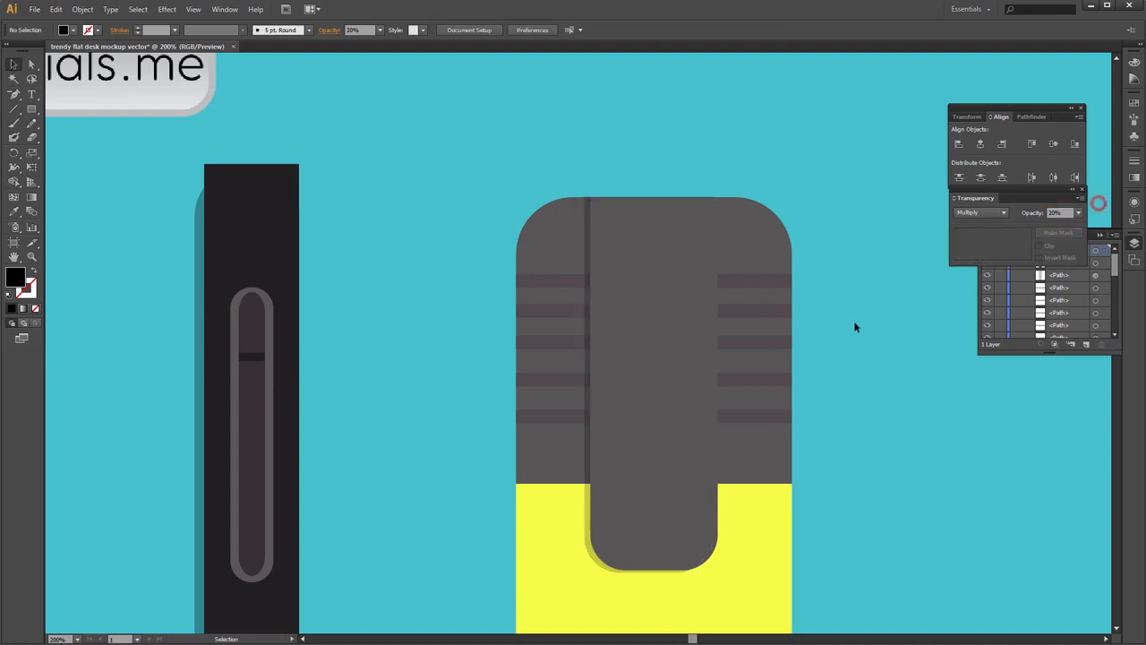
- Draw a black rounded rectangle about 166 × 69 px across the bottom edge of the highlighter's yellow body
{"action": "scroll", "coordinate": [814, 370], "scroll_direction": "down", "scroll_amount": 4}
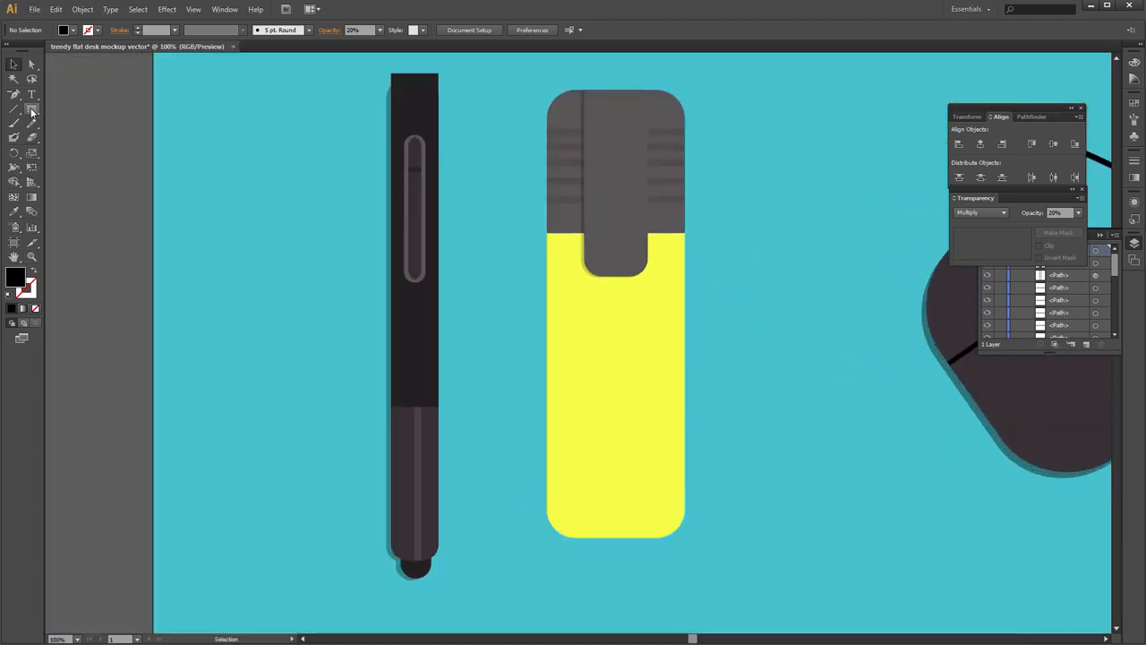
{"action": "left_click_drag", "start_coordinate": [32, 112], "coordinate": [72, 122]}
{"action": "mouse_move", "coordinate": [649, 555]}
{"action": "left_mouse_down"}
{"action": "mouse_move", "coordinate": [653, 585]}
{"action": "mouse_move", "coordinate": [697, 591]}
{"action": "left_mouse_up"}
{"action": "key", "text": "ctrl+z"}
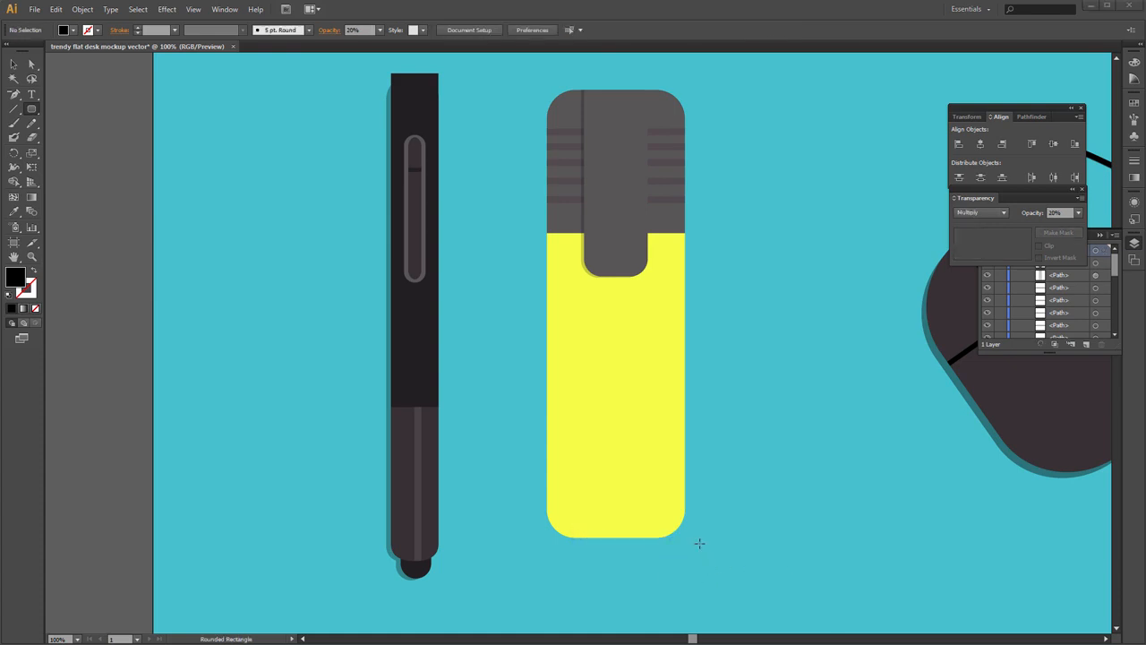
{"action": "left_click", "coordinate": [577, 521]}
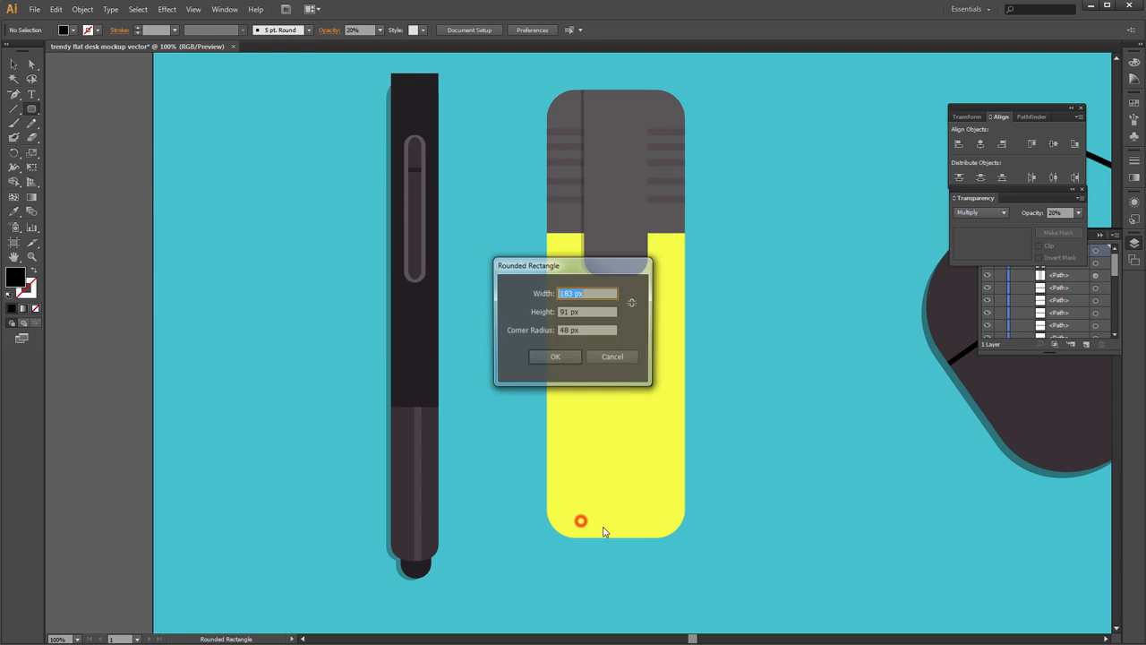
{"action": "left_click", "coordinate": [615, 357]}
{"action": "mouse_move", "coordinate": [573, 522]}
{"action": "left_mouse_down"}
{"action": "mouse_move", "coordinate": [660, 568]}
{"action": "mouse_move", "coordinate": [675, 564]}
{"action": "mouse_move", "coordinate": [606, 542]}
{"action": "left_mouse_up"}
{"action": "key", "text": "v"}
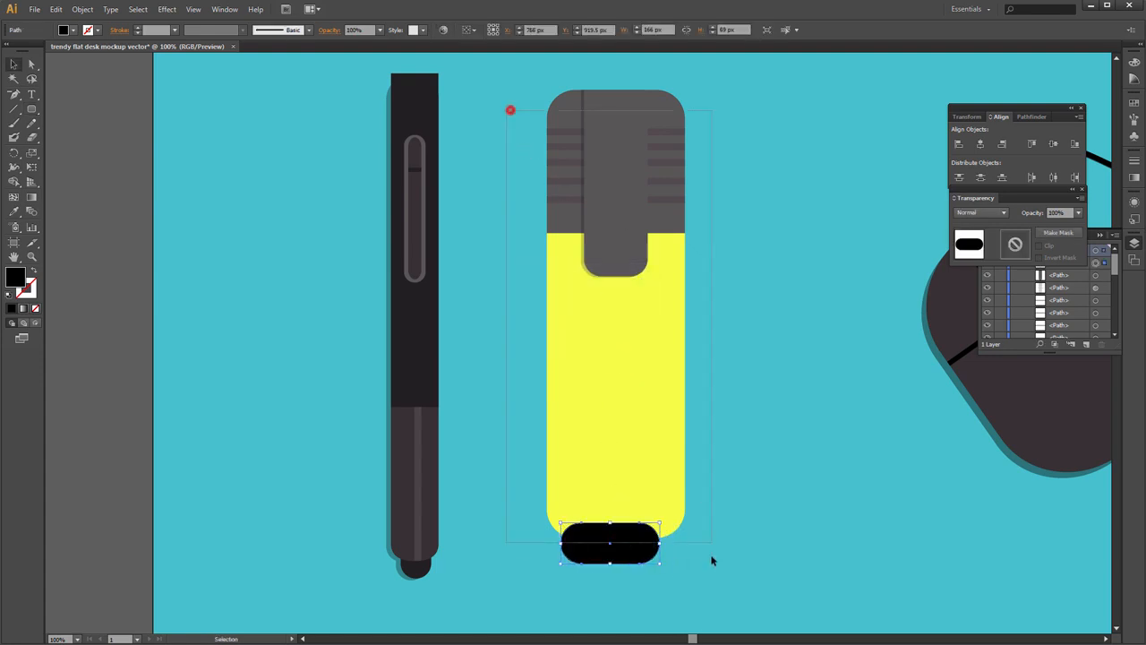
- Shift the black rounded rectangle slightly to the right, closer to the centre of the highlighter's body
{"action": "left_click_drag", "start_coordinate": [711, 561], "coordinate": [705, 573]}
{"action": "left_click", "coordinate": [742, 302]}
{"action": "left_click_drag", "start_coordinate": [491, 397], "coordinate": [681, 571]}
{"action": "left_click", "coordinate": [775, 487]}
{"action": "left_click", "coordinate": [631, 544]}
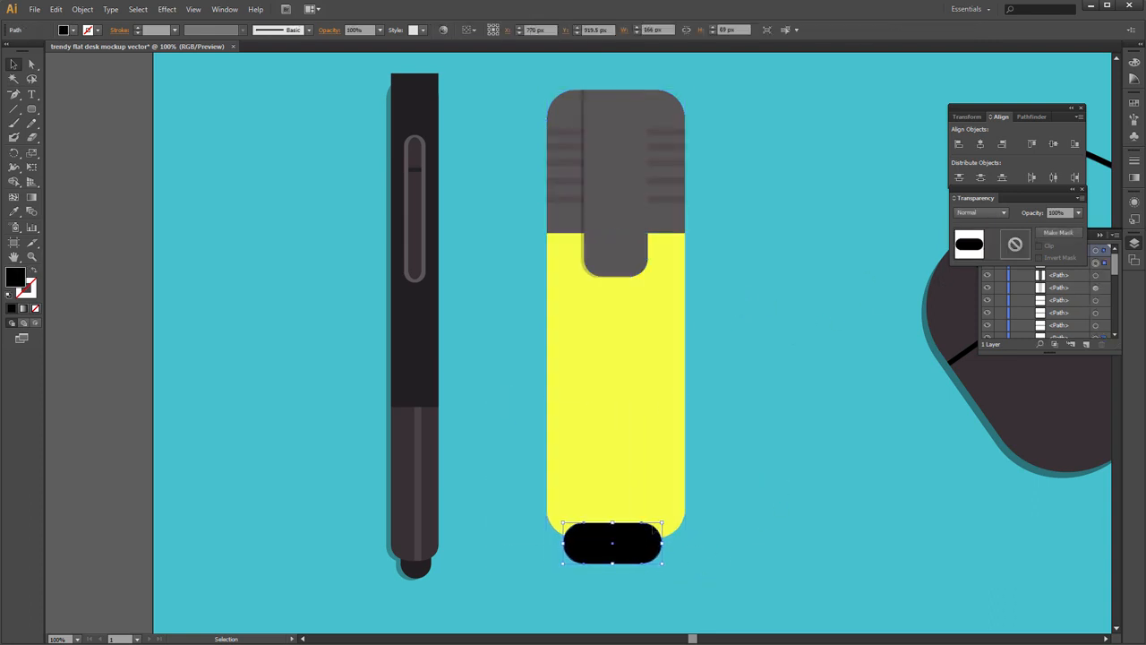
- Bring the highlighter's body, cap, stripes and clip in front of the black rounded rectangle
{"action": "left_click", "coordinate": [632, 475]}
{"action": "left_click_drag", "start_coordinate": [497, 80], "coordinate": [698, 358]}
{"action": "right_click", "coordinate": [628, 377]}
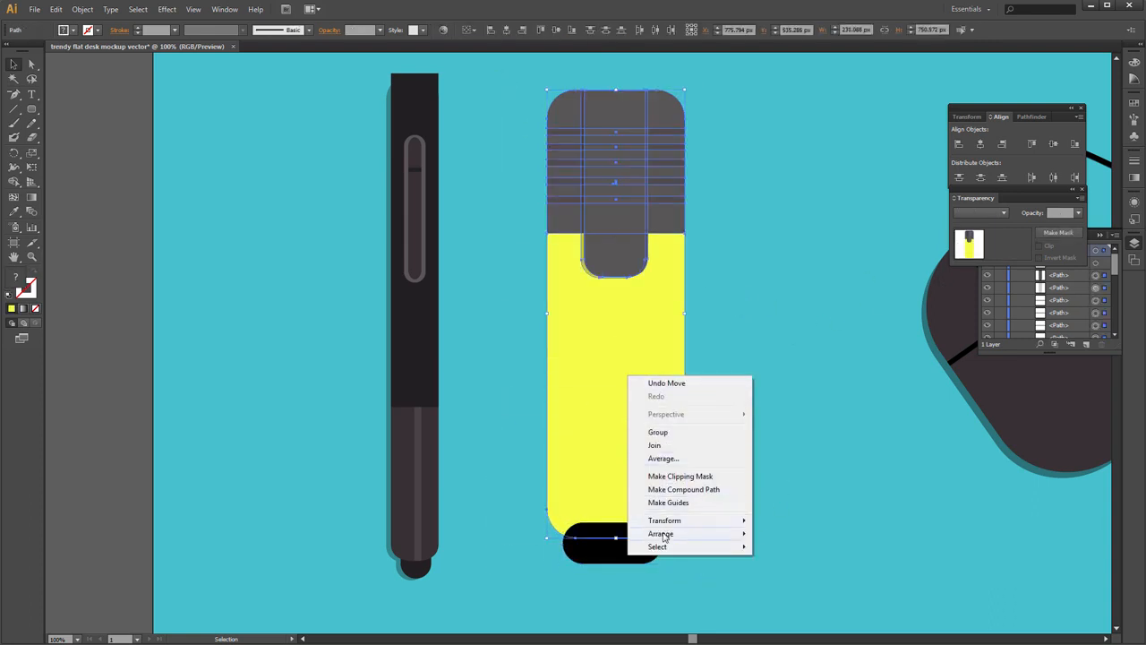
{"action": "mouse_move", "coordinate": [662, 535]}
{"action": "left_click", "coordinate": [796, 532]}
- Nudge the rounded rectangle 1 px up and fill it with the clip's dark grey, sampled with the Eyedropper
{"action": "left_click", "coordinate": [627, 551]}
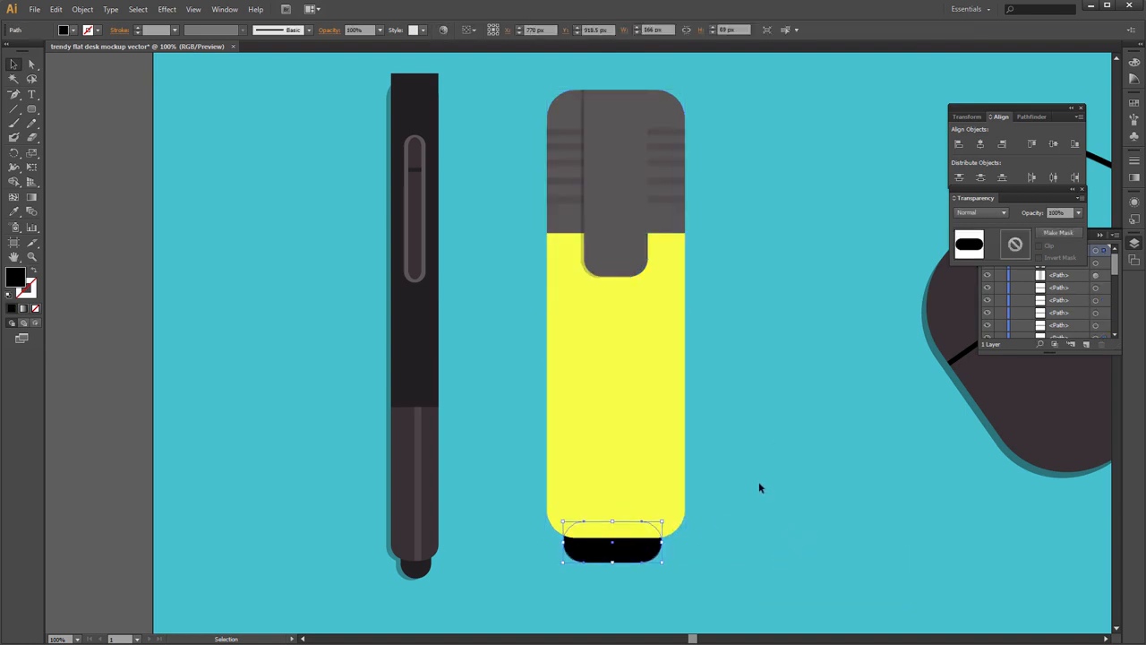
{"action": "key", "text": "i"}
{"action": "left_click", "coordinate": [614, 249]}
{"action": "key", "text": "v"}
{"action": "left_click", "coordinate": [766, 421]}
{"action": "key", "text": "ctrl+minus"}
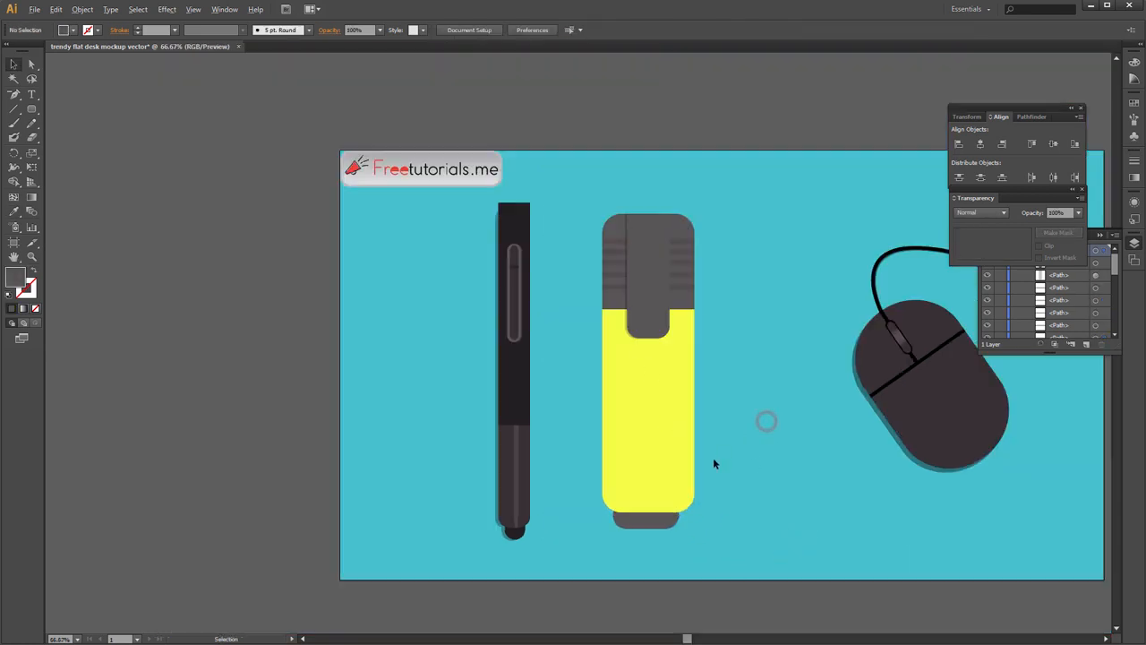
- Copy the highlighter's cap, body and bottom piece, paste the copies behind and unite them into one shape
{"action": "scroll", "coordinate": [733, 437], "scroll_direction": "up", "scroll_amount": 1}
{"action": "left_click", "coordinate": [550, 125]}
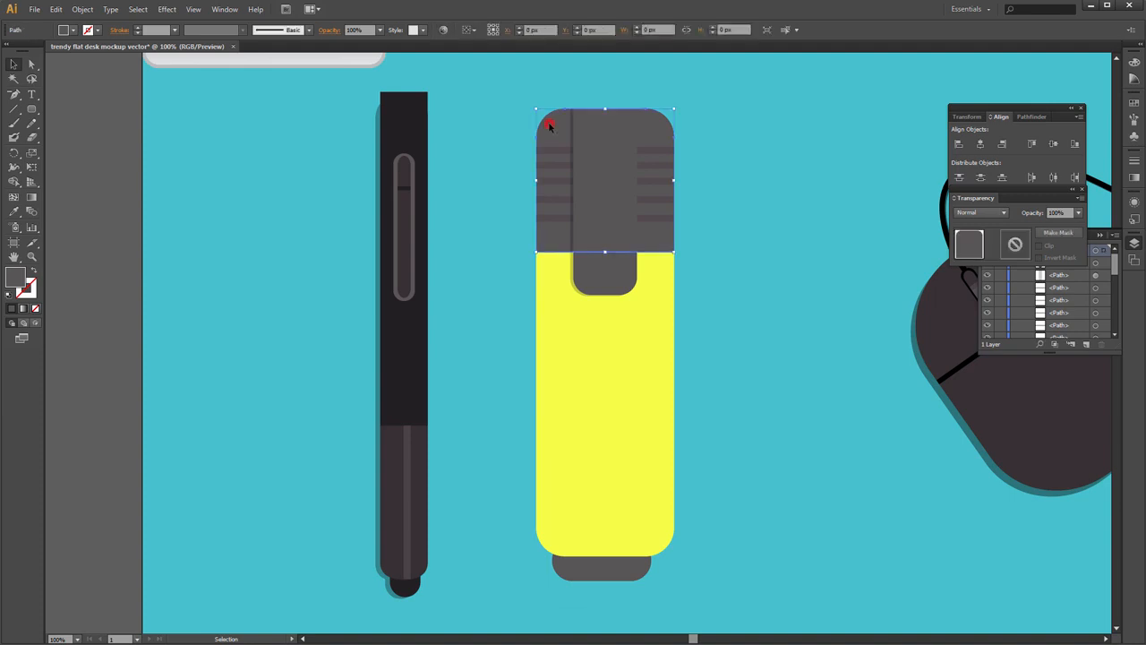
{"action": "left_click", "coordinate": [603, 423], "text": "shift"}
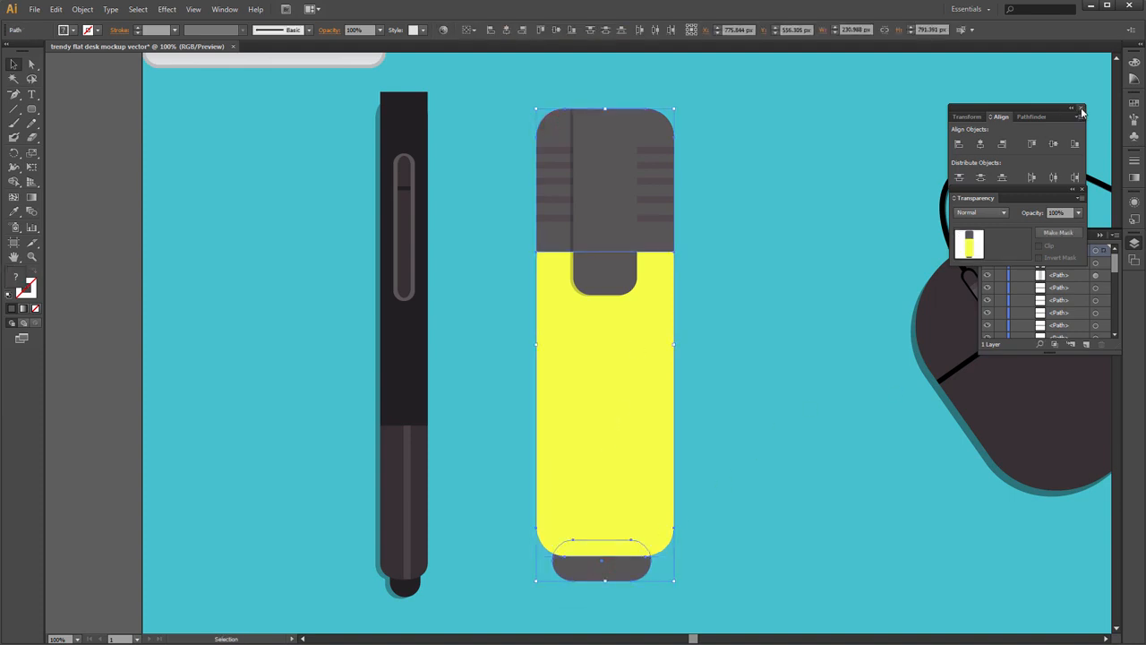
{"action": "left_click", "coordinate": [1032, 117]}
{"action": "left_click", "coordinate": [958, 144]}
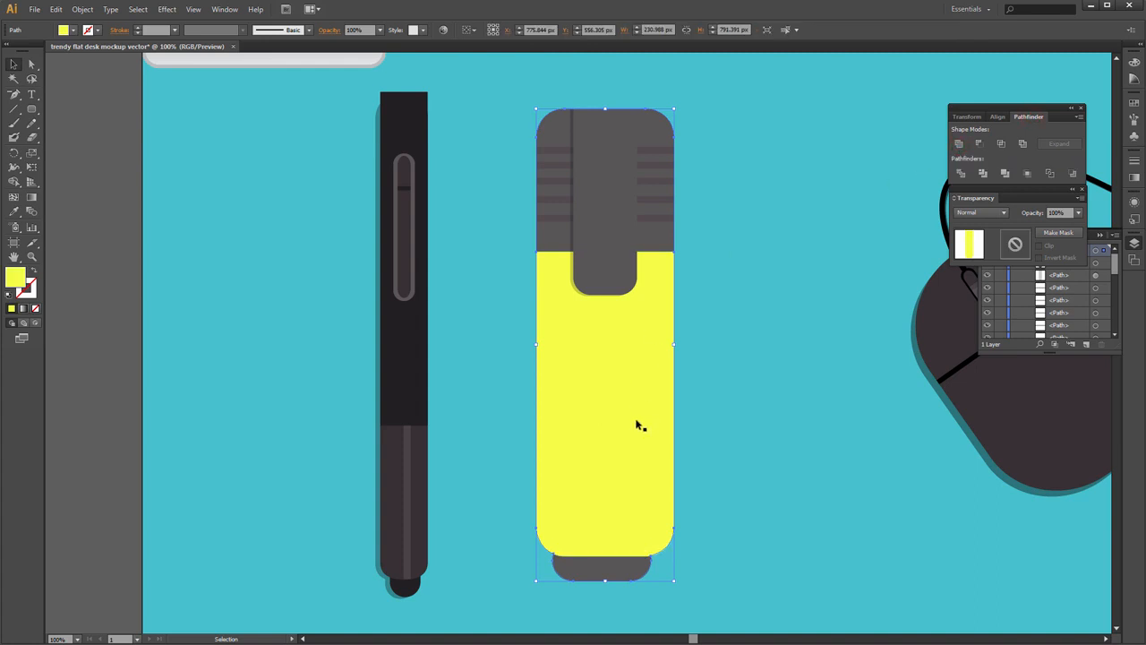
- Move the united back shape 11 px to the left and 4 px down
{"action": "key", "text": "Left"}
{"action": "key", "text": "Left"}
{"action": "key", "text": "Left"}
{"action": "key", "text": "Left"}
{"action": "key", "text": "Left"}
{"action": "key", "text": "Left"}
{"action": "key", "text": "Left"}
{"action": "key", "text": "Down"}
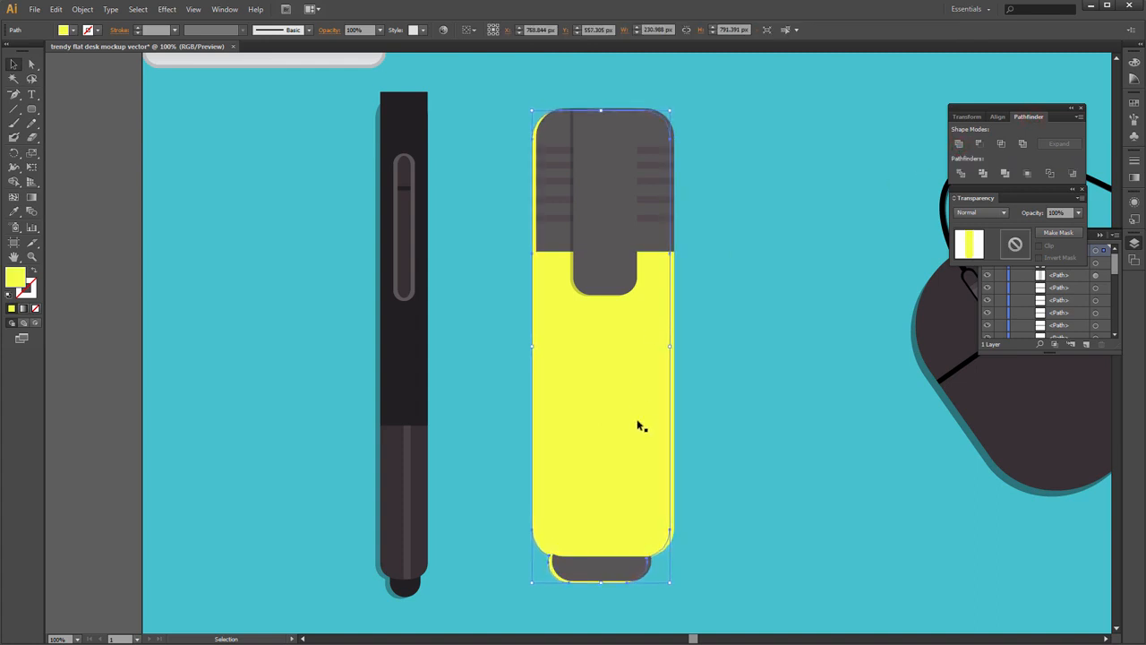
{"action": "key", "text": "Down"}
{"action": "key", "text": "Down"}
{"action": "key", "text": "Down"}
{"action": "key", "text": "Left"}
{"action": "key", "text": "Left"}
{"action": "key", "text": "Left"}
{"action": "key", "text": "Left"}
- Fill the united back shape with black and clear the floating panels from the canvas
{"action": "double_click", "coordinate": [15, 277]}
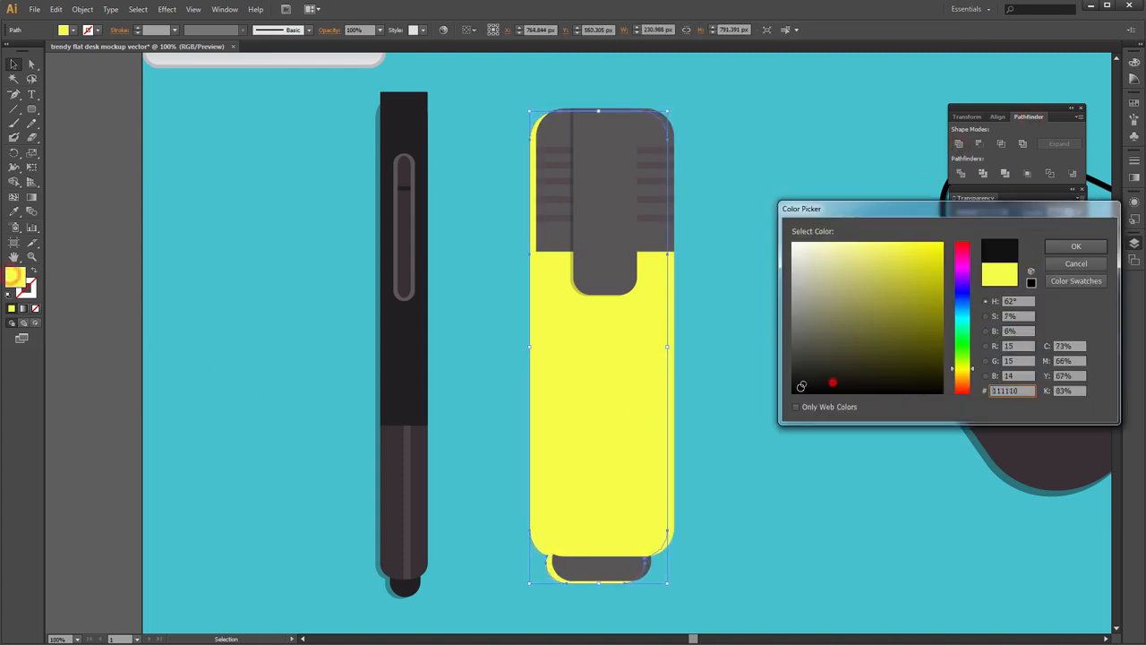
{"action": "left_click", "coordinate": [1068, 248]}
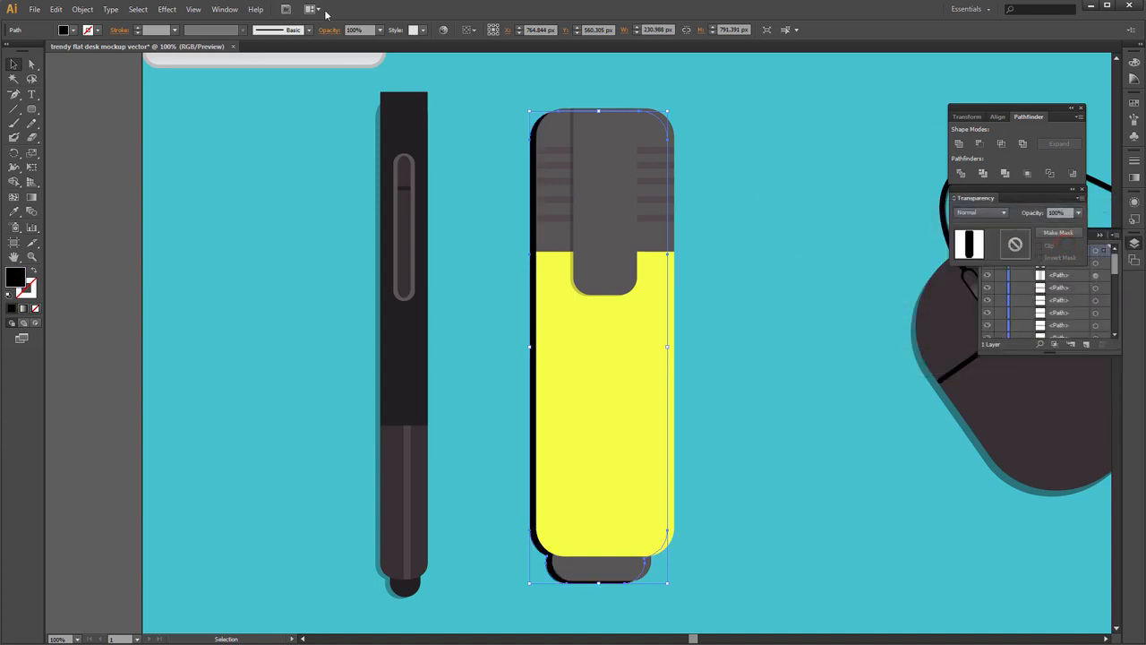
{"action": "left_click", "coordinate": [1080, 106]}
{"action": "left_click", "coordinate": [1100, 235]}
{"action": "left_click", "coordinate": [1082, 188]}
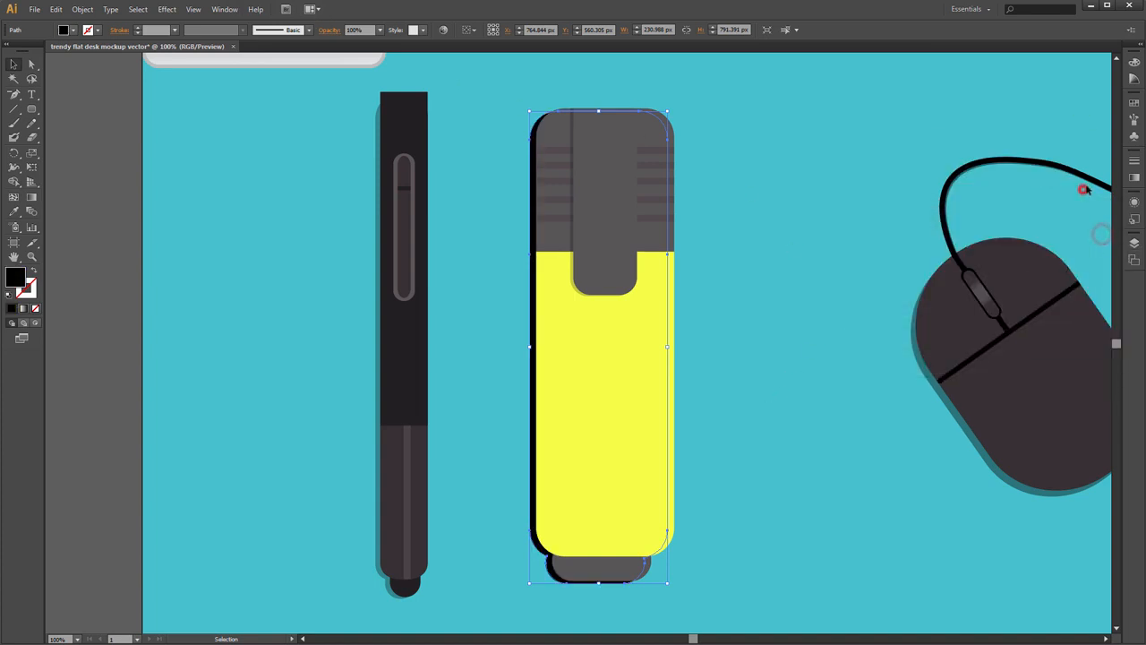
- Turn the black back shape into a soft shadow with Multiply blending and 30% opacity
{"action": "left_click", "coordinate": [224, 9]}
{"action": "left_click", "coordinate": [260, 460]}
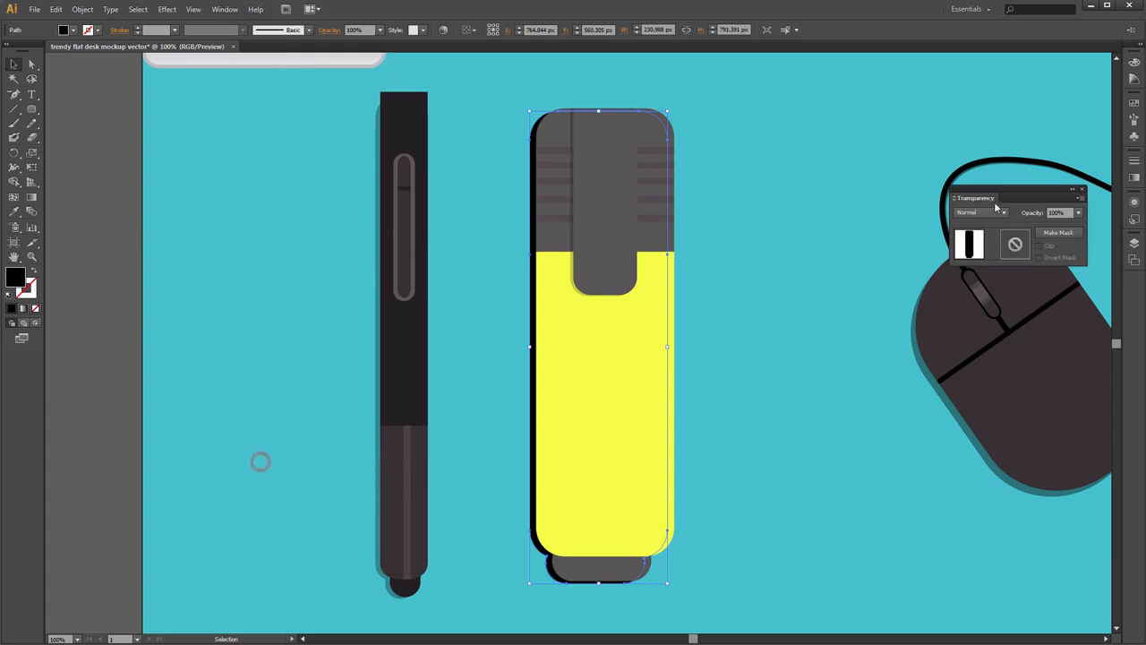
{"action": "left_click", "coordinate": [989, 214]}
{"action": "left_click", "coordinate": [984, 255]}
{"action": "type", "text": "30"}
{"action": "key", "text": "Return"}
{"action": "left_click", "coordinate": [793, 323]}
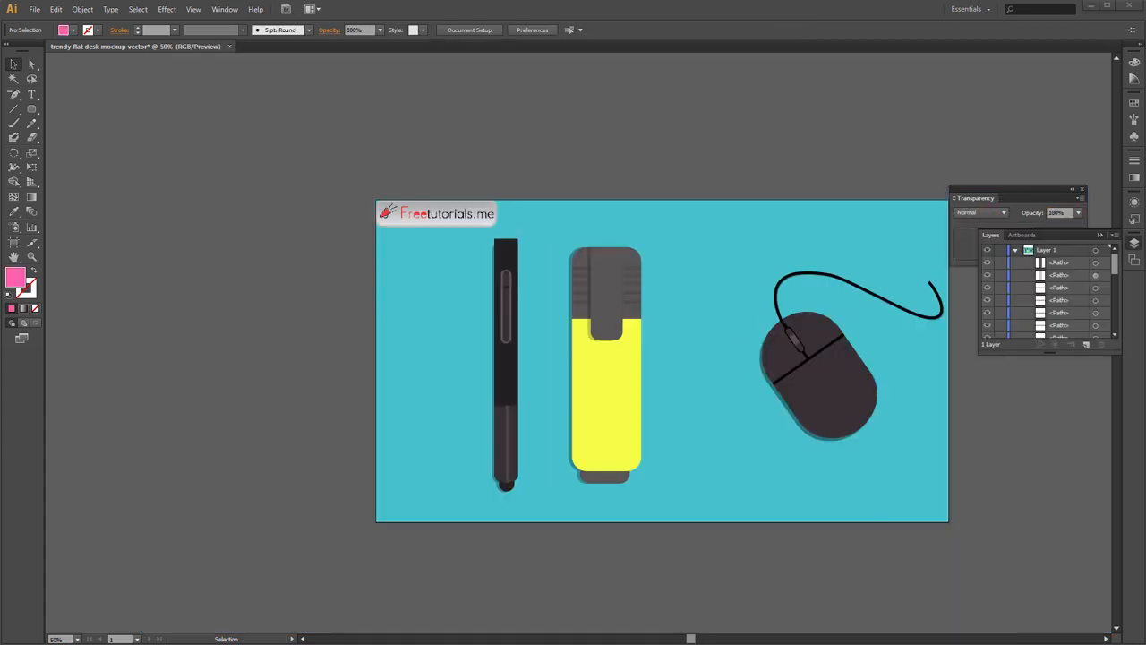
- Group all parts of the yellow highlighter, including its shadow
{"action": "left_click", "coordinate": [627, 384]}
{"action": "left_click", "coordinate": [612, 292]}
{"action": "mouse_move", "coordinate": [558, 241]}
{"action": "left_mouse_down"}
{"action": "mouse_move", "coordinate": [617, 370]}
{"action": "mouse_move", "coordinate": [625, 463]}
{"action": "left_mouse_up"}
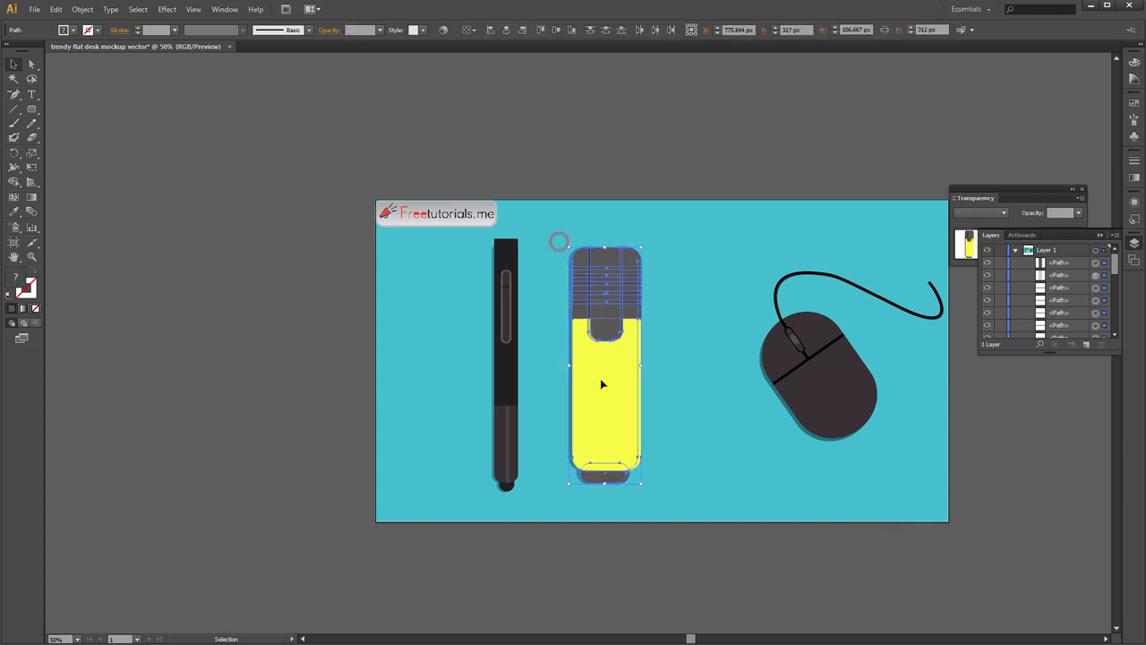
{"action": "right_click", "coordinate": [601, 365]}
{"action": "left_click", "coordinate": [632, 420]}
- Duplicate the grouped highlighter between the original and the mouse, and ungroup the copy
{"action": "key", "text": "ctrl+plus"}
{"action": "mouse_move", "coordinate": [619, 379]}
{"action": "left_mouse_down"}
{"action": "mouse_move", "coordinate": [708, 353]}
{"action": "mouse_move", "coordinate": [728, 367]}
{"action": "left_mouse_up"}
{"action": "right_click", "coordinate": [801, 405]}
{"action": "left_click", "coordinate": [818, 467]}
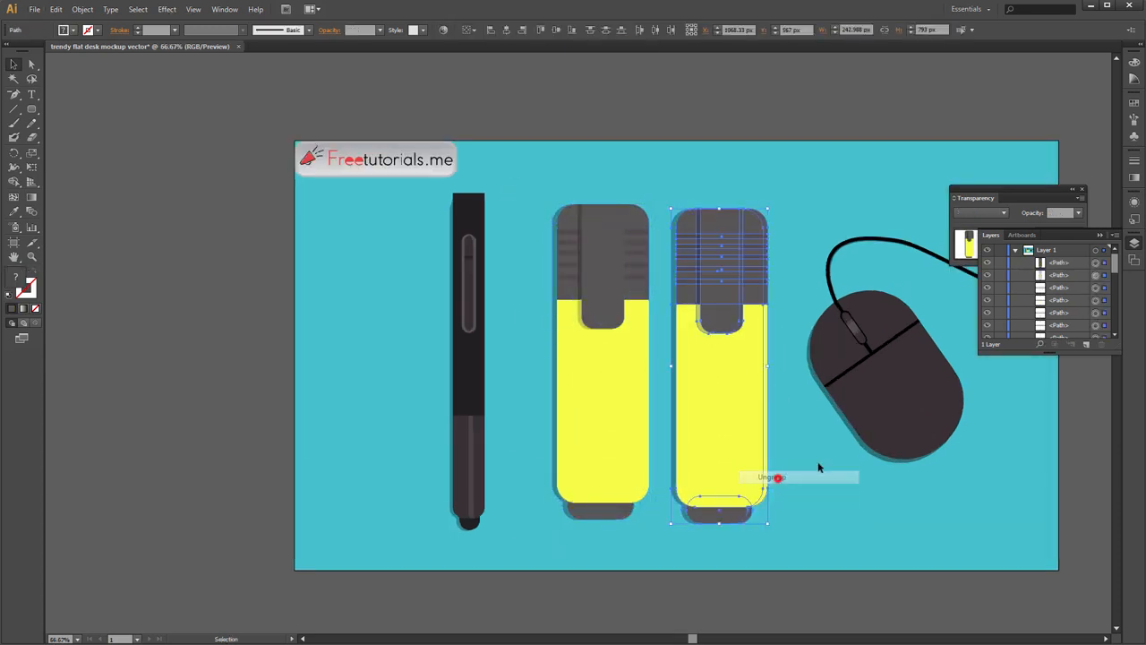
- Fill the duplicate highlighter's body with pink, RGB 255, 100, 170
{"action": "left_click", "coordinate": [717, 423]}
{"action": "double_click", "coordinate": [16, 278]}
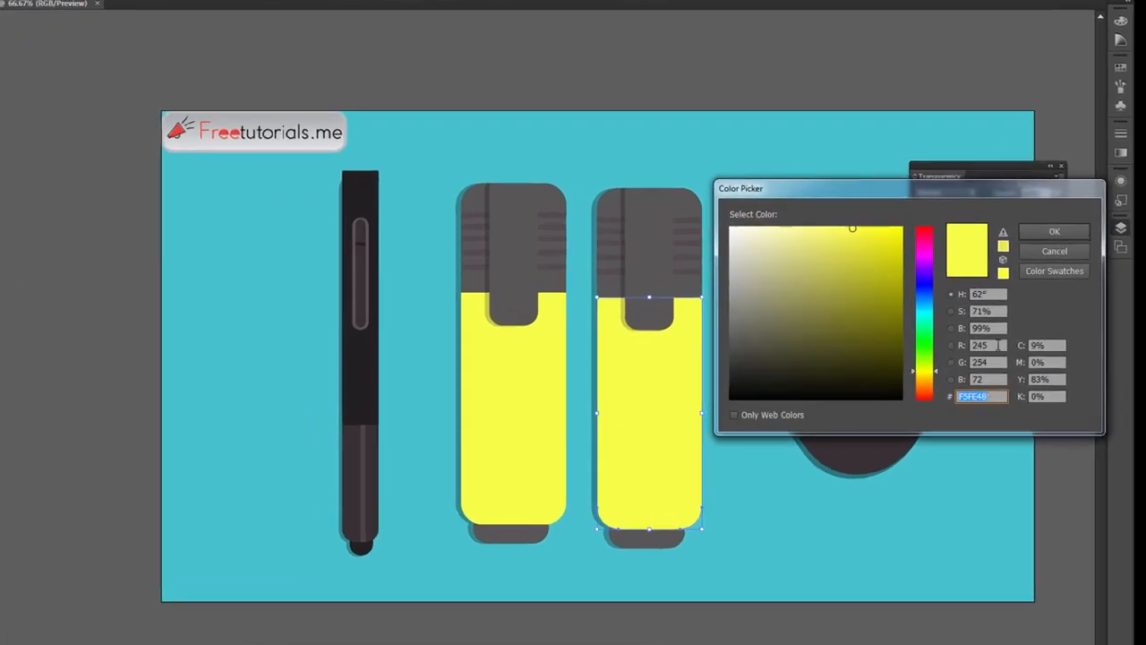
{"action": "left_click", "coordinate": [1027, 346]}
{"action": "type", "text": "255"}
{"action": "key", "text": "Tab"}
{"action": "type", "text": "100"}
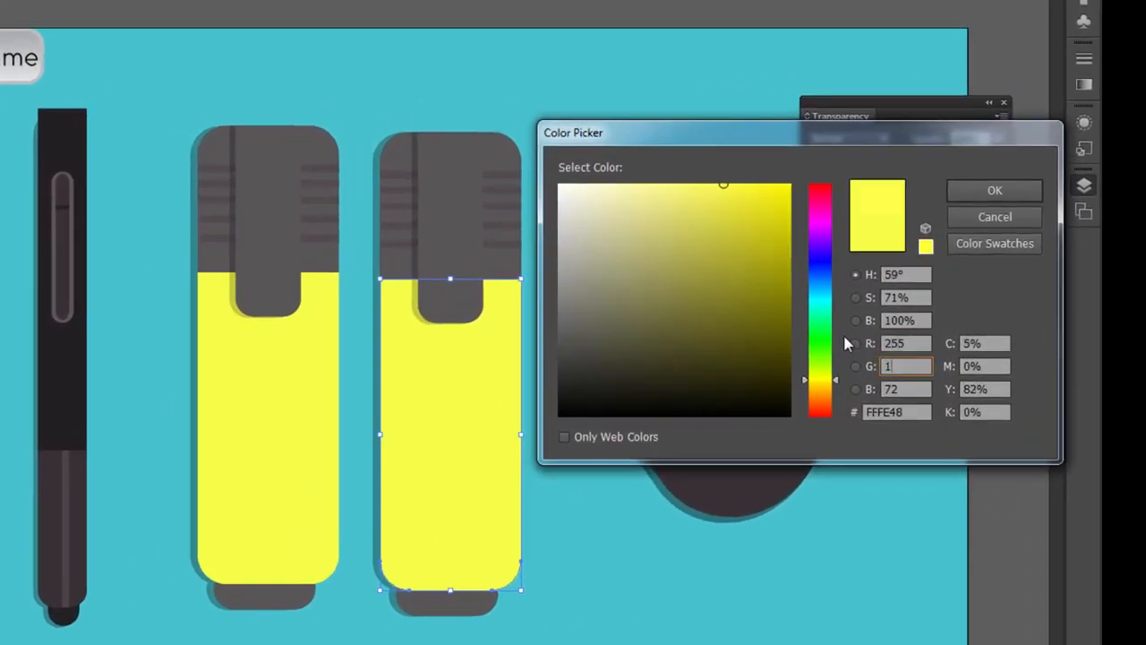
{"action": "key", "text": "Tab"}
{"action": "type", "text": "170"}
{"action": "key", "text": "Return"}
{"action": "left_click", "coordinate": [555, 282]}
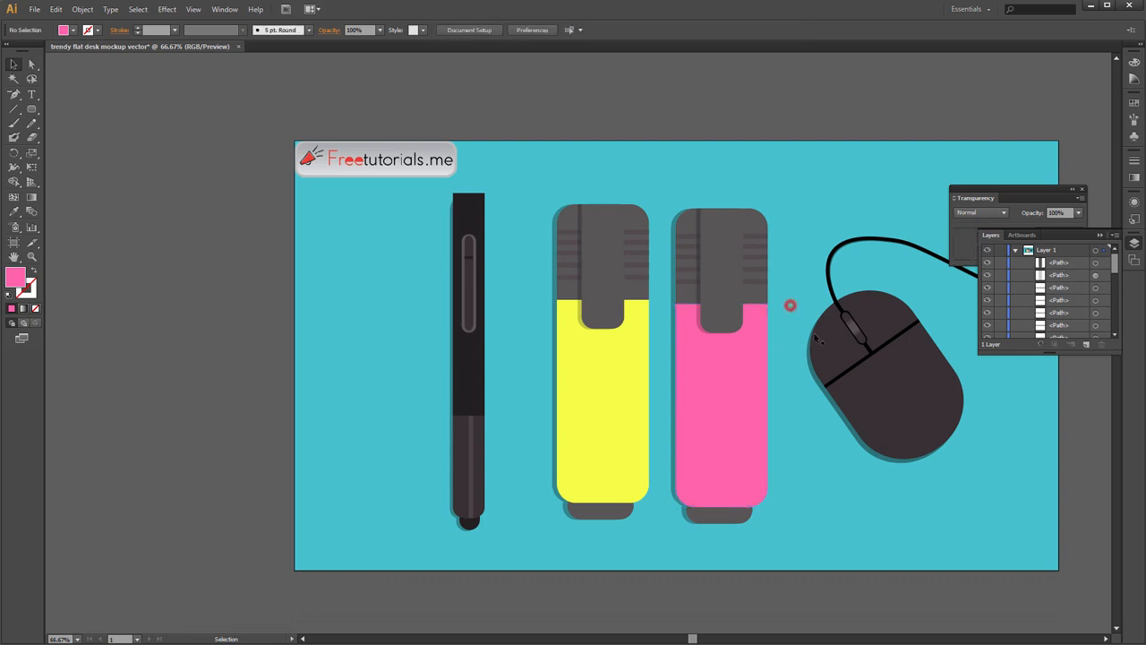
- Draw a pink square about 707 × 707 px over the mouse with the Rectangle tool
{"action": "key", "text": "ctrl+minus"}
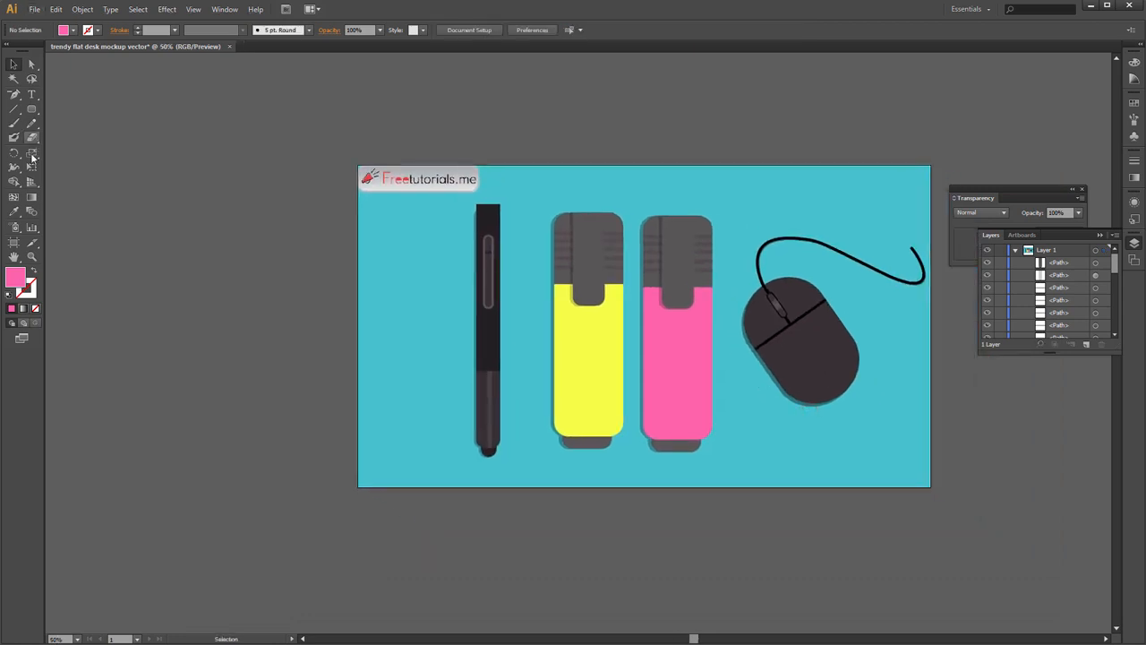
{"action": "left_click_drag", "start_coordinate": [32, 108], "coordinate": [133, 113]}
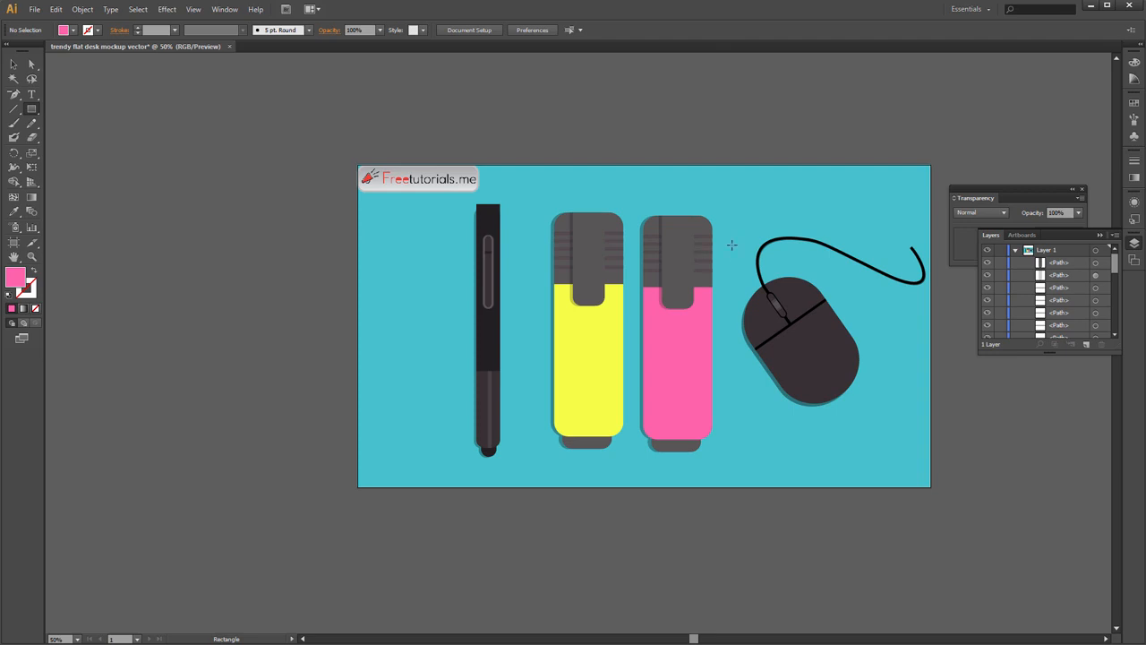
{"action": "left_click_drag", "start_coordinate": [842, 293], "coordinate": [930, 423]}
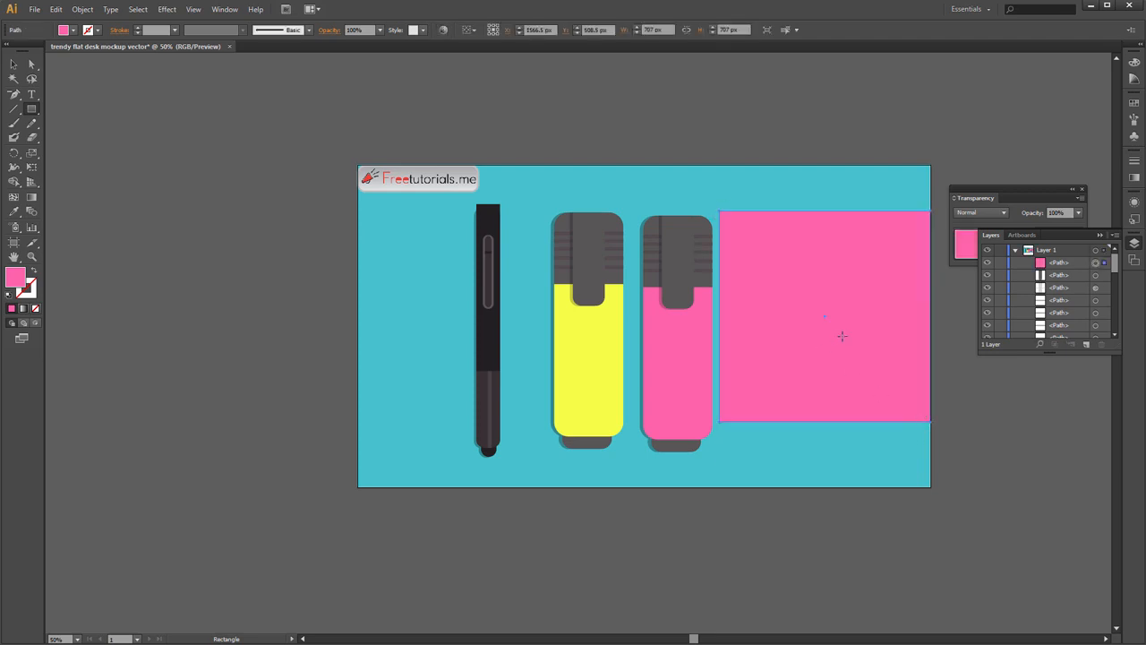
- Move the pink square over the artboard's lower-left corner, covering the lower part of the stylus
{"action": "key", "text": "v"}
{"action": "left_click_drag", "start_coordinate": [839, 338], "coordinate": [430, 415]}
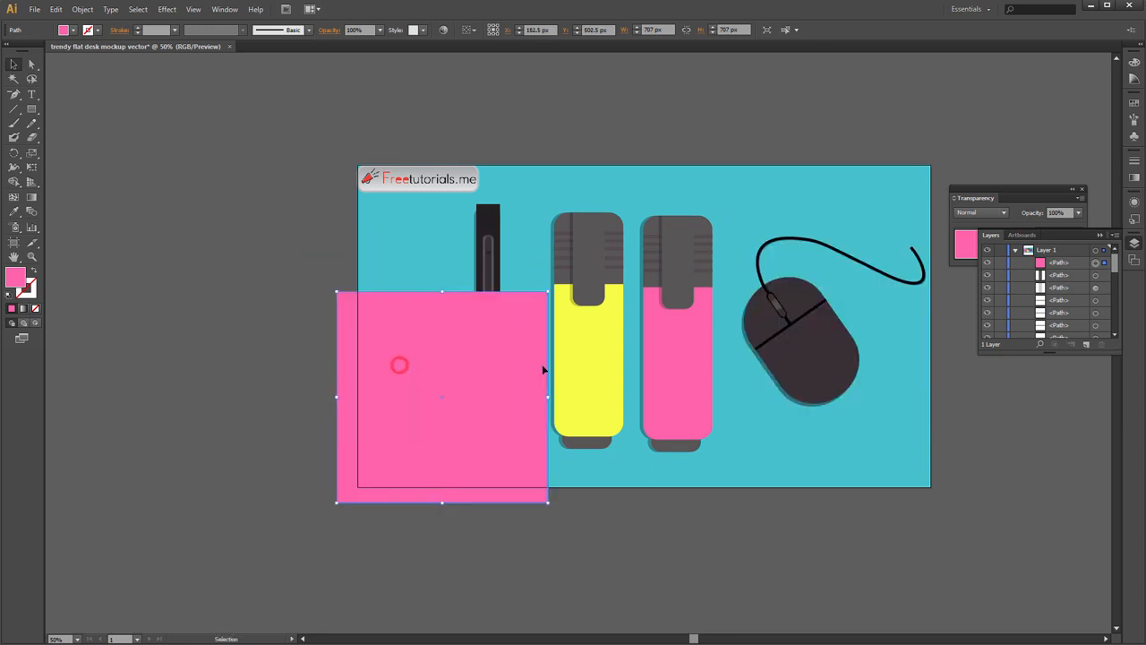
{"action": "scroll", "coordinate": [574, 349], "scroll_direction": "up", "scroll_amount": 1}
{"action": "left_click_drag", "start_coordinate": [581, 333], "coordinate": [568, 328]}
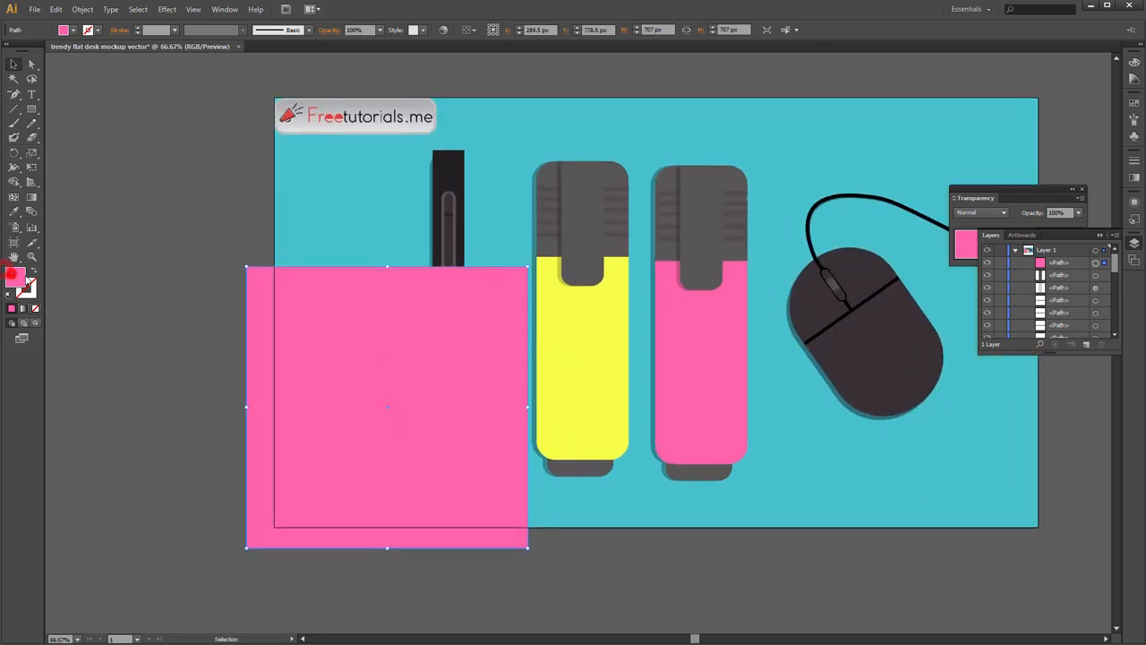
- Fill the pink square with pale yellow, RGB 244, 232, 158
{"action": "double_click", "coordinate": [12, 275]}
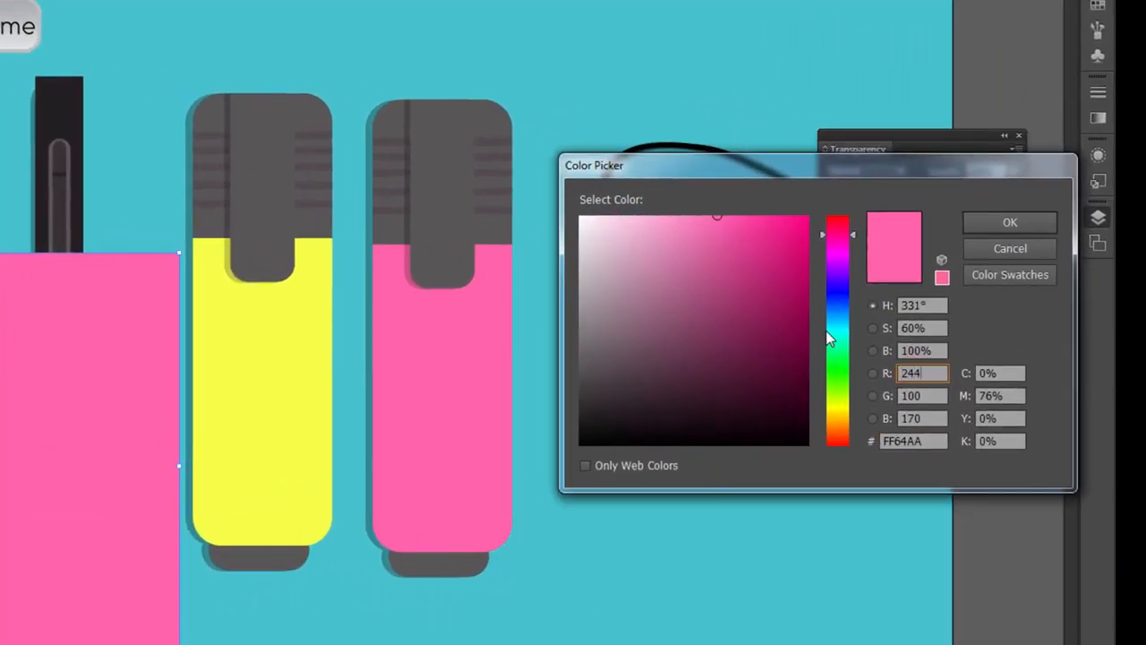
{"action": "key", "text": "Tab"}
{"action": "type", "text": "232"}
{"action": "key", "text": "Tab"}
{"action": "type", "text": "158"}
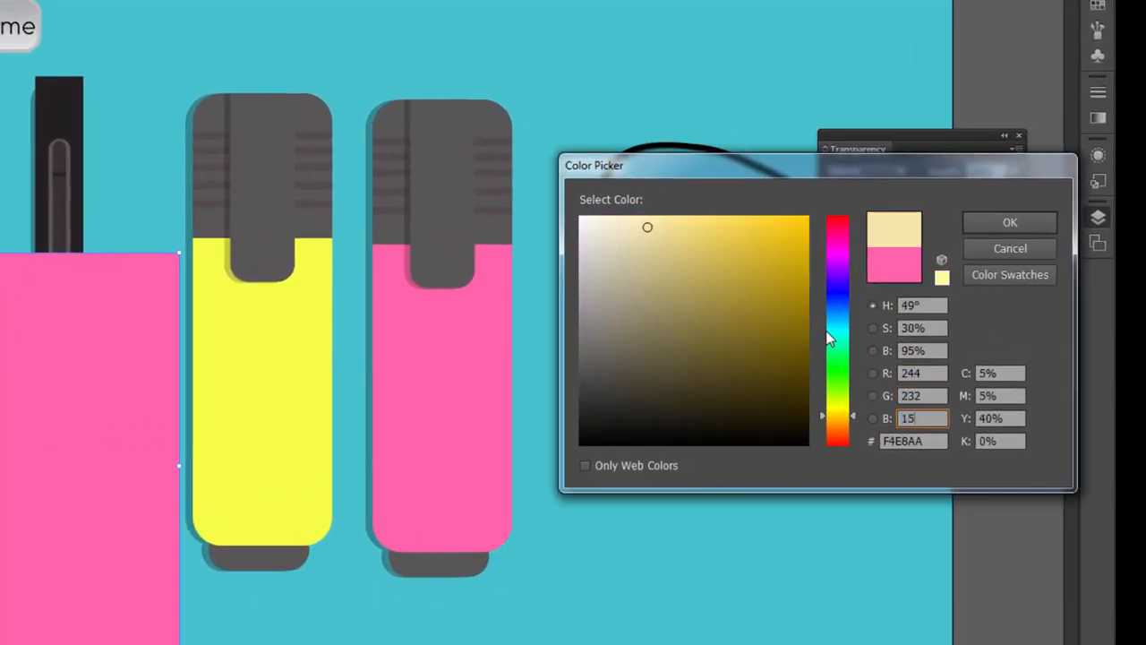
{"action": "key", "text": "Return"}
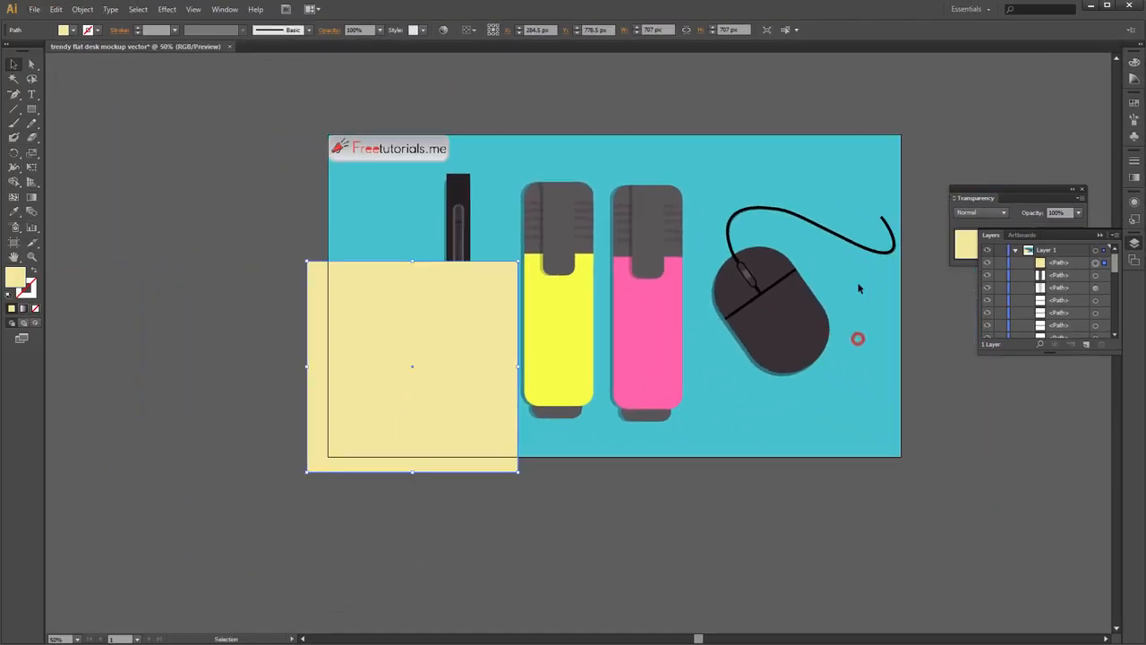
- Select all parts of the mouse, including its cable, and group them
{"action": "left_click", "coordinate": [779, 296]}
{"action": "left_click", "coordinate": [732, 225], "text": "shift"}
{"action": "scroll", "coordinate": [842, 234], "scroll_direction": "up", "scroll_amount": 1}
{"action": "left_click", "coordinate": [771, 172]}
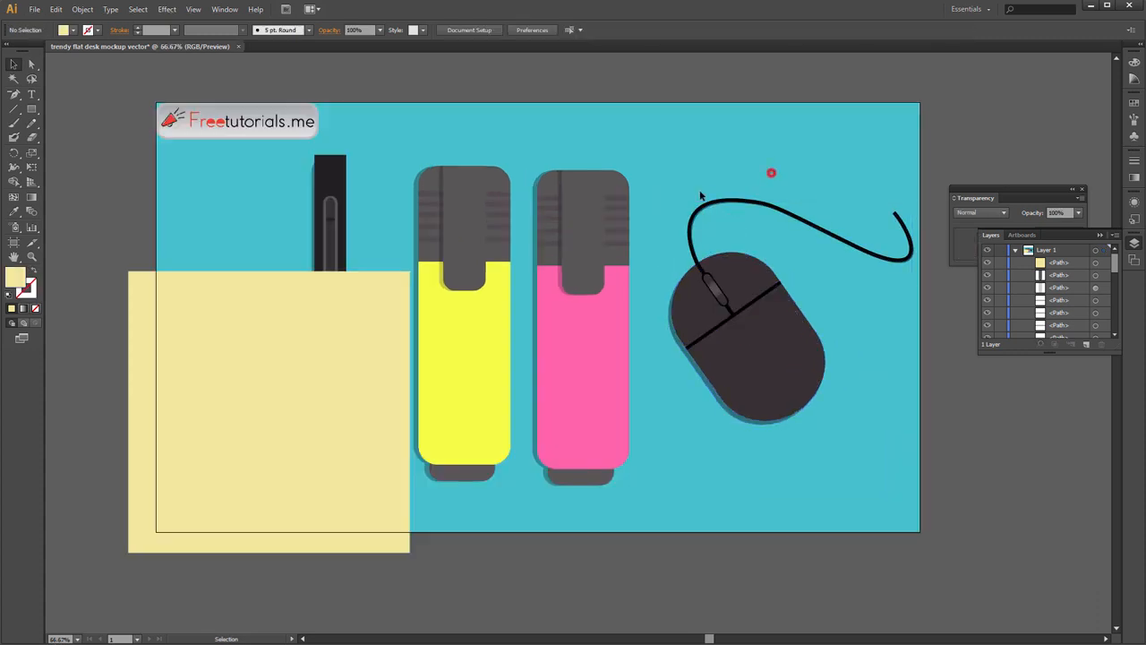
{"action": "left_click_drag", "start_coordinate": [694, 200], "coordinate": [724, 285]}
{"action": "right_click", "coordinate": [724, 285]}
{"action": "left_click", "coordinate": [754, 342]}
- Move the mouse group onto the pale yellow square and bring it to the front
{"action": "left_click_drag", "start_coordinate": [742, 330], "coordinate": [340, 405]}
{"action": "right_click", "coordinate": [274, 367]}
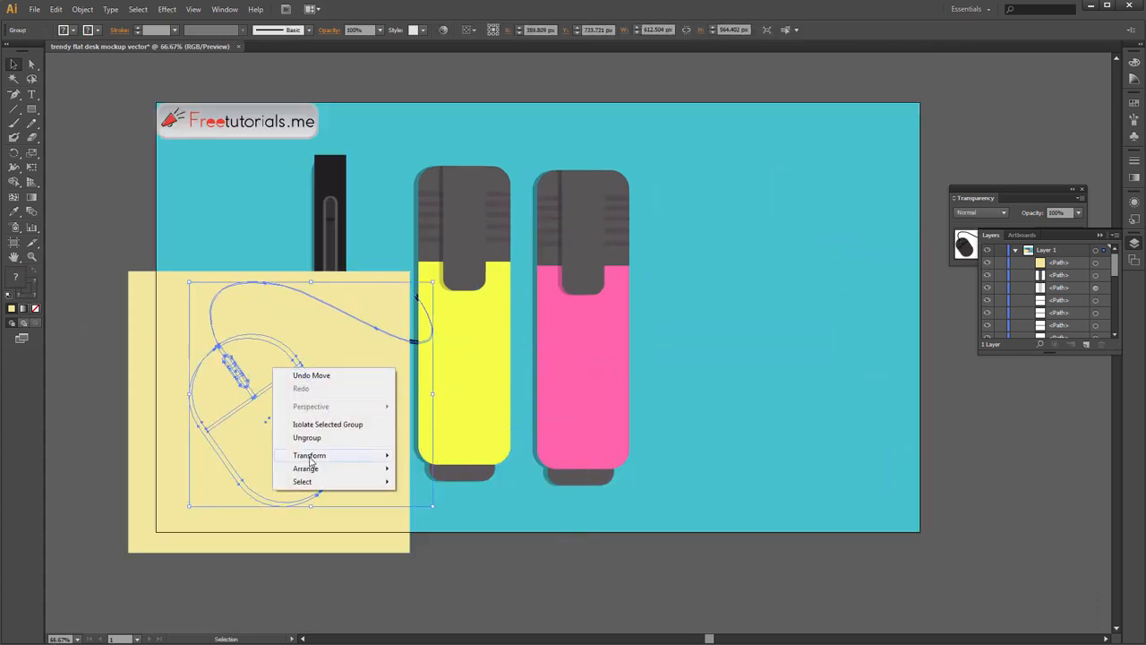
{"action": "mouse_move", "coordinate": [301, 465]}
{"action": "left_click", "coordinate": [456, 465]}
{"action": "left_click_drag", "start_coordinate": [90, 371], "coordinate": [329, 524]}
{"action": "left_click_drag", "start_coordinate": [260, 432], "coordinate": [797, 348]}
{"action": "key", "text": "ctrl+z"}
{"action": "left_click", "coordinate": [815, 327]}
{"action": "left_click_drag", "start_coordinate": [130, 303], "coordinate": [202, 393]}
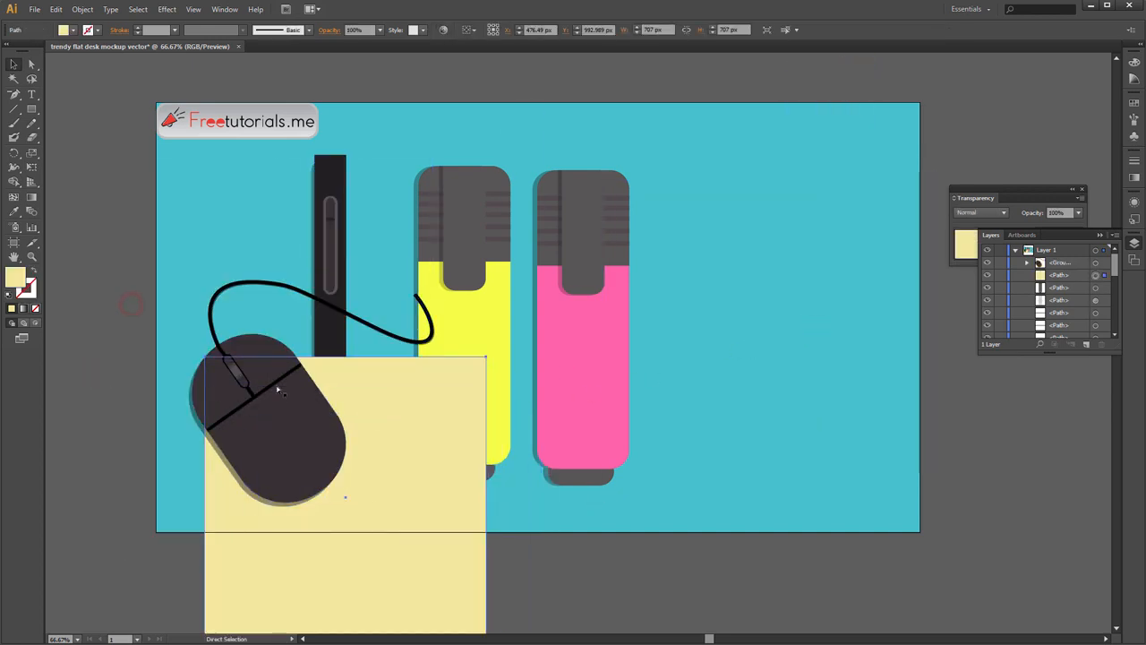
{"action": "key", "text": "ctrl+z"}
- Move the pale yellow square together with the mouse to the artboard's right side, beside the pink highlighter
{"action": "left_click_drag", "start_coordinate": [90, 384], "coordinate": [256, 458]}
{"action": "left_click_drag", "start_coordinate": [231, 438], "coordinate": [734, 340]}
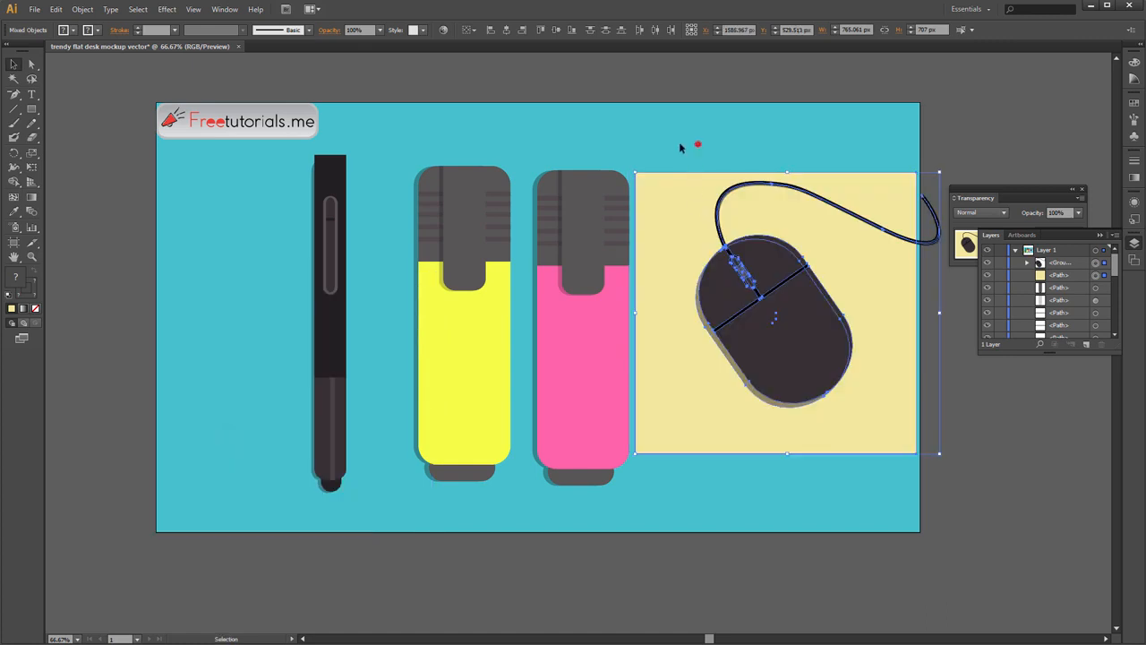
{"action": "left_click", "coordinate": [689, 143]}
- Examine the stylus's body and button up close
{"action": "left_click_drag", "start_coordinate": [265, 168], "coordinate": [340, 394]}
{"action": "left_click", "coordinate": [376, 263]}
{"action": "scroll", "coordinate": [322, 214], "scroll_direction": "up", "scroll_amount": 3}
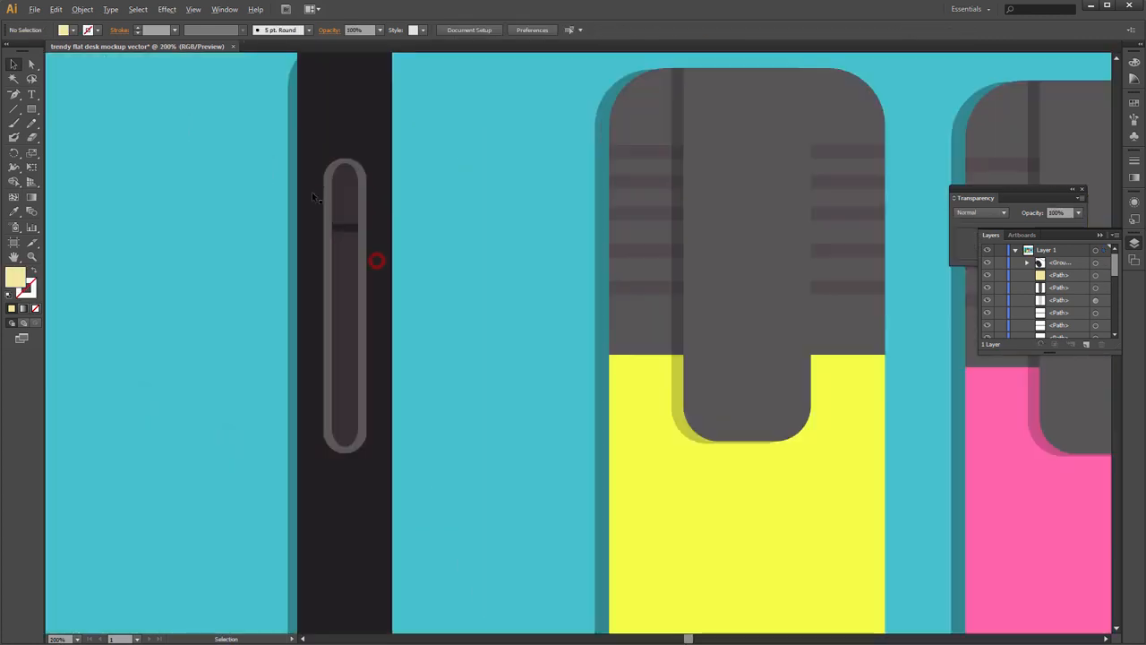
{"action": "left_click_drag", "start_coordinate": [320, 182], "coordinate": [397, 389]}
{"action": "left_click", "coordinate": [372, 308]}
{"action": "scroll", "coordinate": [421, 299], "scroll_direction": "down", "scroll_amount": 1}
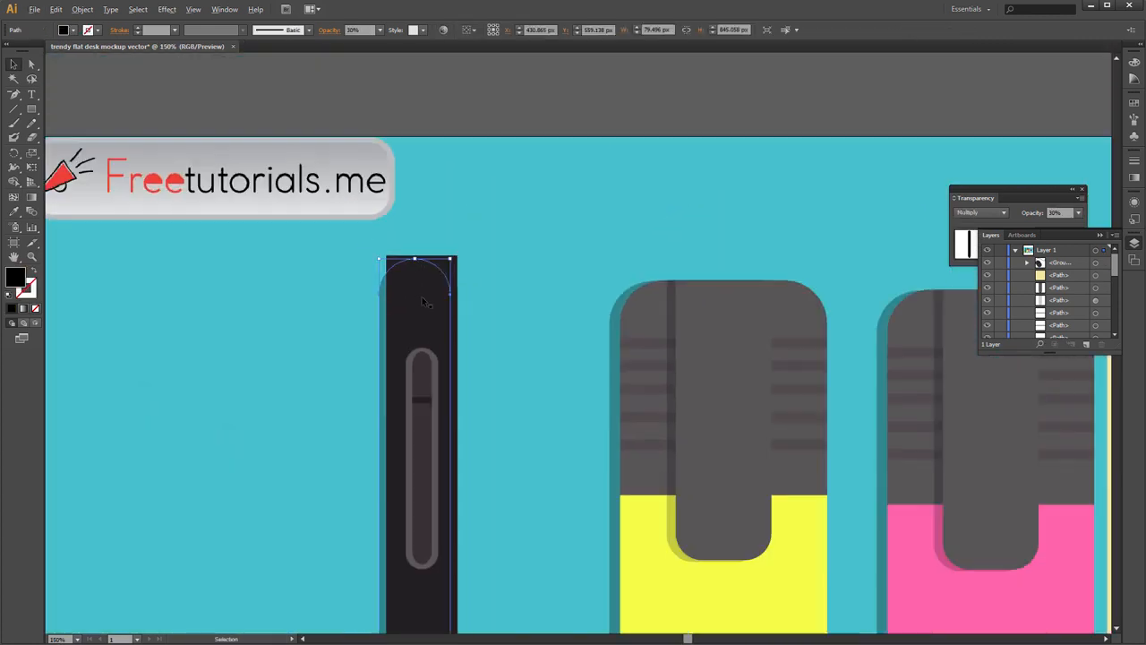
{"action": "key", "text": "ctrl+0"}
{"action": "left_click", "coordinate": [998, 540]}
- Duplicate the pale yellow square slightly down and to the left, and fill the copy with darker yellow, hex DDCD80
{"action": "left_click", "coordinate": [723, 427]}
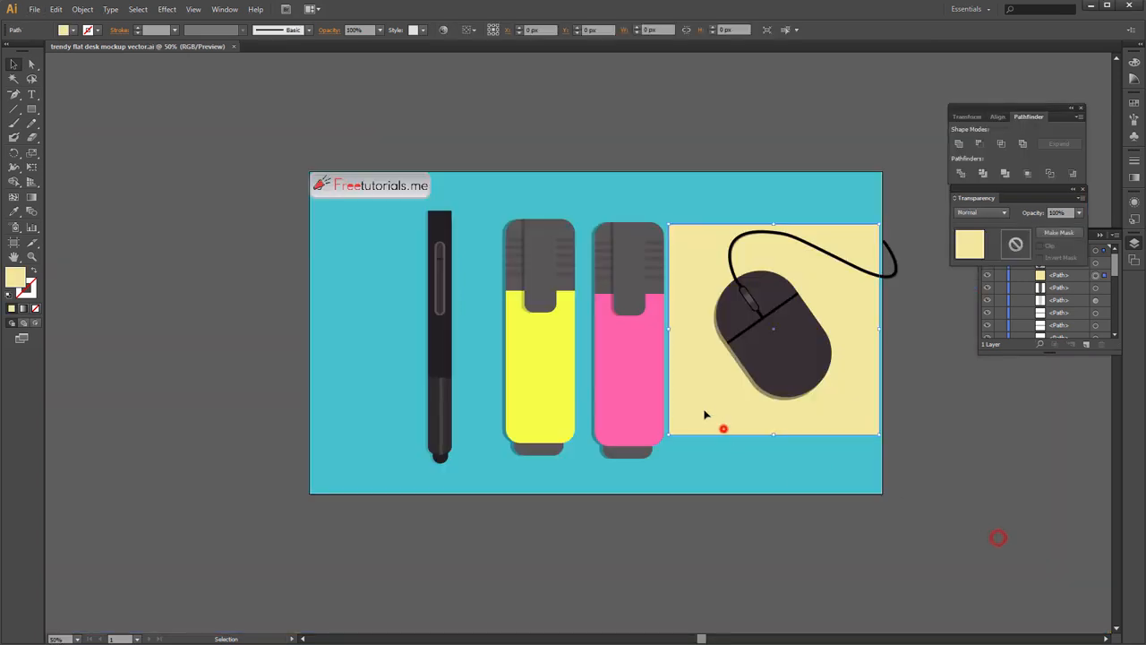
{"action": "left_click_drag", "start_coordinate": [707, 418], "coordinate": [703, 434]}
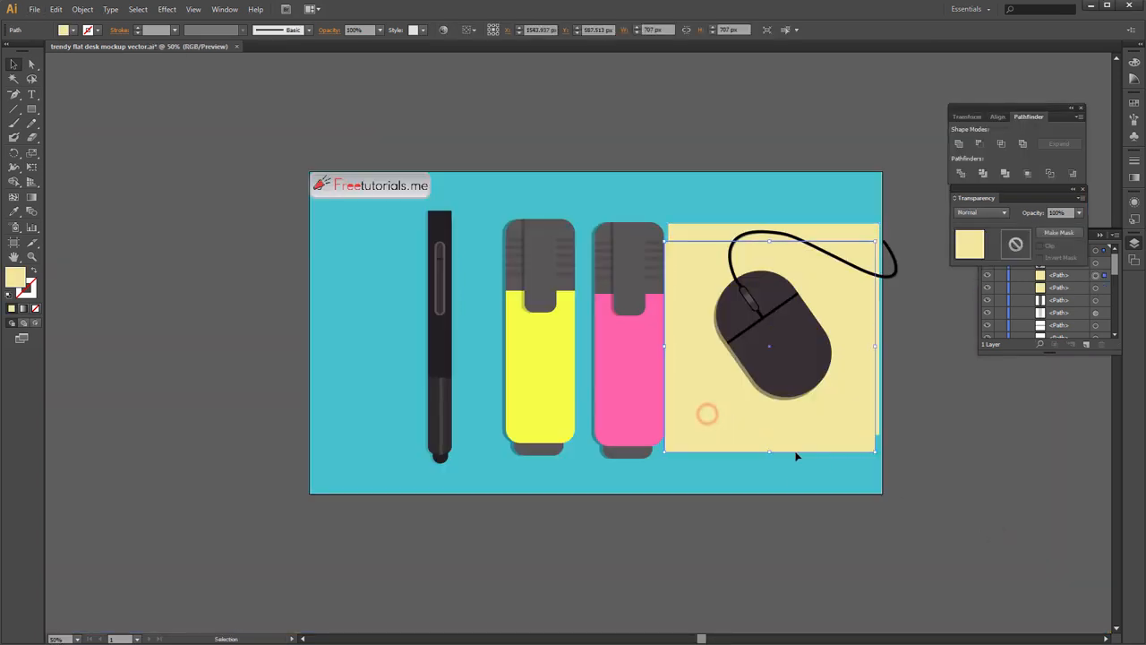
{"action": "double_click", "coordinate": [15, 283]}
{"action": "left_click", "coordinate": [847, 257]}
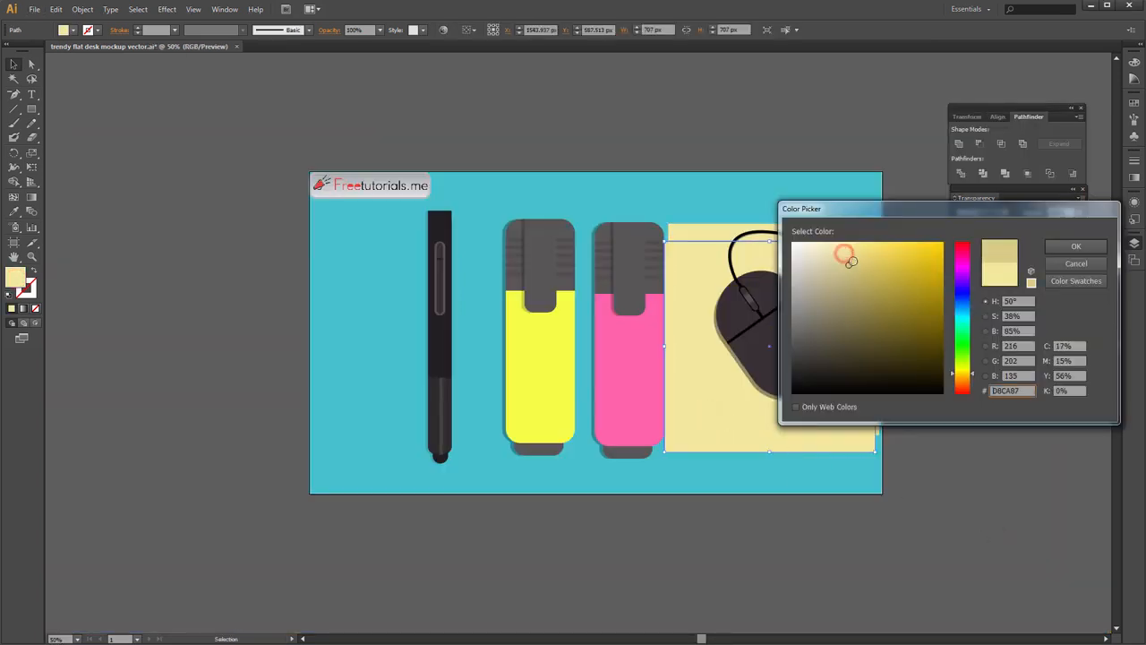
{"action": "left_click", "coordinate": [858, 259]}
{"action": "left_click", "coordinate": [1076, 246]}
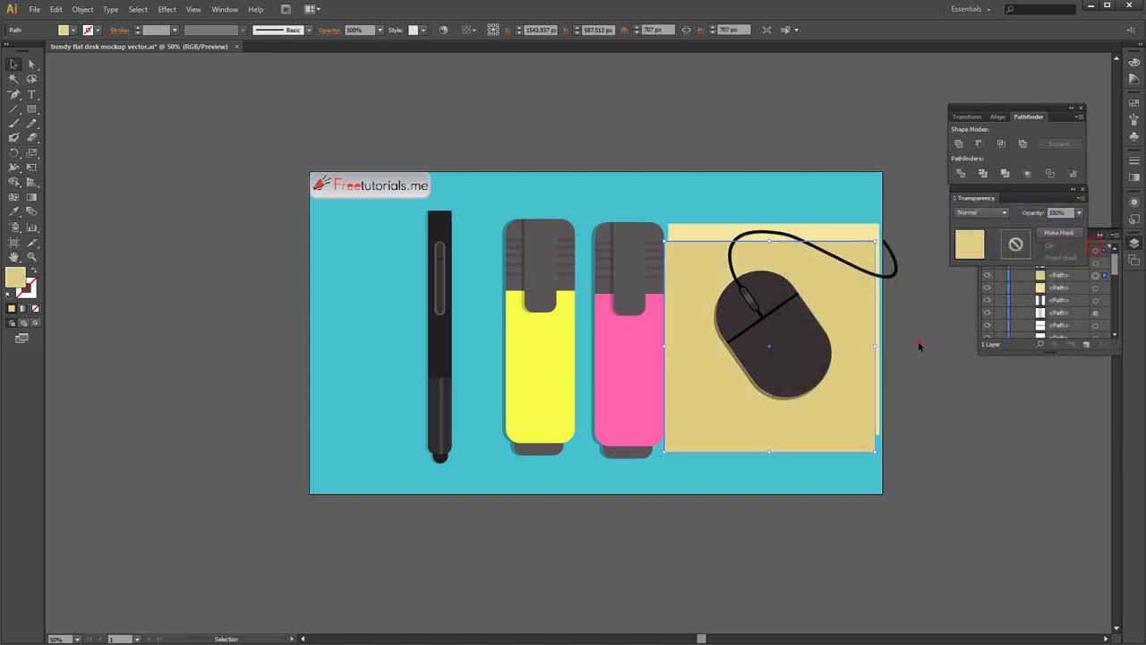
- Change the duplicate square's fill to a brighter yellow, hex FFE67B
{"action": "left_click", "coordinate": [851, 383]}
{"action": "double_click", "coordinate": [16, 279]}
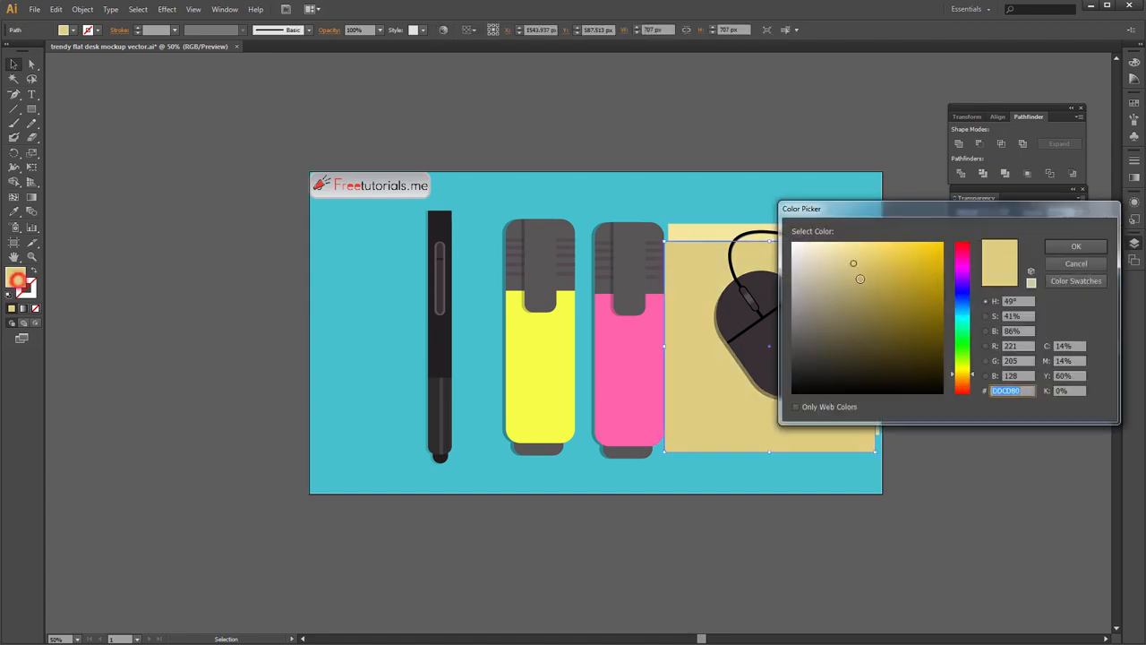
{"action": "mouse_move", "coordinate": [857, 261]}
{"action": "left_mouse_down"}
{"action": "mouse_move", "coordinate": [852, 248]}
{"action": "mouse_move", "coordinate": [845, 277]}
{"action": "mouse_move", "coordinate": [871, 242]}
{"action": "left_mouse_up"}
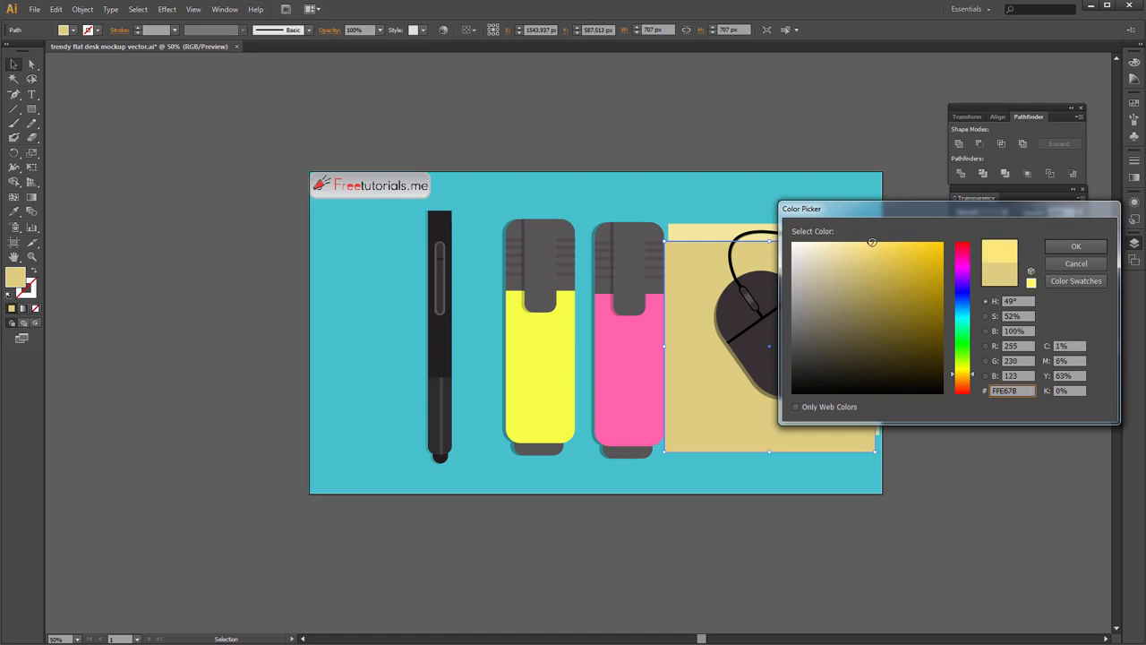
{"action": "left_click", "coordinate": [1090, 249]}
- Bring the original pale yellow square to the front, above its brighter copy
{"action": "right_click", "coordinate": [848, 334]}
{"action": "left_click", "coordinate": [898, 508]}
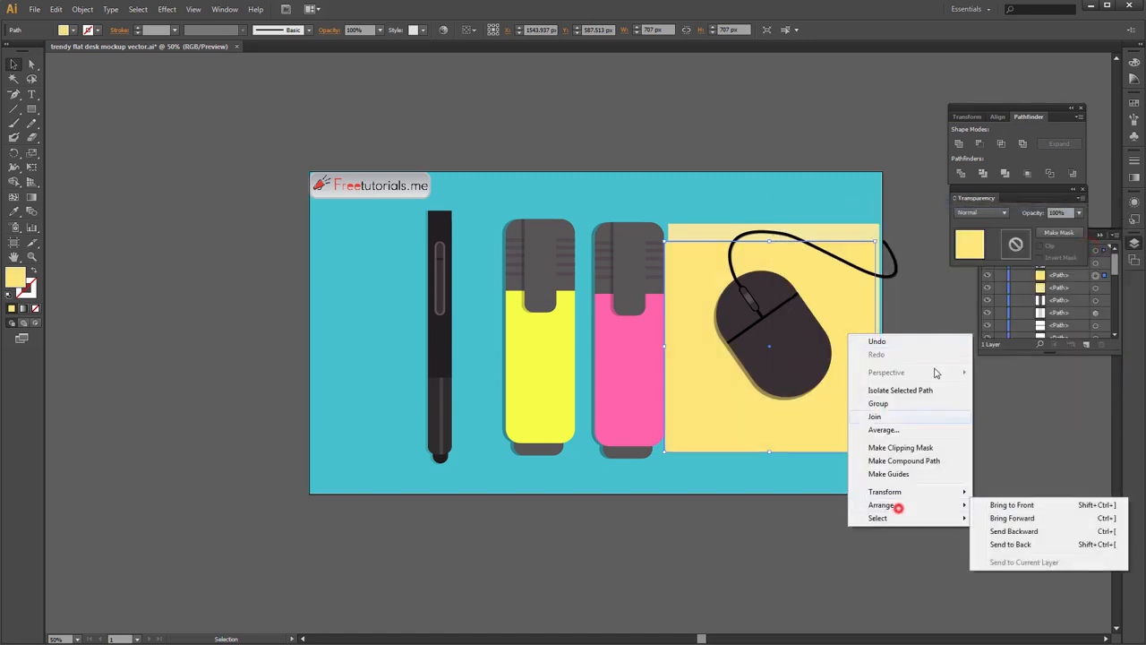
{"action": "left_click", "coordinate": [943, 304]}
{"action": "right_click", "coordinate": [865, 231]}
{"action": "left_click", "coordinate": [901, 402]}
{"action": "left_click", "coordinate": [1001, 403]}
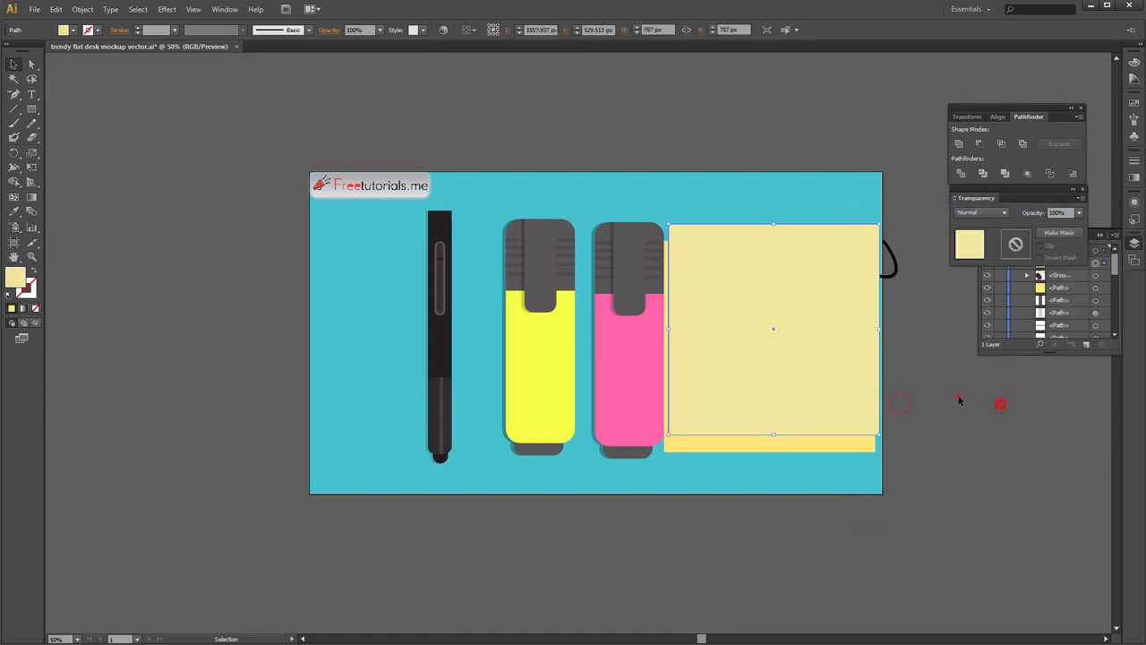
{"action": "left_click", "coordinate": [958, 396]}
- Bring the mouse group to the front, above both yellow squares
{"action": "left_click", "coordinate": [896, 267]}
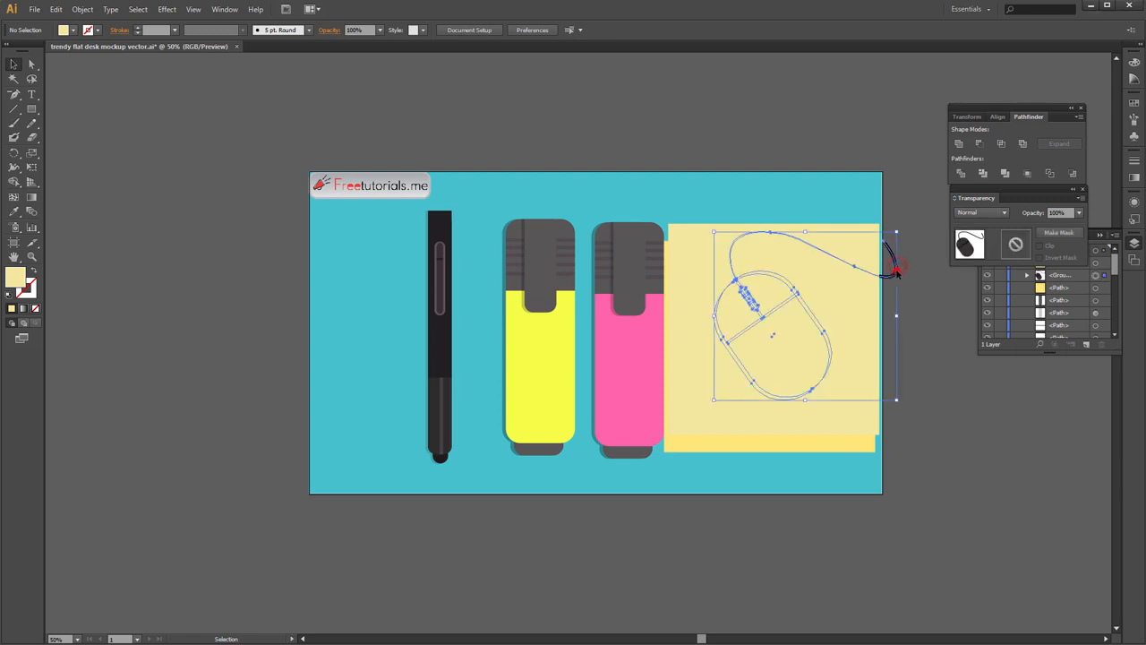
{"action": "right_click", "coordinate": [895, 267]}
{"action": "left_click", "coordinate": [925, 372]}
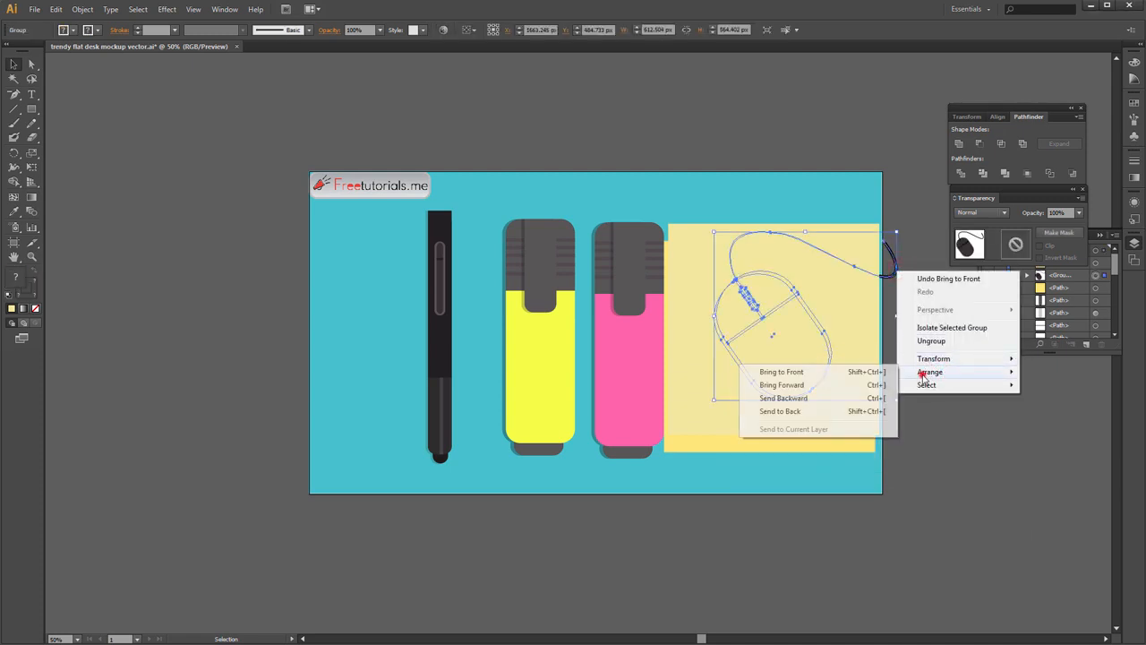
{"action": "left_click", "coordinate": [865, 371]}
{"action": "left_click", "coordinate": [922, 360]}
- Select all parts of the stylus and group them
{"action": "scroll", "coordinate": [721, 334], "scroll_direction": "down", "scroll_amount": 1}
{"action": "left_click", "coordinate": [656, 355]}
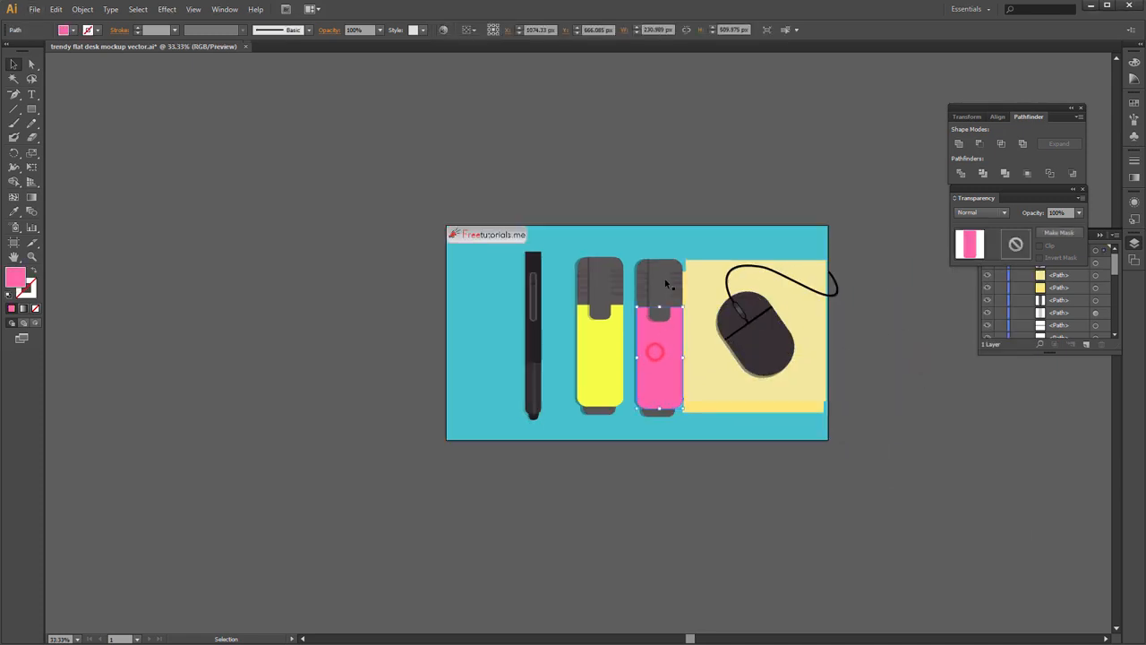
{"action": "left_click", "coordinate": [664, 280]}
{"action": "left_click", "coordinate": [591, 280]}
{"action": "left_click", "coordinate": [530, 299]}
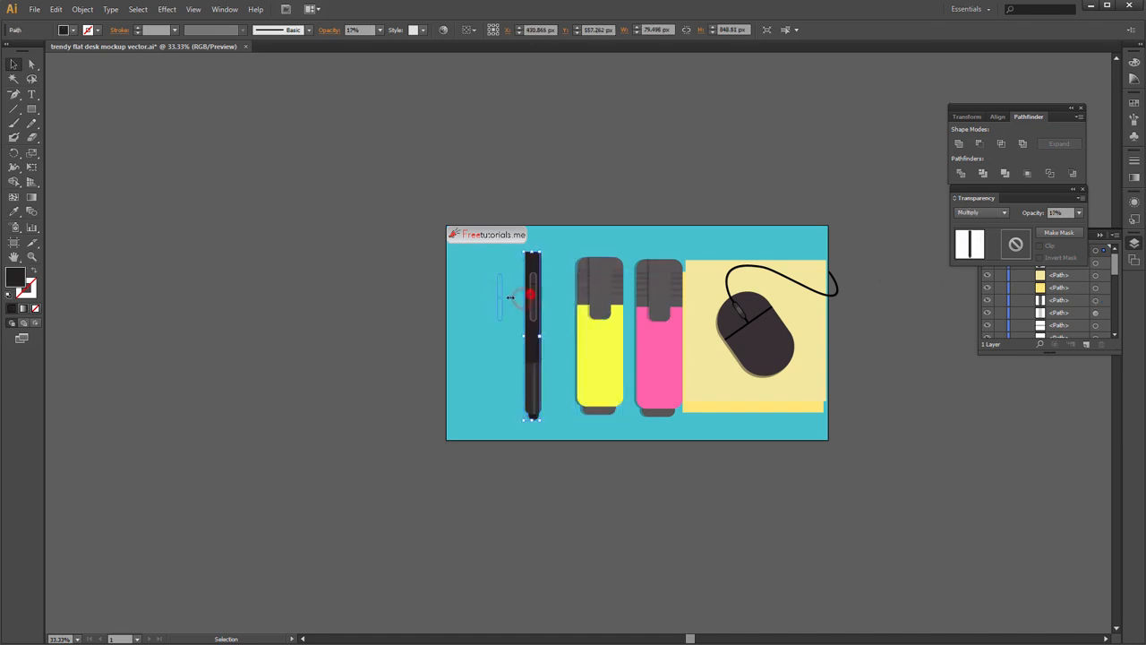
{"action": "left_click_drag", "start_coordinate": [509, 297], "coordinate": [543, 300]}
{"action": "left_click_drag", "start_coordinate": [547, 352], "coordinate": [547, 403]}
{"action": "right_click", "coordinate": [530, 331]}
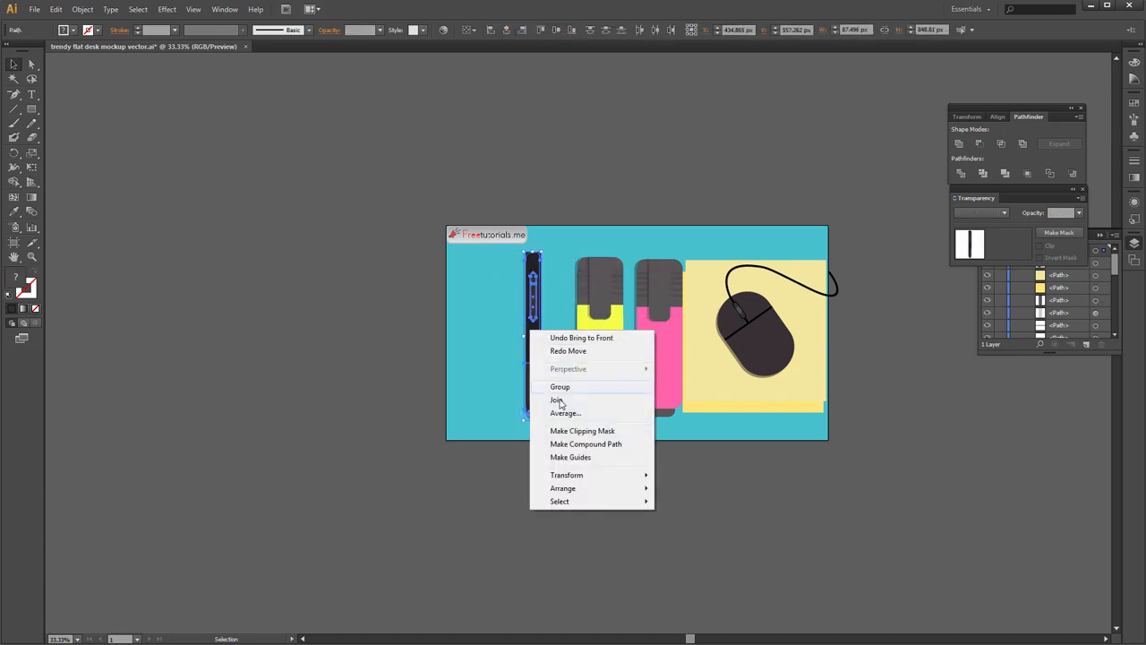
{"action": "left_click", "coordinate": [562, 385]}
{"action": "left_click", "coordinate": [918, 360]}
- Move the stylus and the yellow highlighter further left on the artboard, leaving a gap between them
{"action": "scroll", "coordinate": [756, 356], "scroll_direction": "up", "scroll_amount": 2}
{"action": "left_click", "coordinate": [423, 320]}
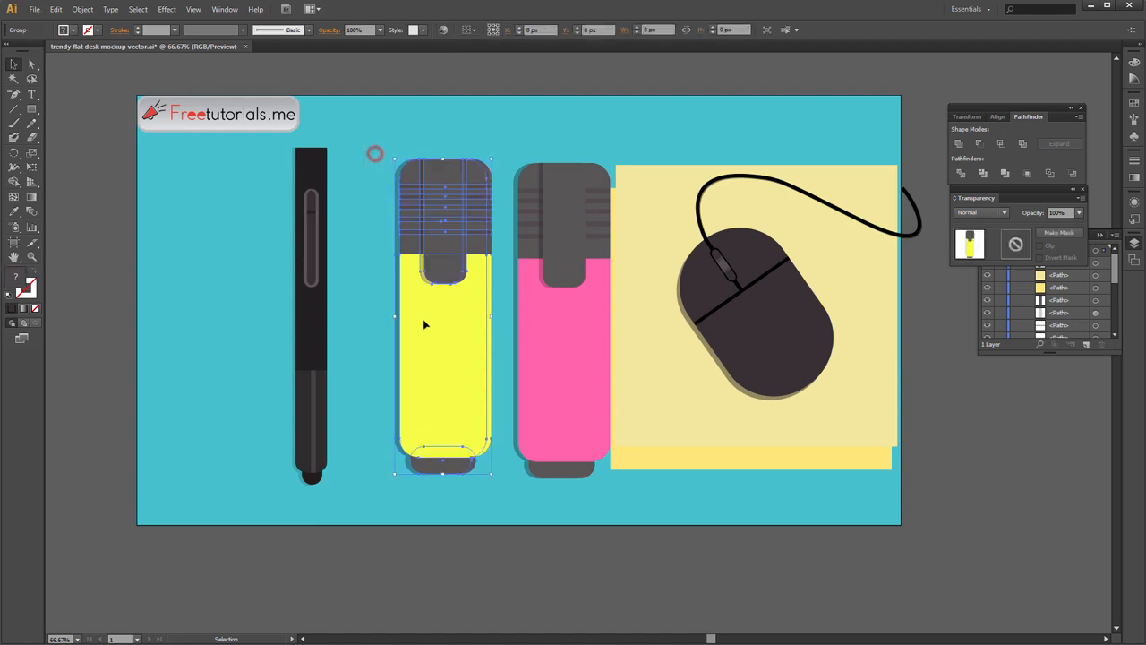
{"action": "right_click", "coordinate": [424, 321]}
{"action": "mouse_move", "coordinate": [309, 223]}
{"action": "left_mouse_down"}
{"action": "mouse_move", "coordinate": [212, 256]}
{"action": "mouse_move", "coordinate": [207, 226]}
{"action": "left_mouse_up"}
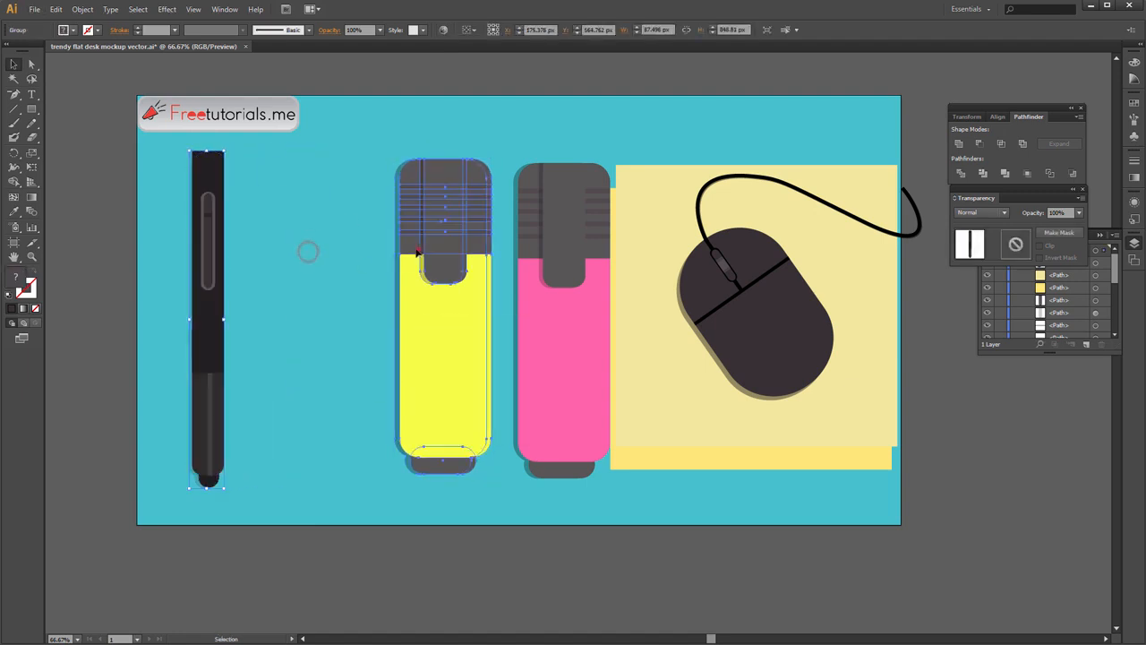
{"action": "left_click_drag", "start_coordinate": [417, 248], "coordinate": [296, 250]}
- Group the pink highlighter's parts and move the group left, beside the yellow highlighter
{"action": "left_click", "coordinate": [534, 215]}
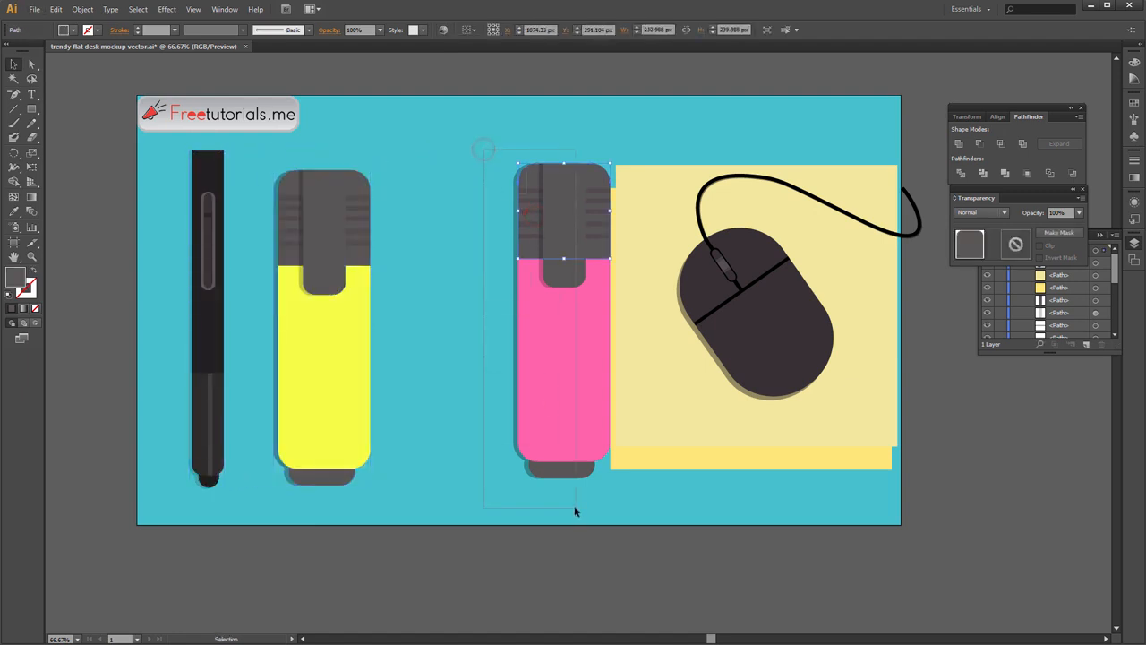
{"action": "left_click_drag", "start_coordinate": [574, 508], "coordinate": [574, 508]}
{"action": "right_click", "coordinate": [539, 259]}
{"action": "left_click", "coordinate": [586, 318]}
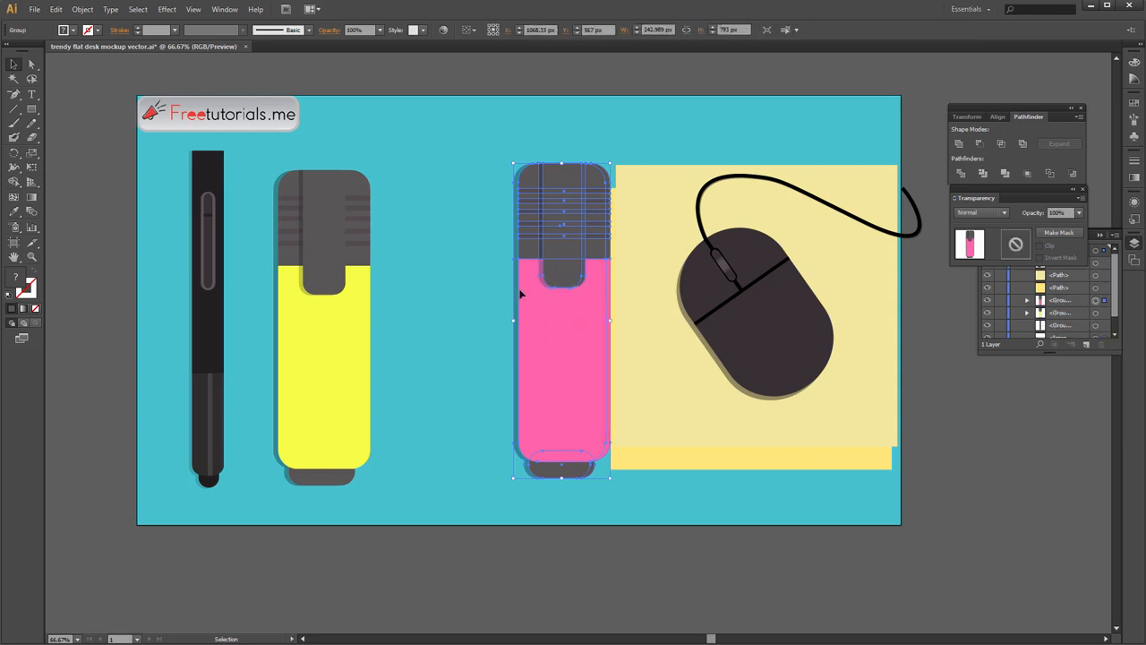
{"action": "left_click_drag", "start_coordinate": [520, 293], "coordinate": [410, 293]}
- Shift the brighter yellow square left and slightly down so it sticks out from behind the pale one
{"action": "left_click", "coordinate": [614, 199]}
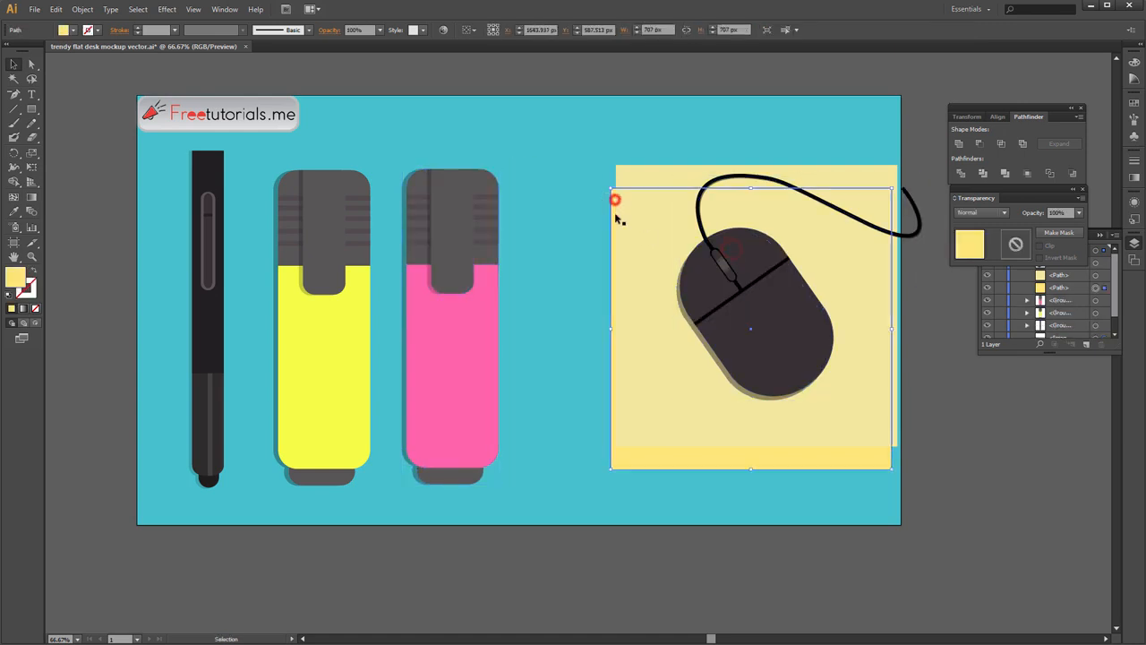
{"action": "left_click_drag", "start_coordinate": [614, 203], "coordinate": [549, 217]}
{"action": "scroll", "coordinate": [607, 246], "scroll_direction": "down", "scroll_amount": 1}
{"action": "scroll", "coordinate": [717, 243], "scroll_direction": "up", "scroll_amount": 1}
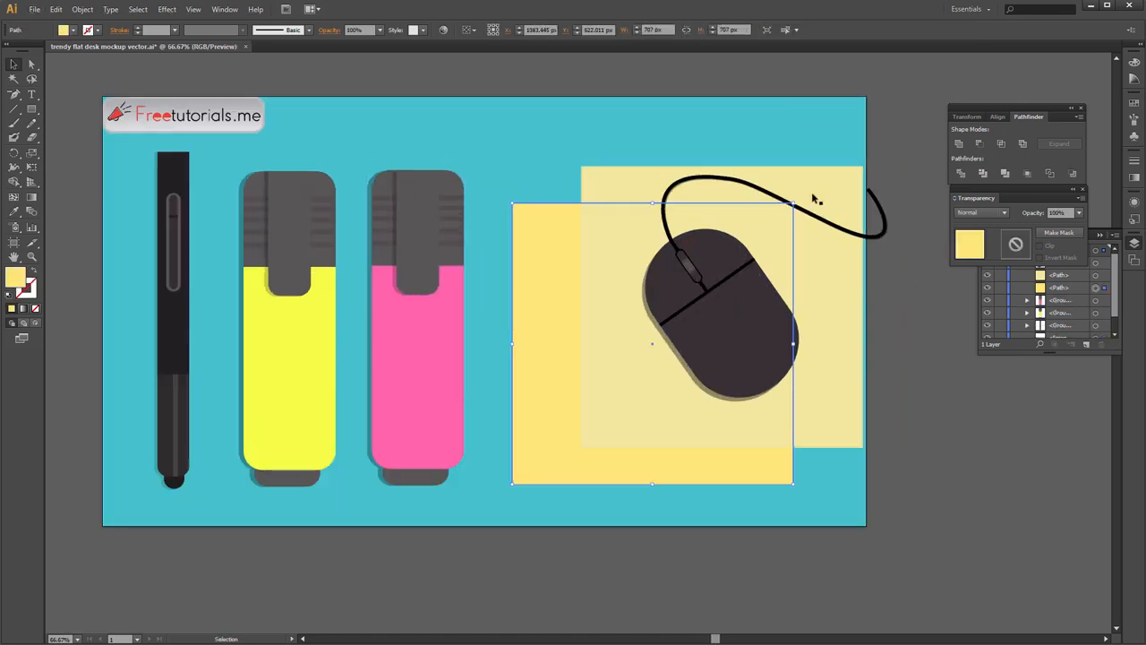
- Select both yellow squares and rotate them slightly counterclockwise together
{"action": "left_click", "coordinate": [808, 186]}
{"action": "left_click", "coordinate": [551, 231], "text": "shift"}
{"action": "left_click_drag", "start_coordinate": [867, 161], "coordinate": [807, 123]}
- Enlarge the mouse group slightly over the yellow squares
{"action": "left_click", "coordinate": [738, 305]}
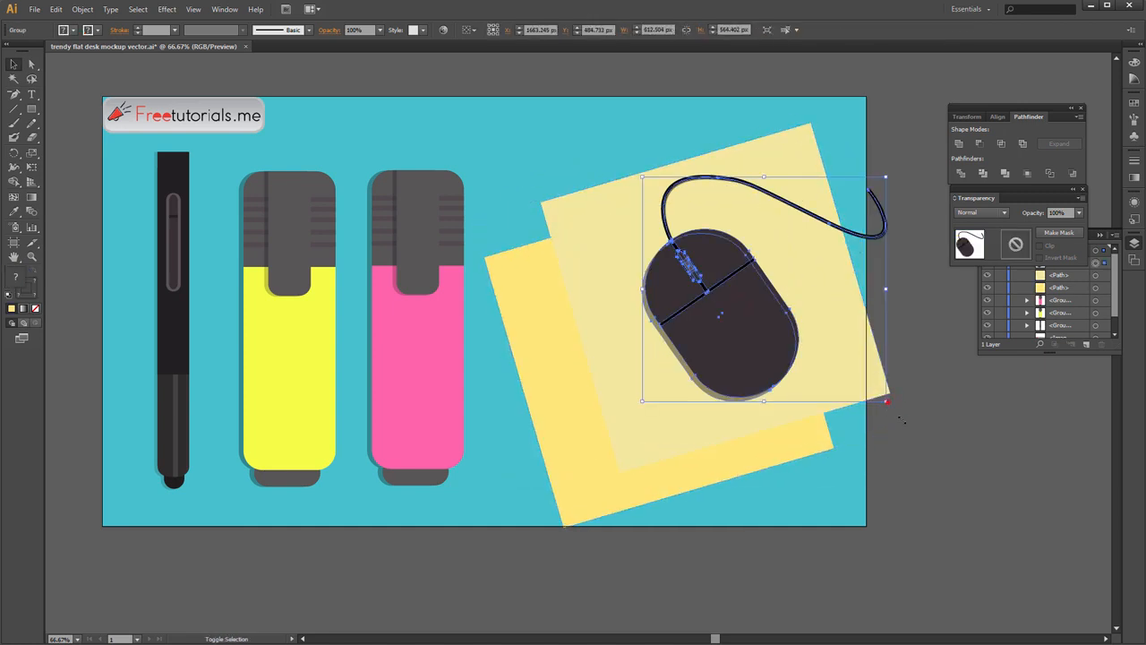
{"action": "left_click_drag", "start_coordinate": [901, 420], "coordinate": [905, 417]}
{"action": "left_click", "coordinate": [958, 404]}
- Rotate the pink highlighter slightly clockwise so it leans toward the yellow squares
{"action": "scroll", "coordinate": [783, 332], "scroll_direction": "down", "scroll_amount": 1}
{"action": "left_click", "coordinate": [429, 306]}
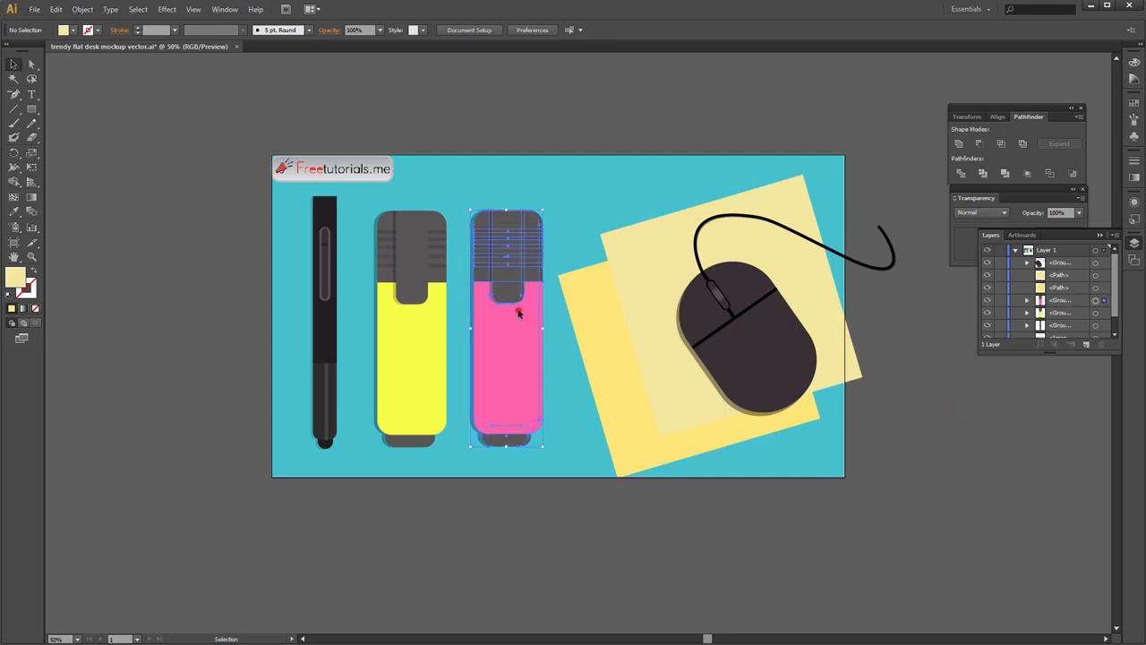
{"action": "left_click", "coordinate": [517, 313]}
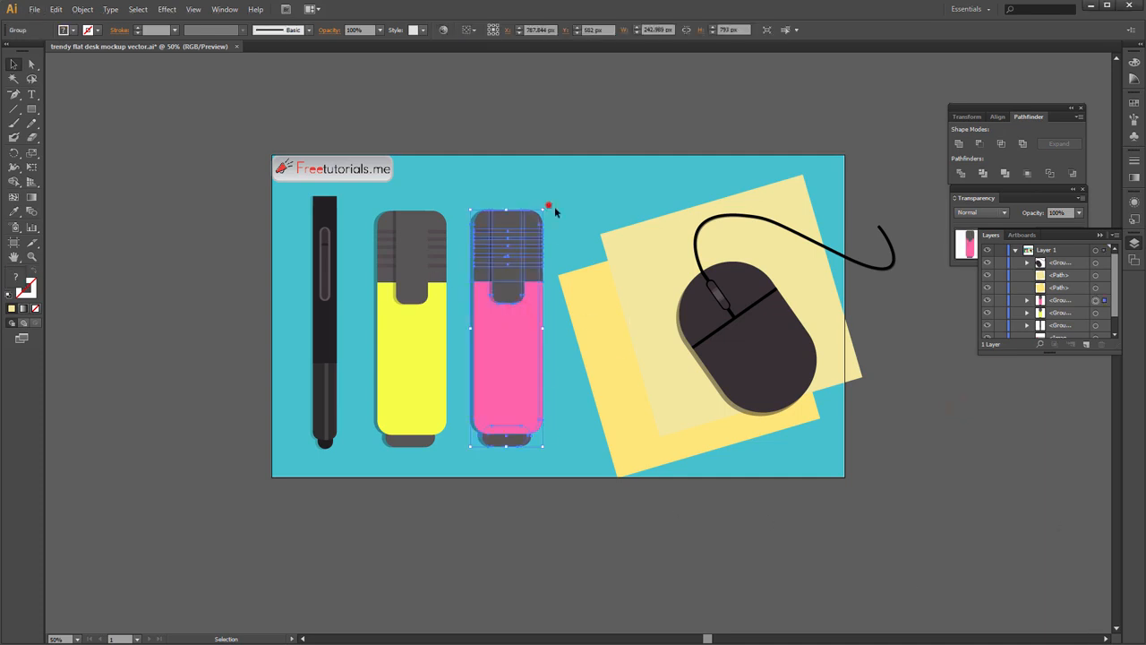
{"action": "left_click_drag", "start_coordinate": [546, 205], "coordinate": [576, 219]}
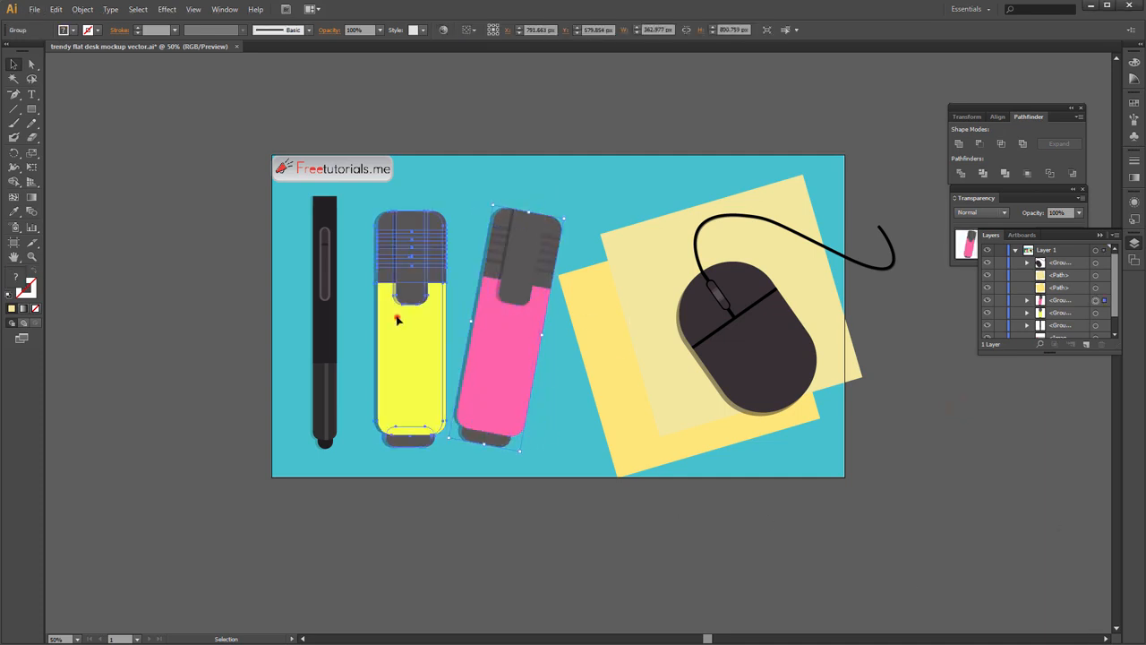
- Shift the yellow highlighter and stylus right and the pink highlighter slightly down and right to tighten their arrangement
{"action": "left_click_drag", "start_coordinate": [397, 318], "coordinate": [437, 328]}
{"action": "left_click", "coordinate": [512, 312]}
{"action": "left_click_drag", "start_coordinate": [512, 312], "coordinate": [521, 326]}
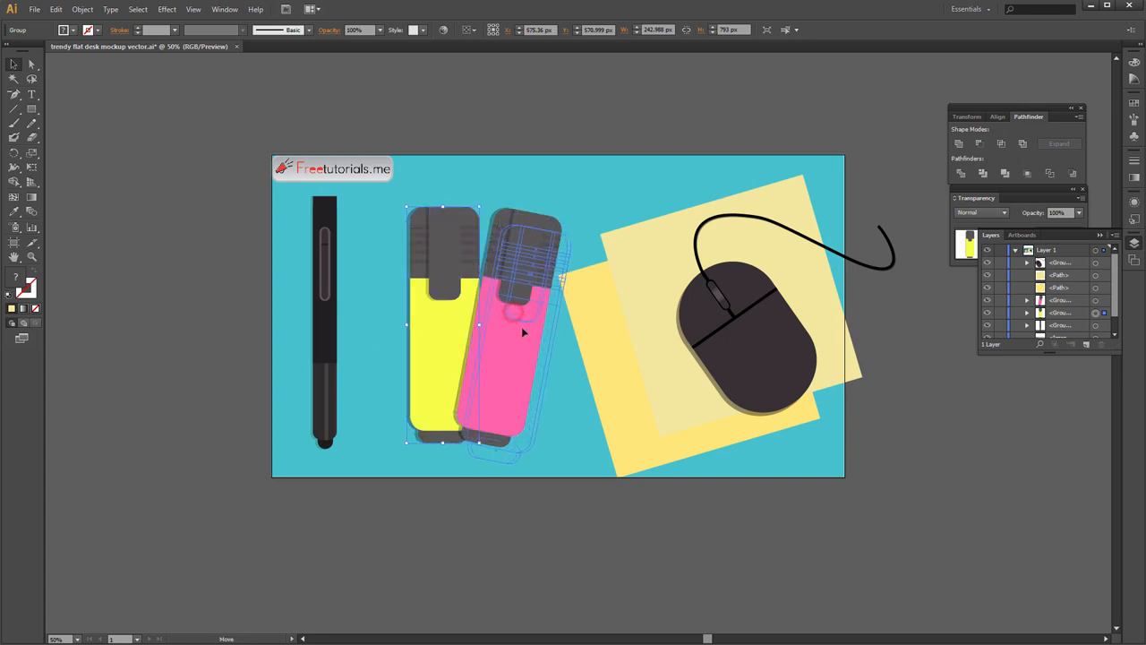
{"action": "left_click", "coordinate": [324, 295]}
{"action": "left_click_drag", "start_coordinate": [334, 202], "coordinate": [366, 265]}
{"action": "left_click", "coordinate": [531, 513]}
- Select both yellow squares and shrink them together to about 930 × 927 px overall, keeping them inside the artboard
{"action": "left_click", "coordinate": [647, 322]}
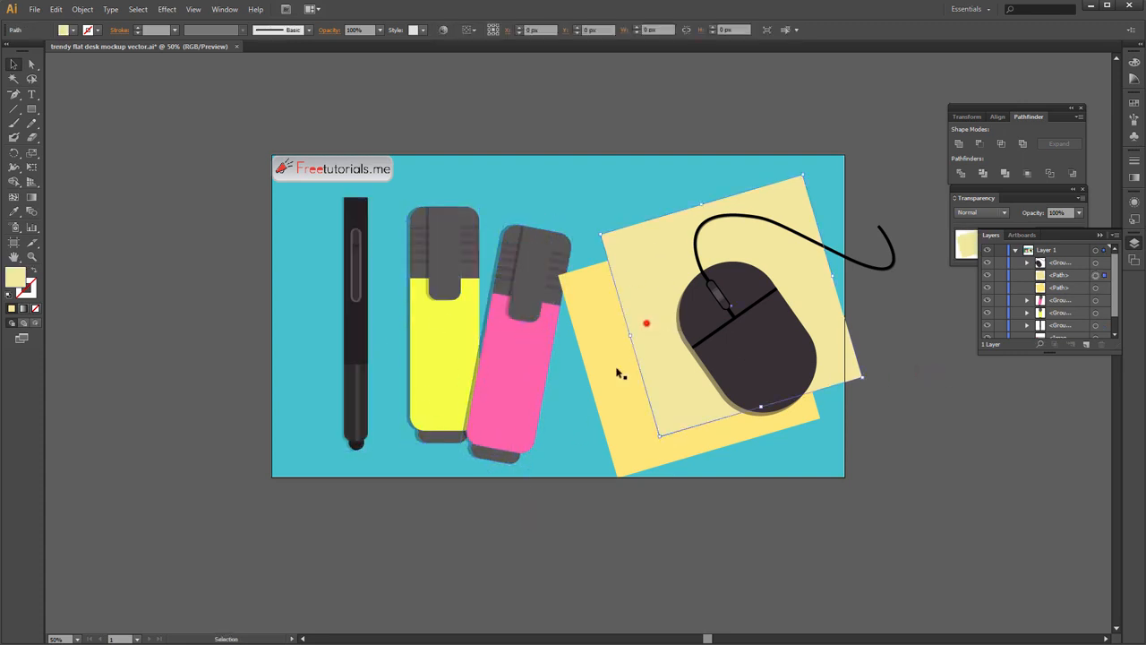
{"action": "left_click", "coordinate": [611, 379], "text": "shift"}
{"action": "left_click_drag", "start_coordinate": [872, 402], "coordinate": [842, 391]}
{"action": "left_click", "coordinate": [912, 324]}
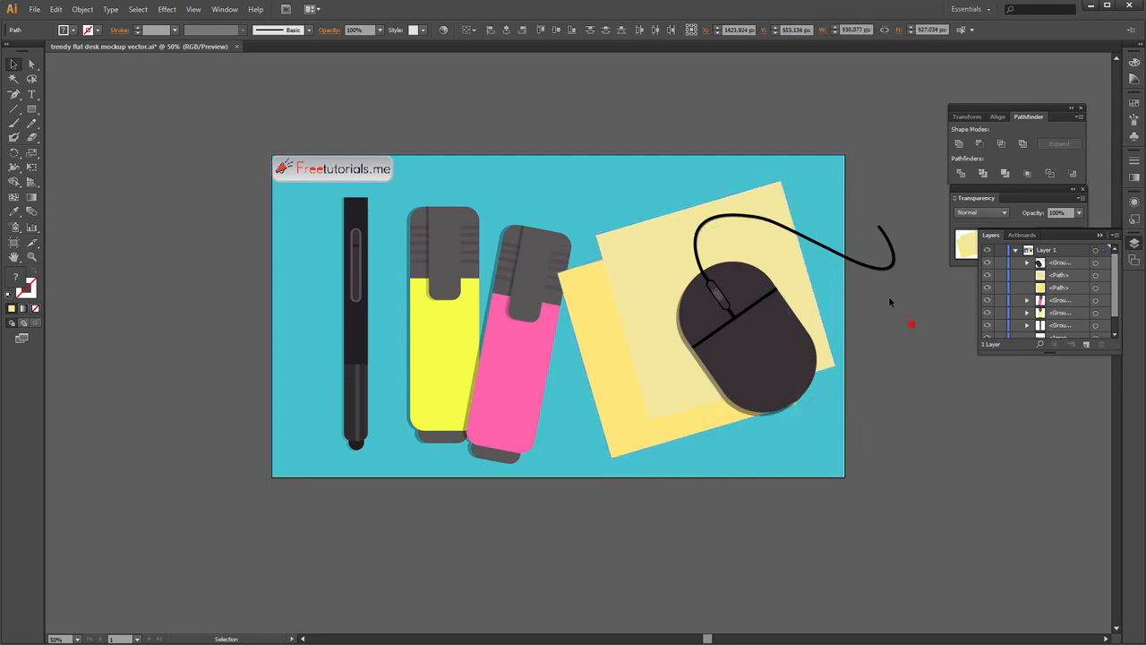
{"action": "scroll", "coordinate": [828, 297], "scroll_direction": "up", "scroll_amount": 1}
{"action": "scroll", "coordinate": [860, 293], "scroll_direction": "down", "scroll_amount": 1}
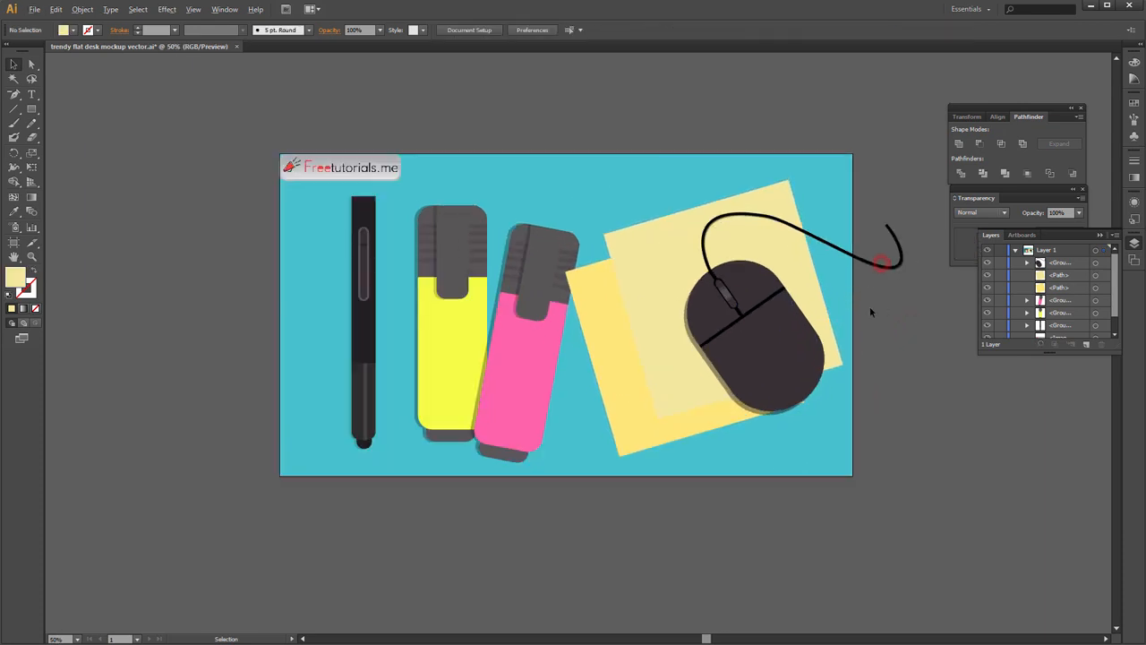
{"action": "scroll", "coordinate": [882, 306], "scroll_direction": "up", "scroll_amount": 2}
{"action": "scroll", "coordinate": [899, 326], "scroll_direction": "down", "scroll_amount": 3}
{"action": "scroll", "coordinate": [877, 315], "scroll_direction": "up", "scroll_amount": 1}
{"action": "left_click_drag", "start_coordinate": [873, 323], "coordinate": [965, 350]}
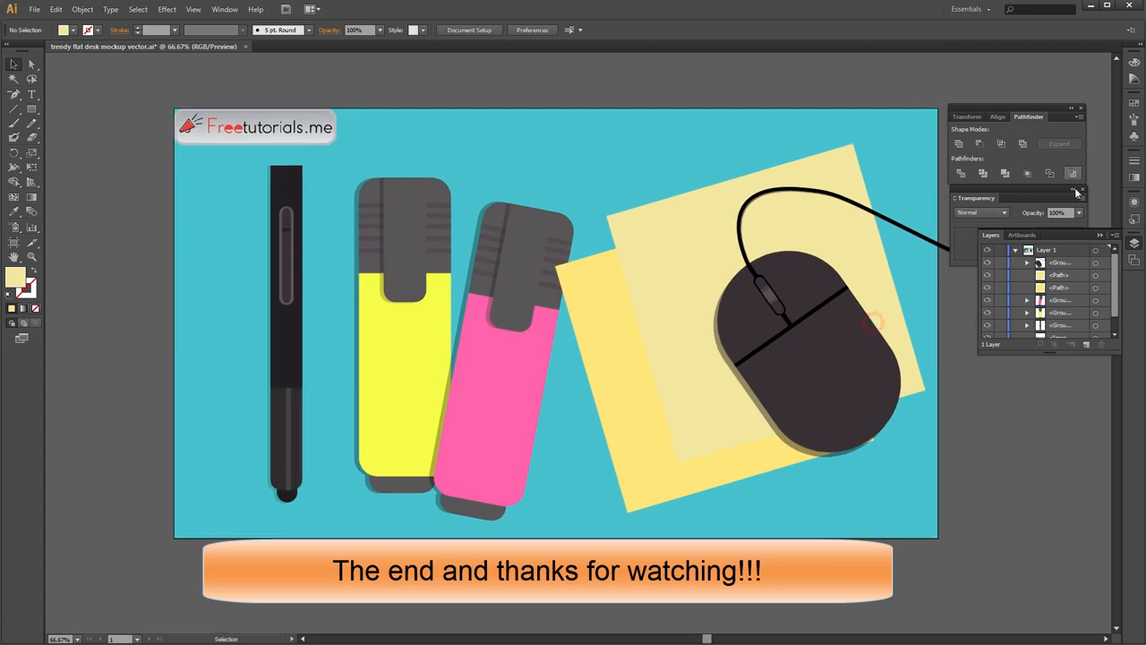
- Clear the floating Layers, Pathfinder and Transparency panels from the workspace to show the finished artwork
{"action": "left_click", "coordinate": [1100, 236]}
{"action": "left_click", "coordinate": [1082, 110]}
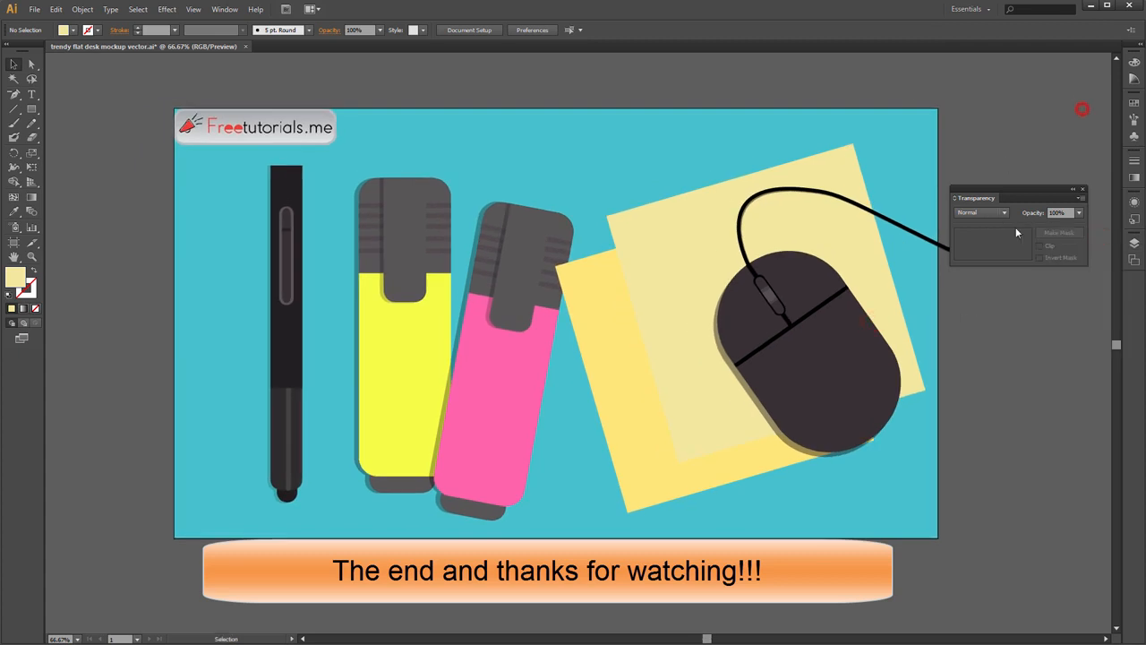
{"action": "left_click", "coordinate": [1082, 190]}
{"action": "scroll", "coordinate": [632, 294], "scroll_direction": "up", "scroll_amount": 1}
{"action": "left_click_drag", "start_coordinate": [628, 293], "coordinate": [672, 285]}
{"action": "scroll", "coordinate": [672, 286], "scroll_direction": "down", "scroll_amount": 1}
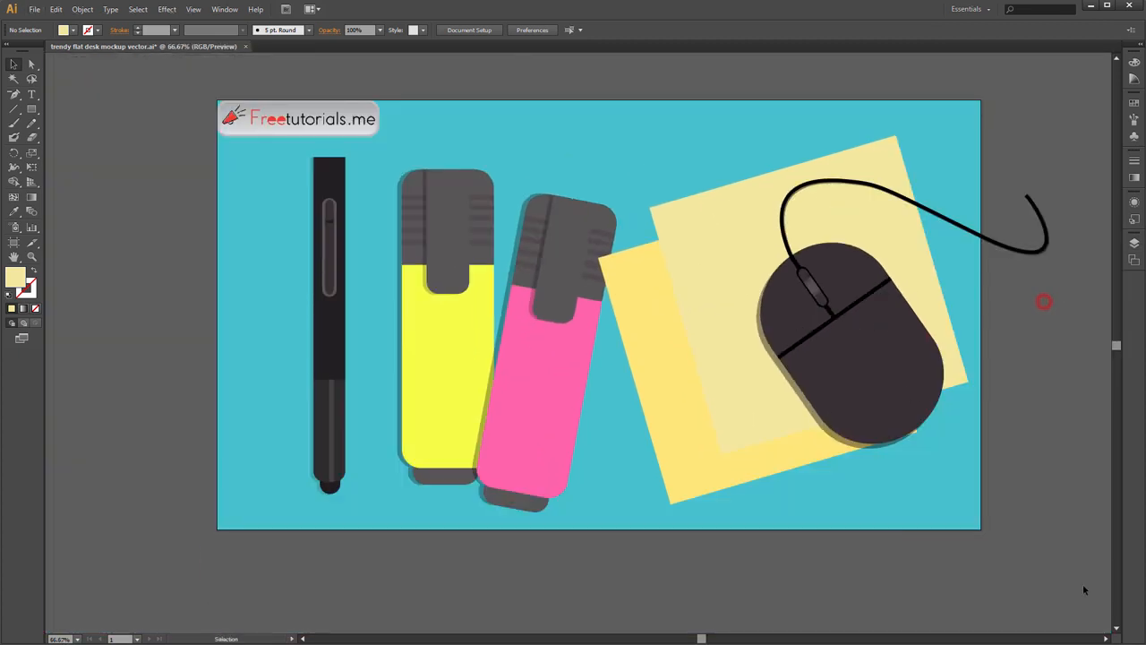